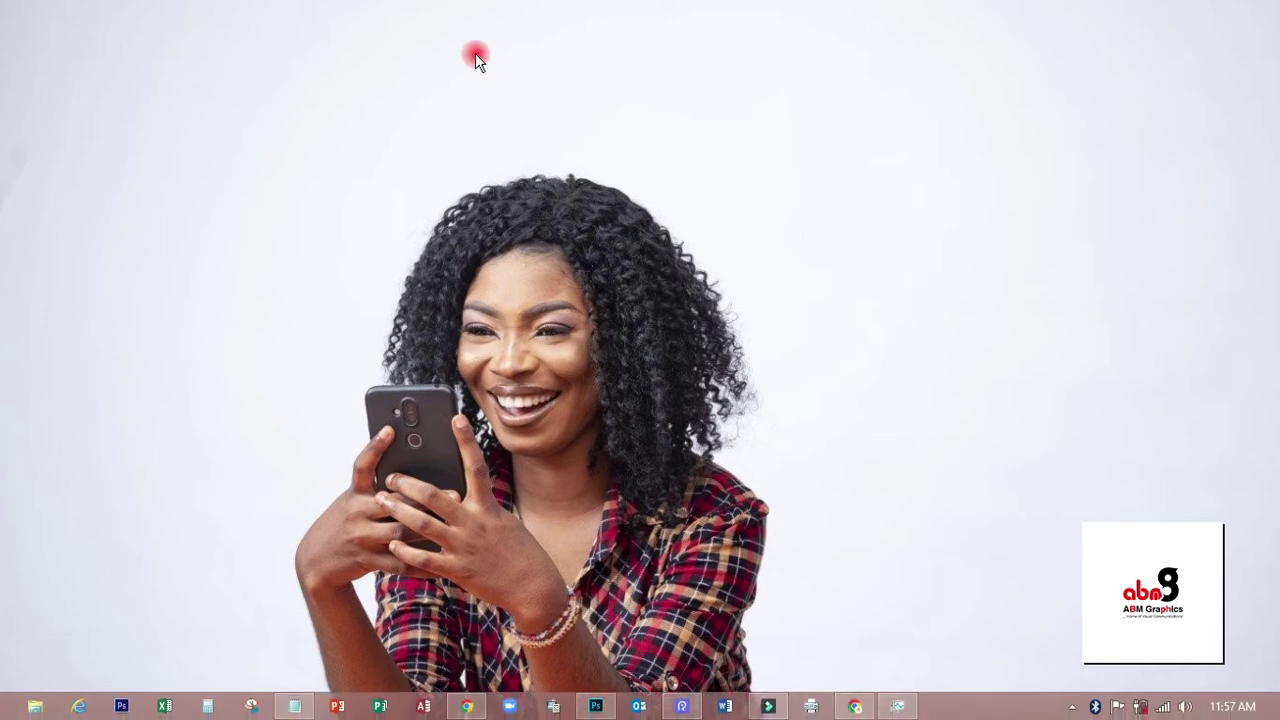
Step: Switch to File Explorer and open the FANCY GADAM folder inside the desktop's NEWS folder
click(598, 710)
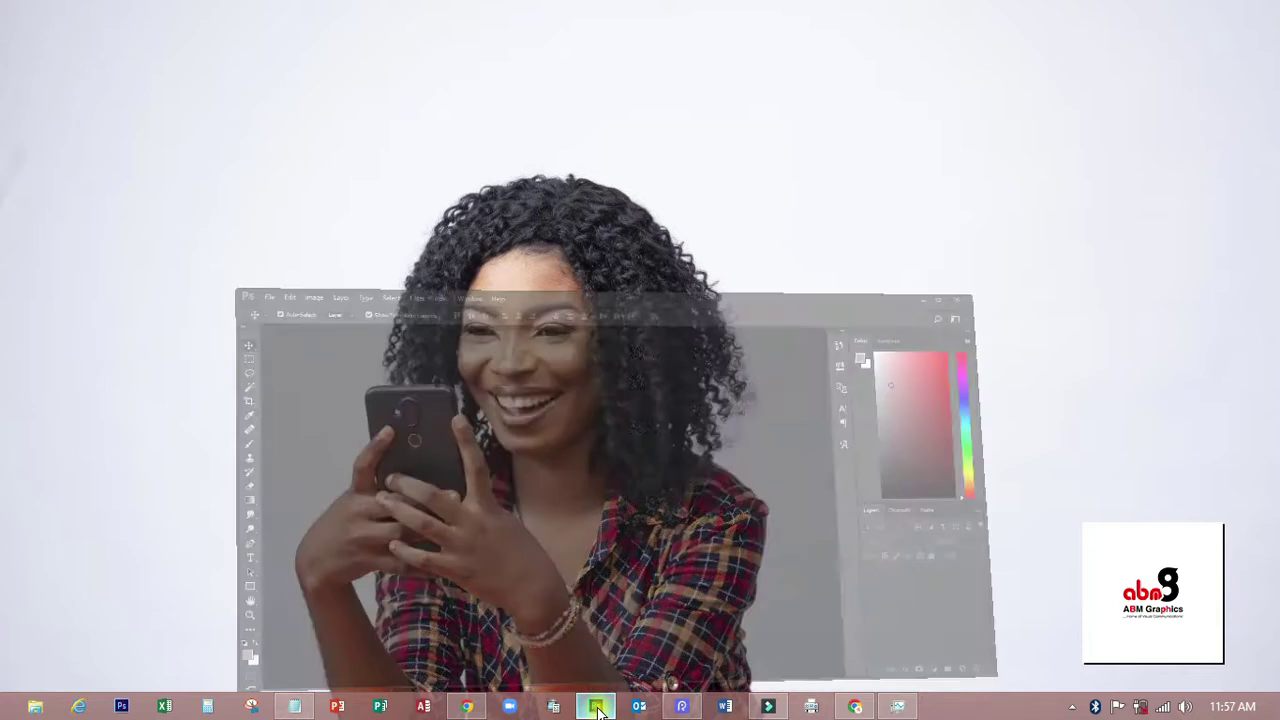
click(598, 710)
click(50, 707)
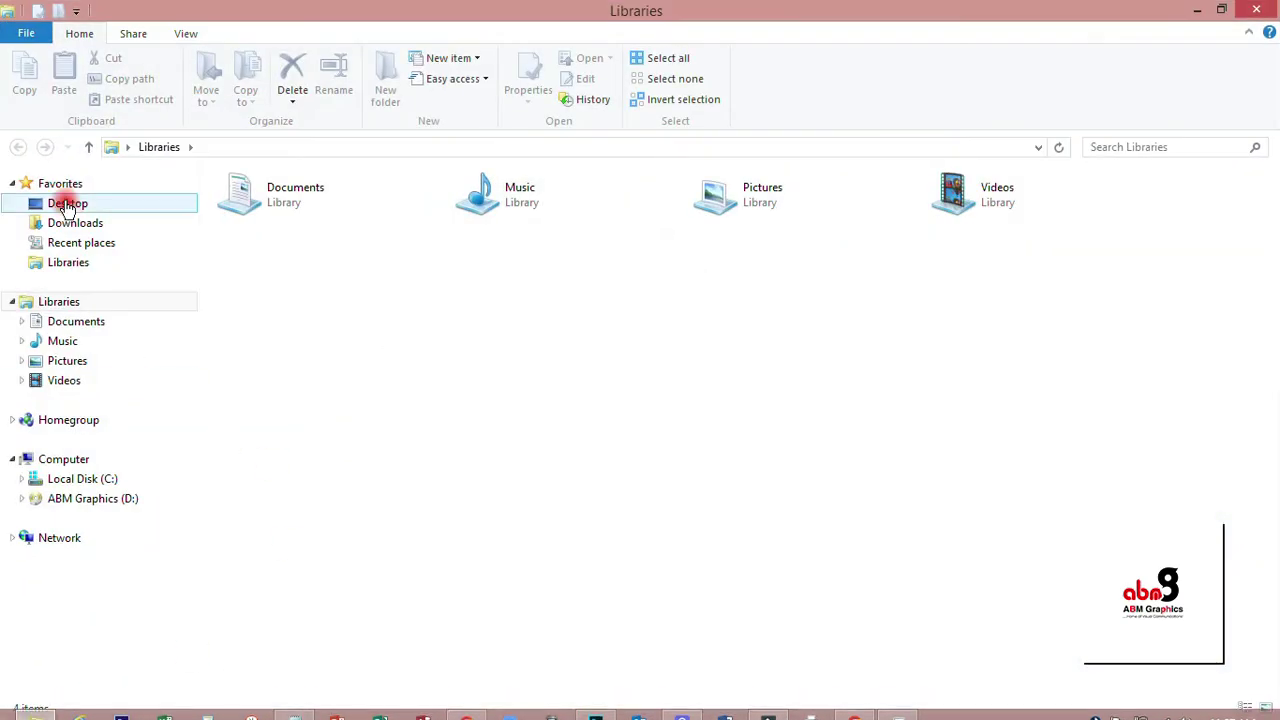
click(67, 205)
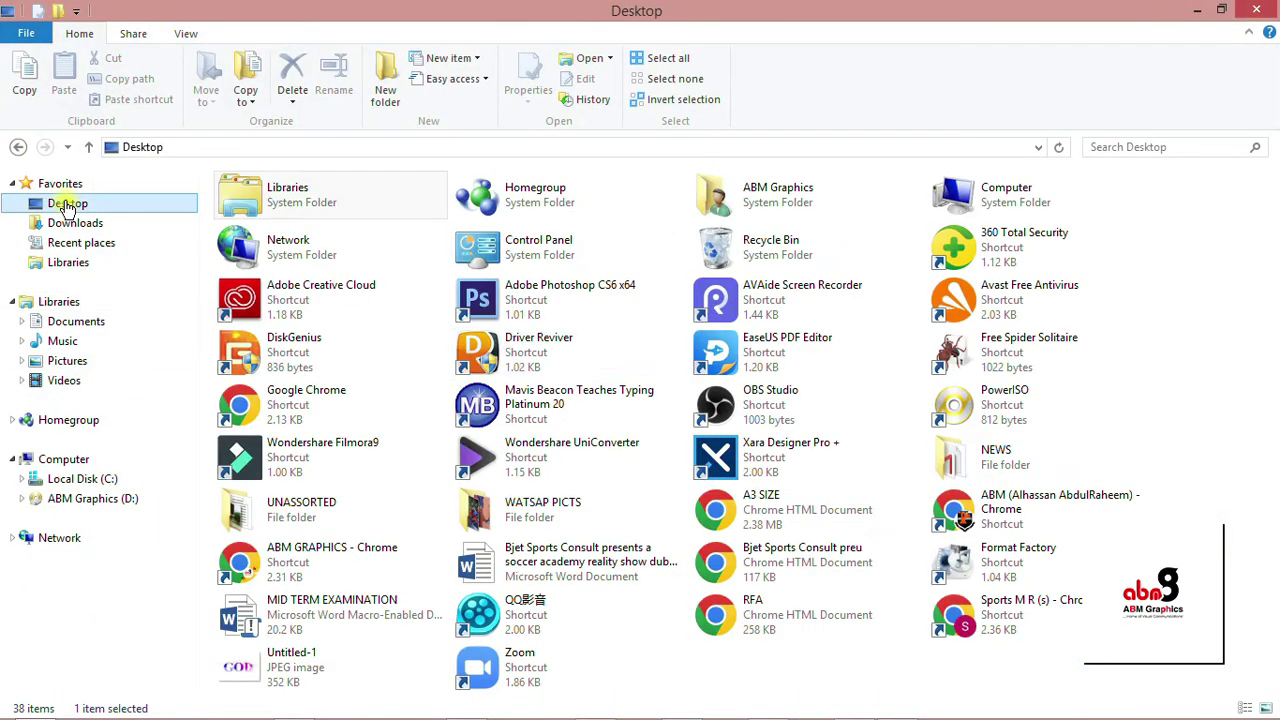
double_click(980, 460)
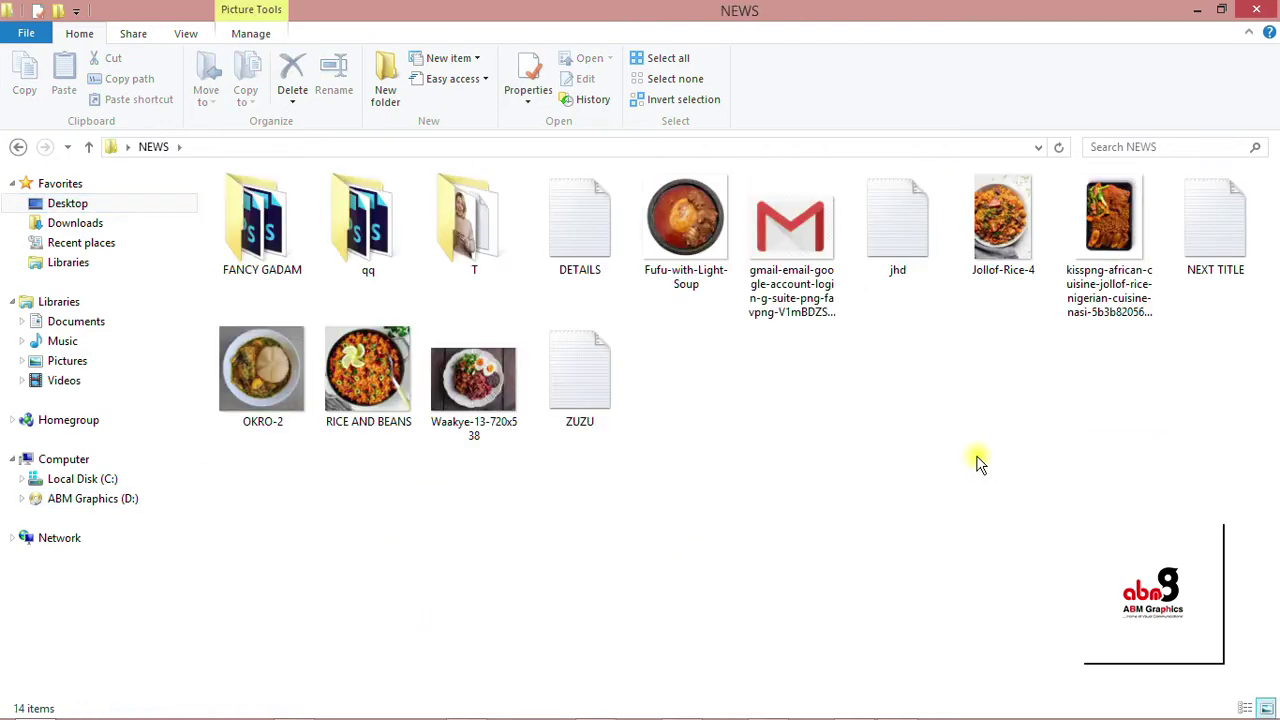
double_click(256, 230)
click(258, 230)
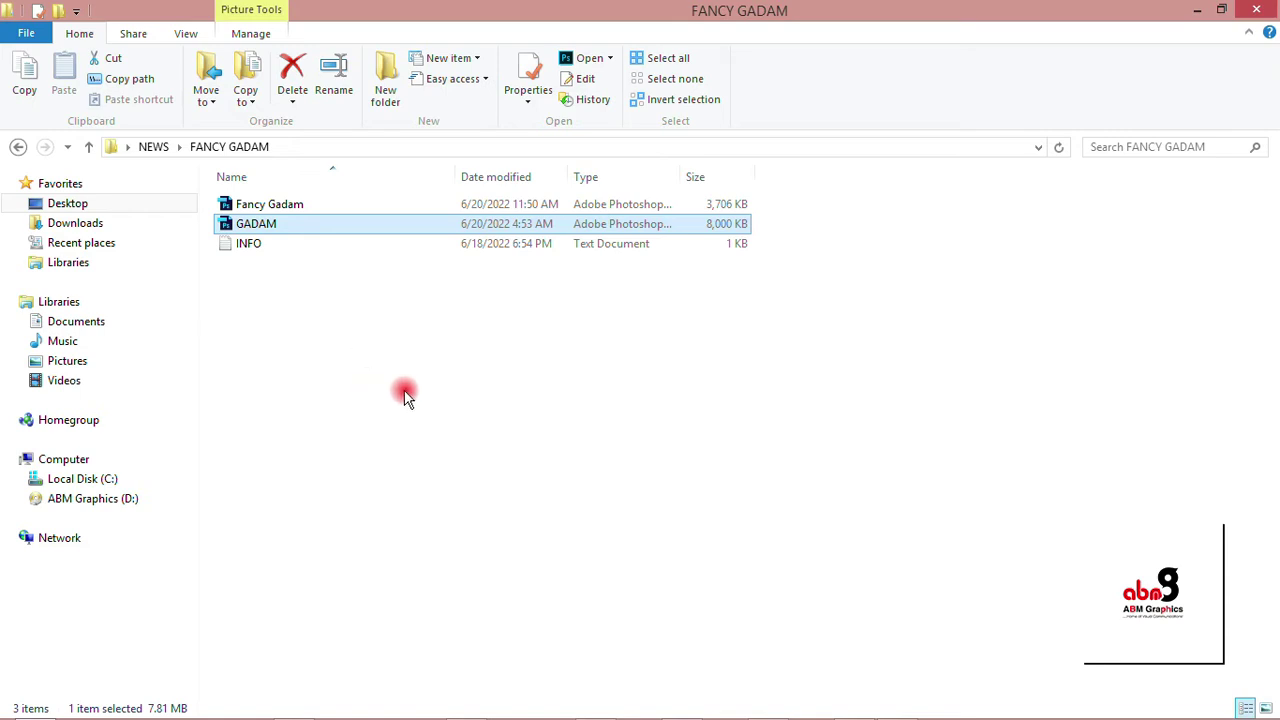
right_click(310, 370)
click(363, 437)
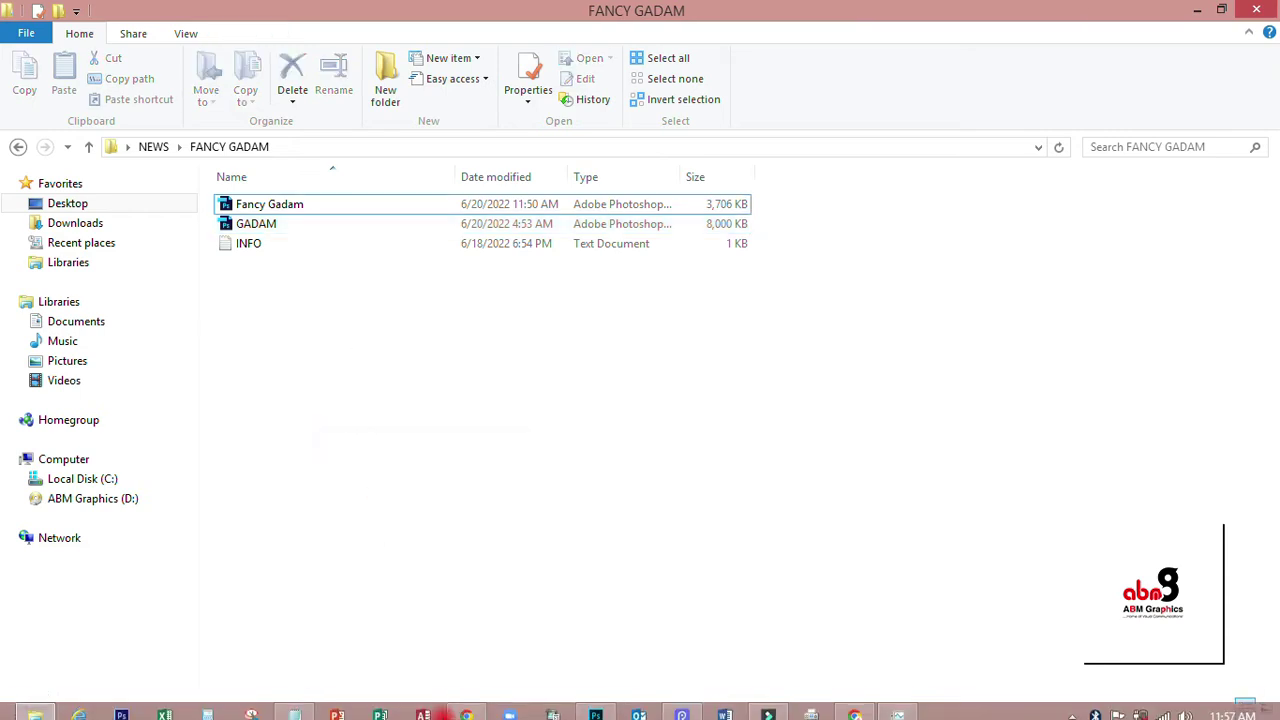
mouse_move(594, 708)
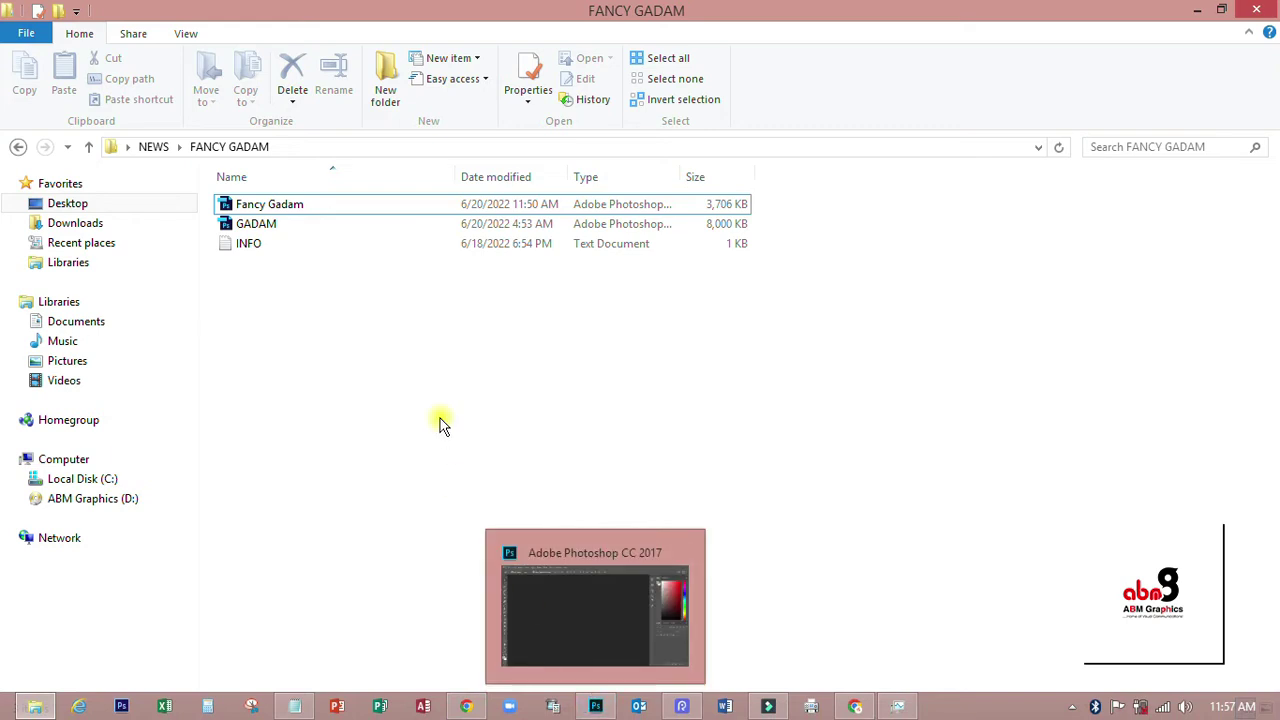
right_click(429, 380)
click(478, 452)
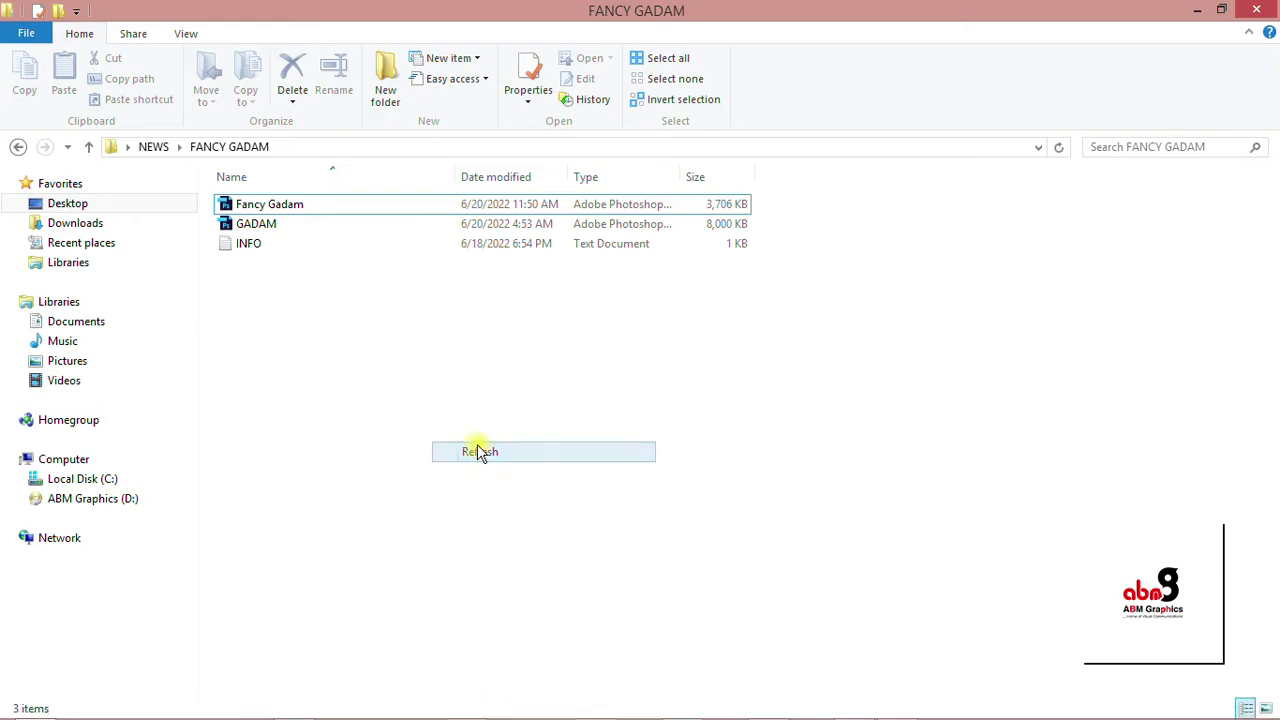
Step: Open the INFO text file and review its artiste name, title, producer and label lines
double_click(266, 245)
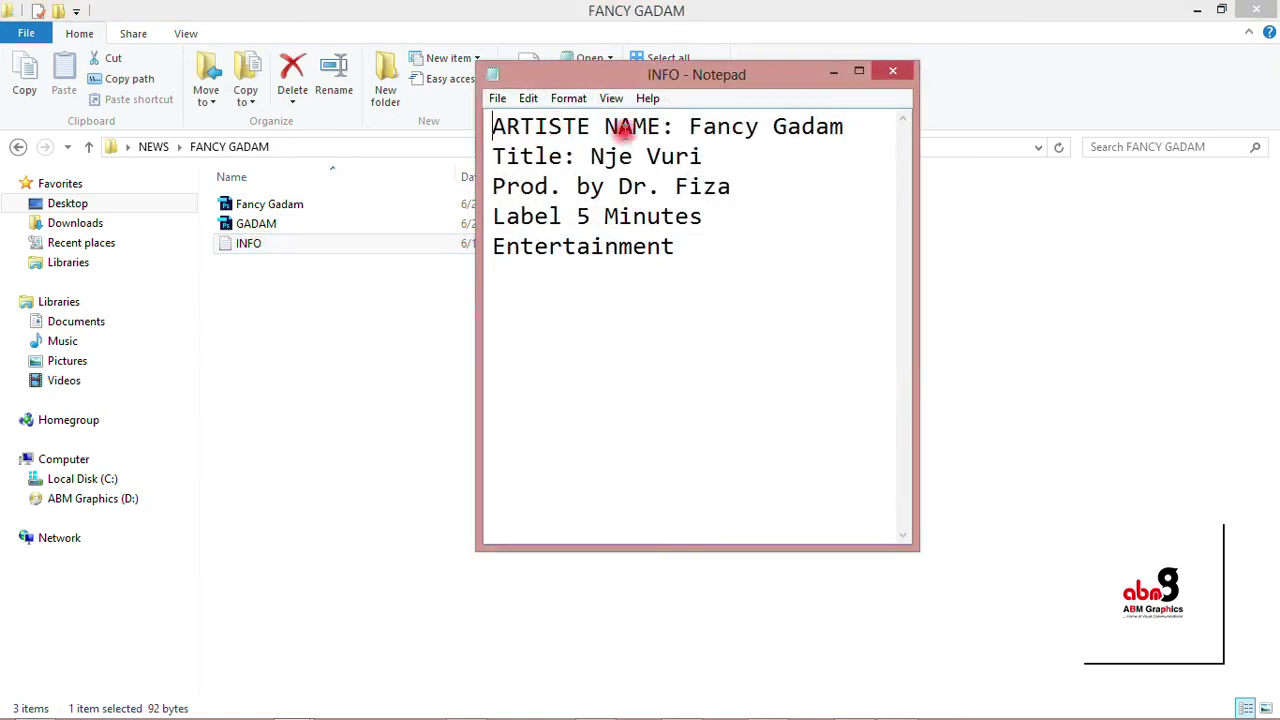
drag(674, 126, 466, 126)
drag(578, 157, 482, 162)
drag(561, 187, 446, 195)
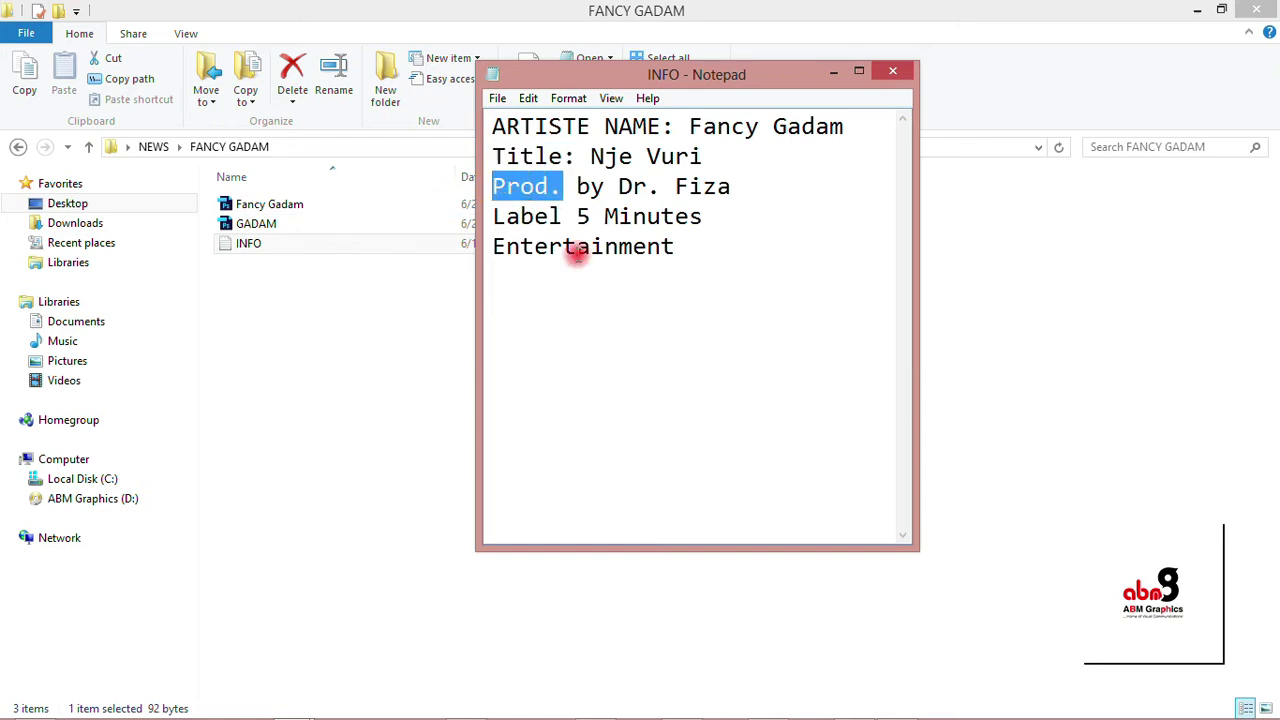
drag(729, 257, 577, 251)
Step: Add a colon after the word "Label" in the INFO text and save the file
click(561, 220)
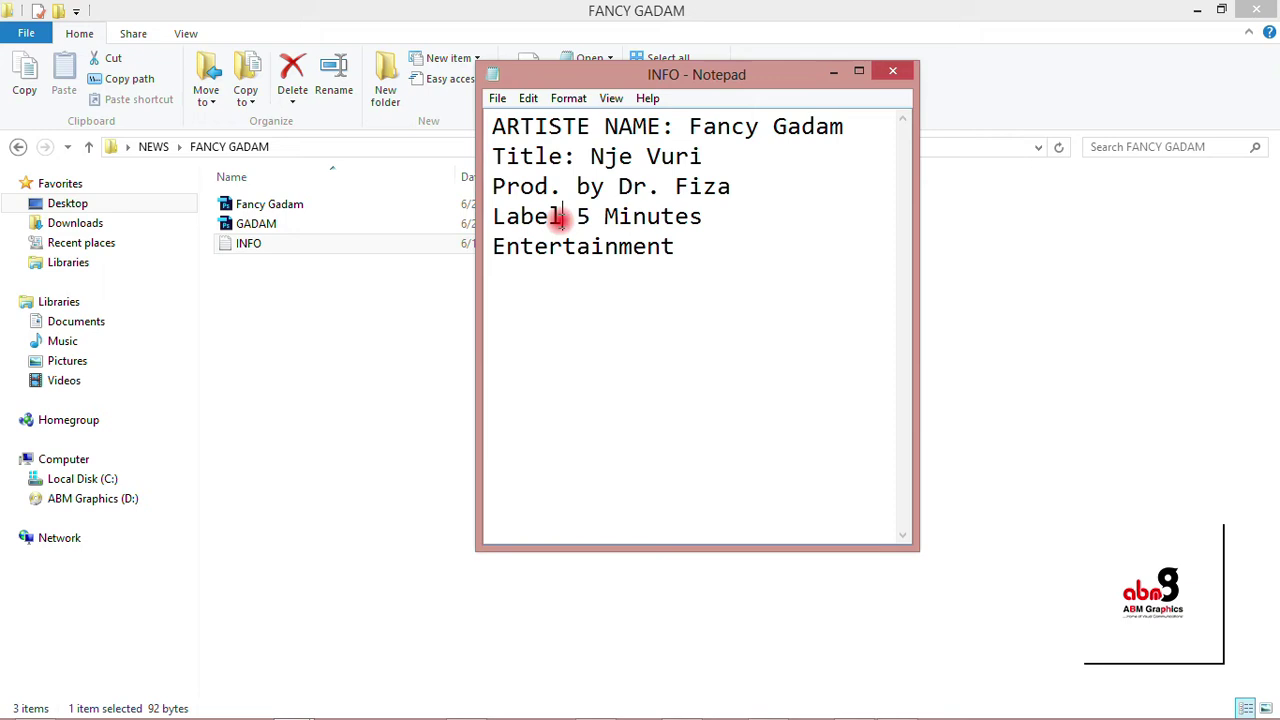
text(:)
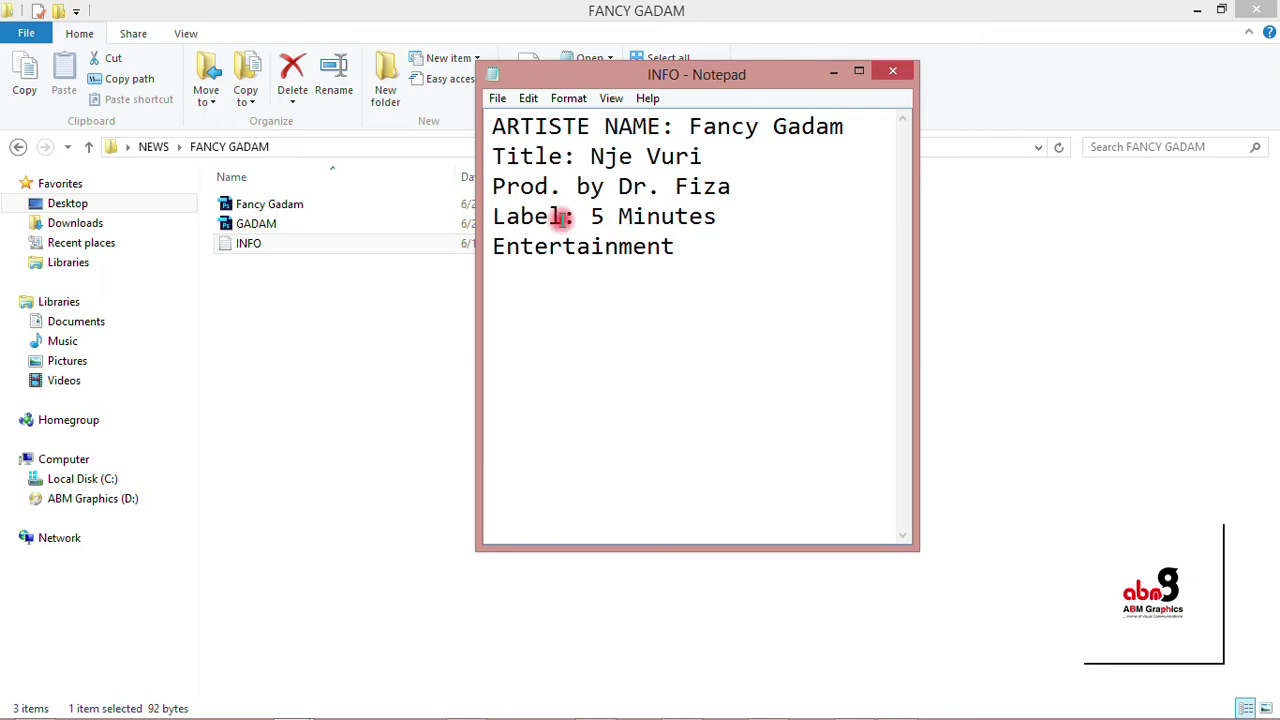
click(497, 98)
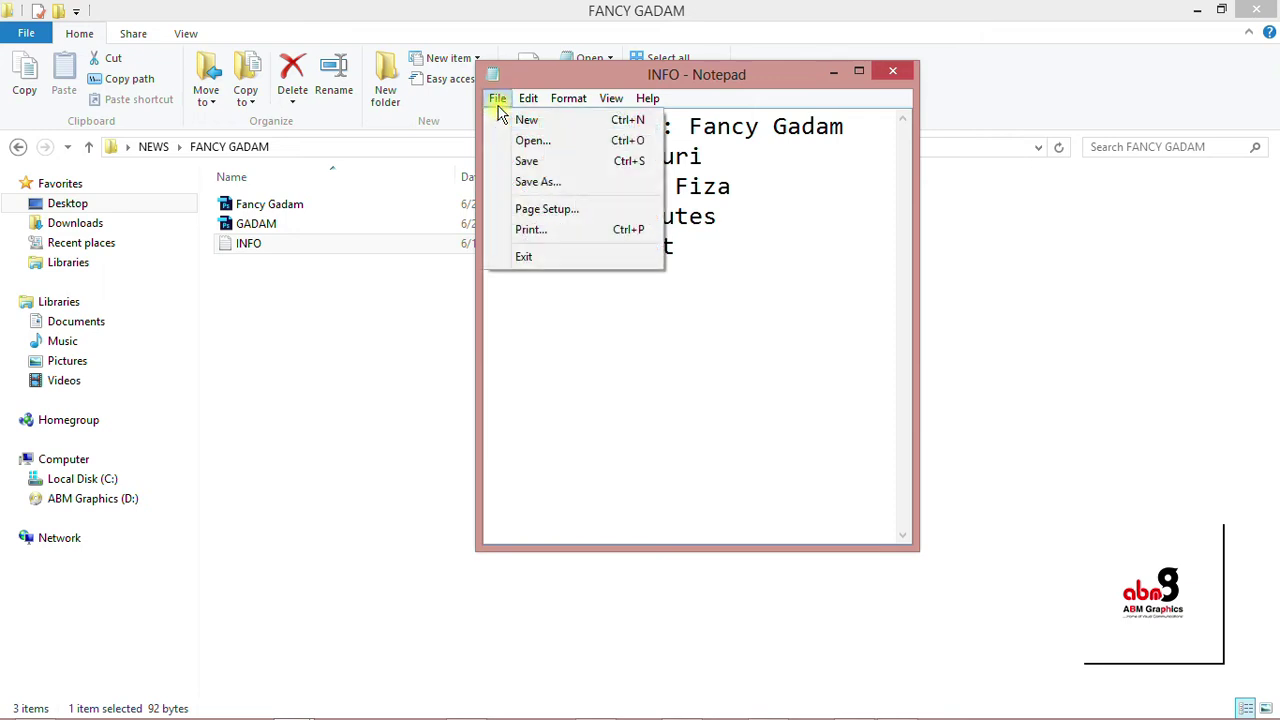
click(524, 161)
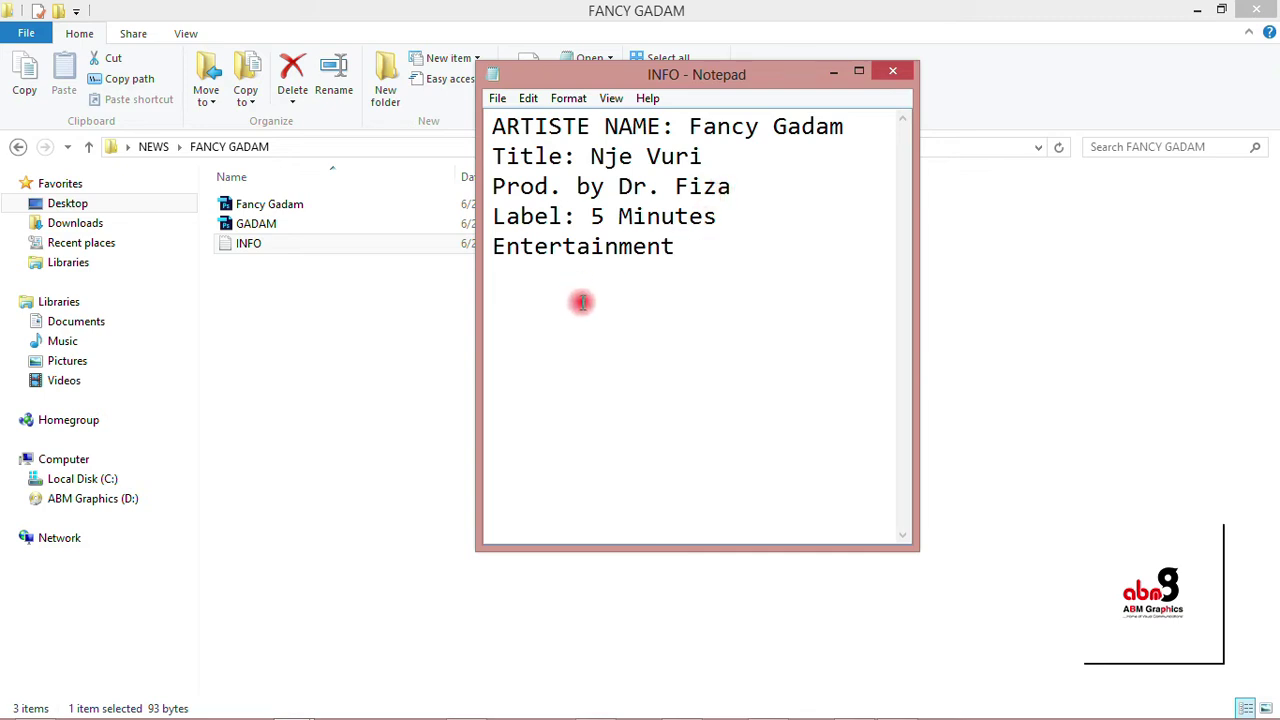
Step: Open the GADAM Photoshop document from the FANCY GADAM folder
click(434, 360)
click(266, 224)
double_click(266, 224)
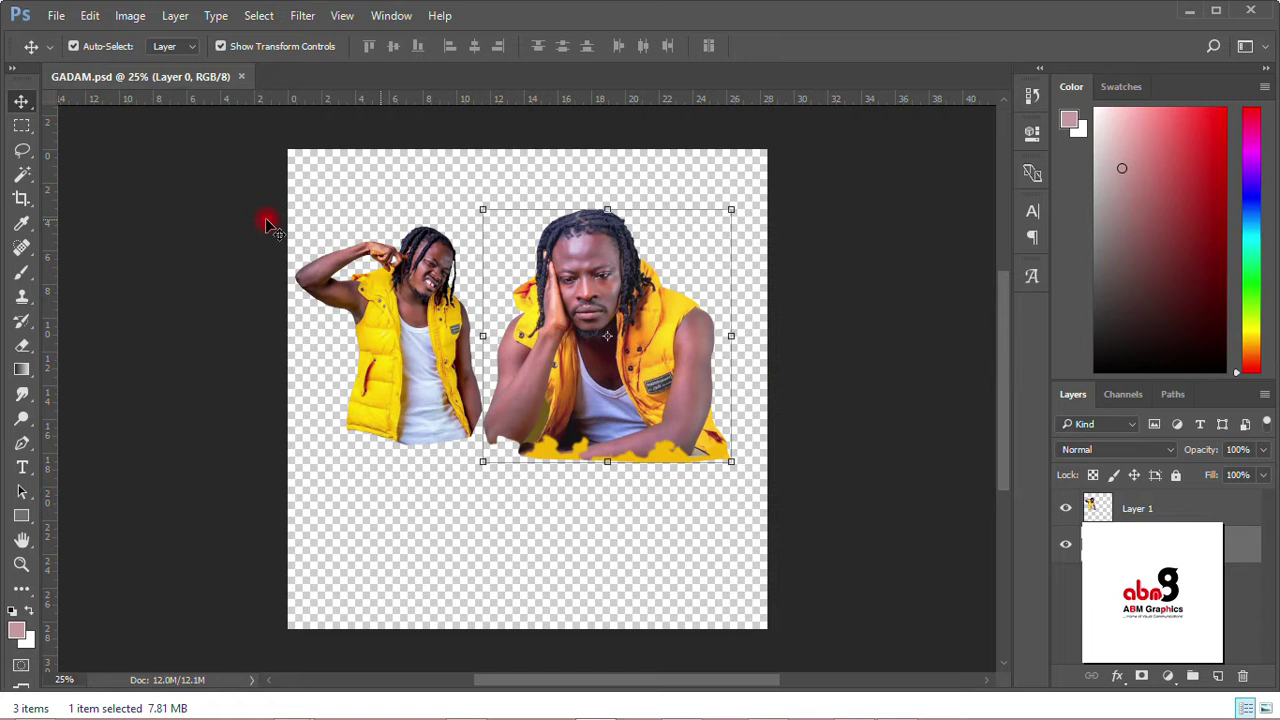
Step: Move both cut-out figures of the artist slightly lower on the canvas and deselect them
drag(410, 347, 398, 435)
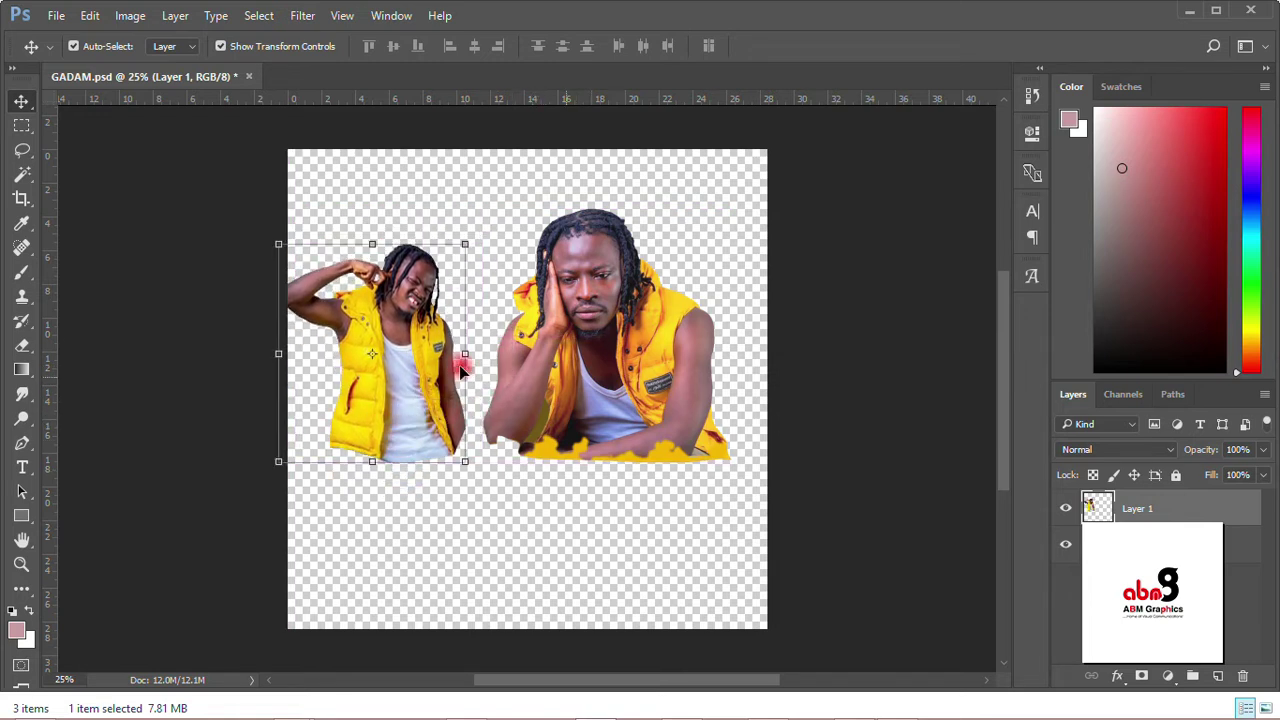
drag(565, 300, 555, 360)
click(290, 205)
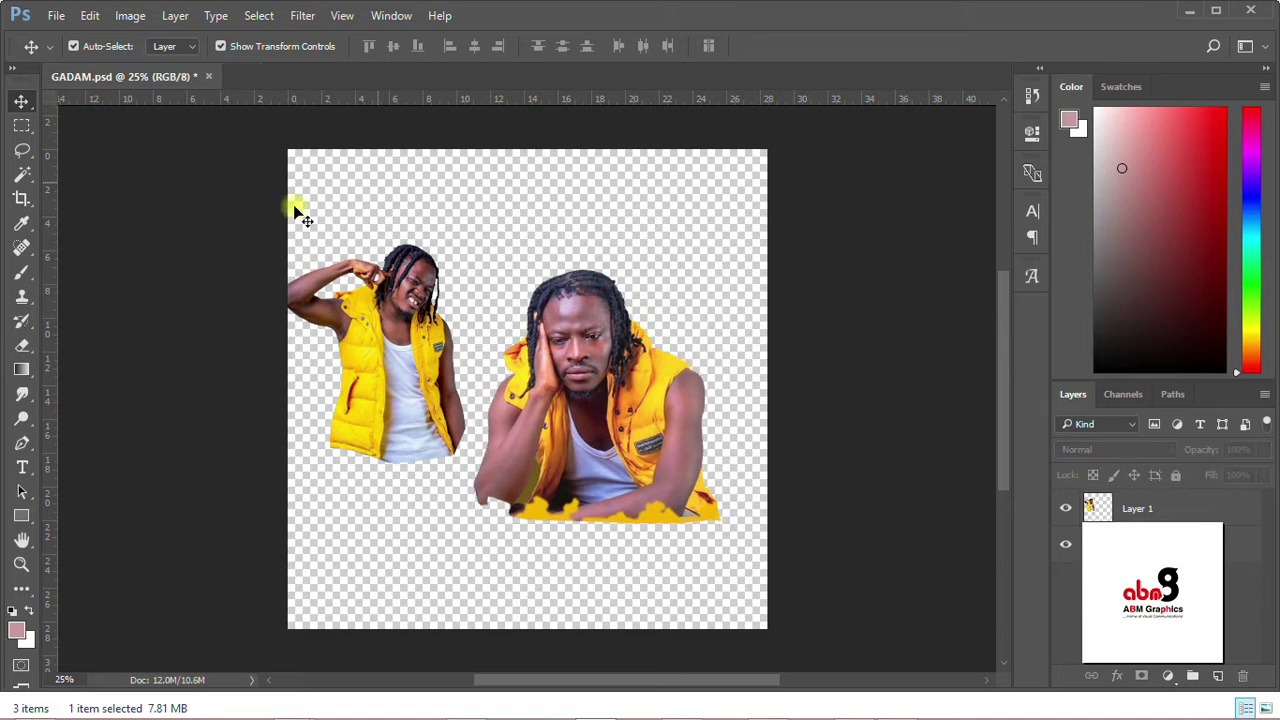
Step: Create a new document named FANCY, 1000 × 1000 pixels at 300 pixels/inch, RGB Color with a white background
click(56, 16)
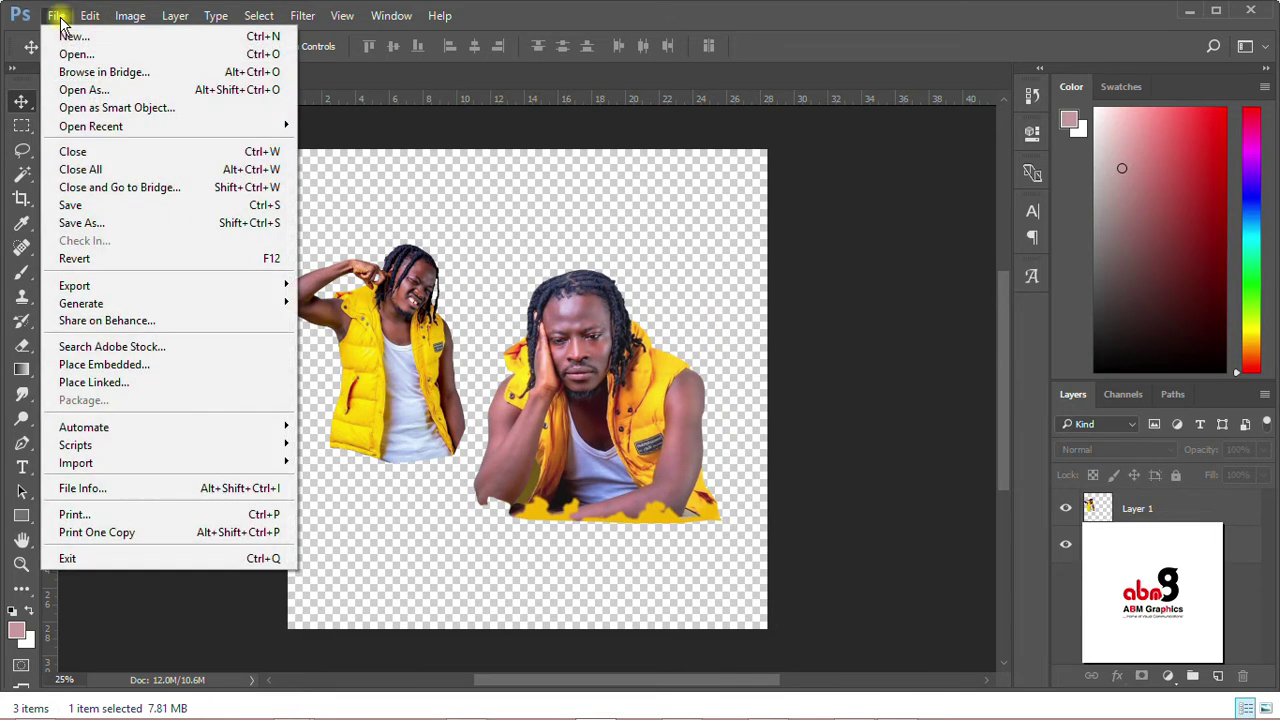
click(62, 34)
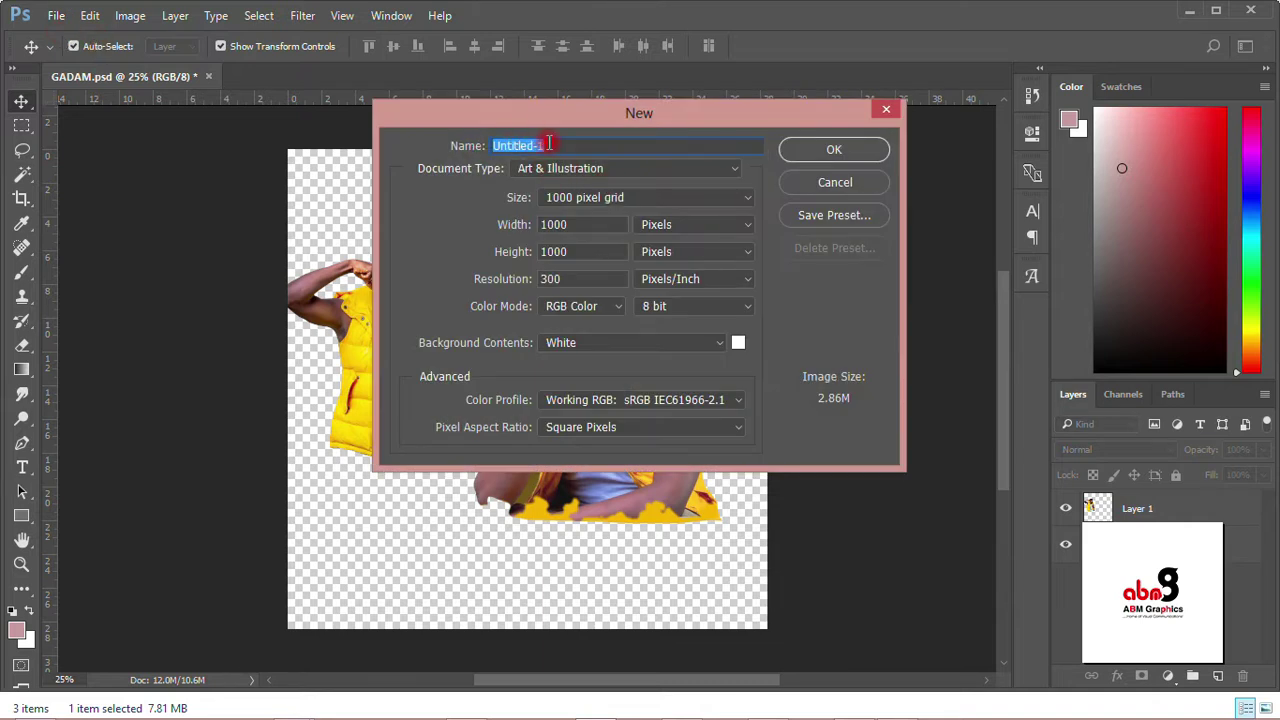
text(FANCY)
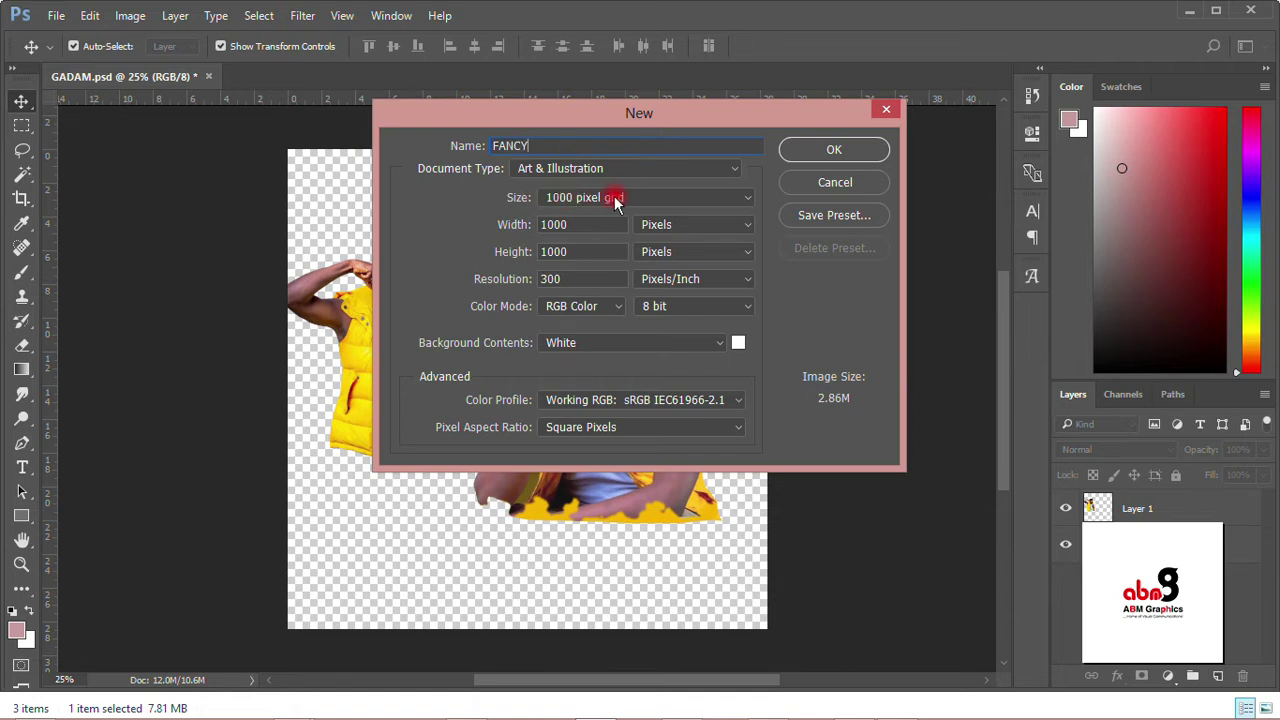
click(800, 150)
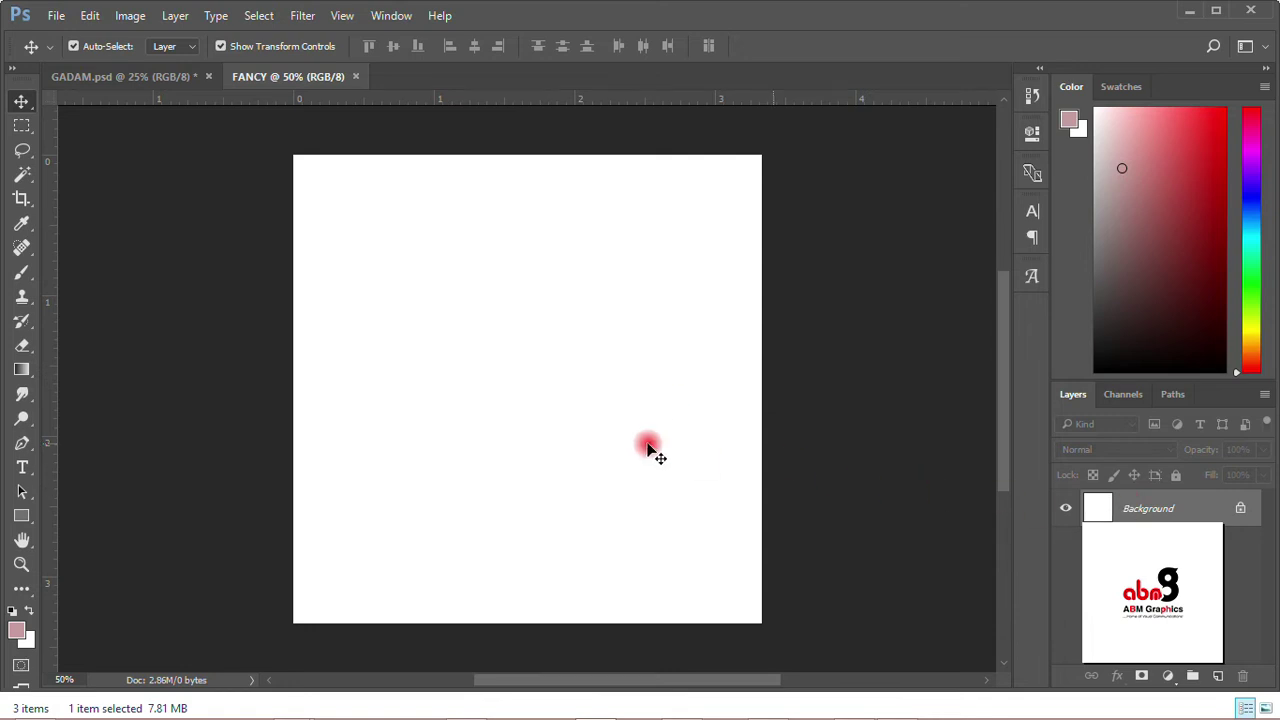
Step: Convert the Background into a regular layer and add a Pattern Overlay using the grey flower pattern
double_click(1162, 508)
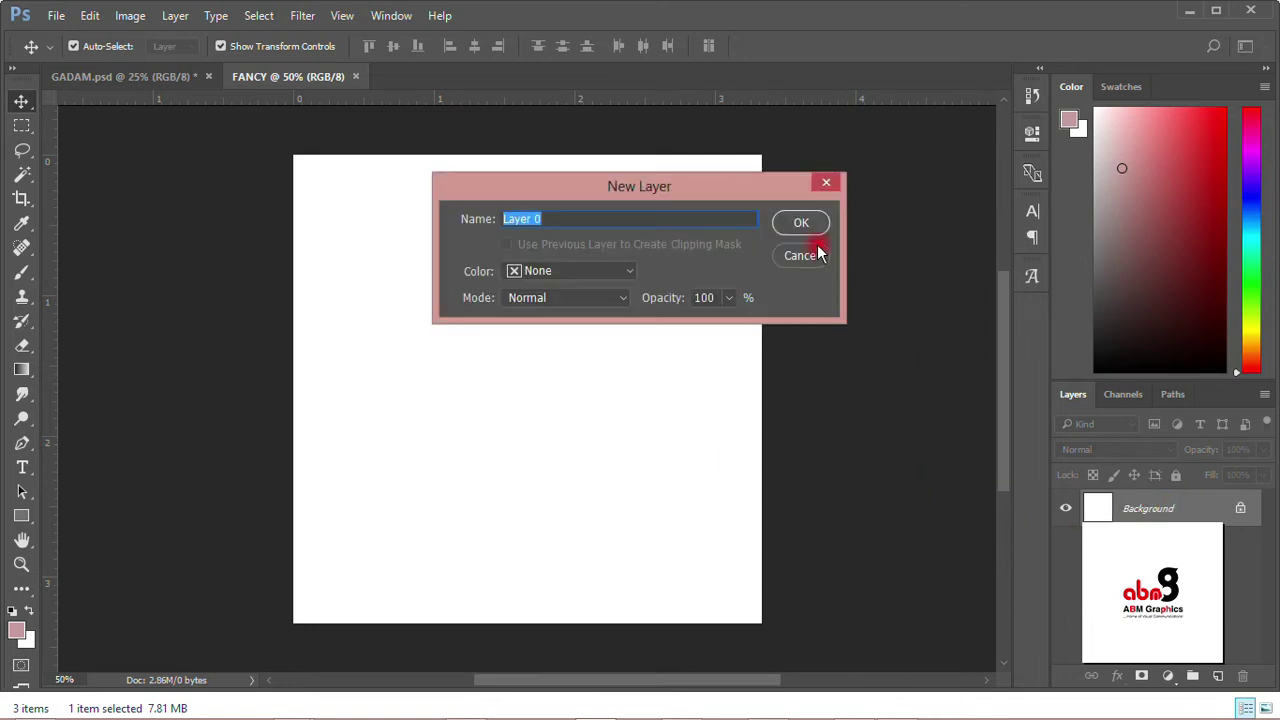
click(800, 222)
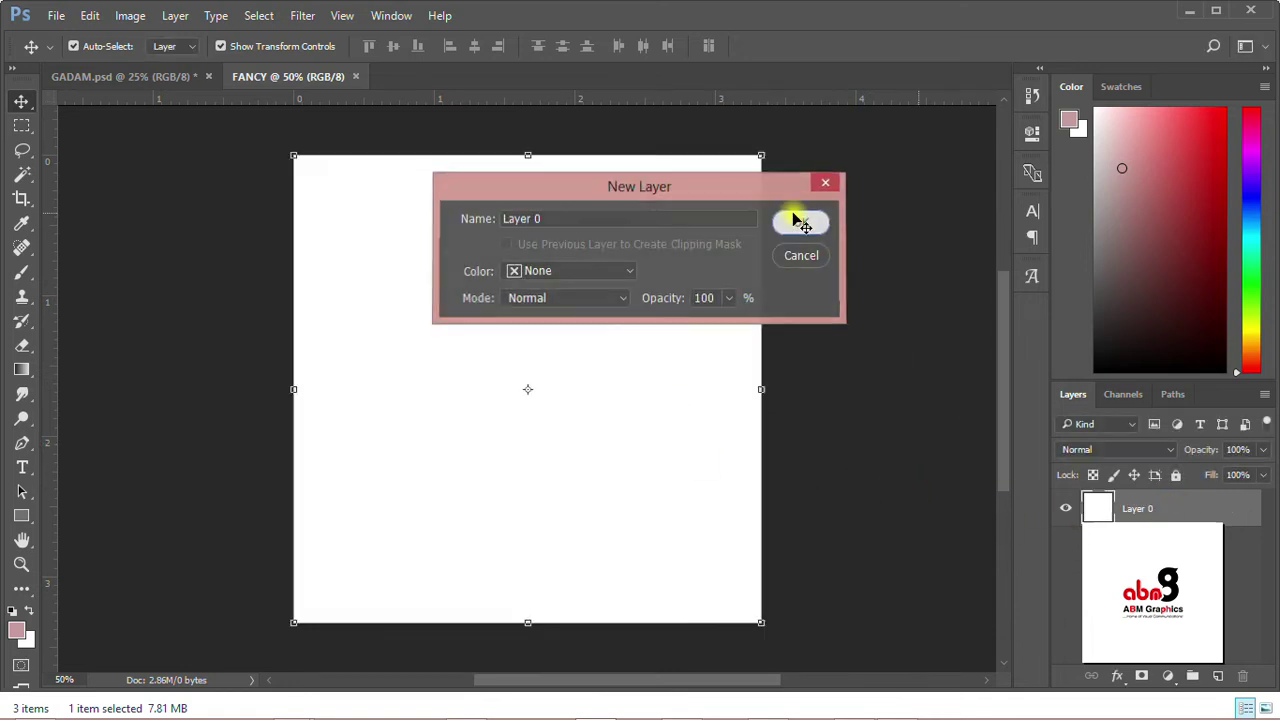
click(1116, 678)
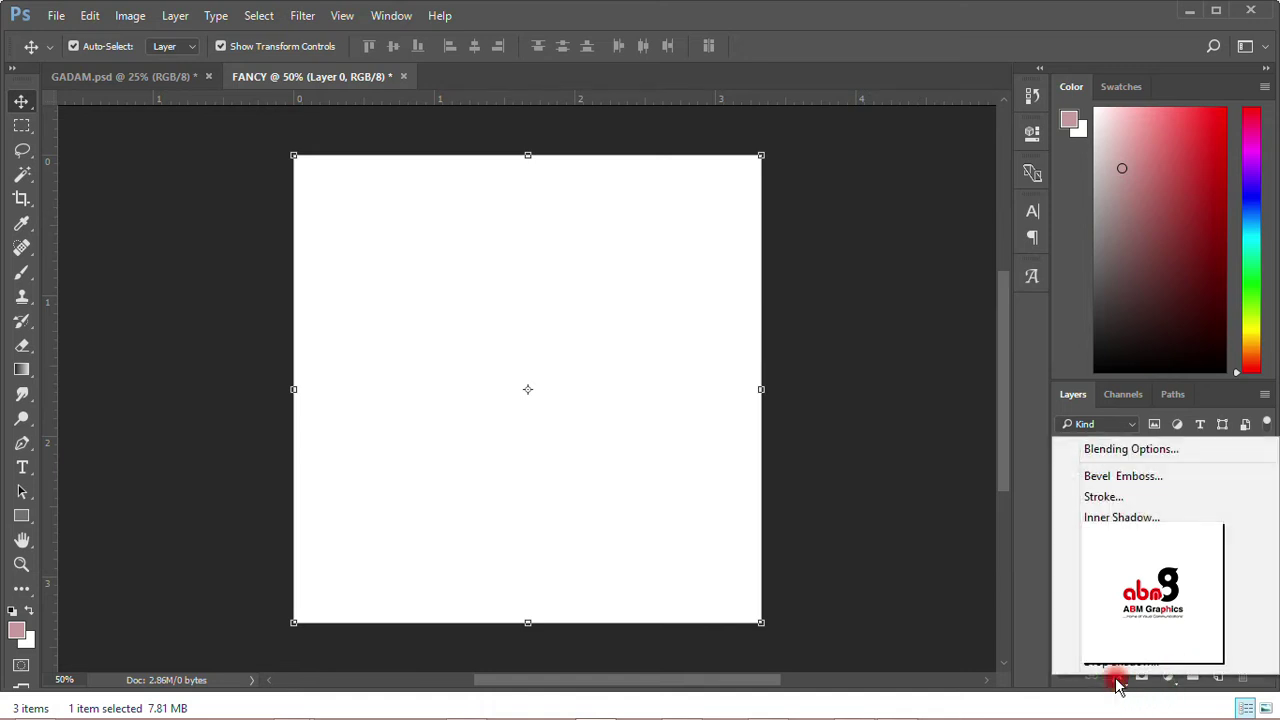
click(1108, 628)
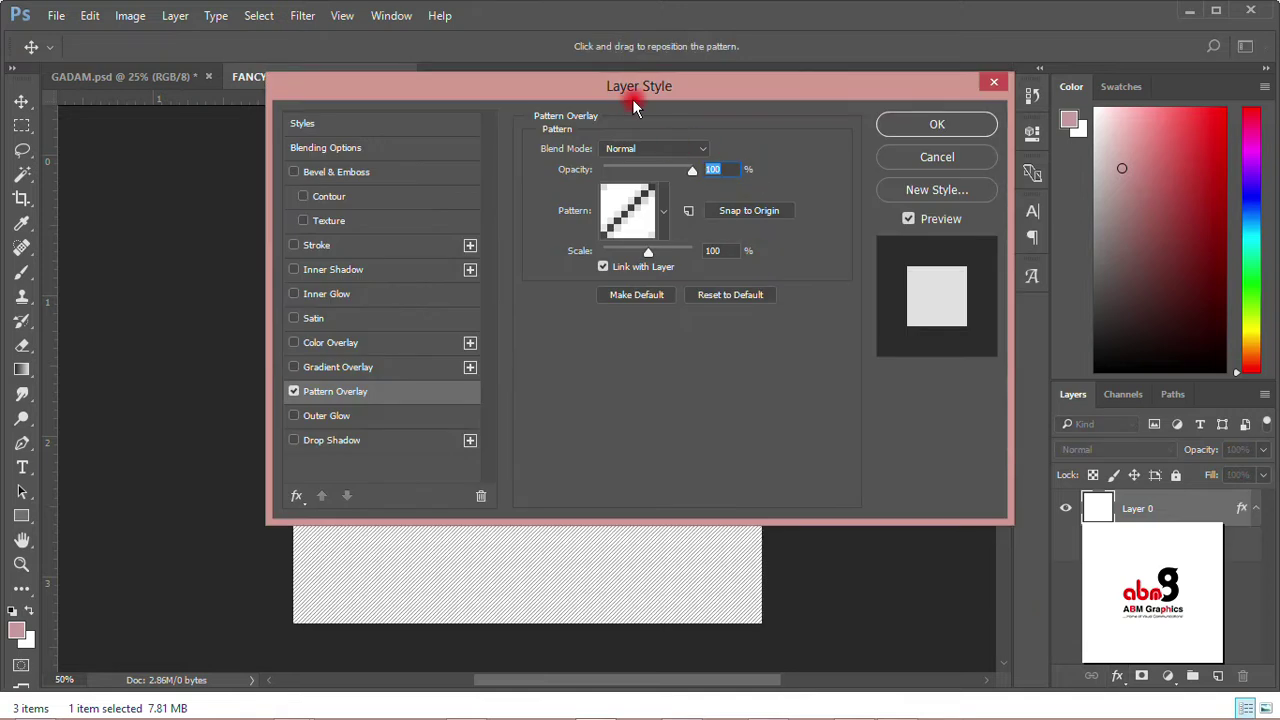
drag(632, 99, 1128, 174)
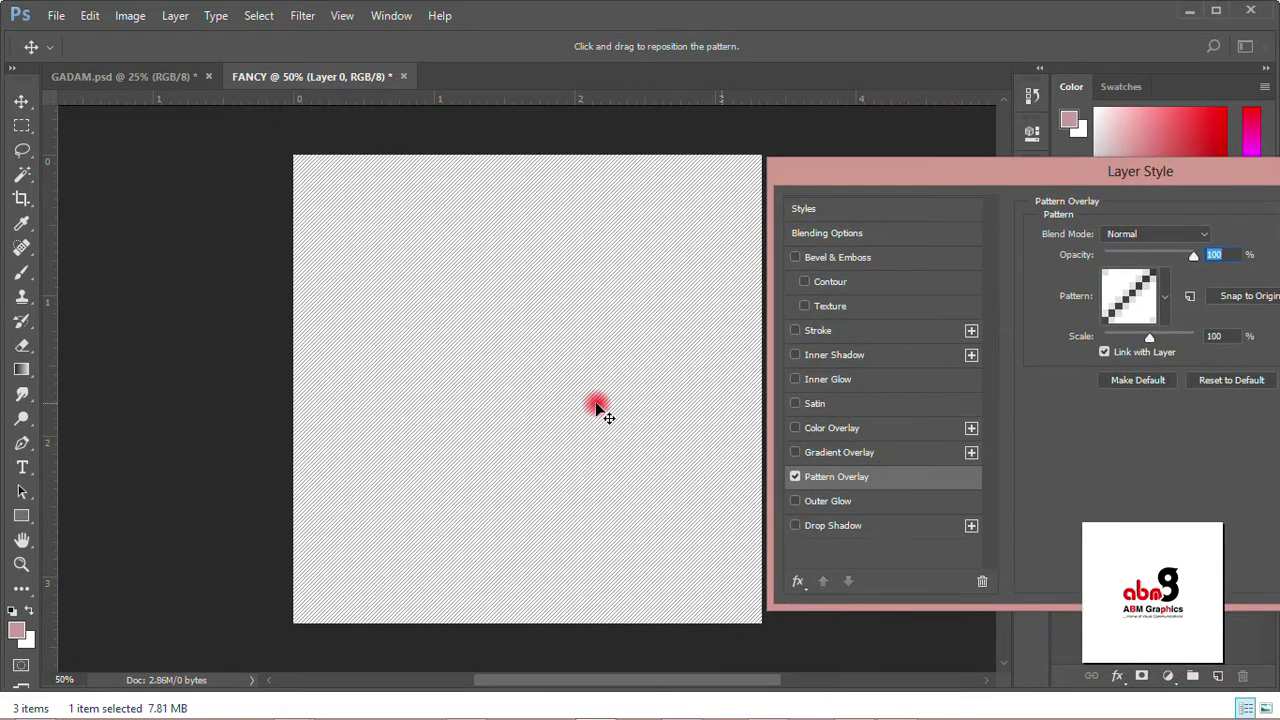
click(1165, 305)
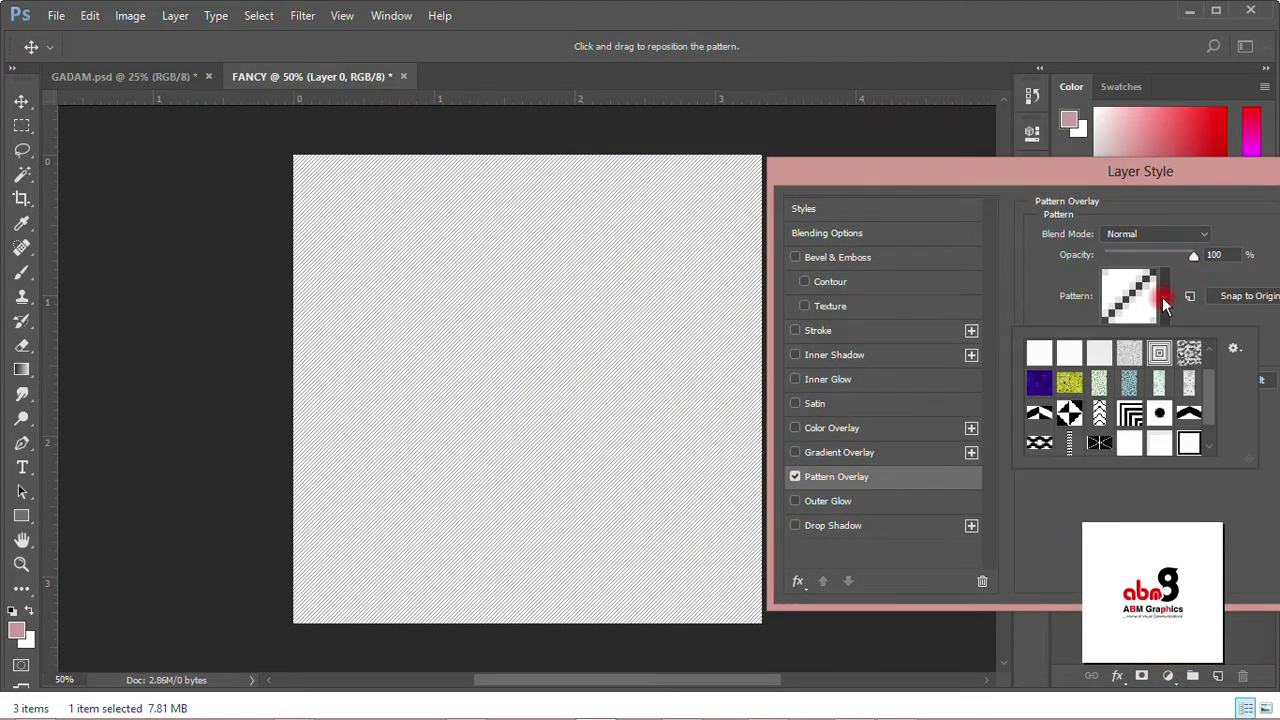
click(1190, 379)
drag(498, 356, 522, 356)
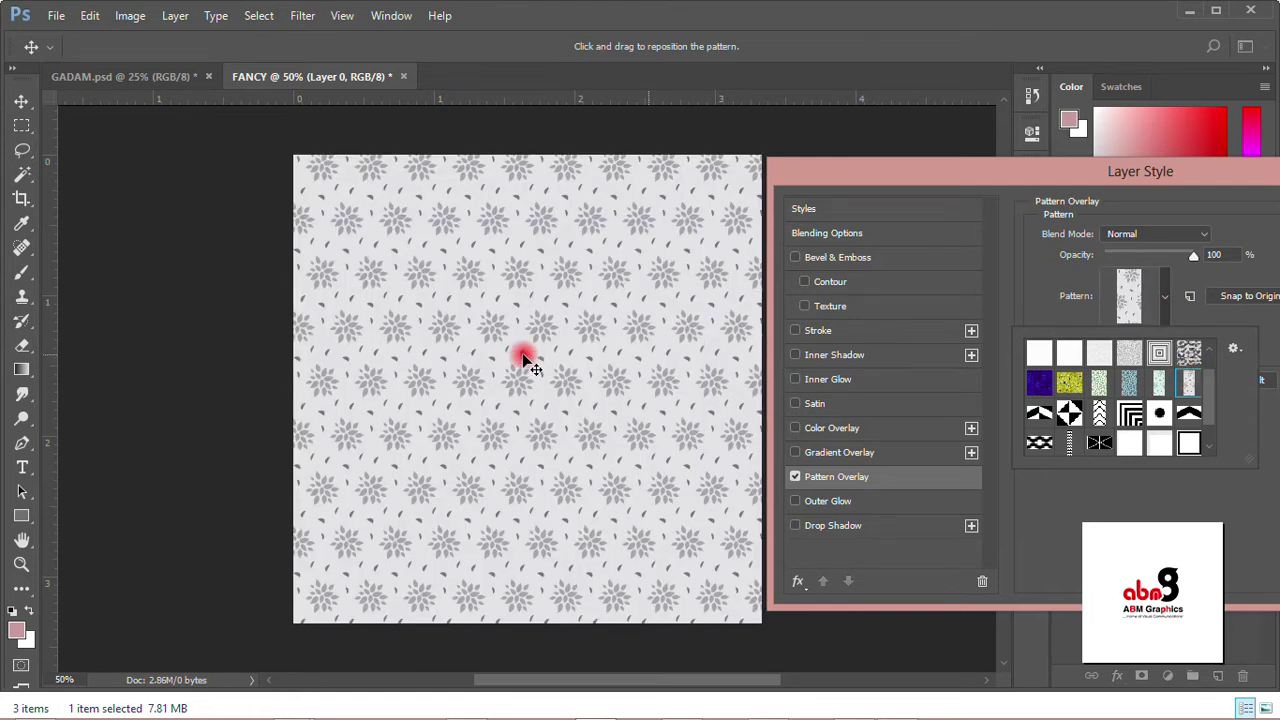
Step: Set the Pattern Overlay opacity to 7% and apply the layer style
click(1184, 212)
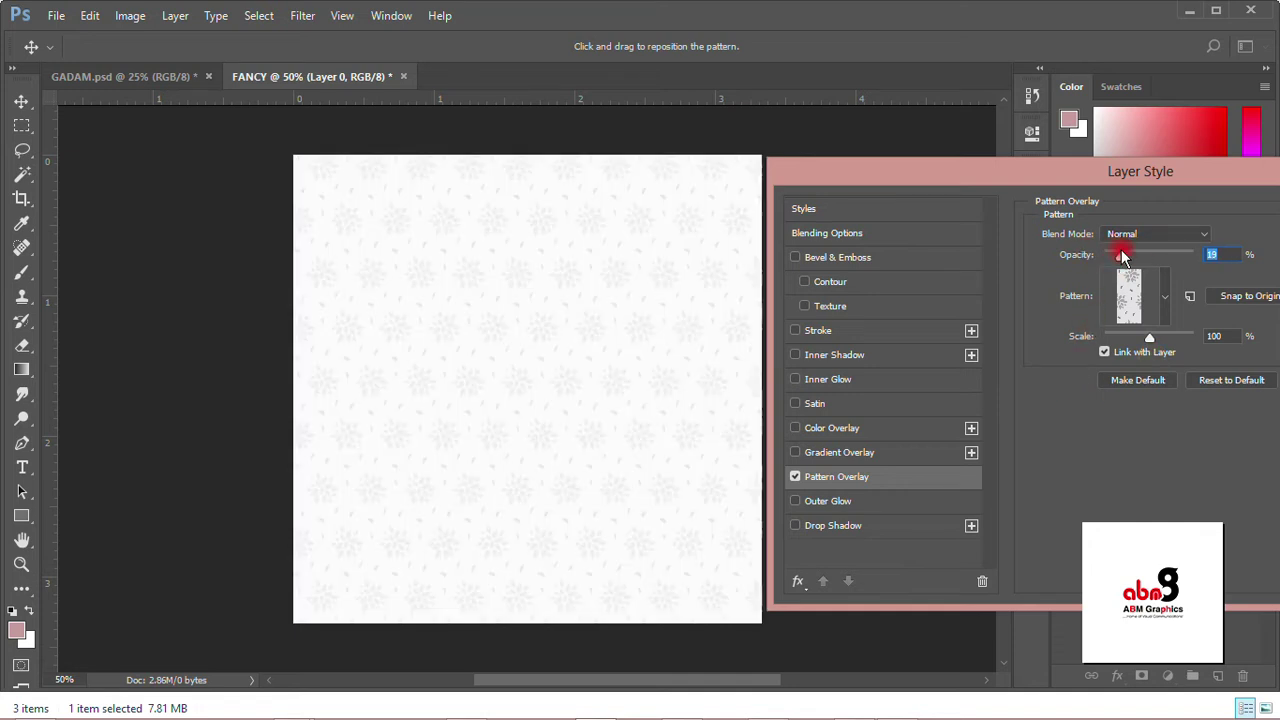
drag(1124, 262, 1118, 261)
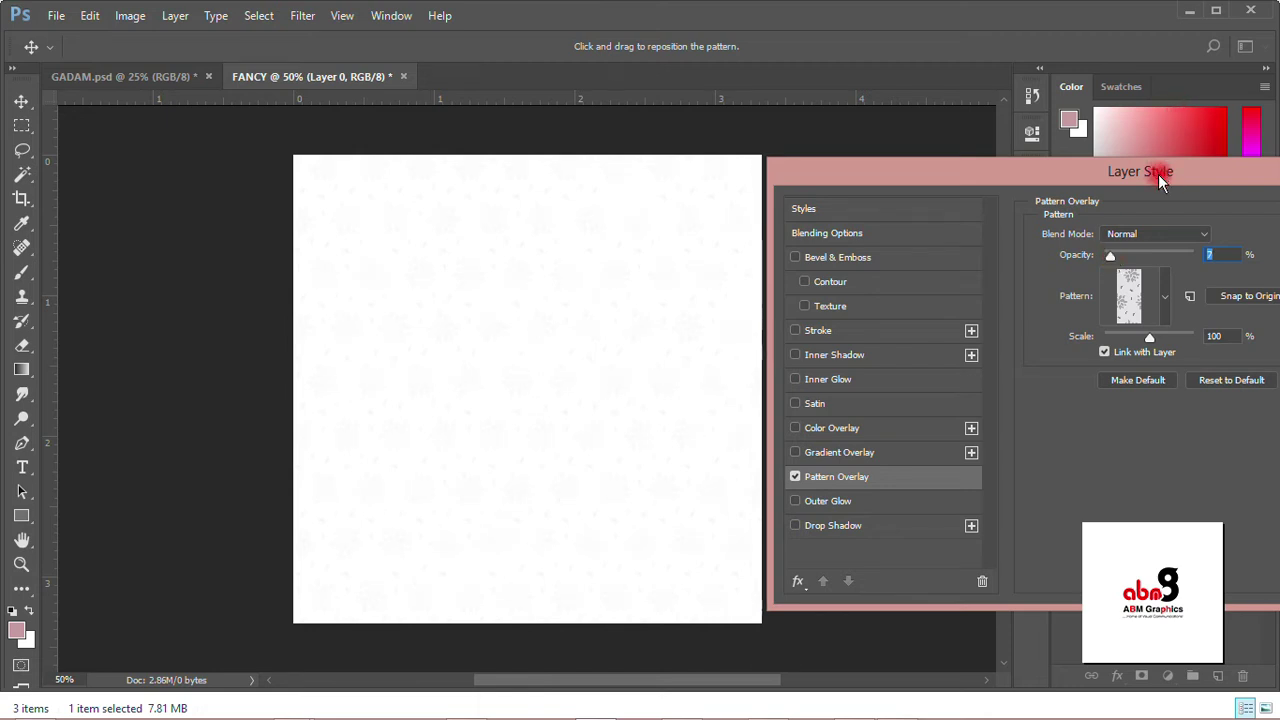
drag(1158, 178, 690, 177)
click(972, 214)
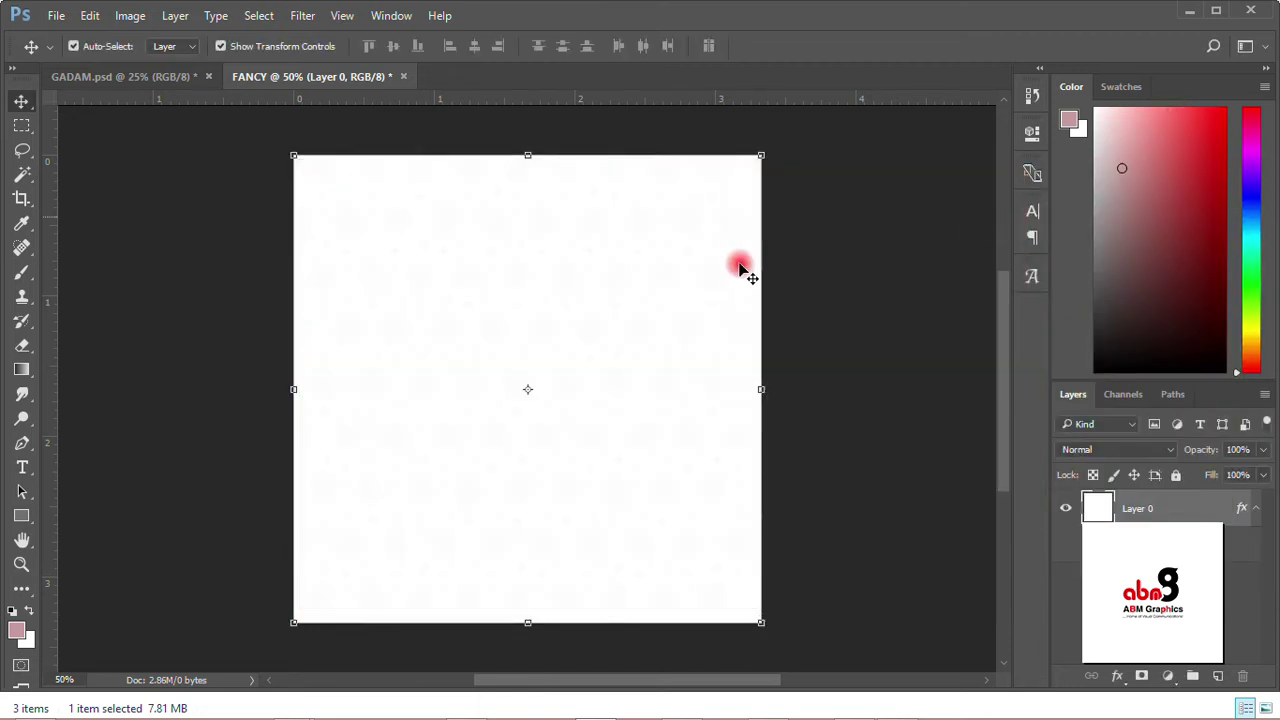
click(892, 389)
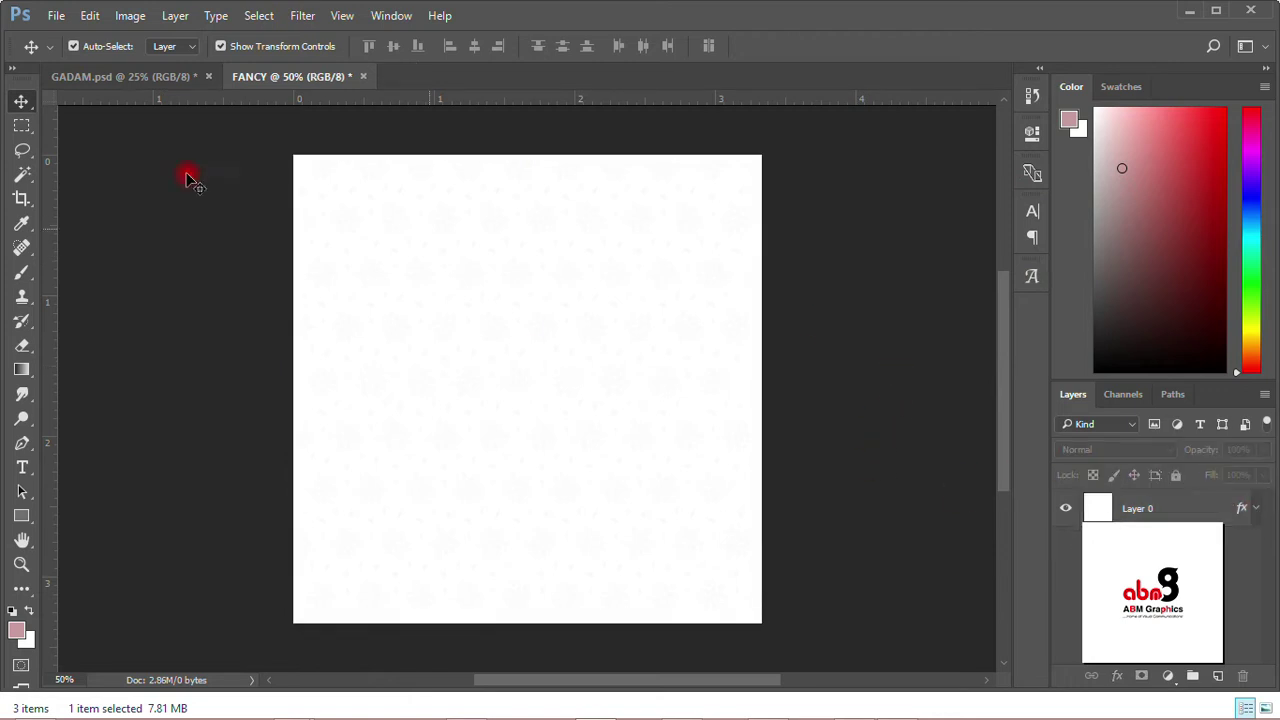
Step: Draw a pink rectangle about 1034 × 620 px across the canvas and narrow it to the canvas width of 3.333 in
click(22, 517)
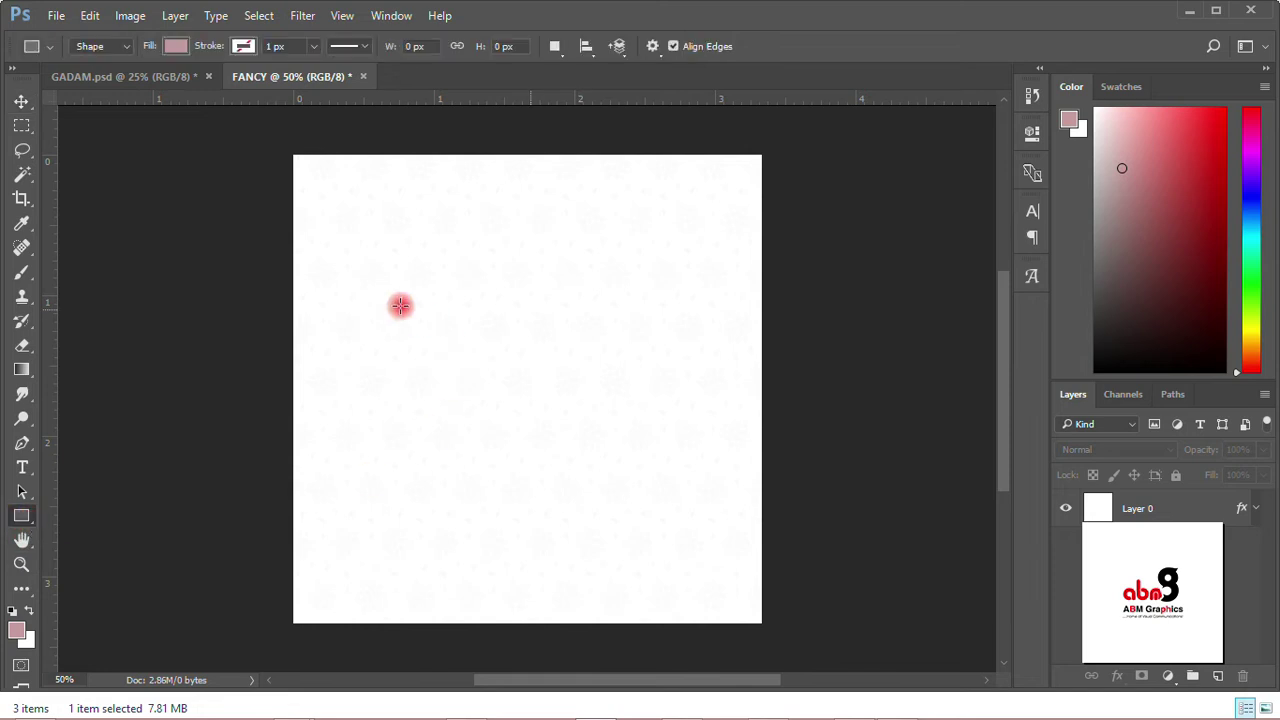
drag(280, 211, 762, 501)
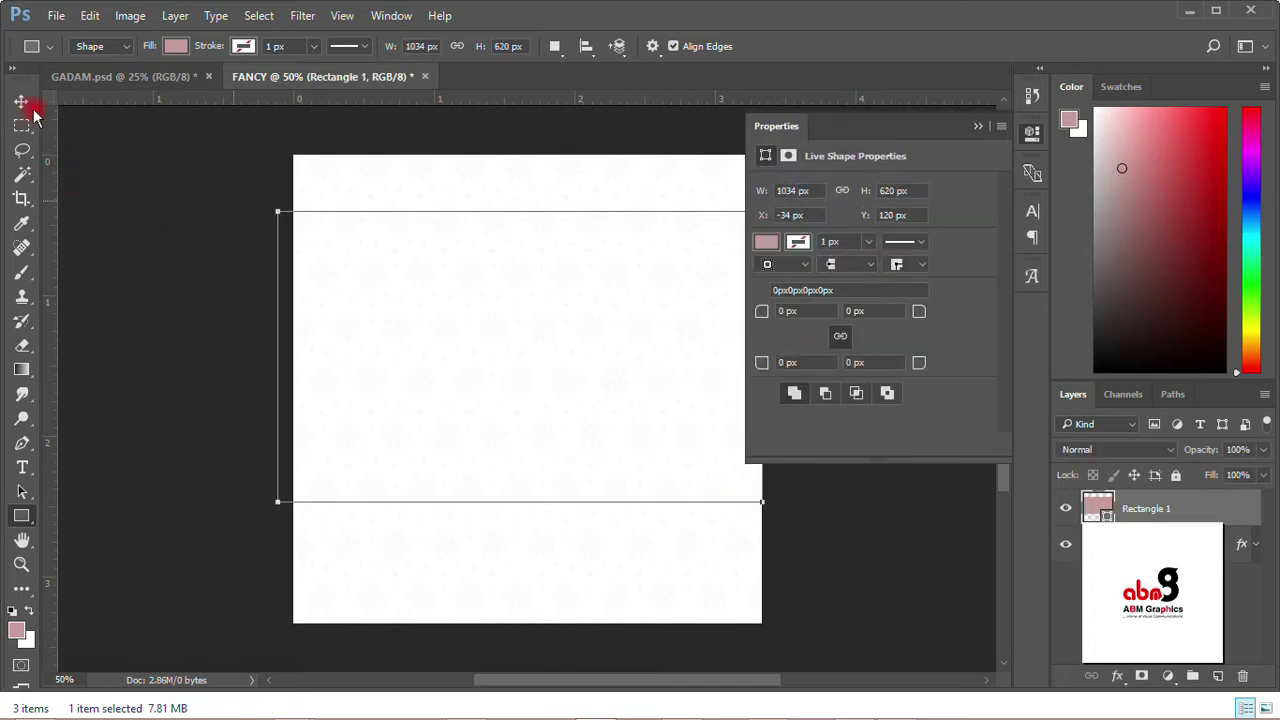
click(21, 101)
drag(275, 356, 294, 357)
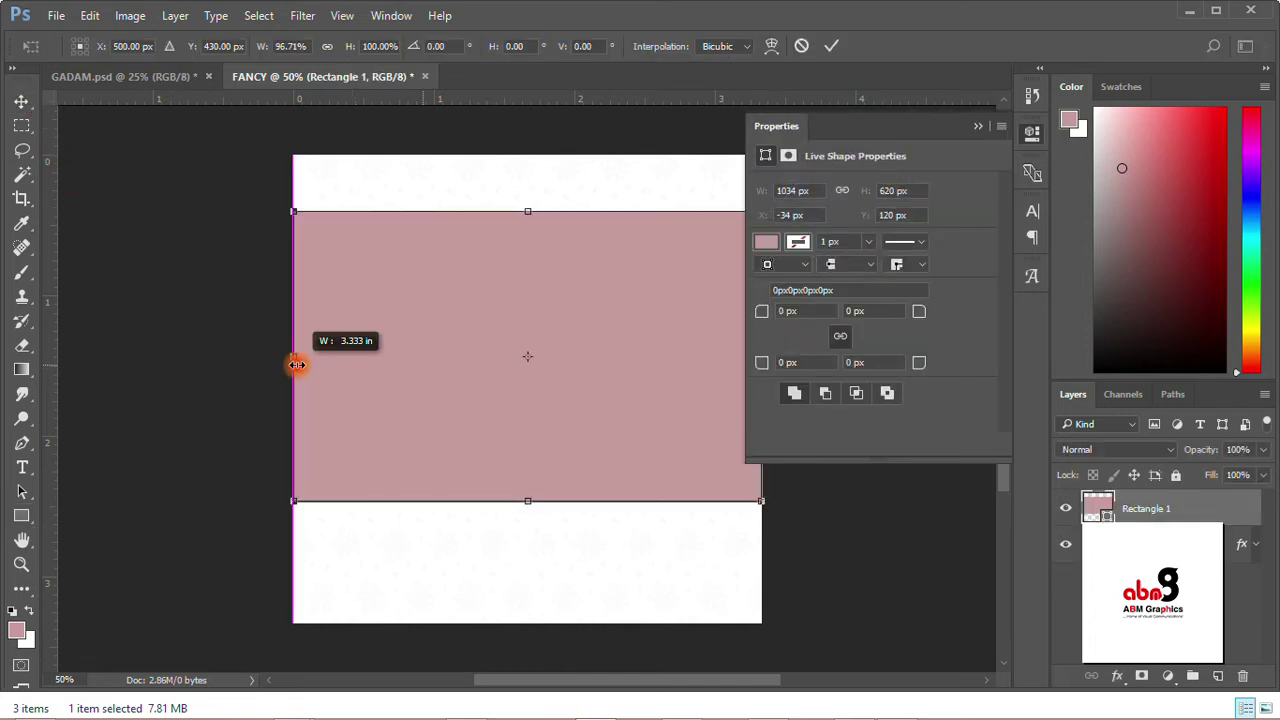
click(1033, 133)
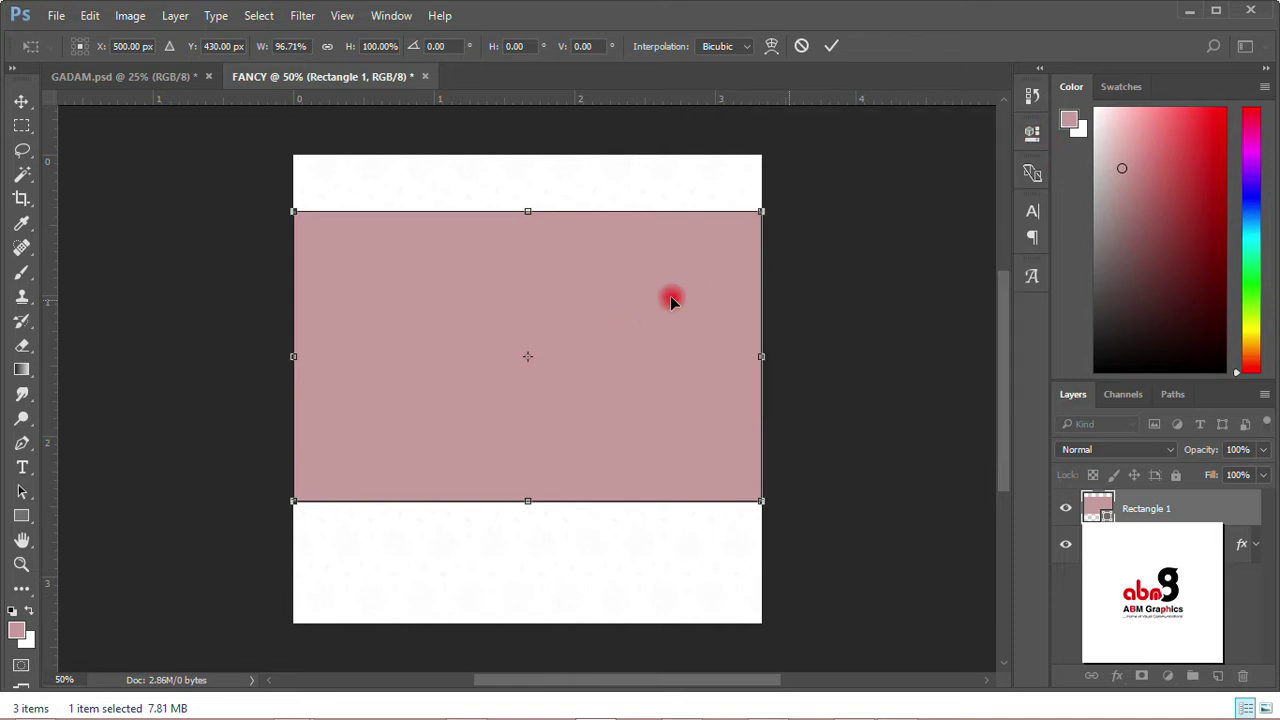
Step: Center the rectangle on the canvas at X 500 px, Y 500 px, stretch its height to about 123%, and apply the transform
drag(649, 309, 551, 360)
drag(527, 514, 528, 565)
drag(528, 224, 527, 207)
drag(520, 403, 520, 409)
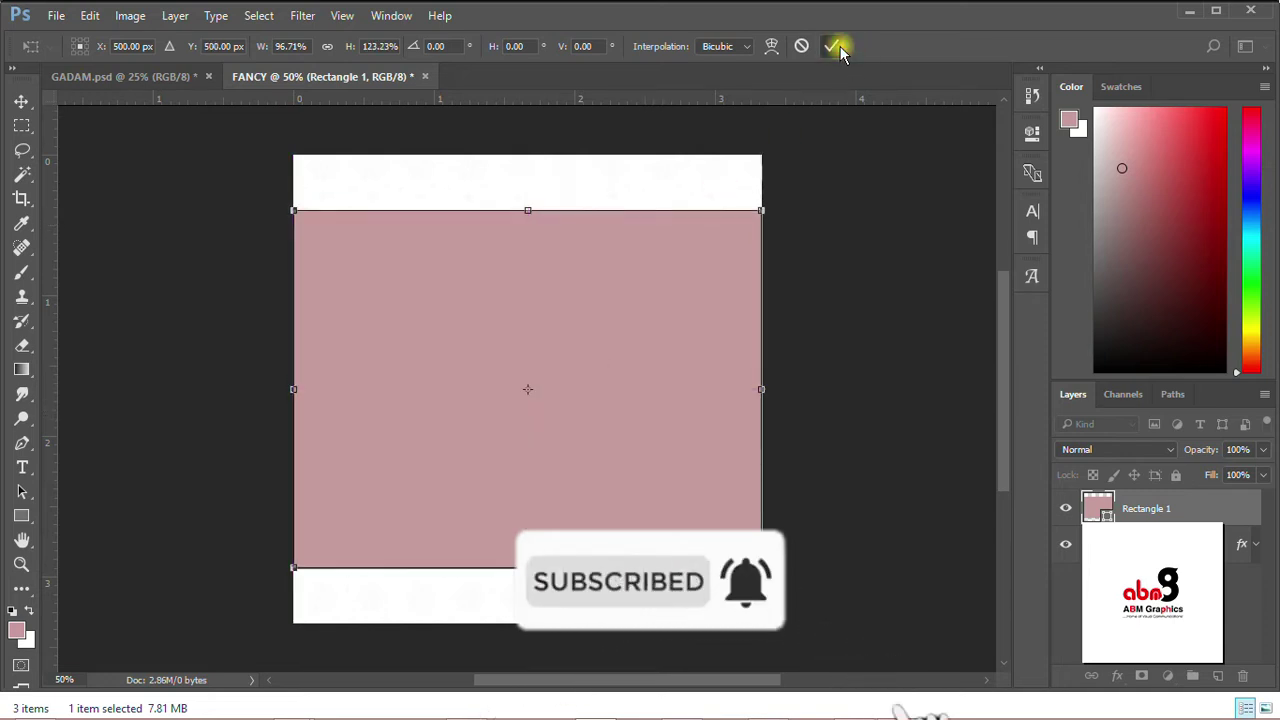
click(831, 45)
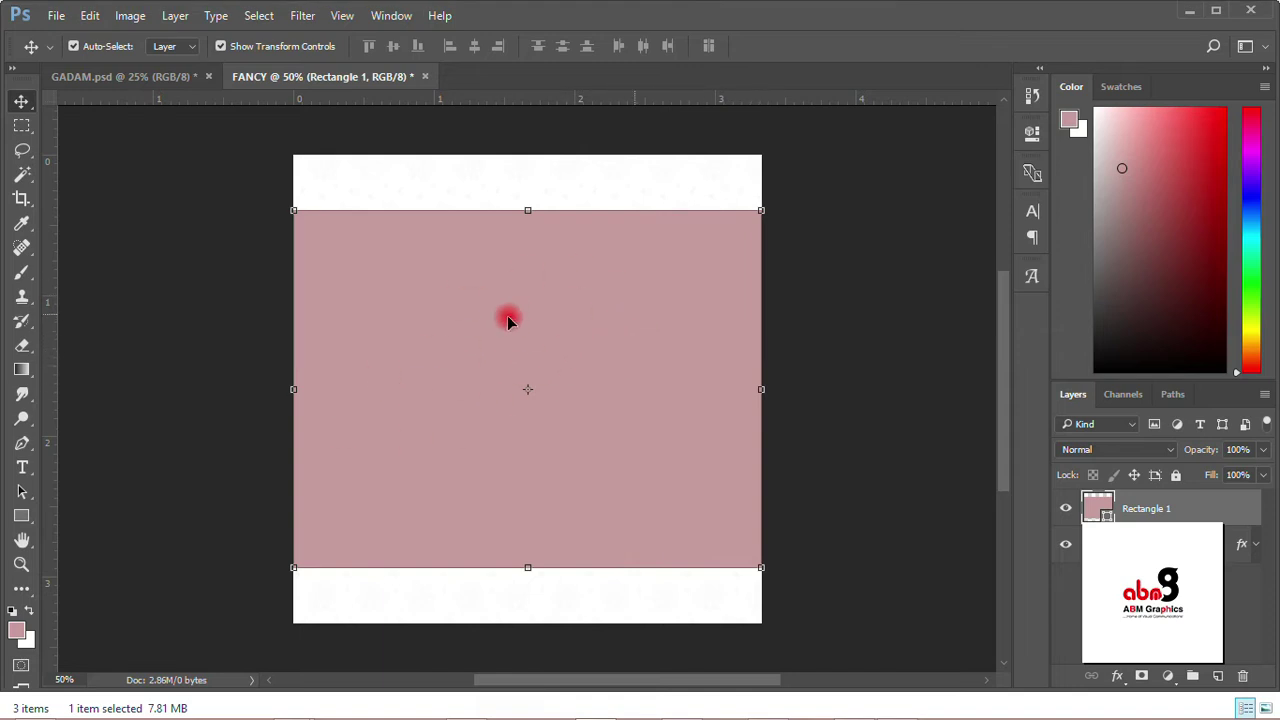
Step: Add a Gradient Overlay to the rectangle using the Violet, Orange preset
click(1114, 678)
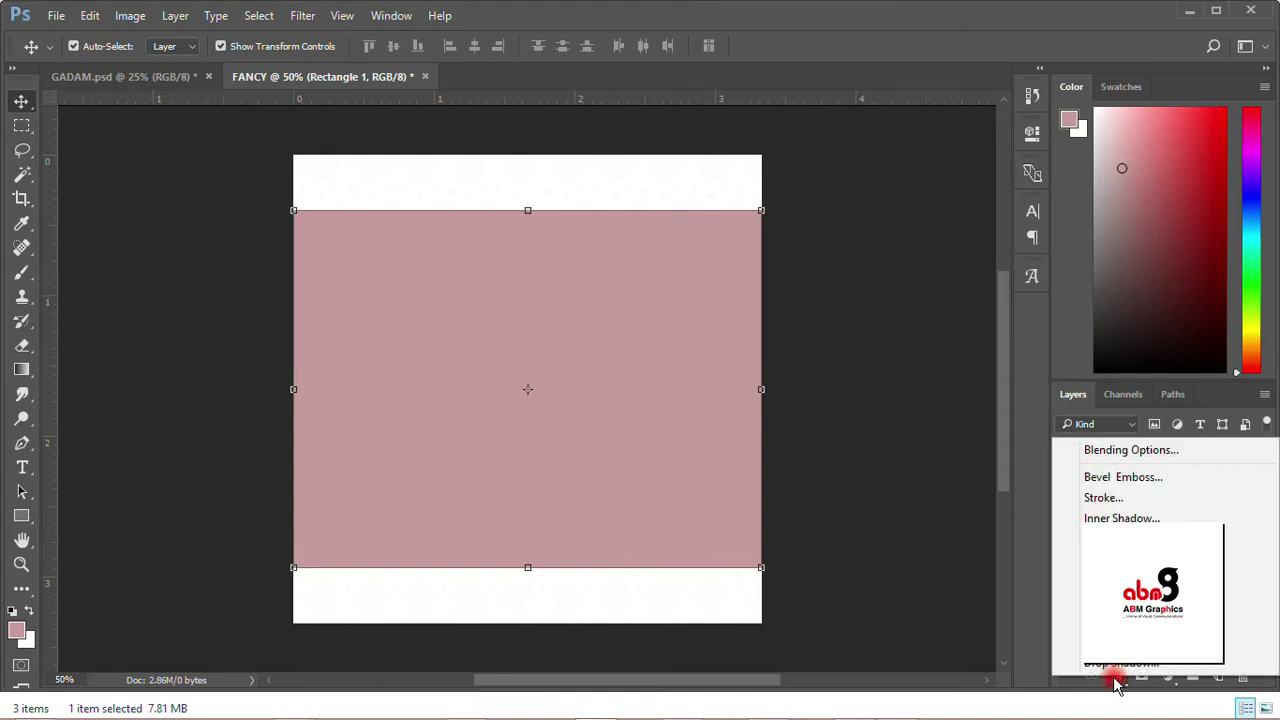
click(1110, 604)
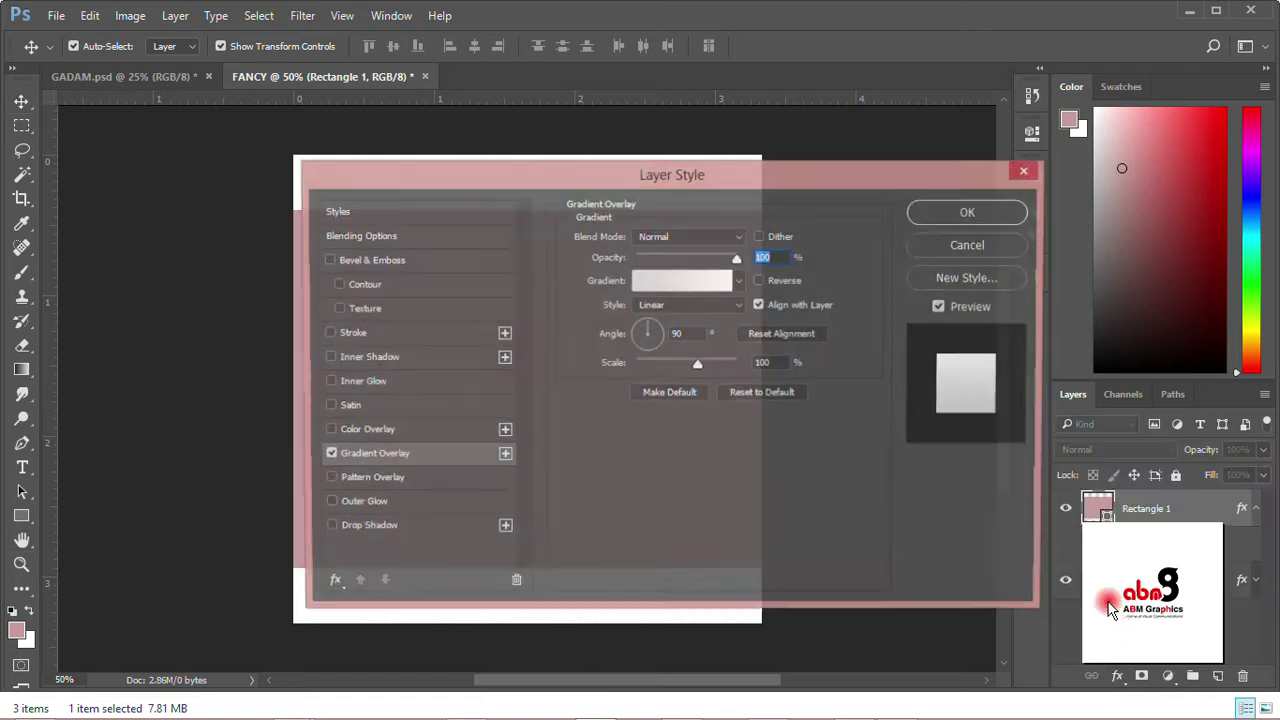
drag(749, 164, 1214, 199)
click(1196, 305)
click(897, 183)
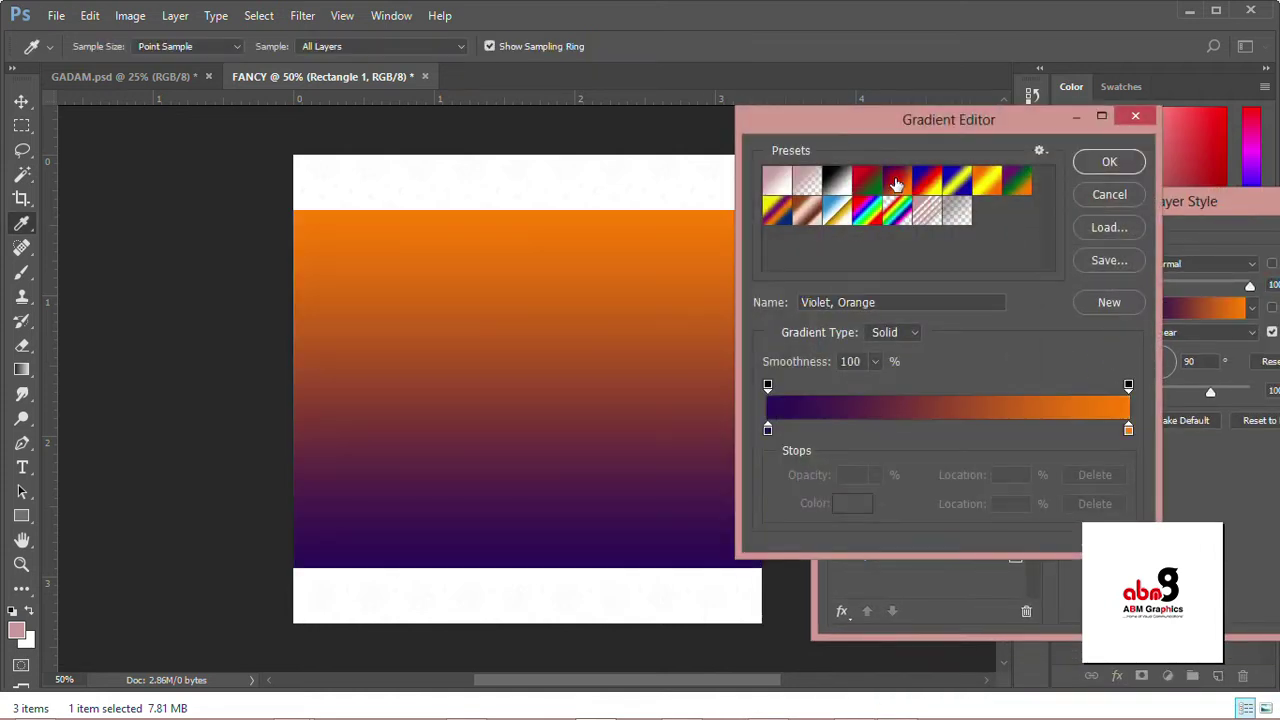
Step: Set the gradient's orange color stop to red ff0000 and accept the edited gradient
click(1127, 430)
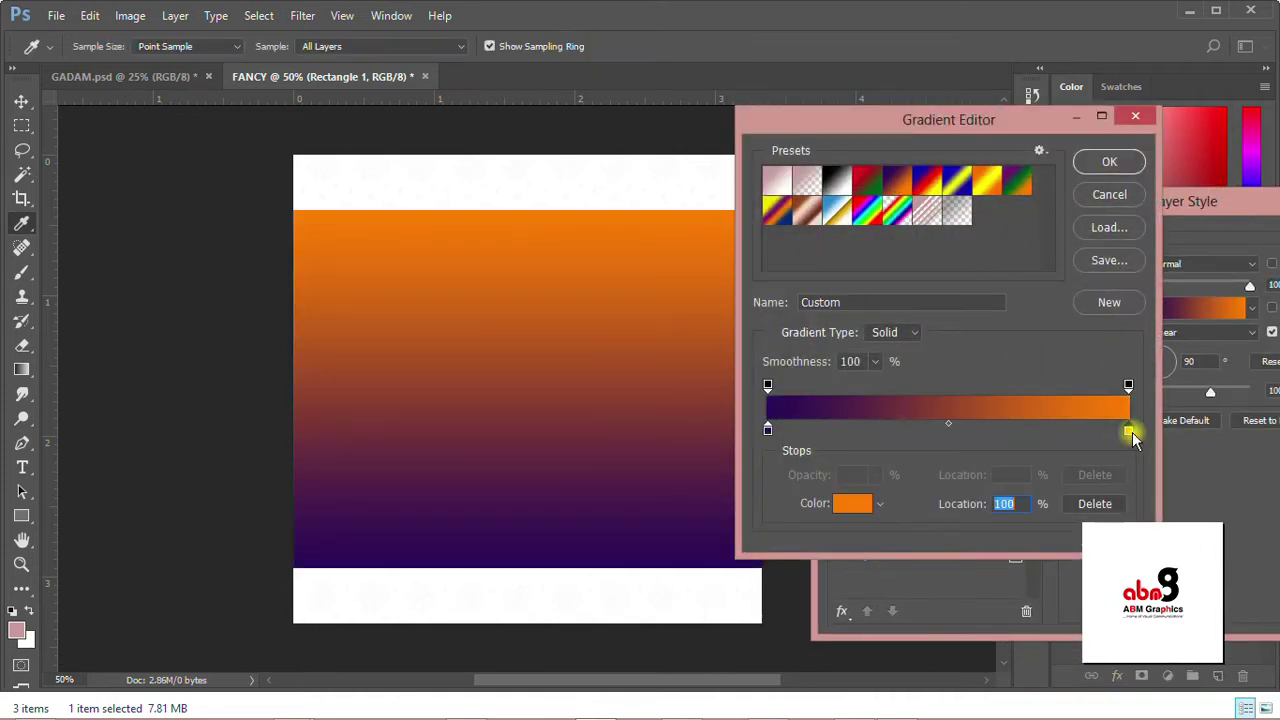
double_click(1128, 431)
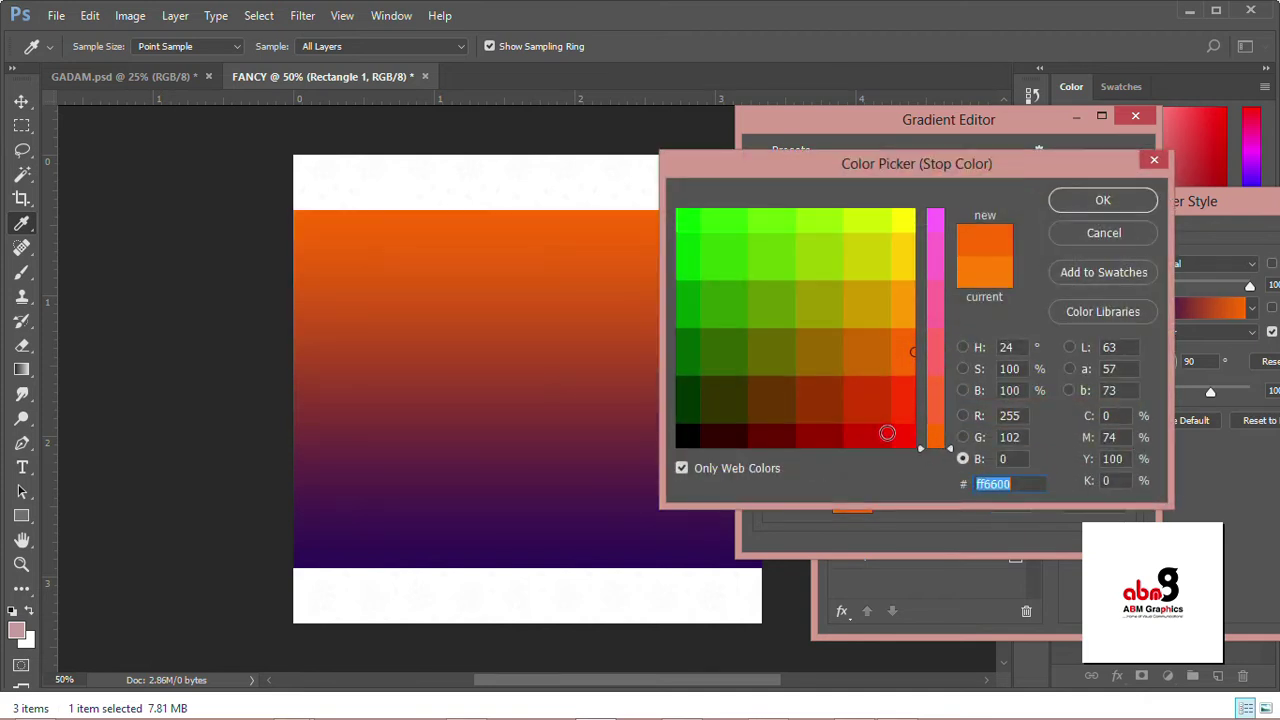
click(884, 434)
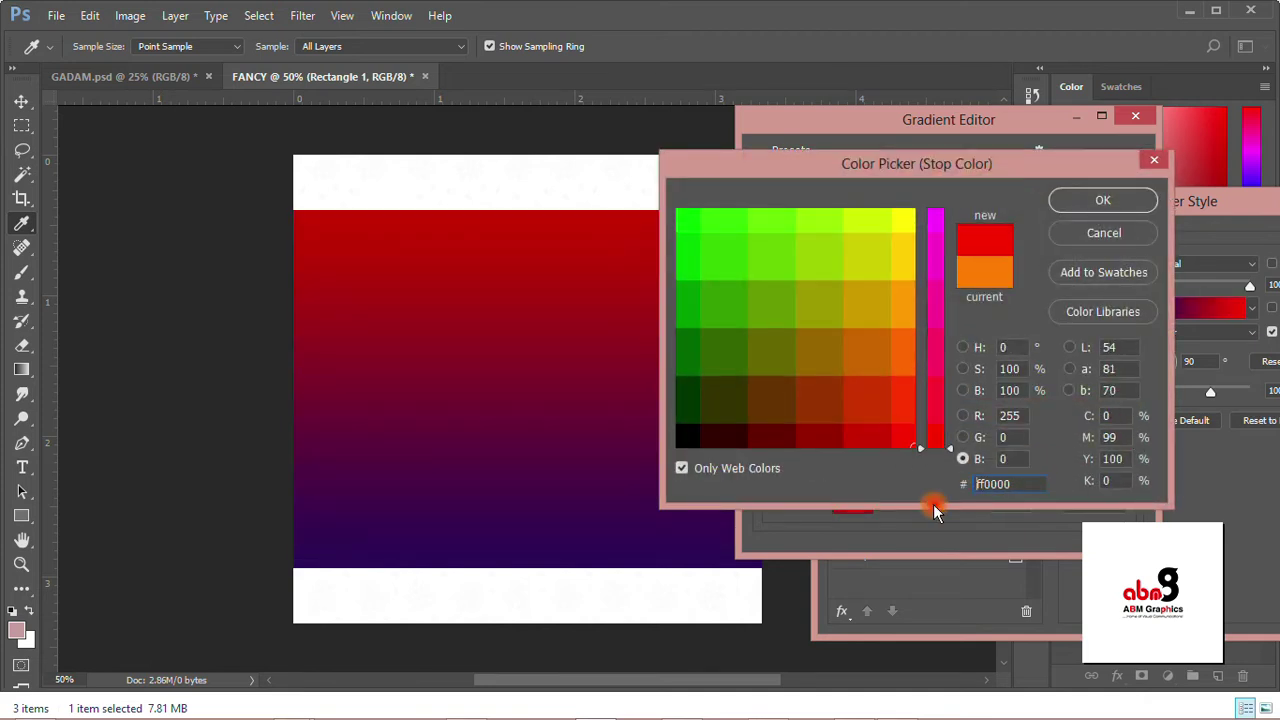
click(914, 446)
click(1066, 212)
click(1090, 164)
Step: Set the Gradient Overlay angle to 12° so the gradient runs from violet to red across the rectangle
drag(1143, 206, 660, 175)
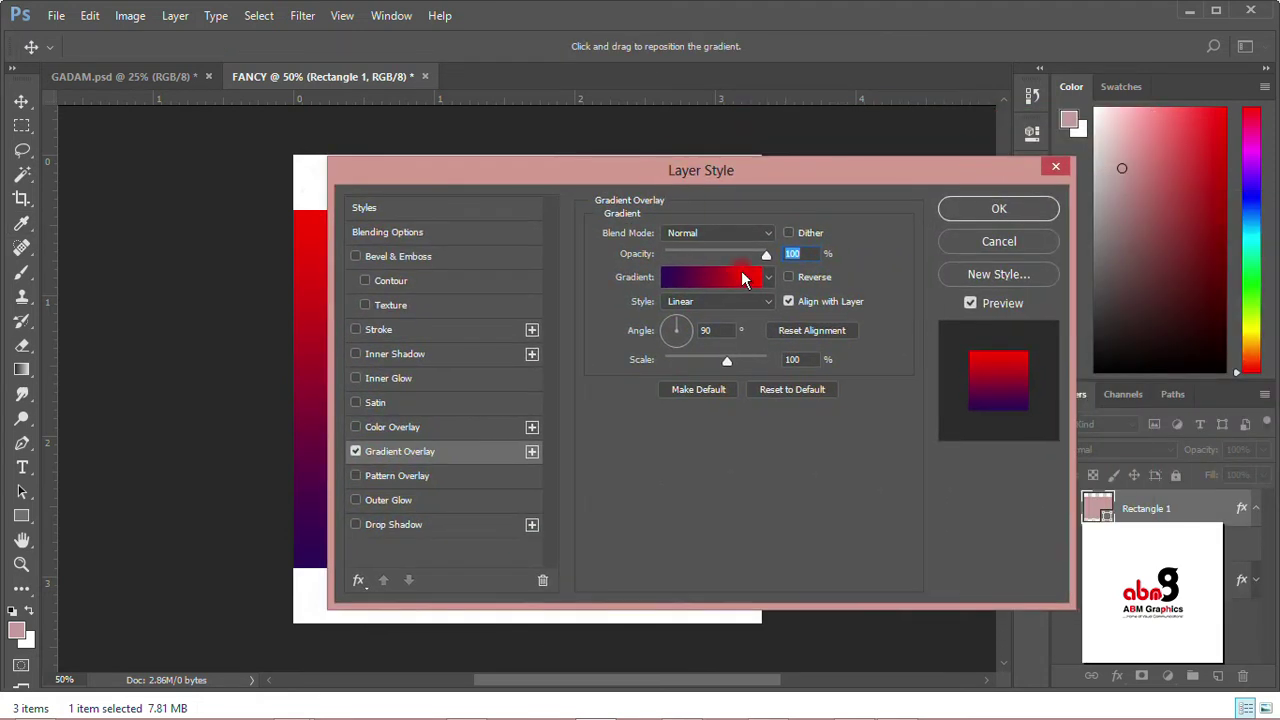
click(674, 333)
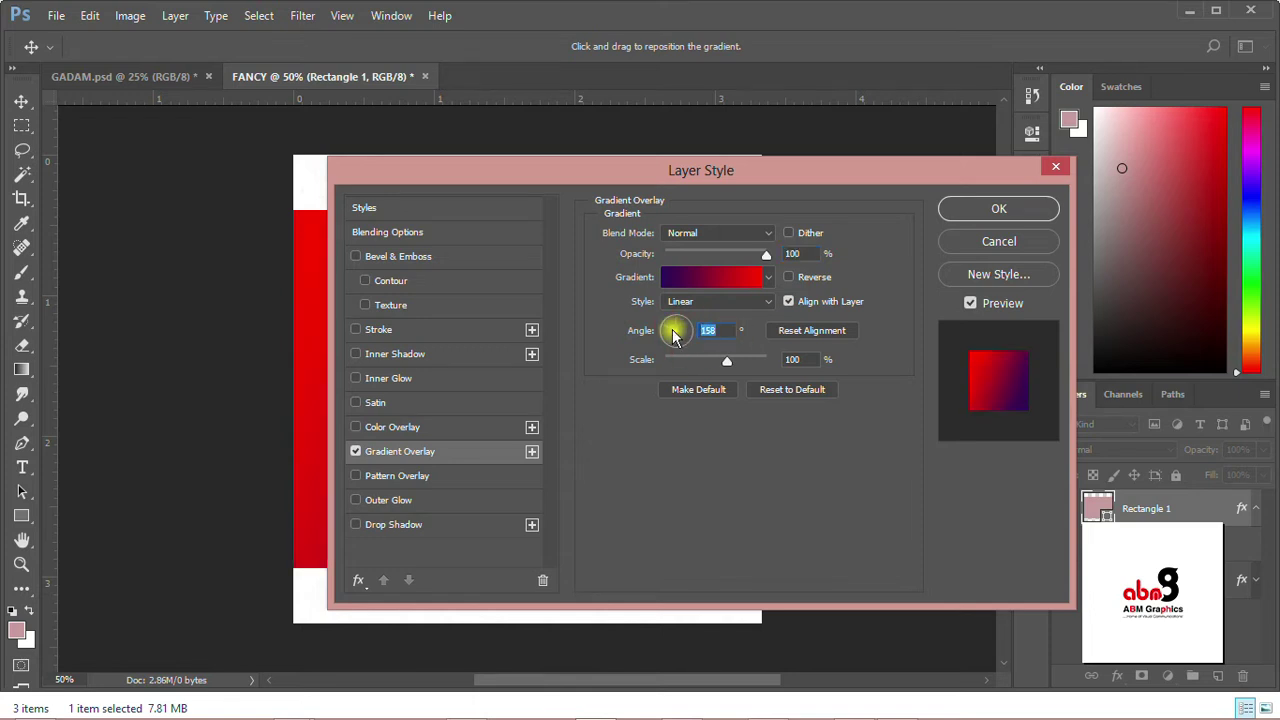
drag(677, 172, 1175, 167)
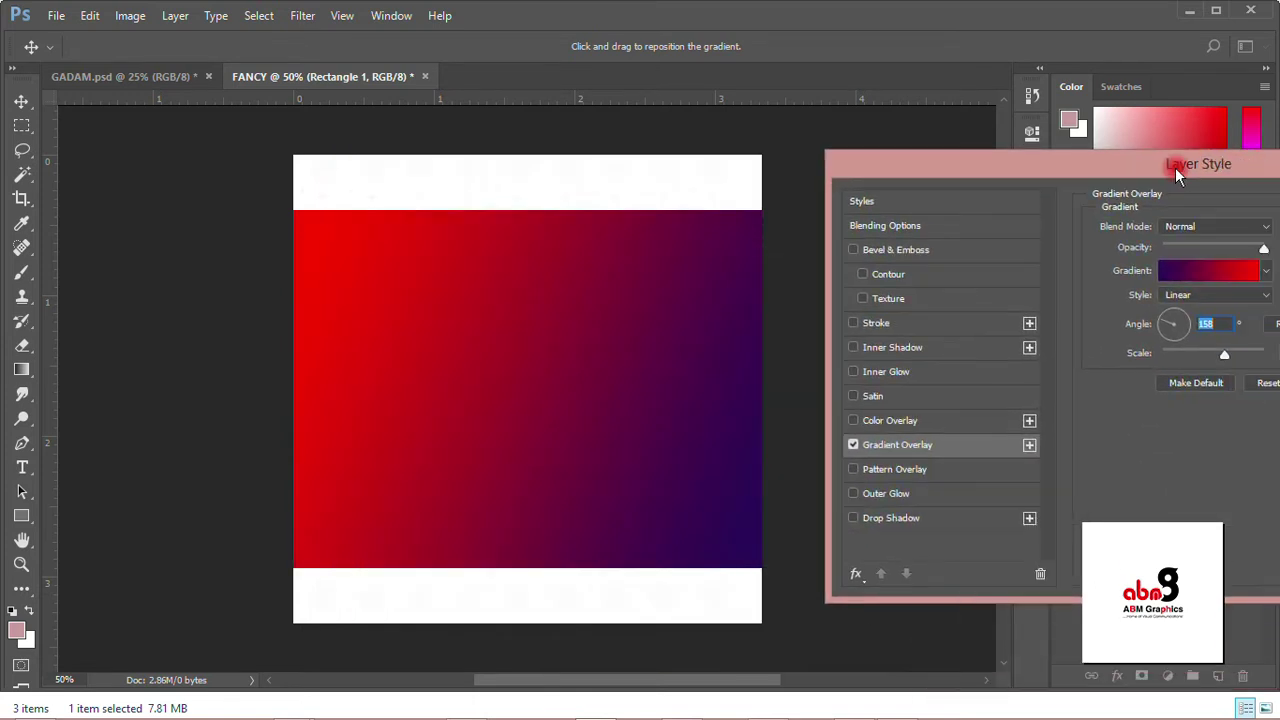
click(1190, 324)
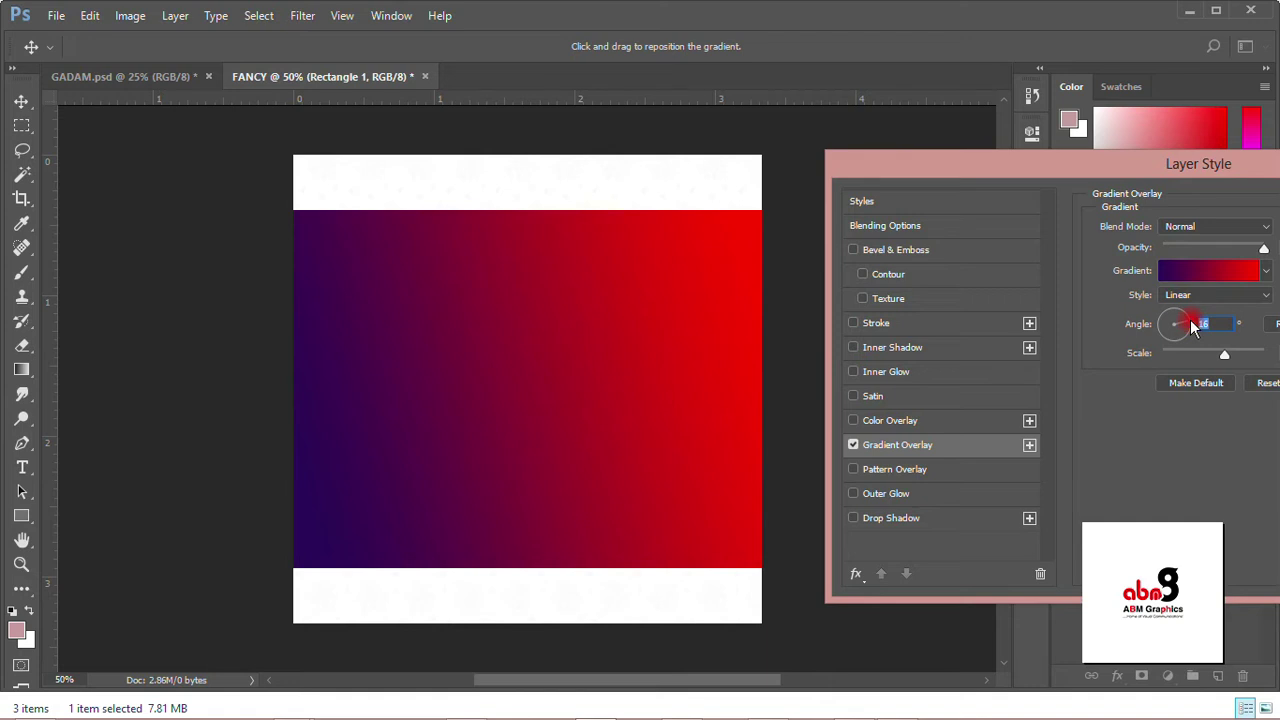
click(1192, 331)
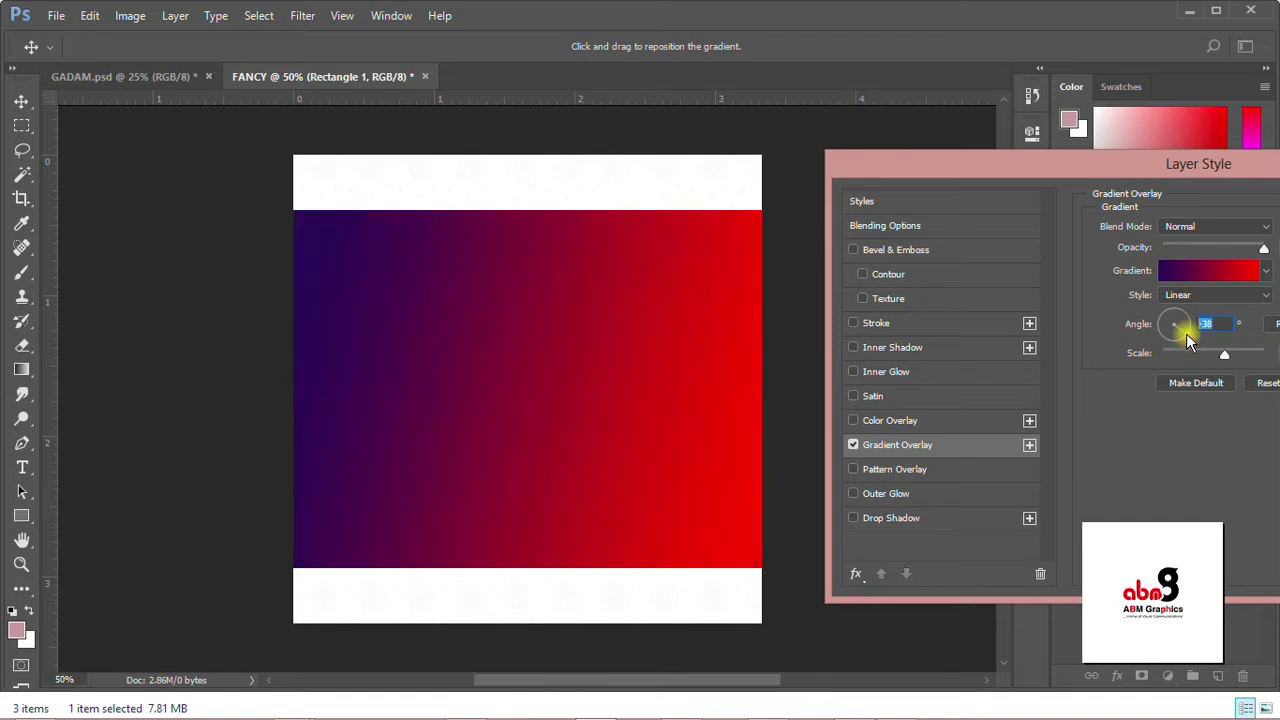
drag(1186, 334, 1188, 320)
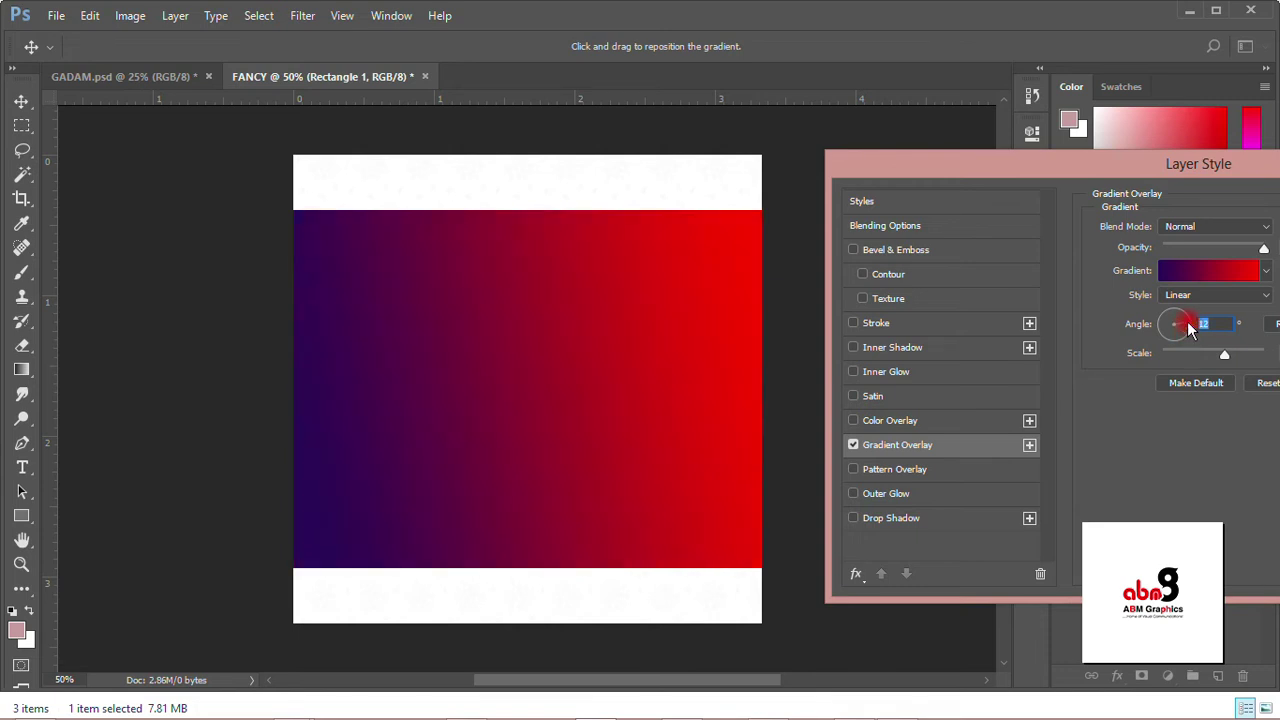
Step: Set the gradient's red color stop to crimson cc0033, apply the layer style, and deselect the rectangle
click(1196, 265)
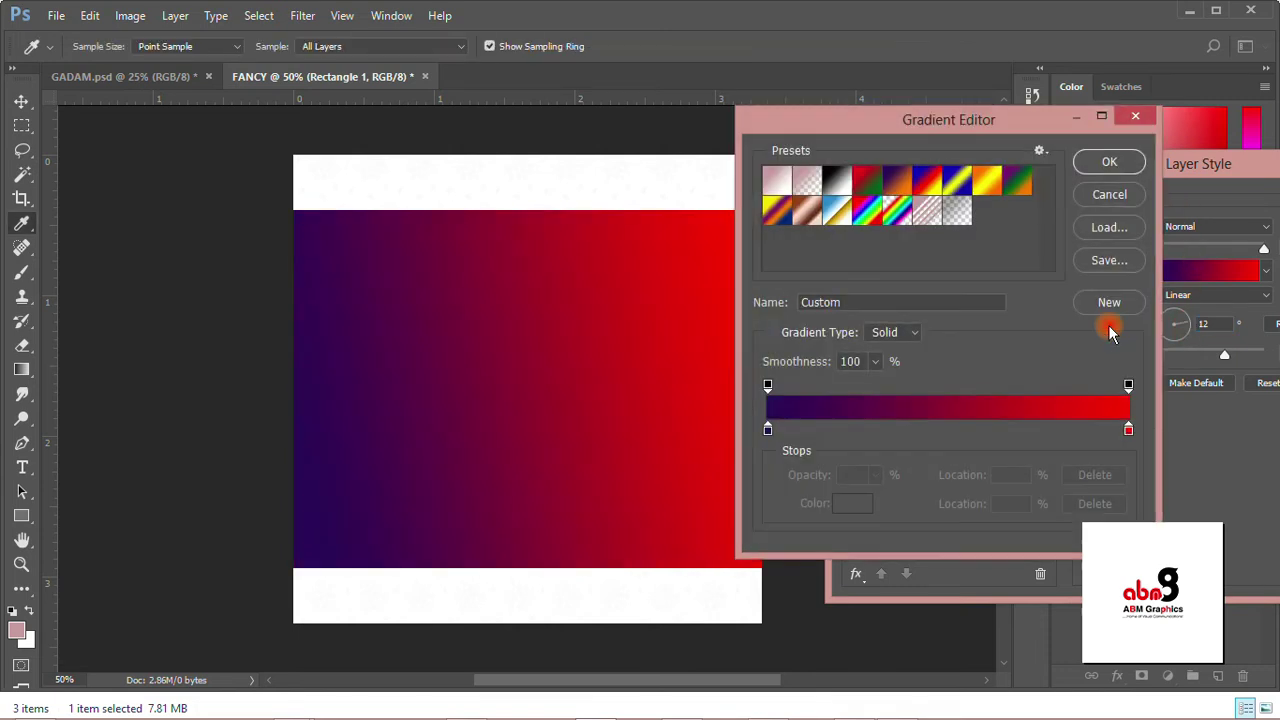
double_click(1128, 432)
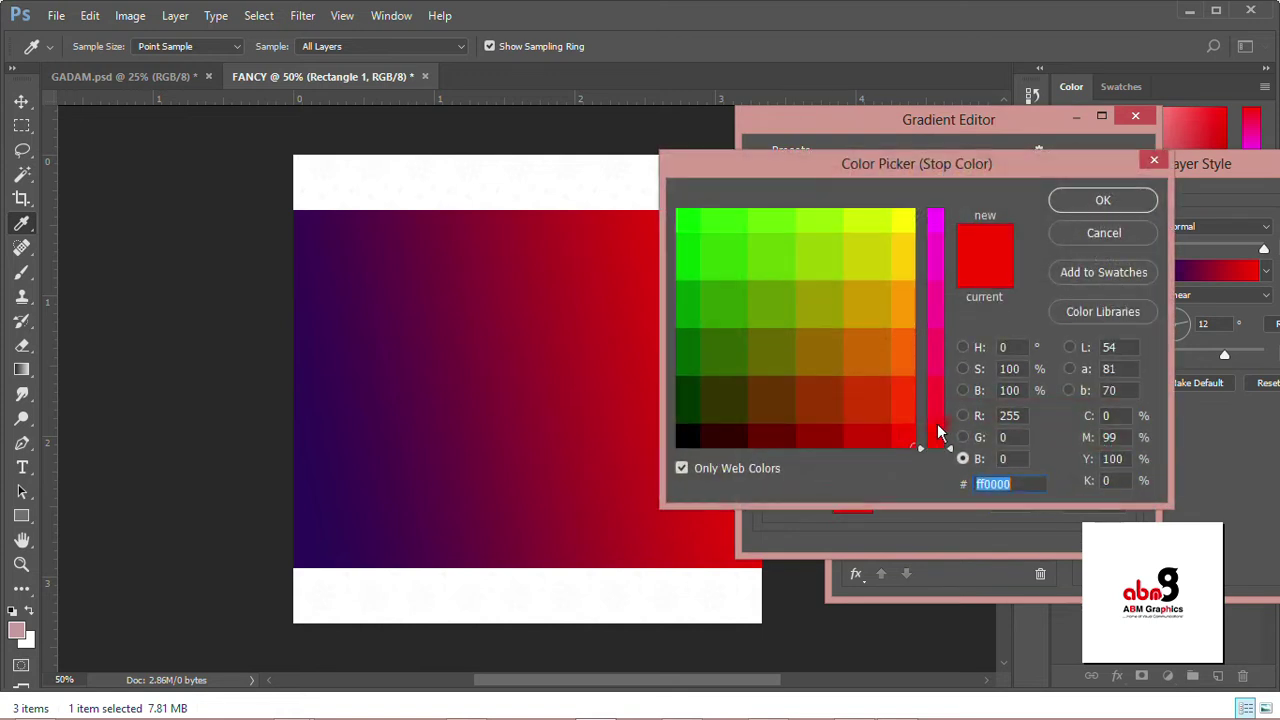
click(939, 397)
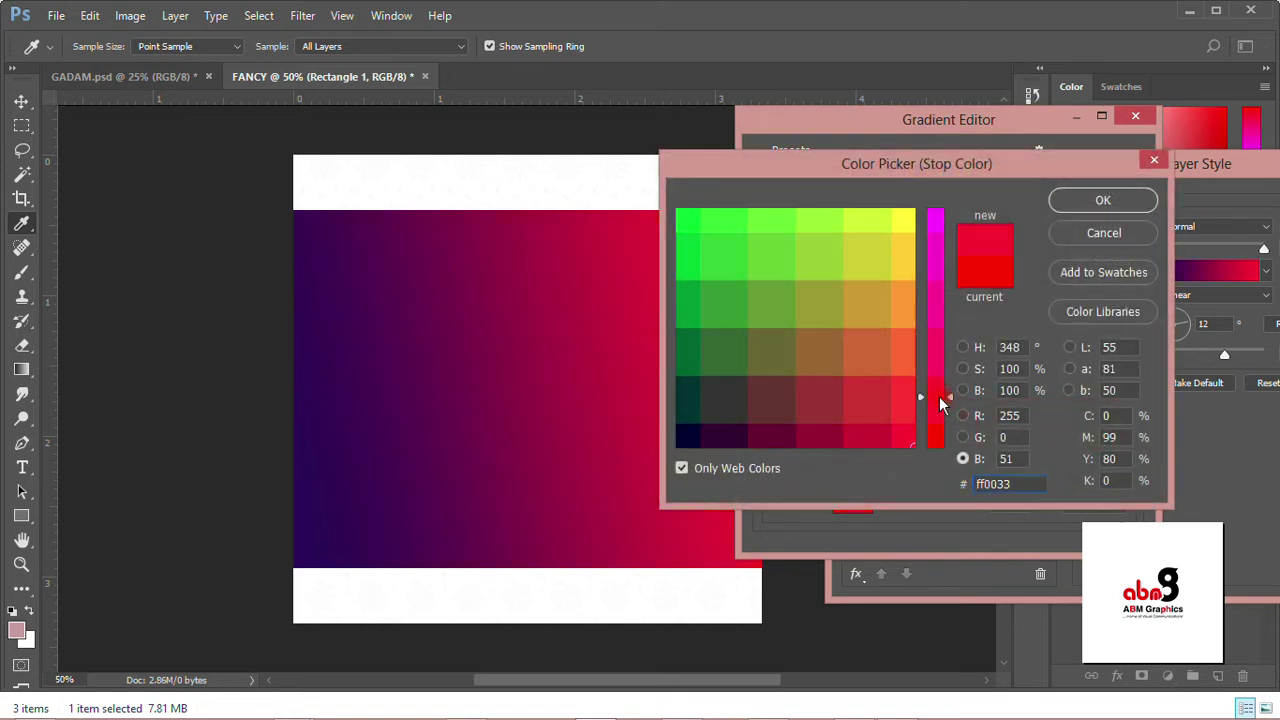
click(859, 445)
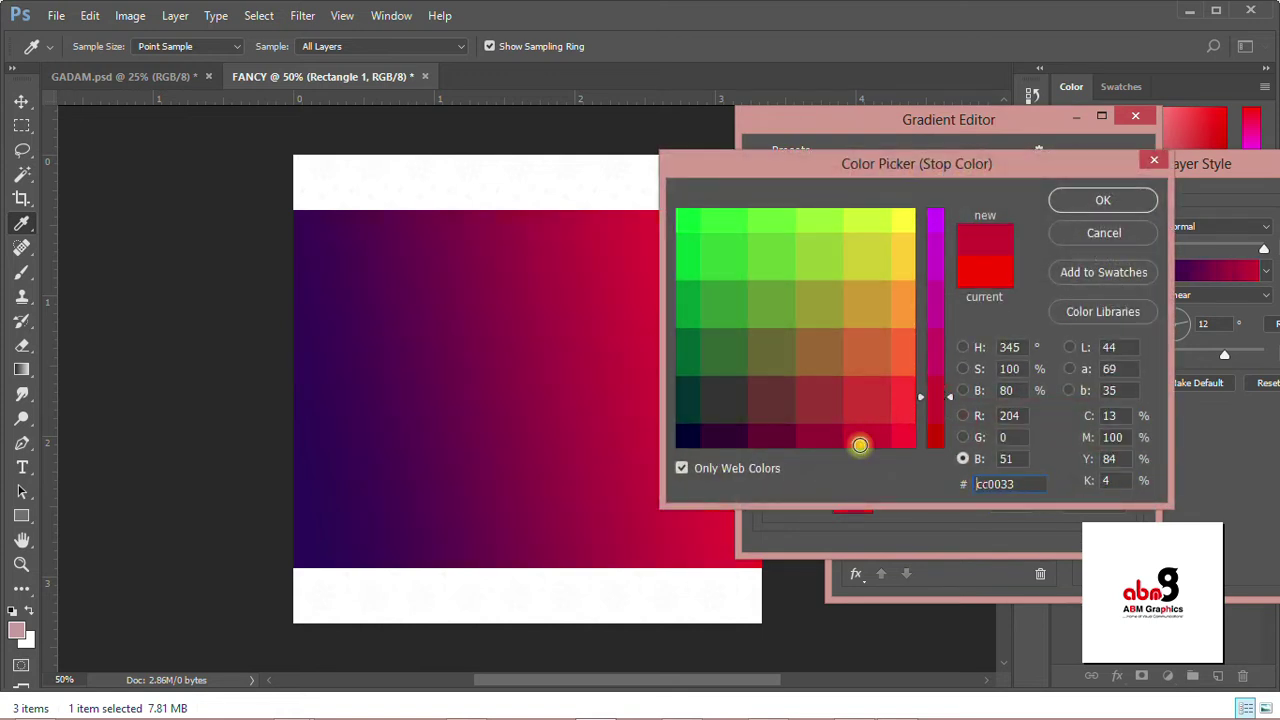
click(838, 444)
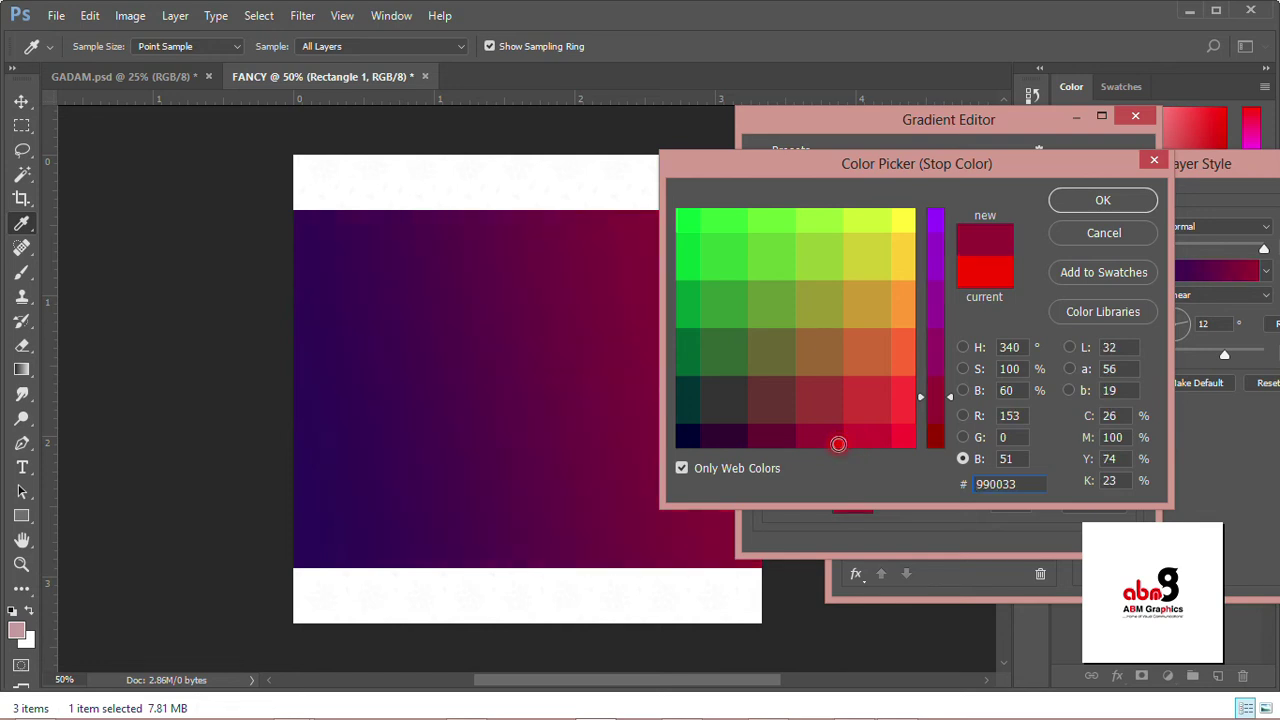
click(867, 440)
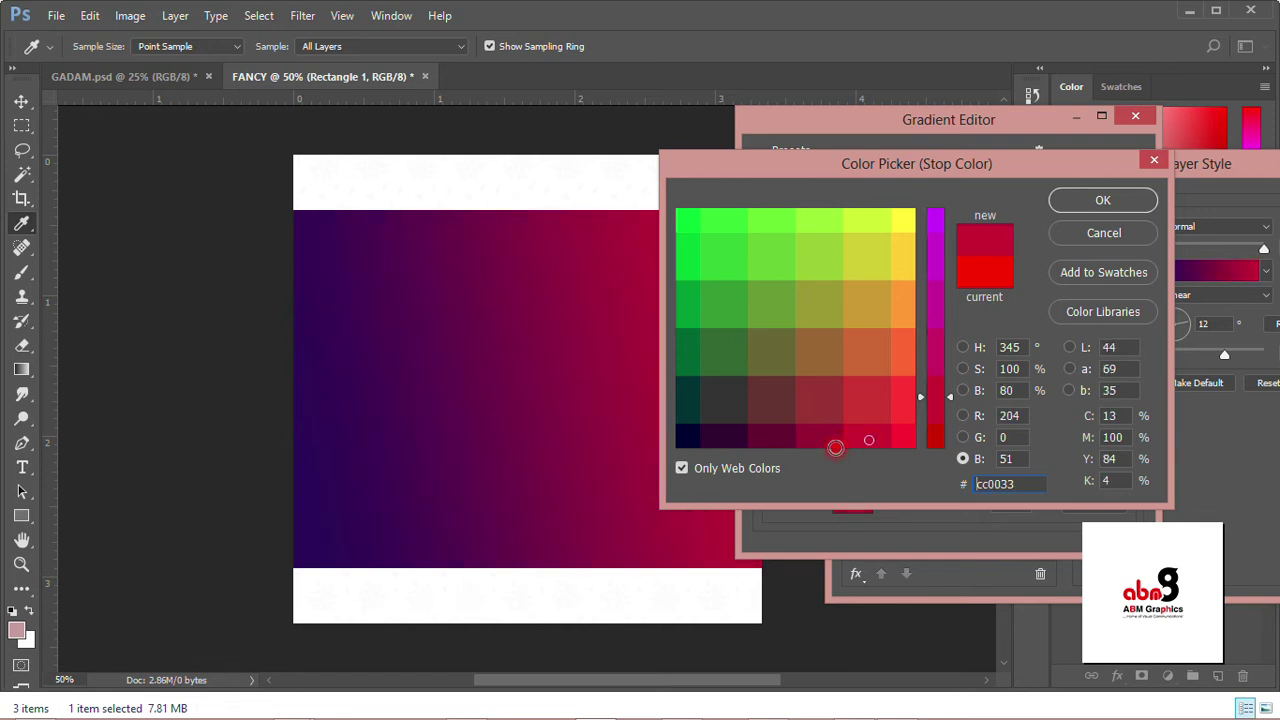
click(1087, 197)
click(1110, 165)
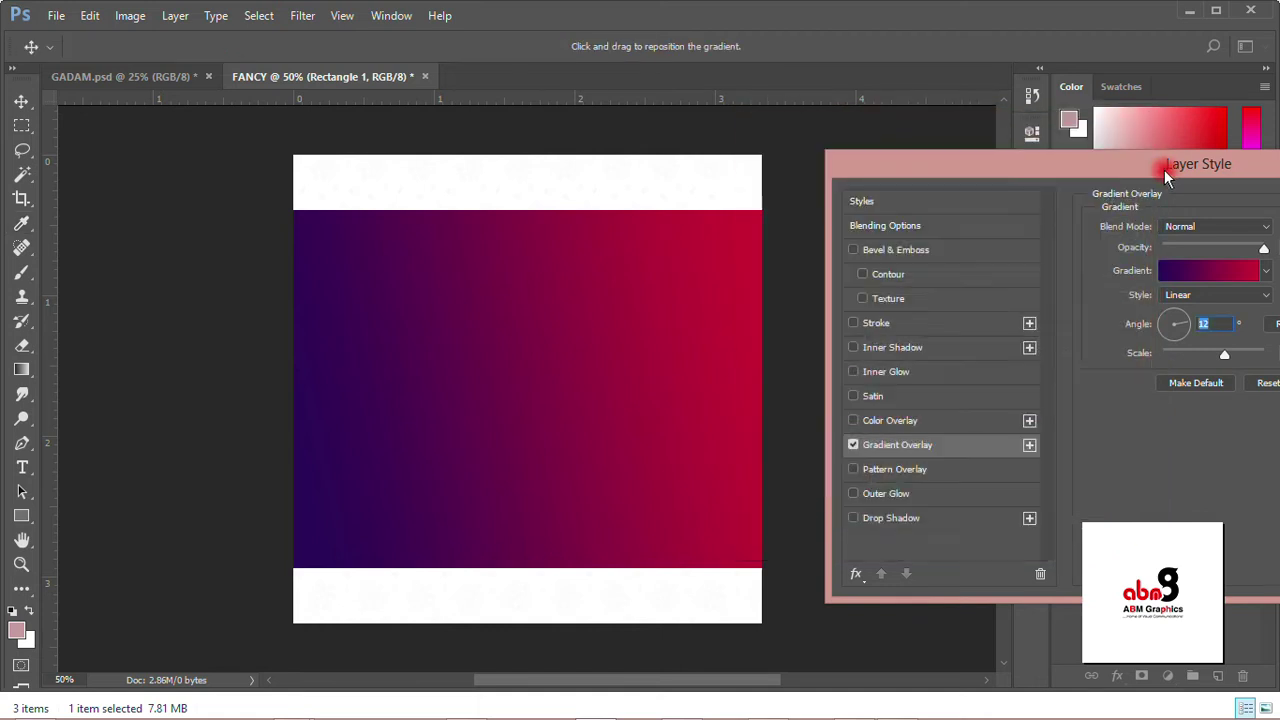
drag(1168, 166, 797, 176)
click(1090, 204)
click(820, 309)
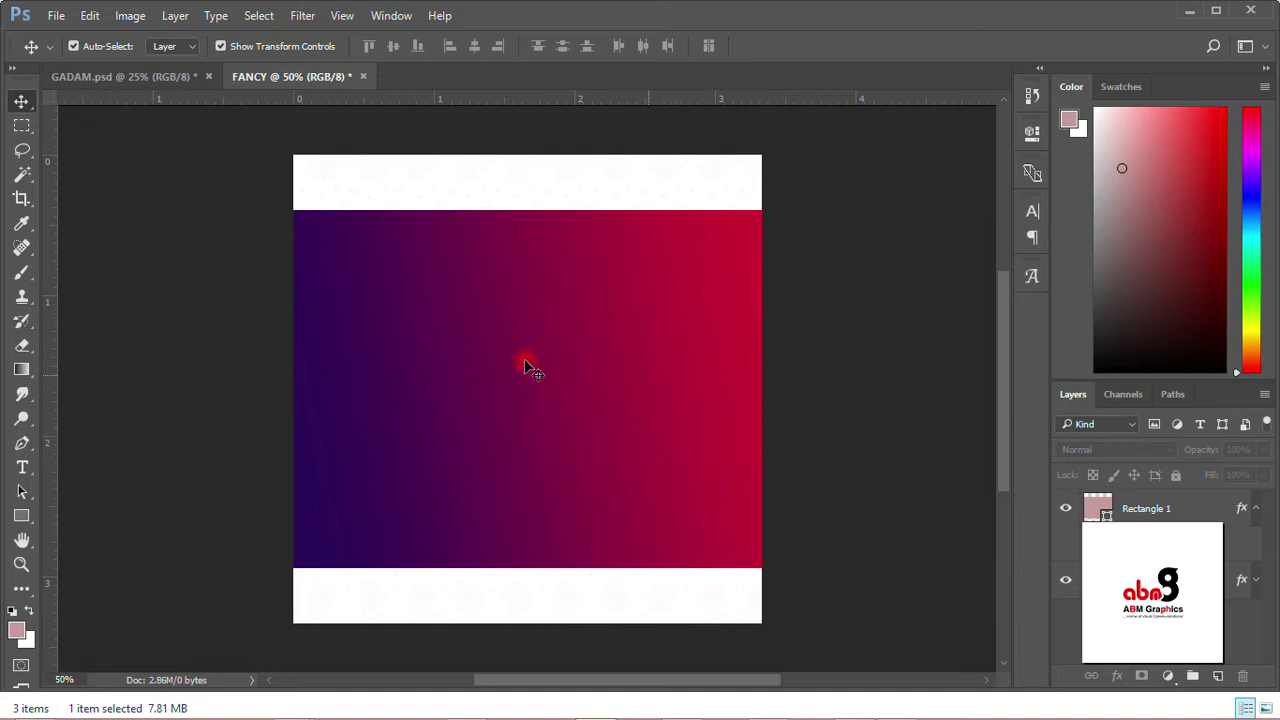
Step: Rasterize the Rectangle 1 shape layer, keeping its gradient layer style
click(528, 393)
right_click(1155, 510)
click(965, 391)
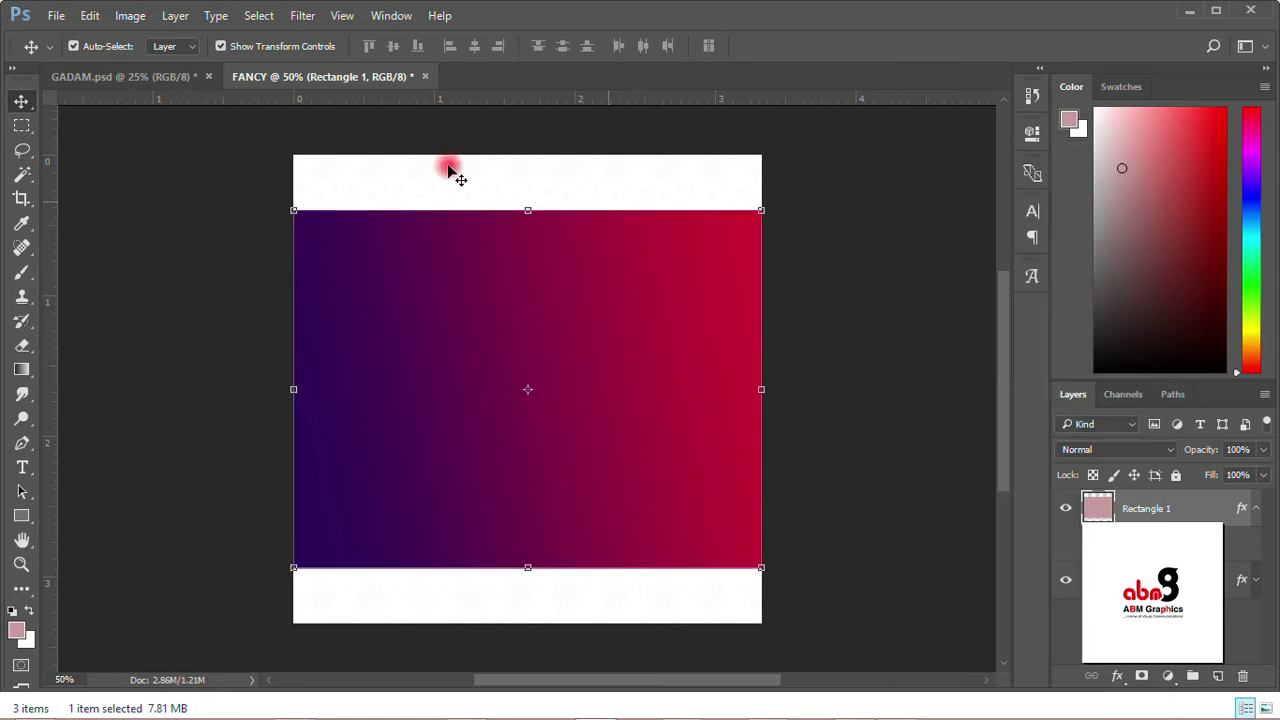
Step: Apply the Ripple distortion filter to the gradient rectangle with an amount of -999% and size Large
click(300, 16)
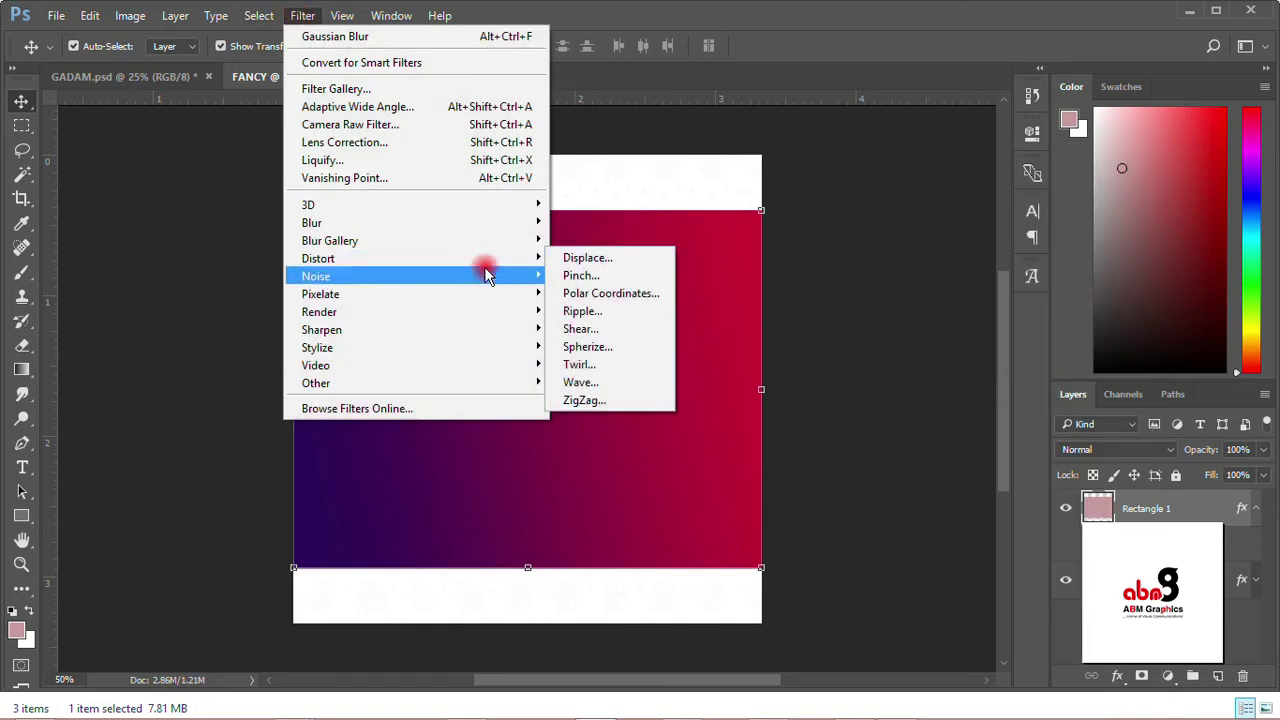
click(583, 312)
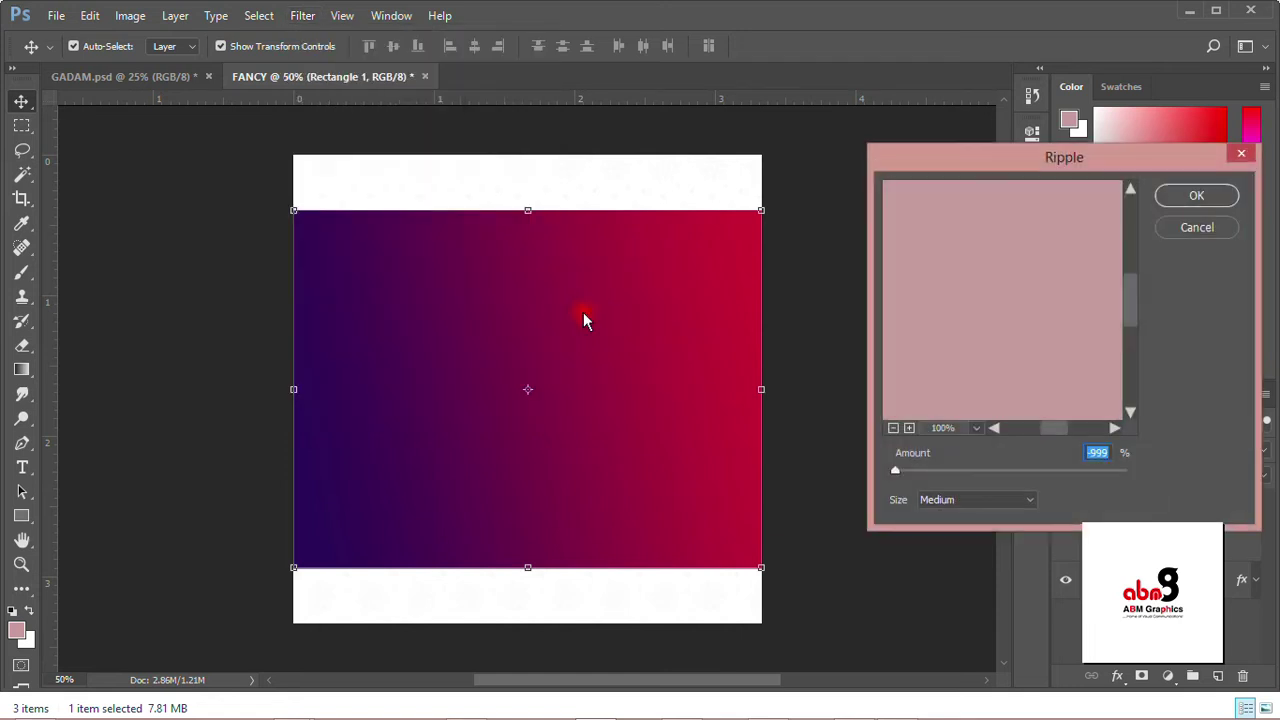
click(893, 428)
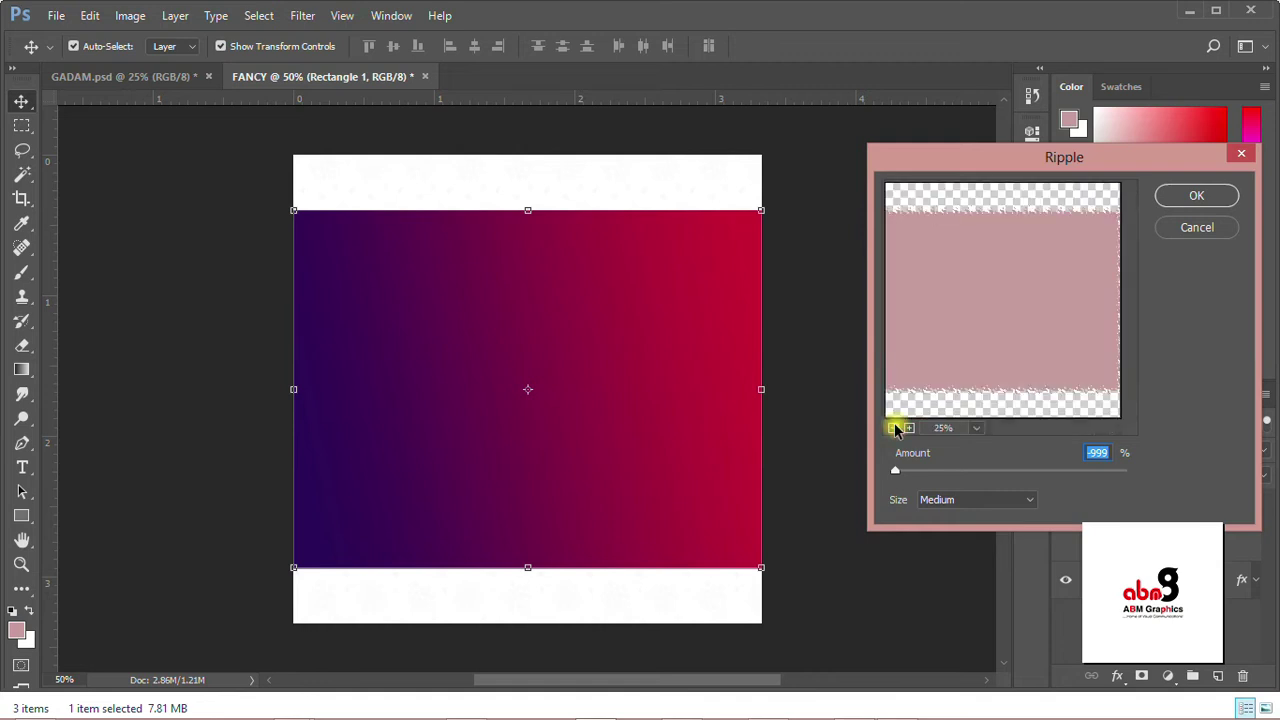
click(955, 501)
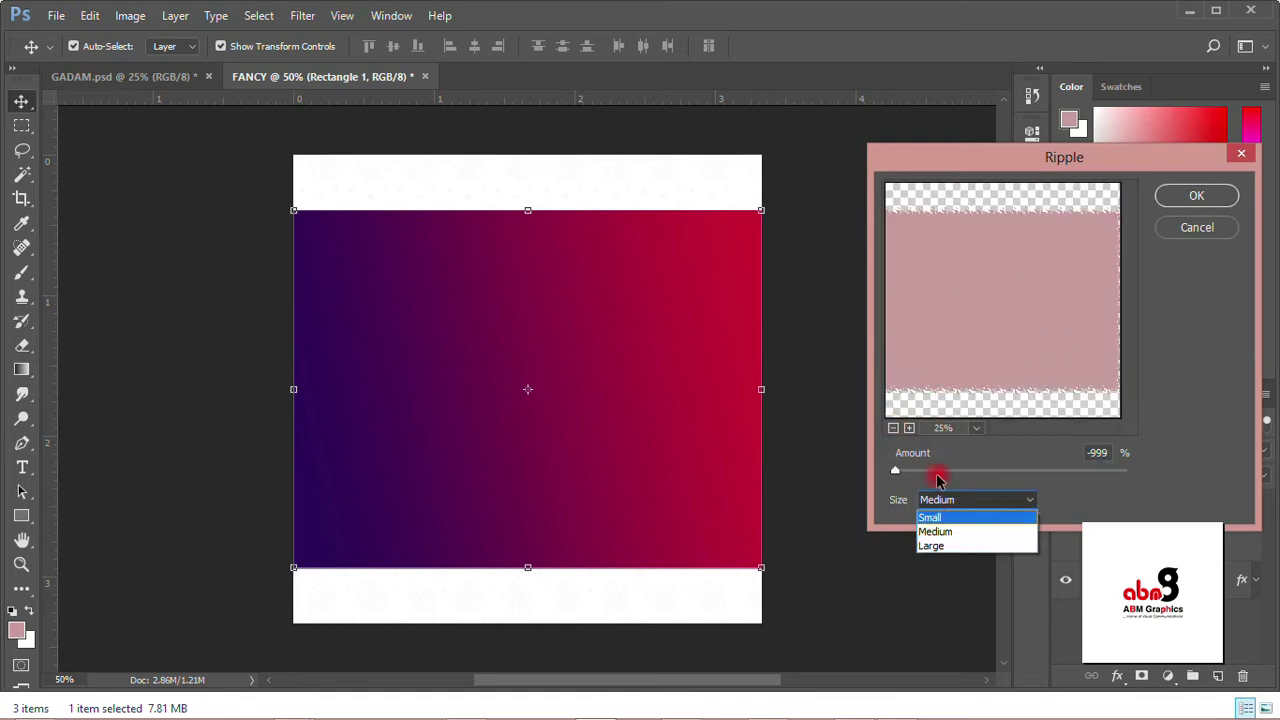
click(930, 546)
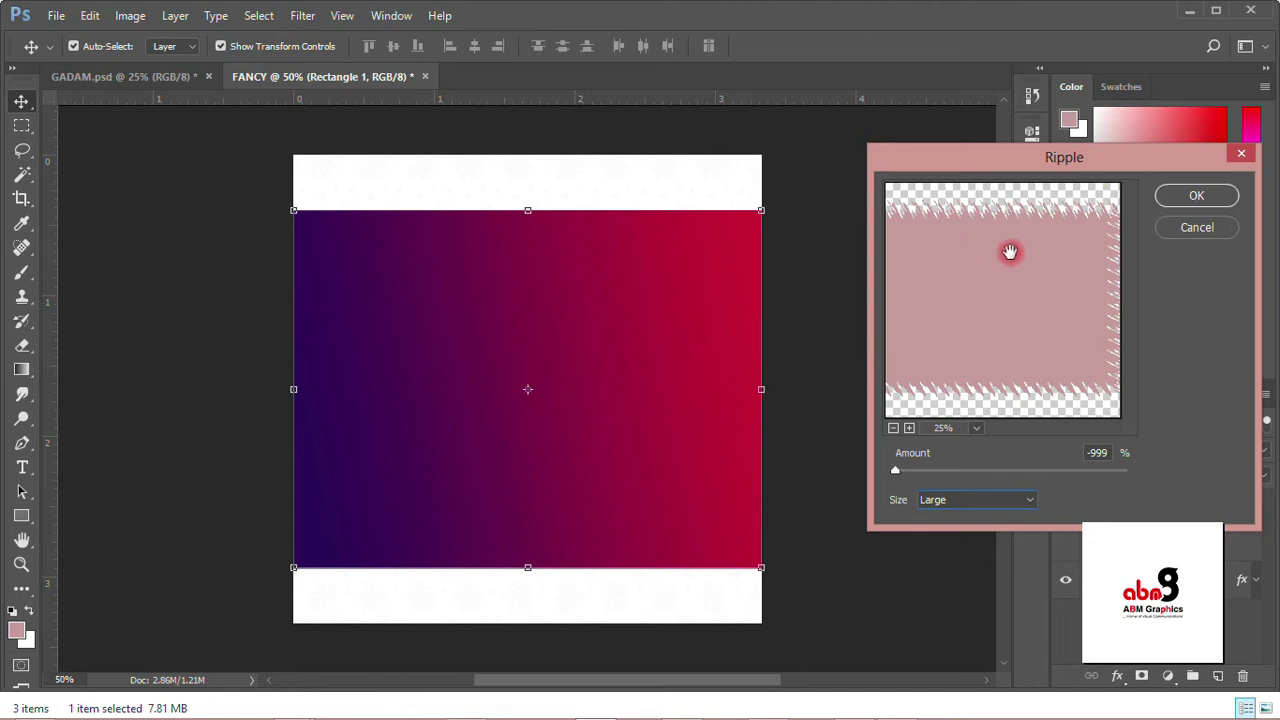
click(896, 472)
drag(896, 472, 890, 472)
click(1125, 471)
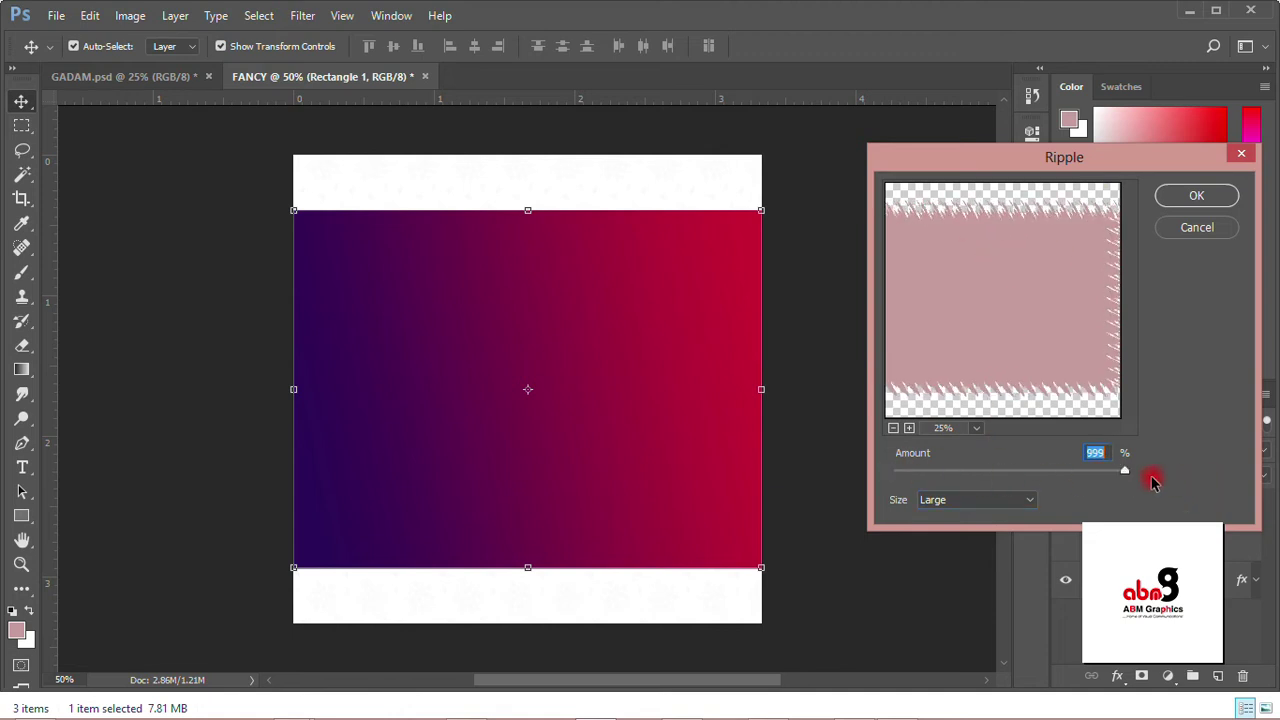
drag(1128, 476, 845, 463)
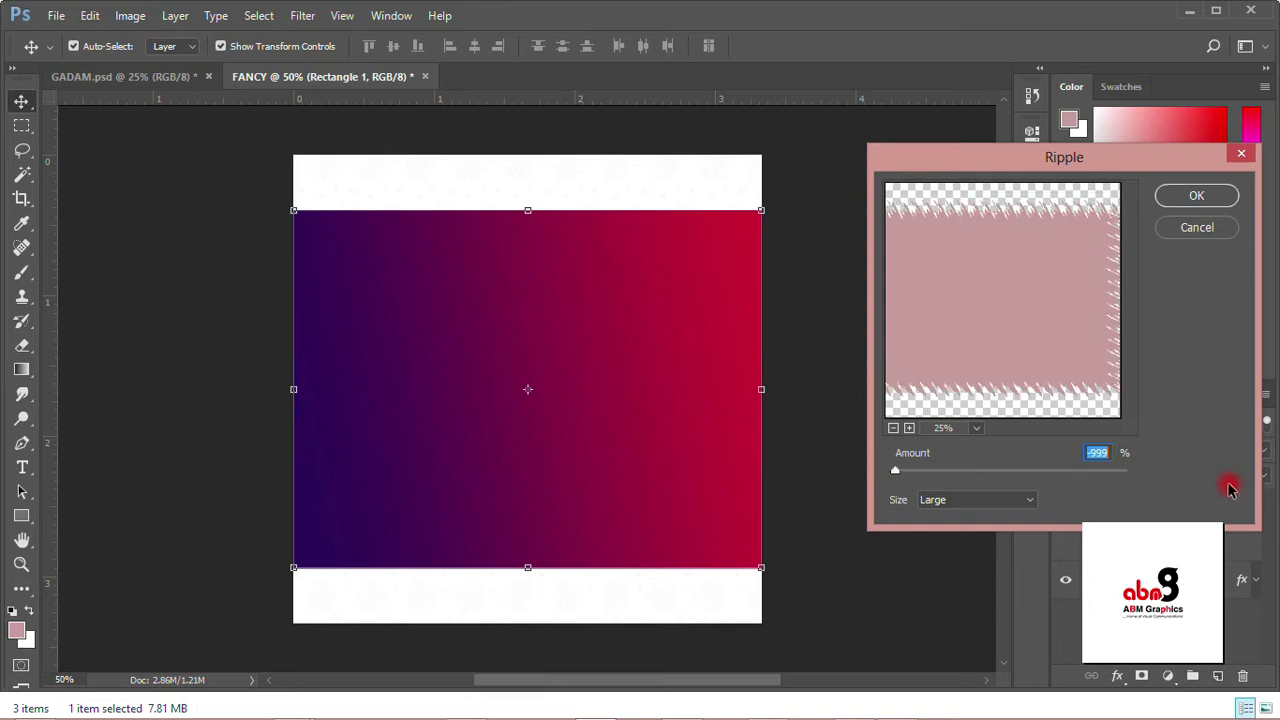
drag(1230, 488, 1210, 488)
click(1161, 198)
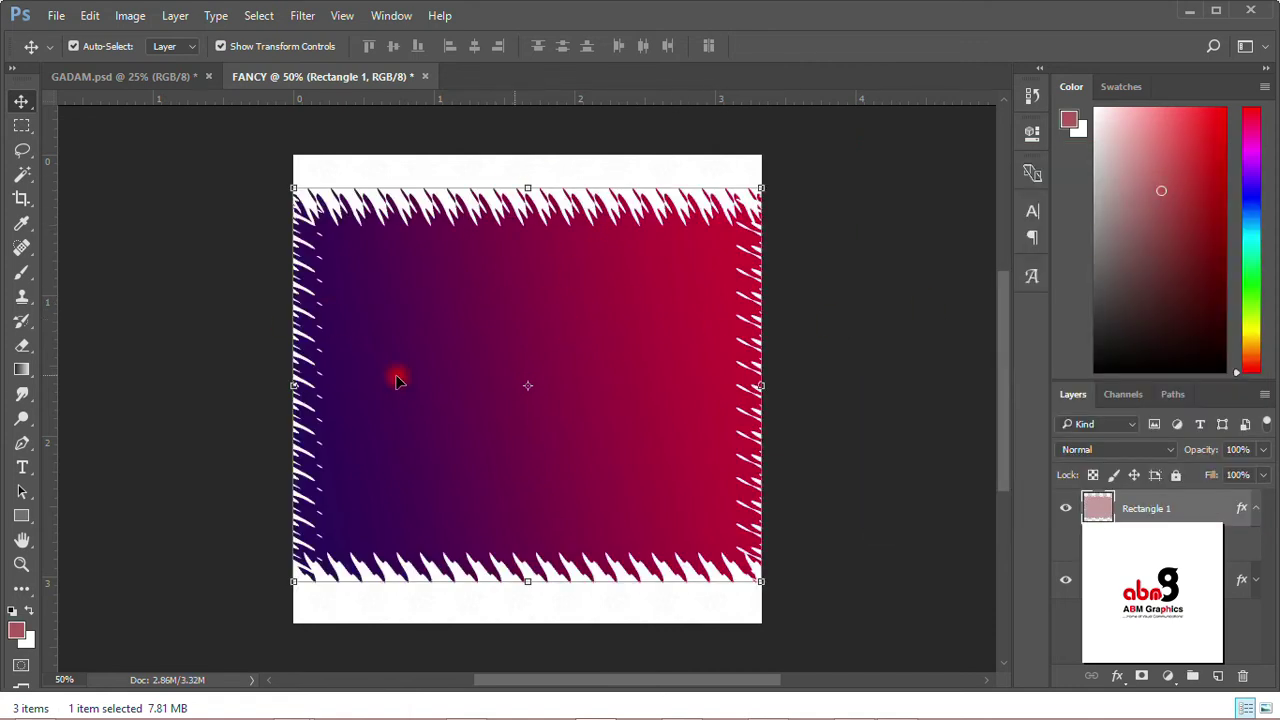
Step: Stretch the rippled gradient rectangle past both side edges of the canvas, reduce its height from the top, and move it slightly upward
drag(762, 385, 855, 385)
drag(278, 383, 212, 385)
drag(533, 188, 552, 229)
click(828, 46)
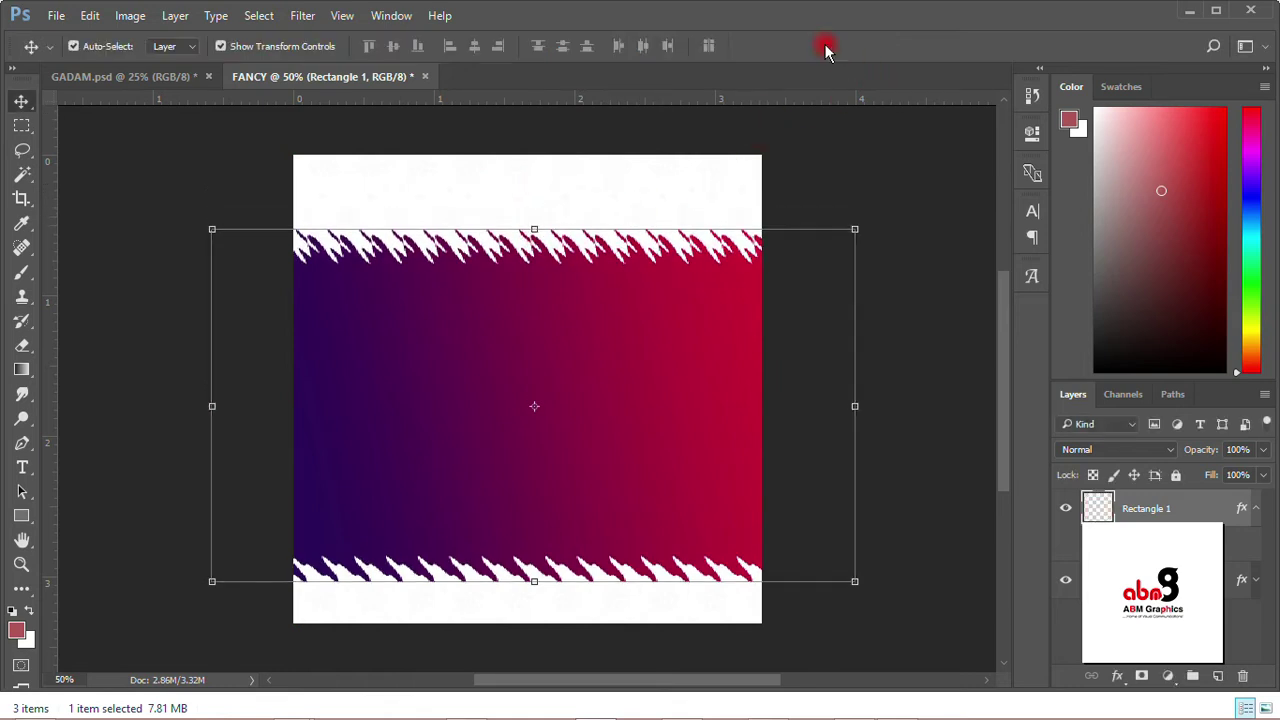
drag(582, 388, 585, 373)
Step: Convert the Rectangle 1 layer to a smart object and lower its opacity to 22%
right_click(1186, 505)
click(1222, 510)
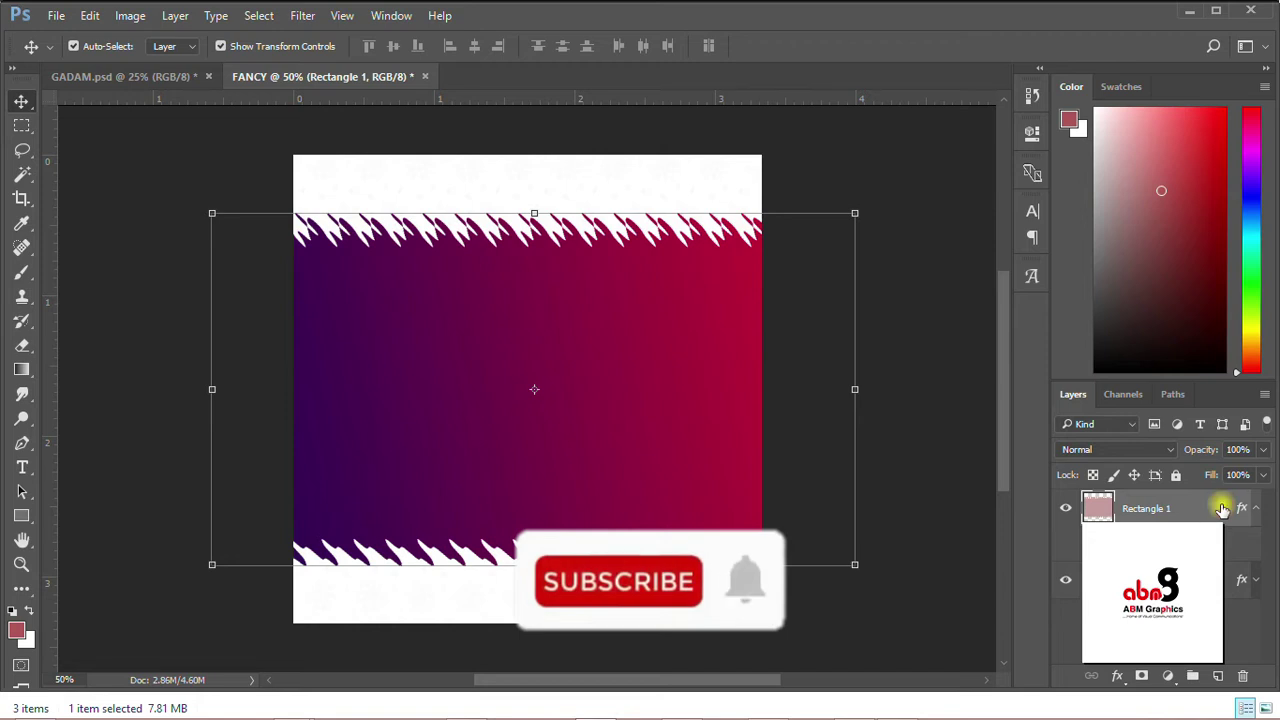
right_click(1226, 508)
click(1060, 366)
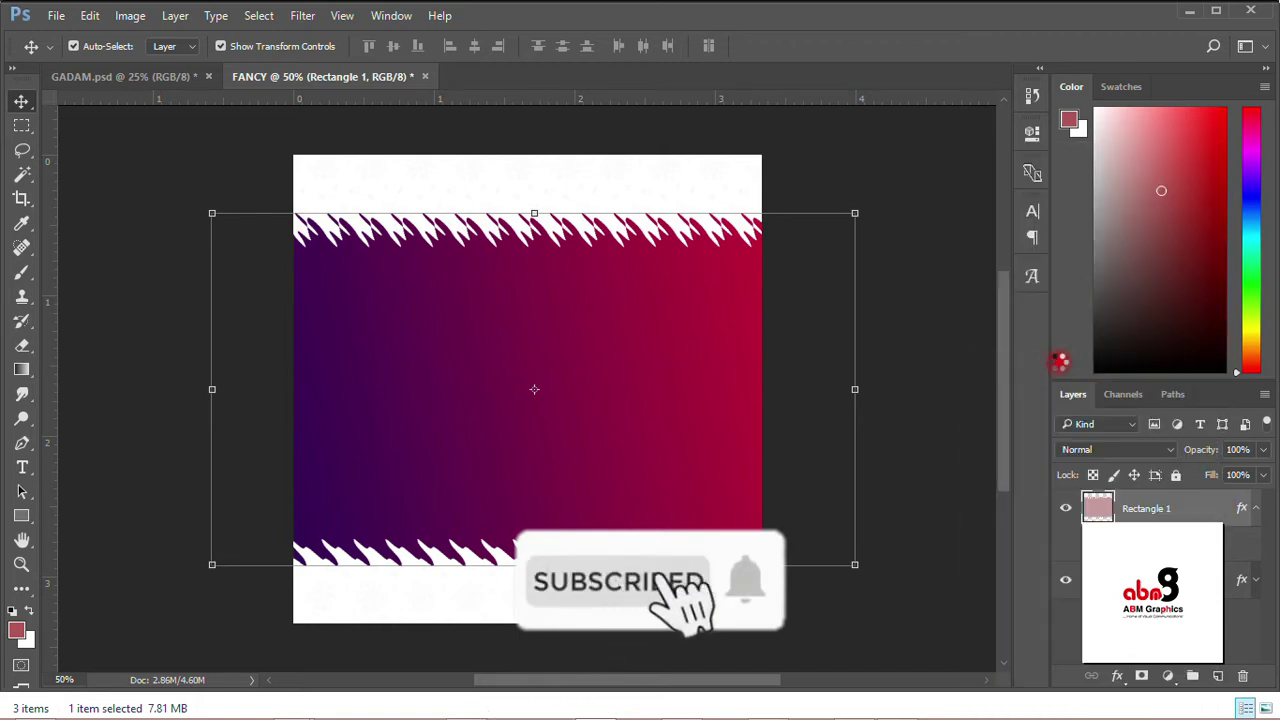
click(1263, 449)
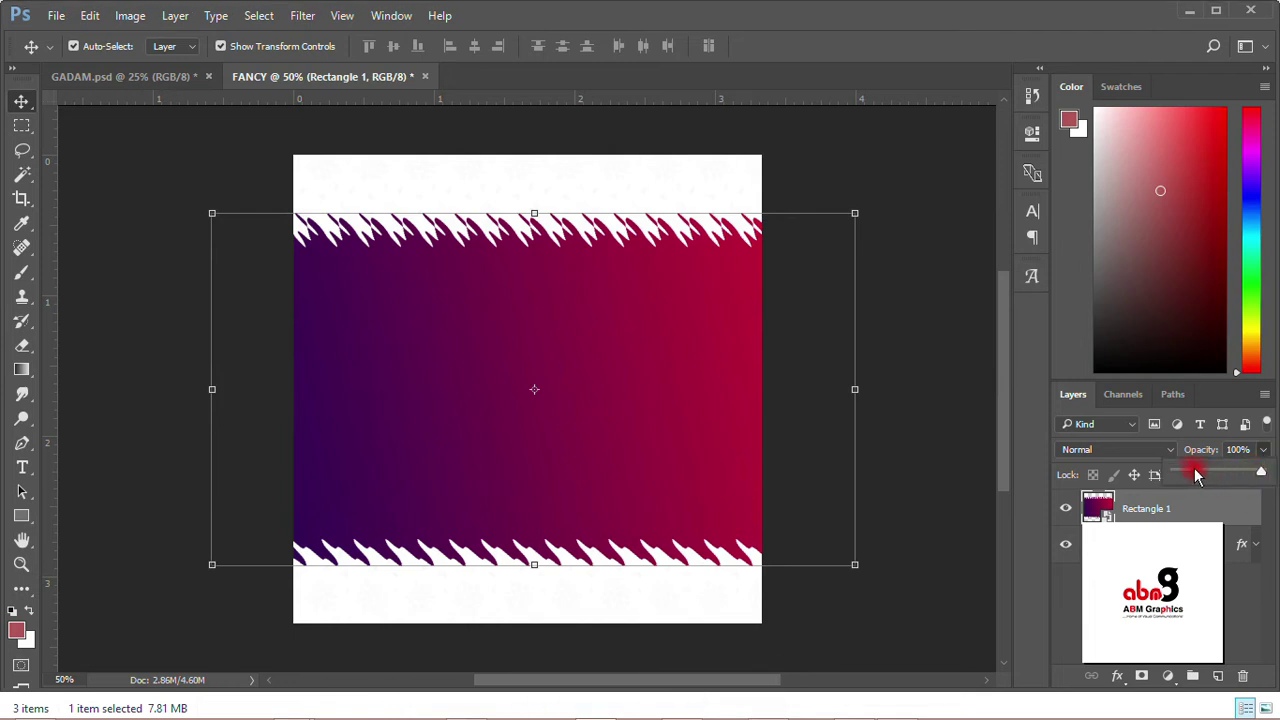
click(1197, 474)
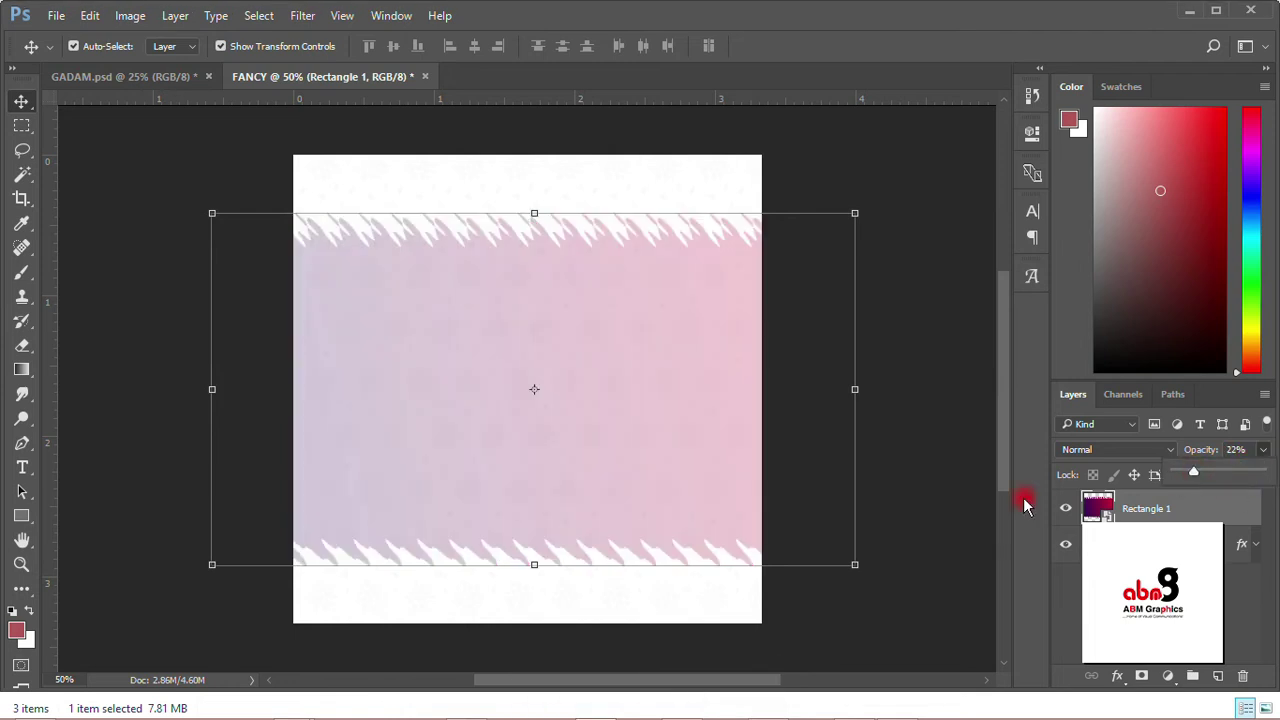
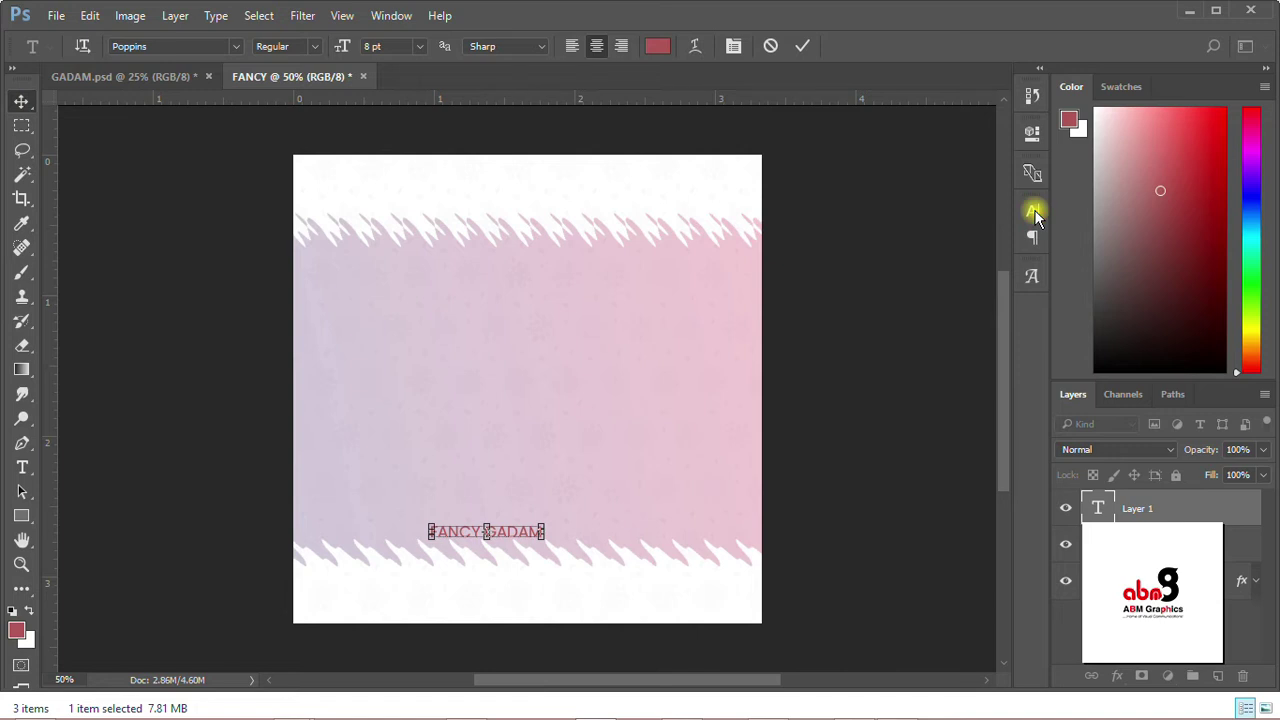
Step: Commit the FANCY GADAM text and copy the song title Nje Vuri from the INFO notes in Notepad
key(ctrl+Return)
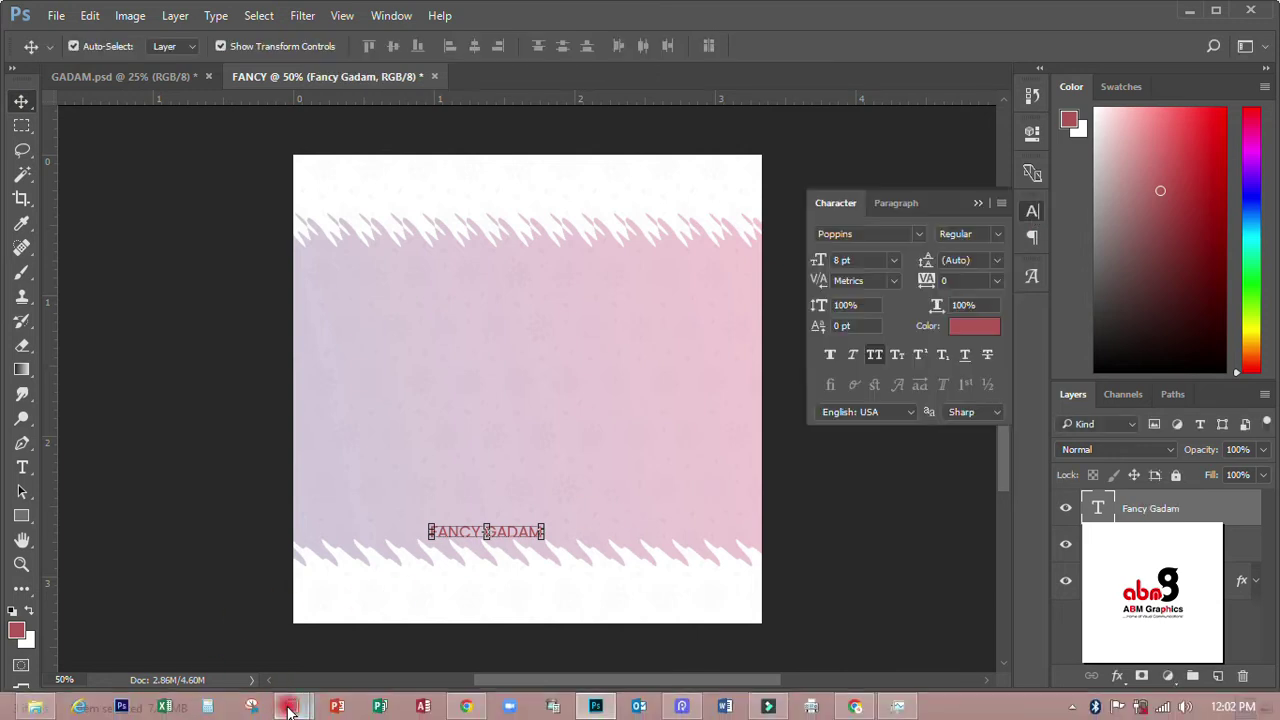
mouse_move(292, 706)
click(388, 634)
mouse_move(594, 163)
mouse_down()
mouse_move(706, 158)
mouse_move(591, 157)
mouse_up()
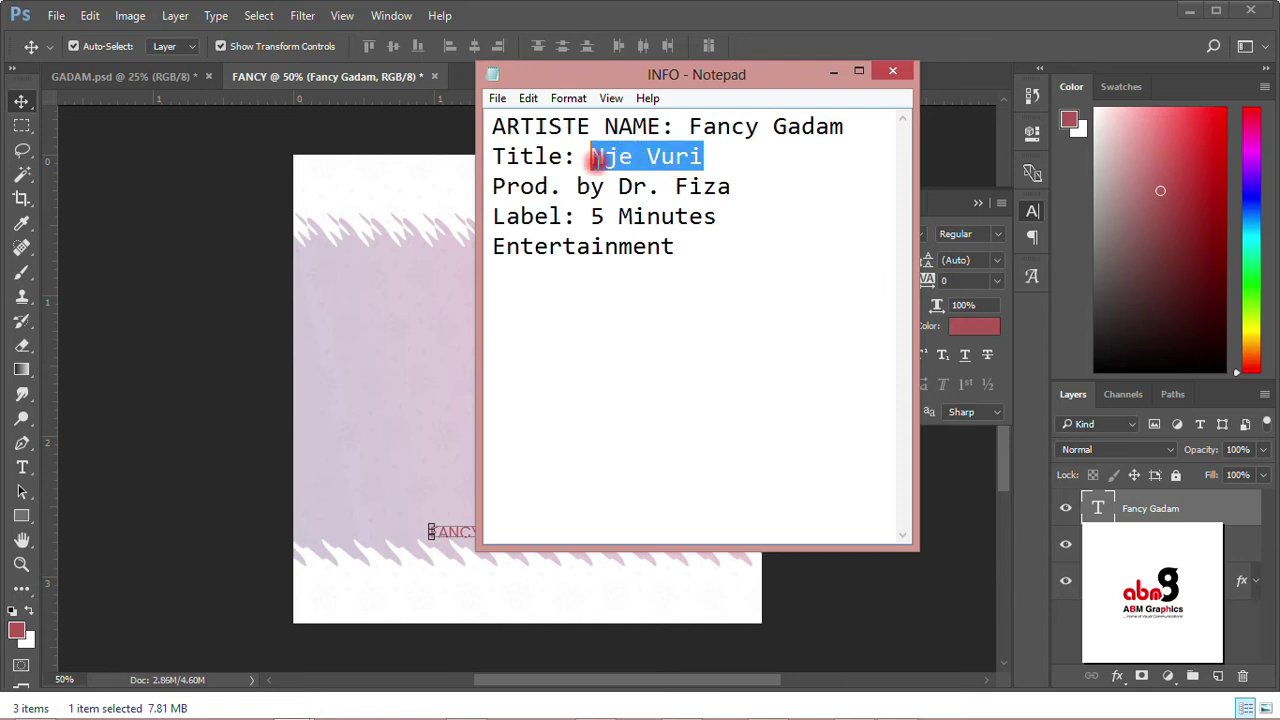
right_click(594, 160)
click(645, 228)
click(420, 251)
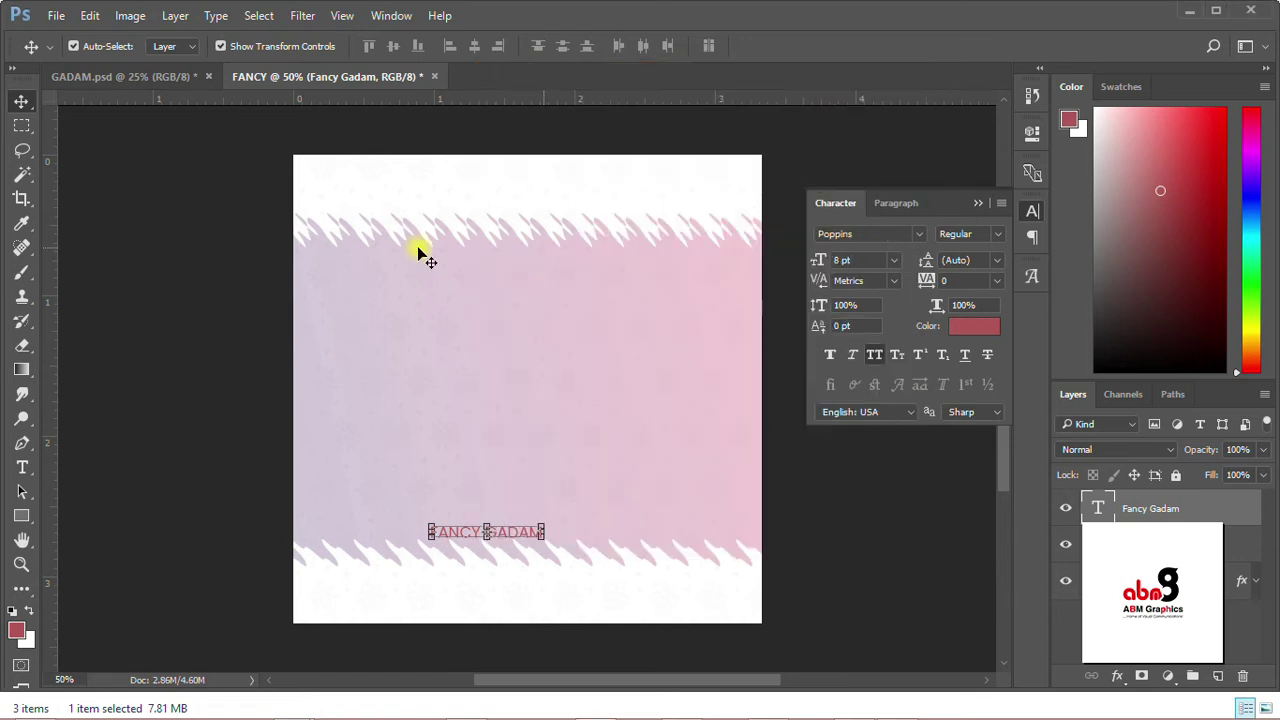
Step: Paste the copied title as a new NJE VURI text layer in the upper part of the gradient block
click(486, 271)
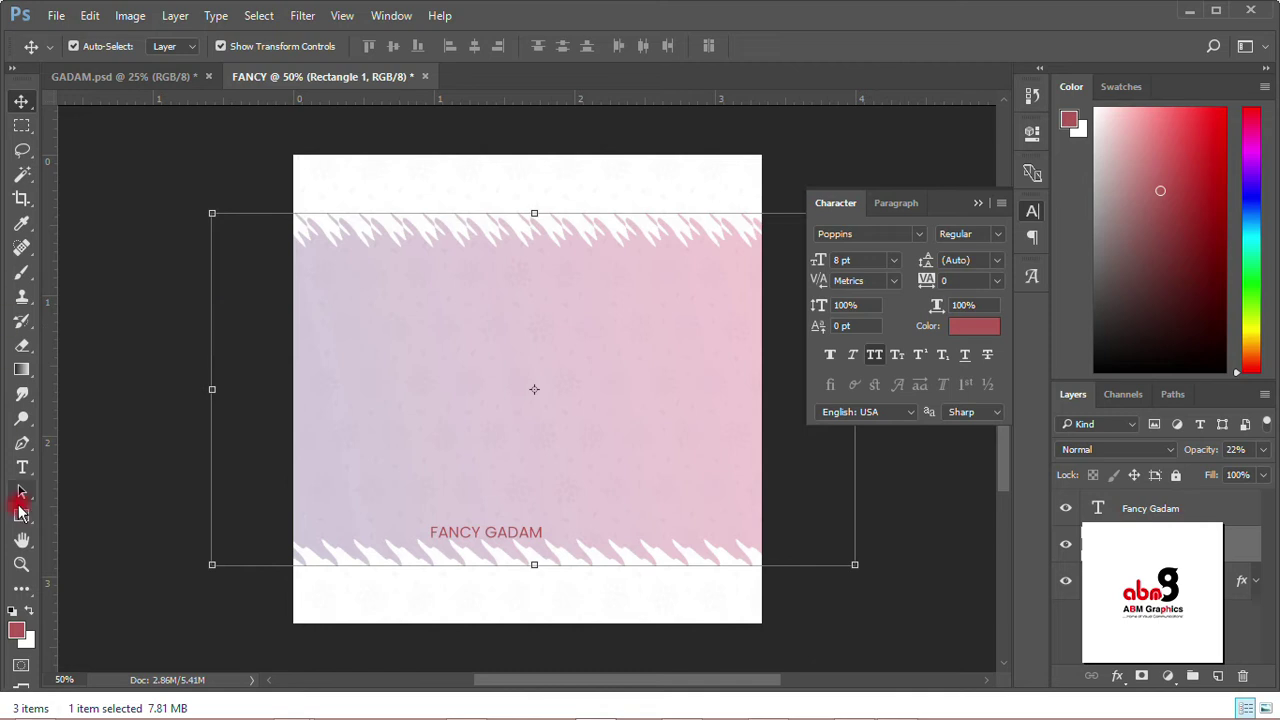
click(22, 467)
click(543, 292)
right_click(543, 292)
click(590, 374)
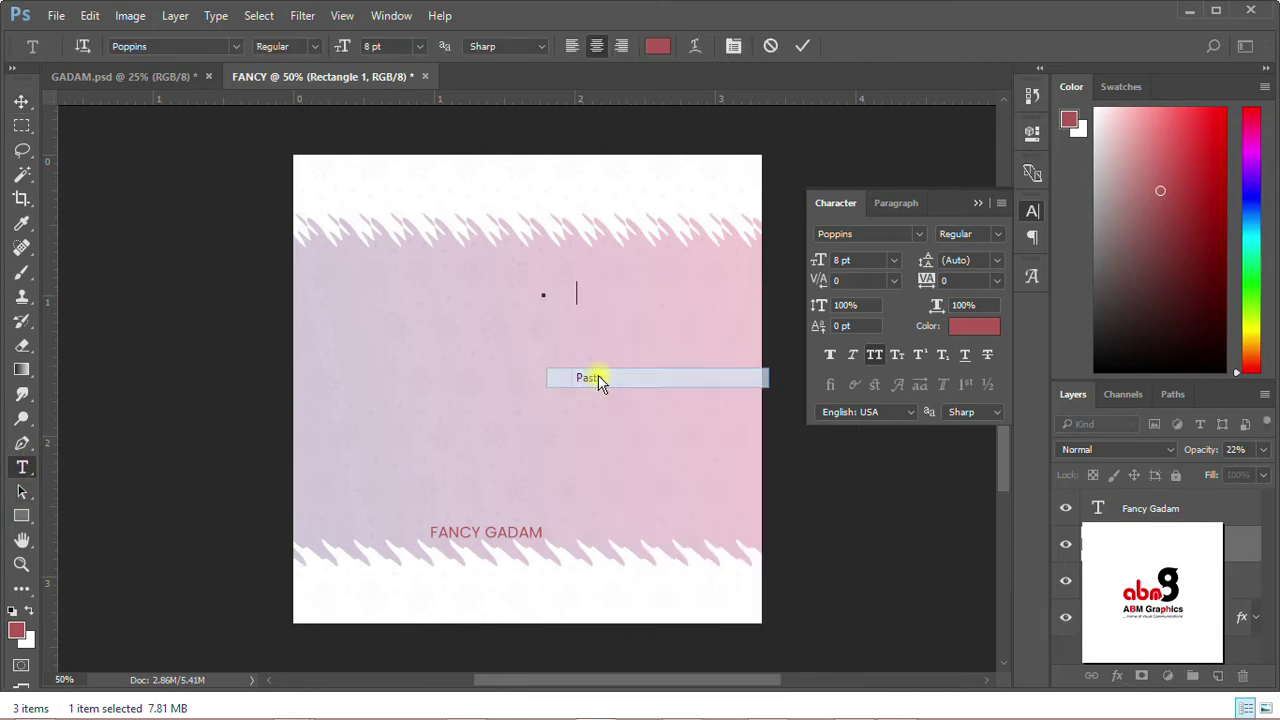
click(22, 100)
Step: Copy the producer credit line from the INFO notes in Notepad and return to the artwork
mouse_move(285, 708)
click(371, 625)
drag(495, 186, 757, 189)
right_click(711, 188)
click(754, 251)
click(233, 460)
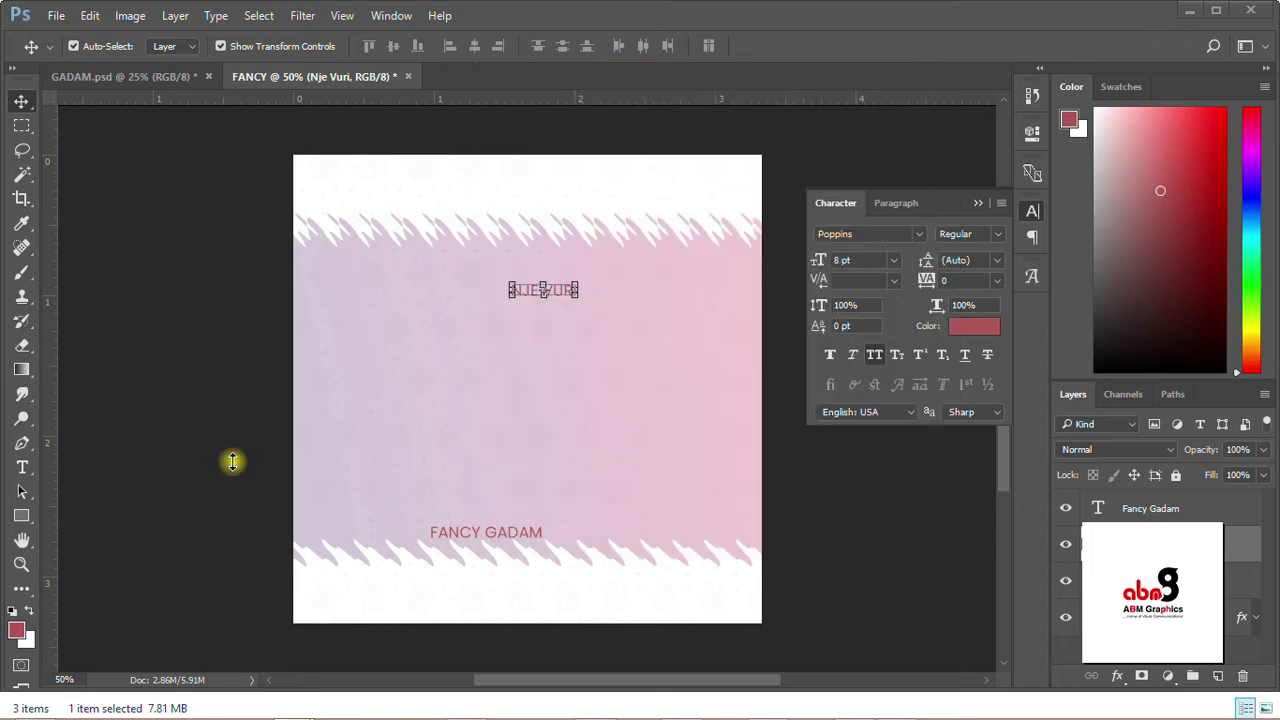
Step: Paste the producer credit as a new text line below the gradient block, near the artwork's bottom edge
click(23, 468)
click(497, 597)
right_click(497, 597)
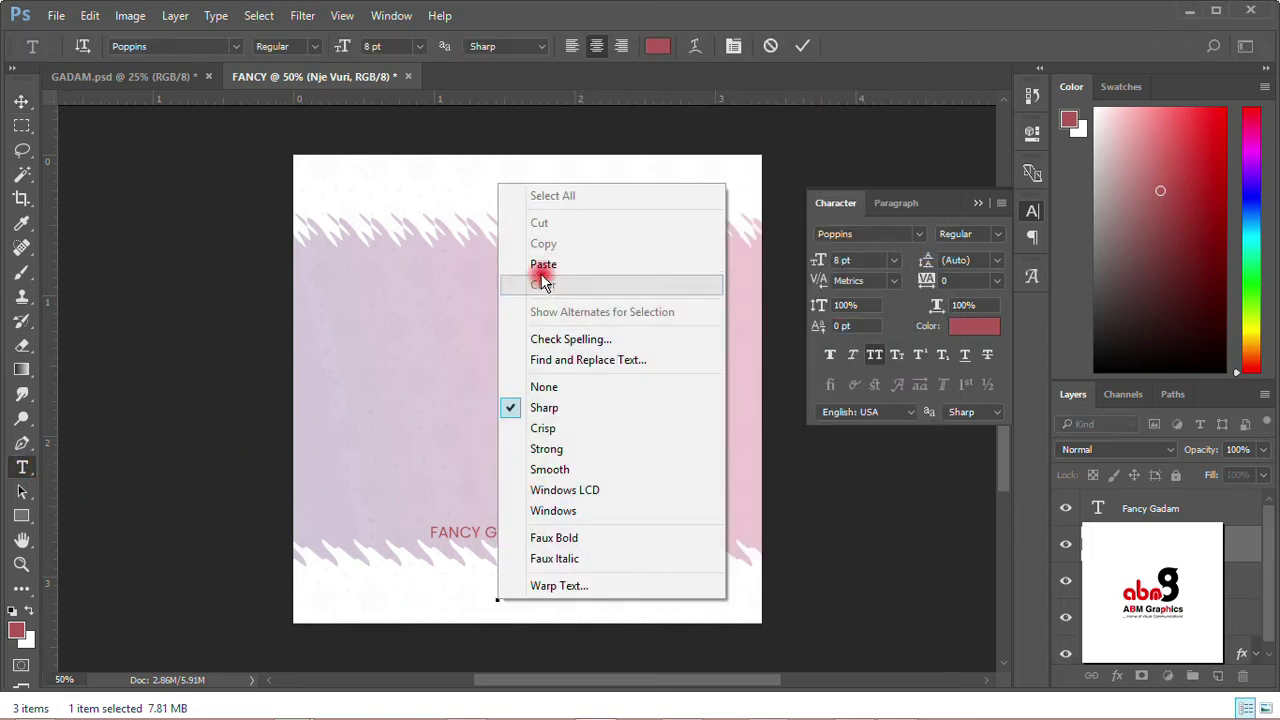
click(543, 272)
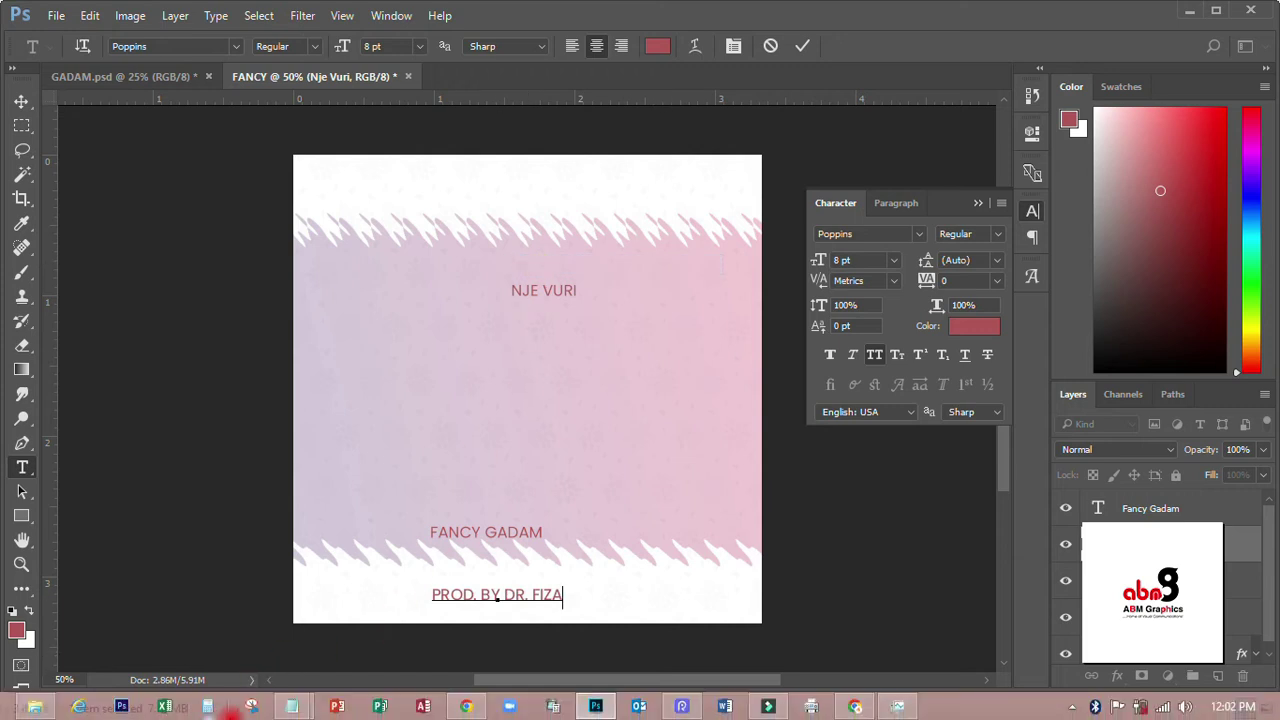
Step: Copy the label name 5 Minutes Entertainment from the INFO notes in Notepad
mouse_move(292, 706)
click(397, 637)
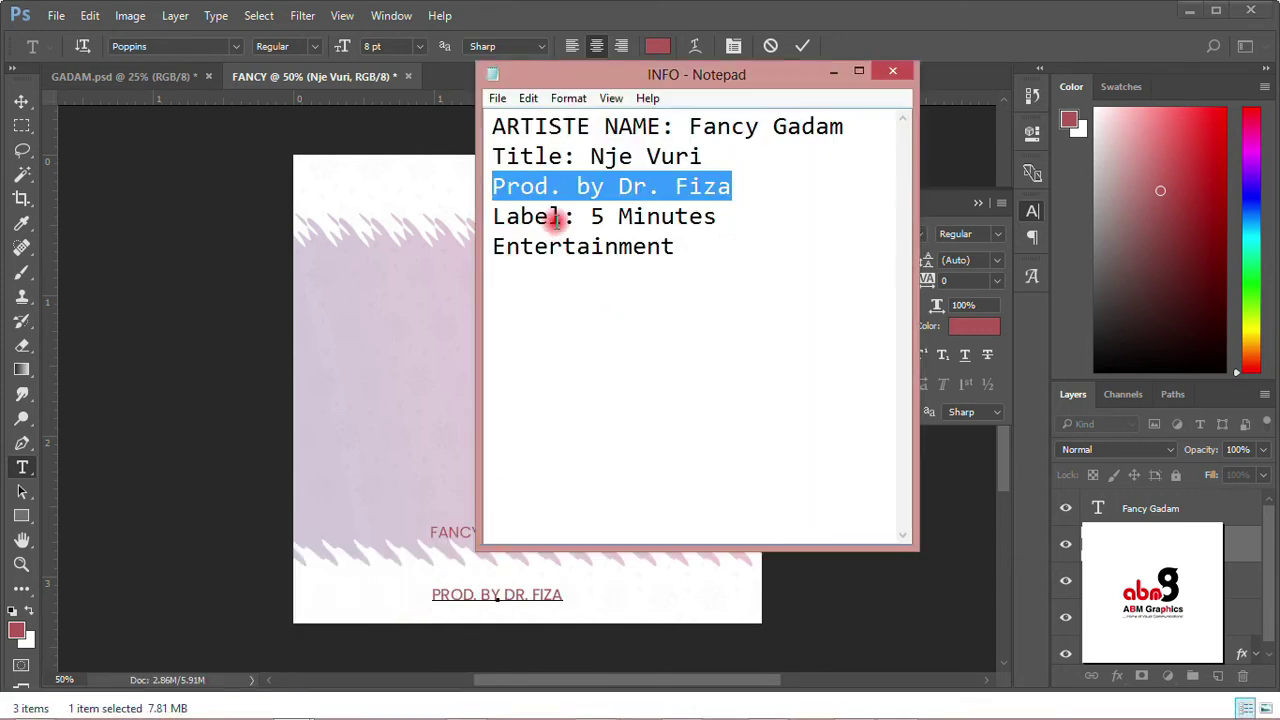
drag(592, 217, 706, 246)
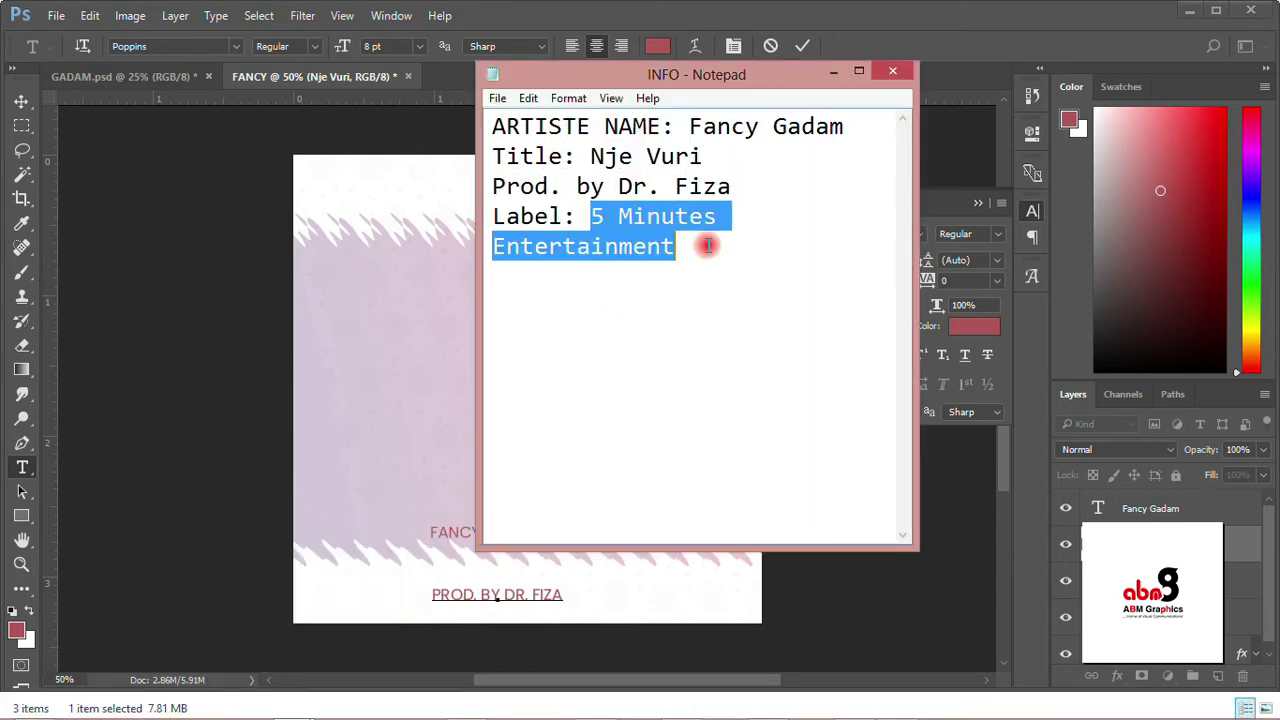
right_click(634, 251)
click(678, 312)
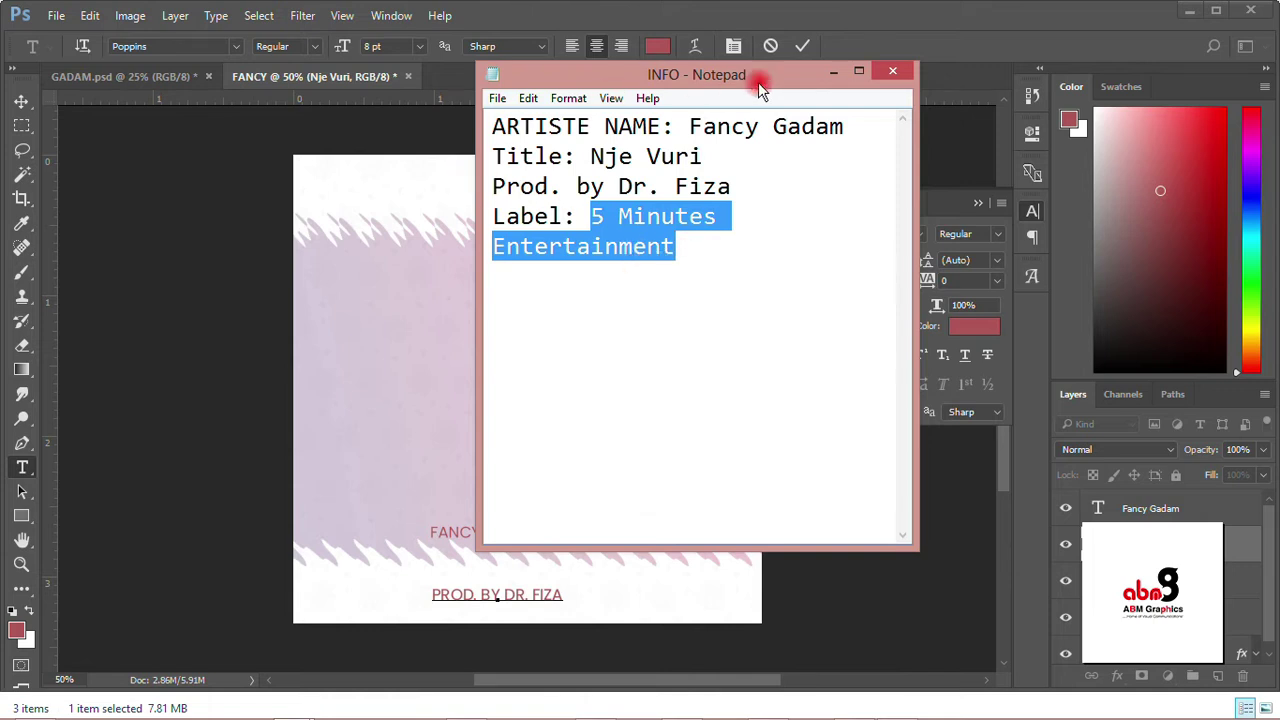
Step: Commit the producer credit text and paste the clipboard text as a new line above the gradient block
click(801, 46)
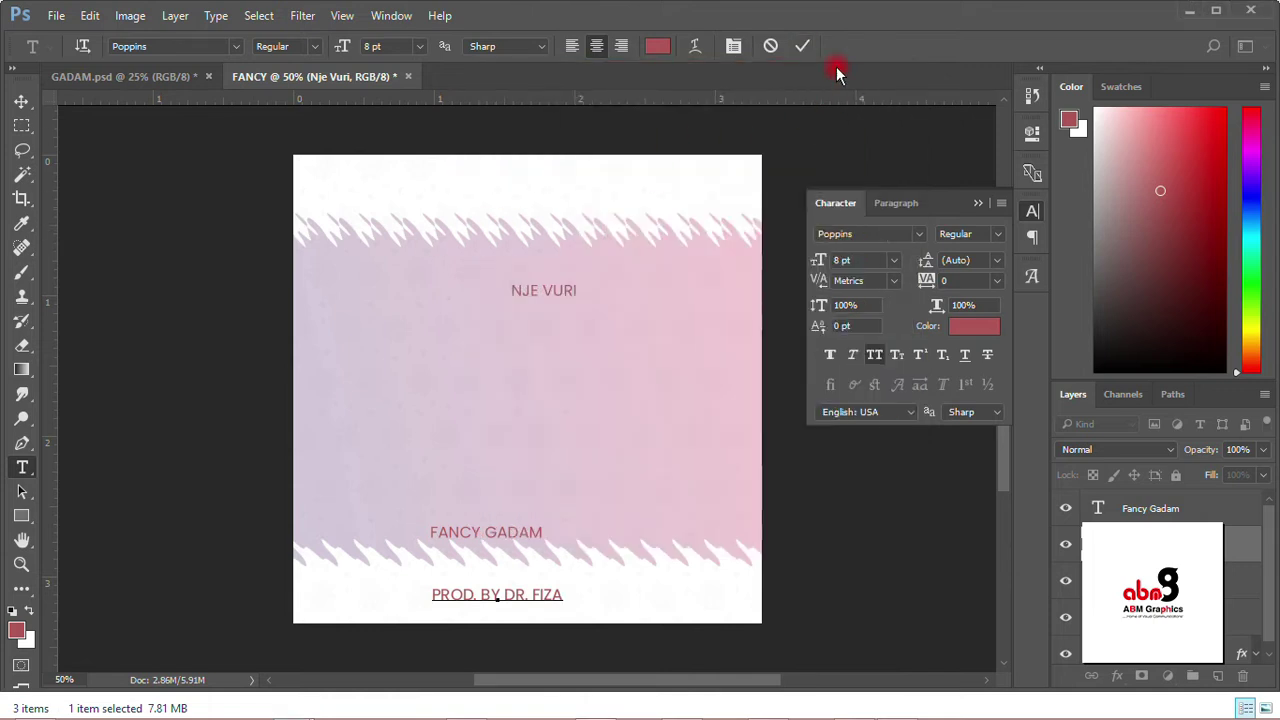
click(808, 46)
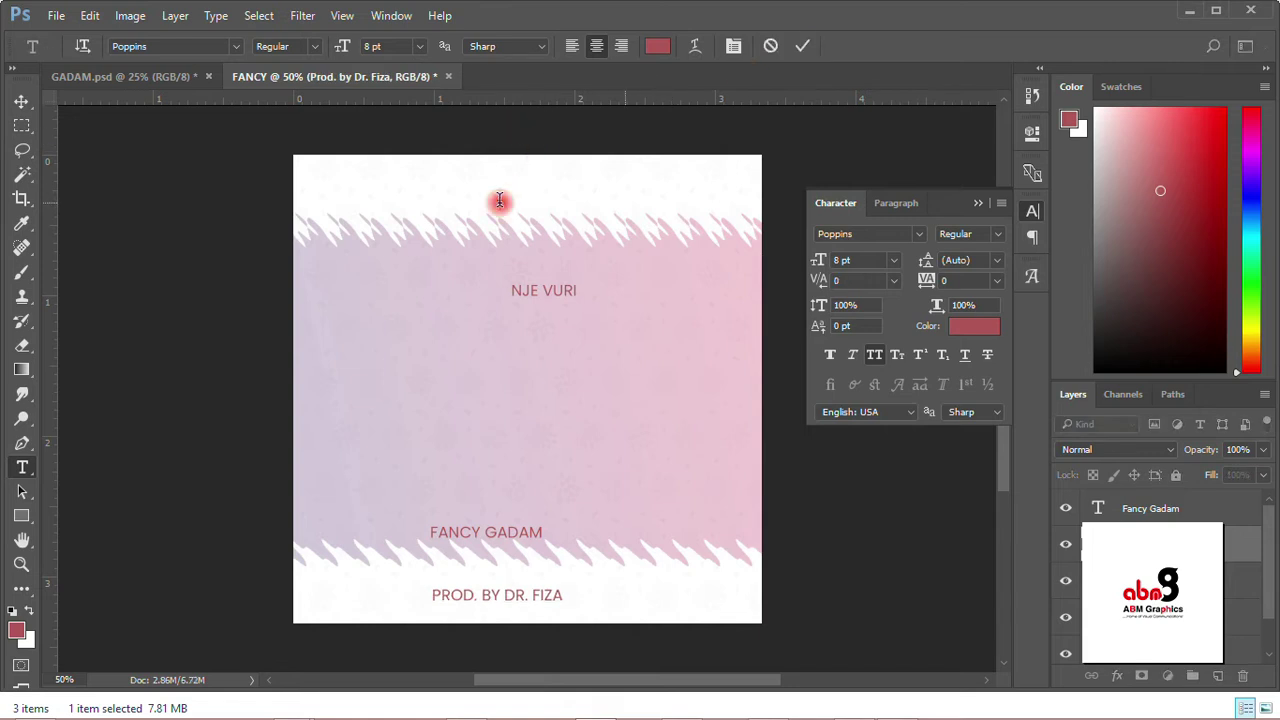
right_click(499, 200)
click(562, 288)
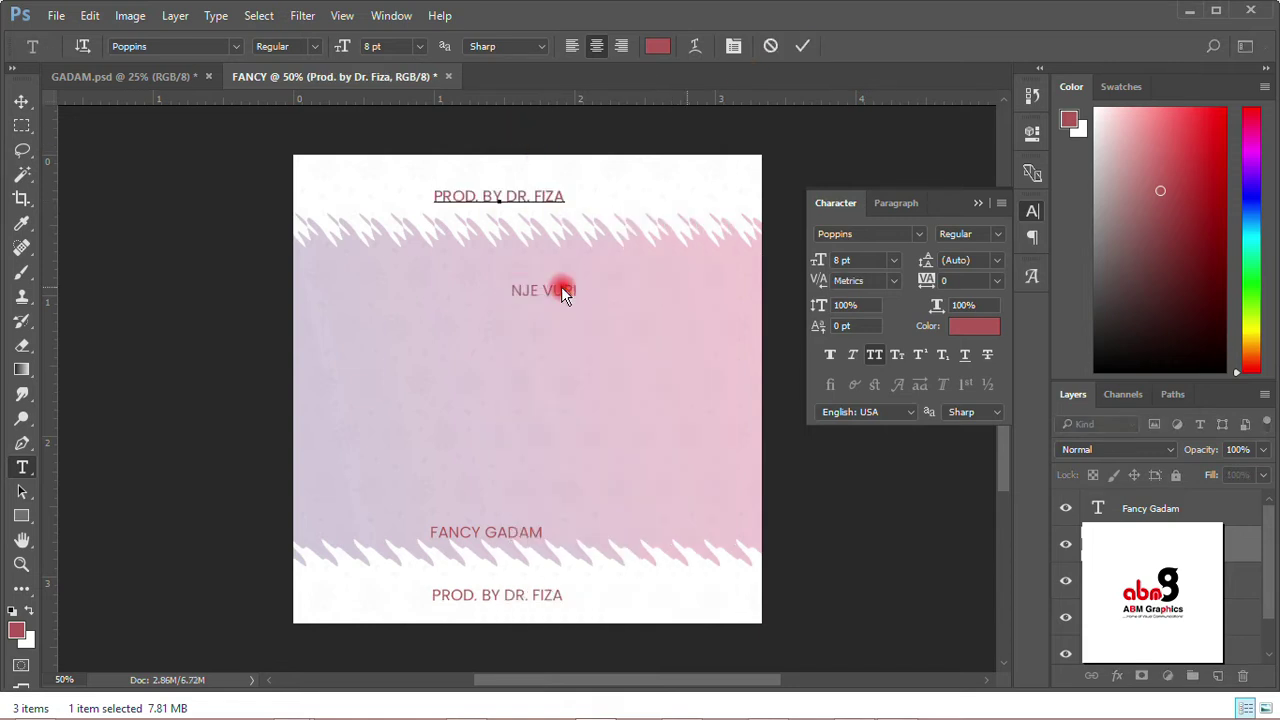
Step: Copy 5 Minutes Entertainment from the Notepad notes again and replace the text line above the gradient block with it
mouse_move(288, 708)
click(414, 560)
right_click(624, 256)
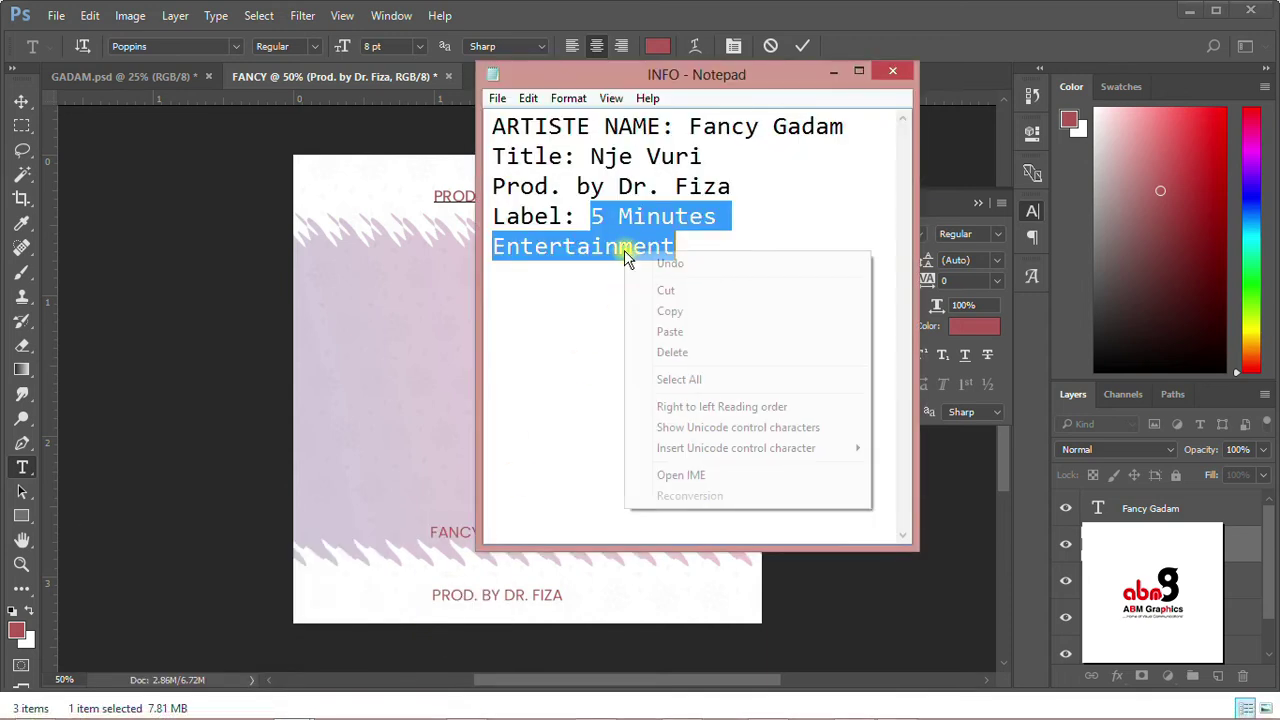
click(666, 310)
click(463, 196)
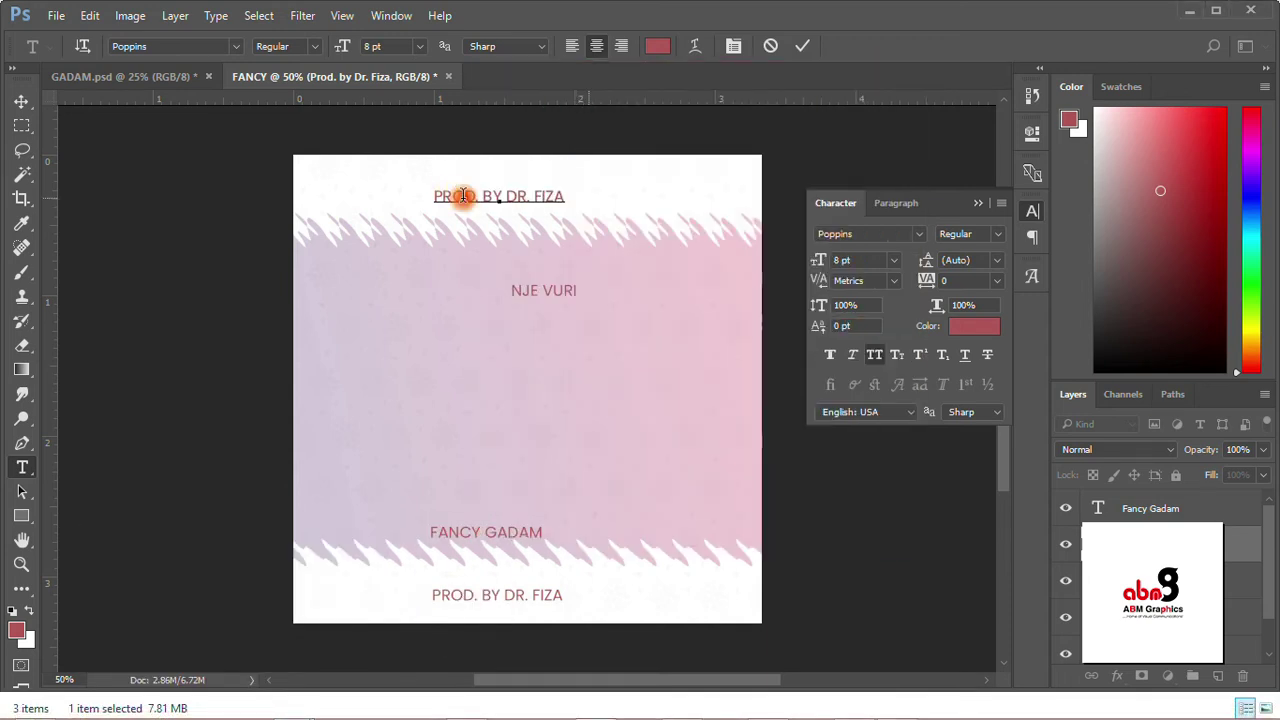
triple_click(463, 196)
right_click(462, 197)
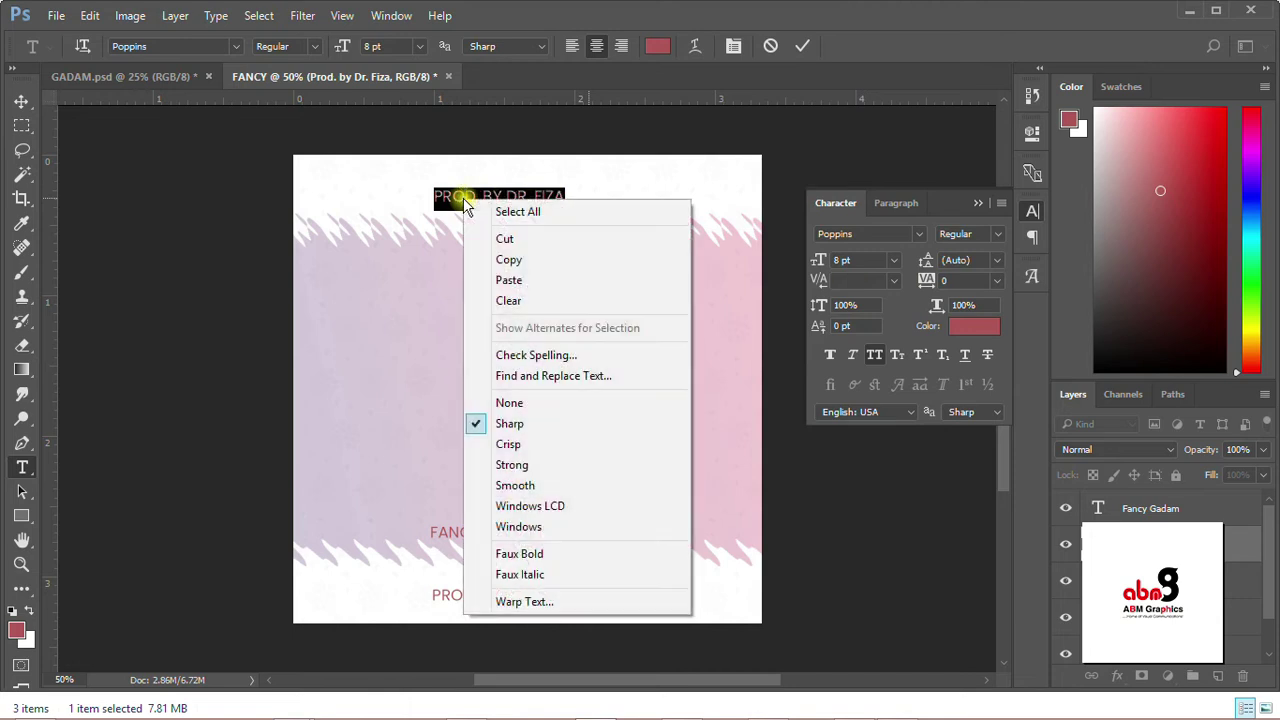
click(507, 279)
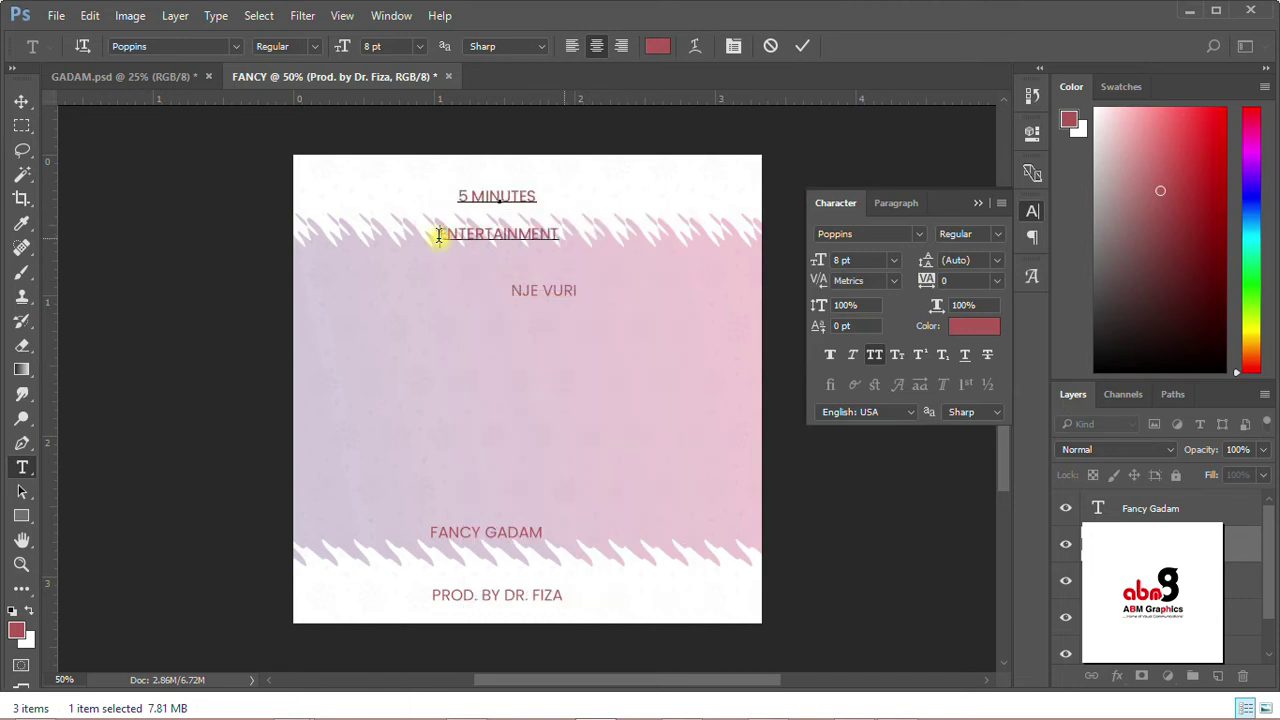
Step: Join 5 MINUTES and ENTERTAINMENT into a single line and move the text toward the horizontal center above the gradient block
double_click(438, 234)
click(438, 234)
key(BackSpace)
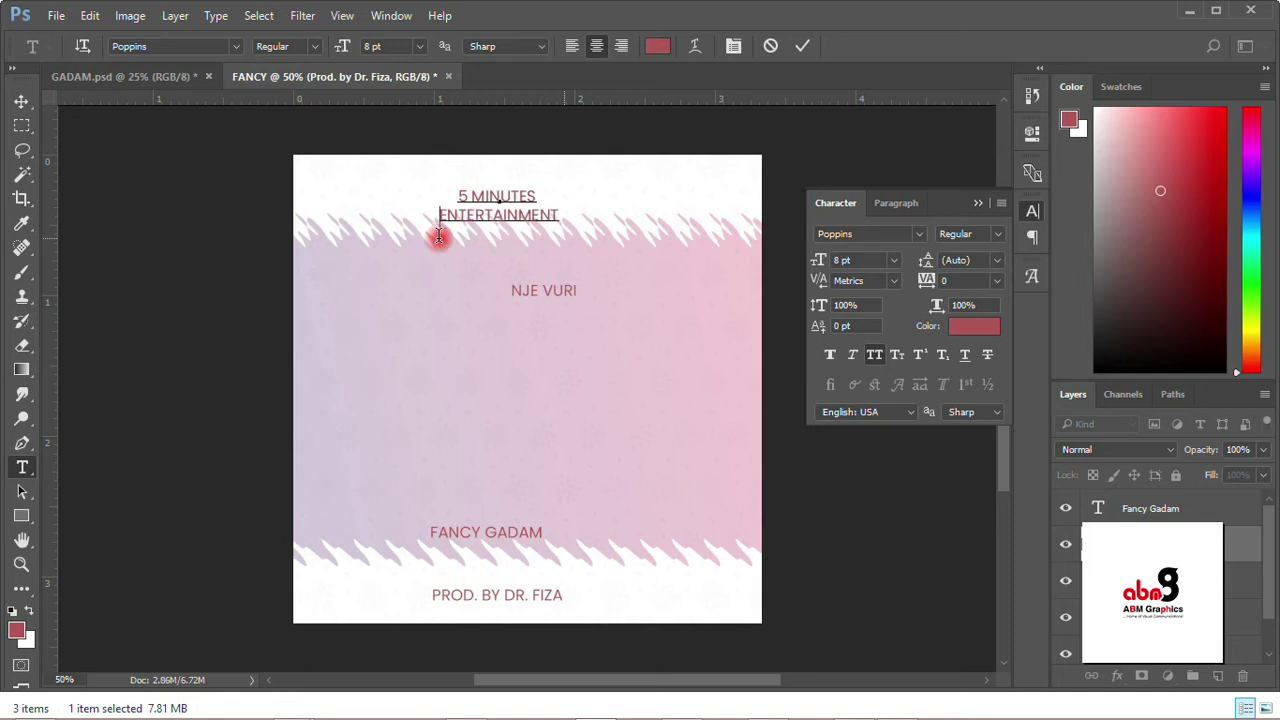
key(BackSpace)
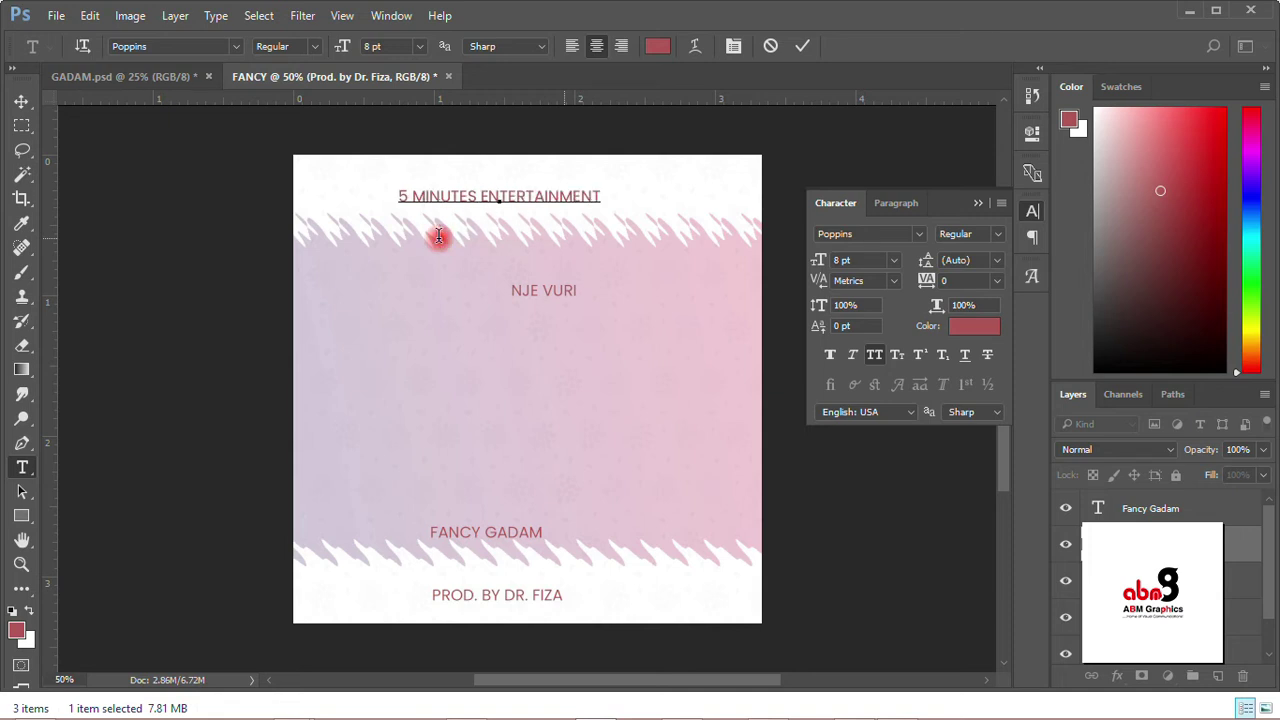
click(32, 102)
drag(540, 200, 575, 189)
Step: Add a PRESENTS text layer and move it up to the 5 MINUTES ENTERTAINMENT line at the artwork's top
click(23, 468)
click(509, 337)
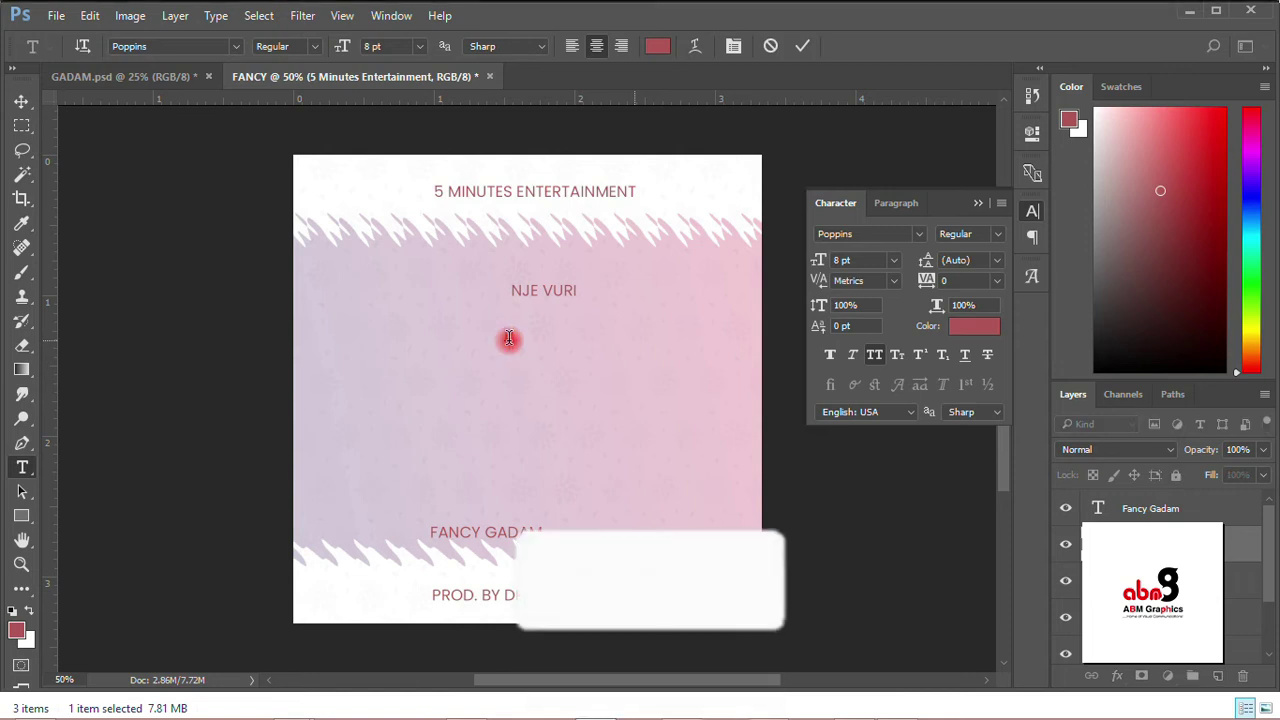
text(PRESENTS)
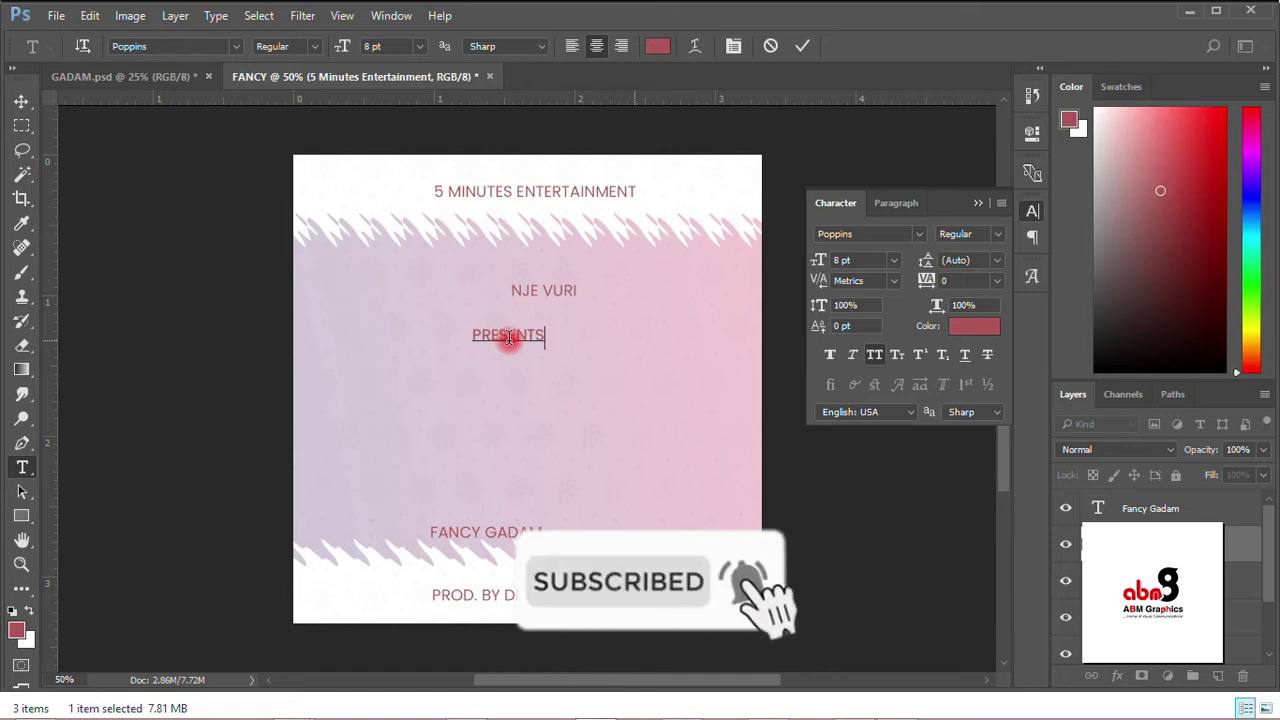
click(21, 101)
drag(510, 342, 528, 182)
Step: Set the font style of the 5 MINUTES ENTERTAINMENT text to Poppins Bold
click(471, 120)
click(987, 234)
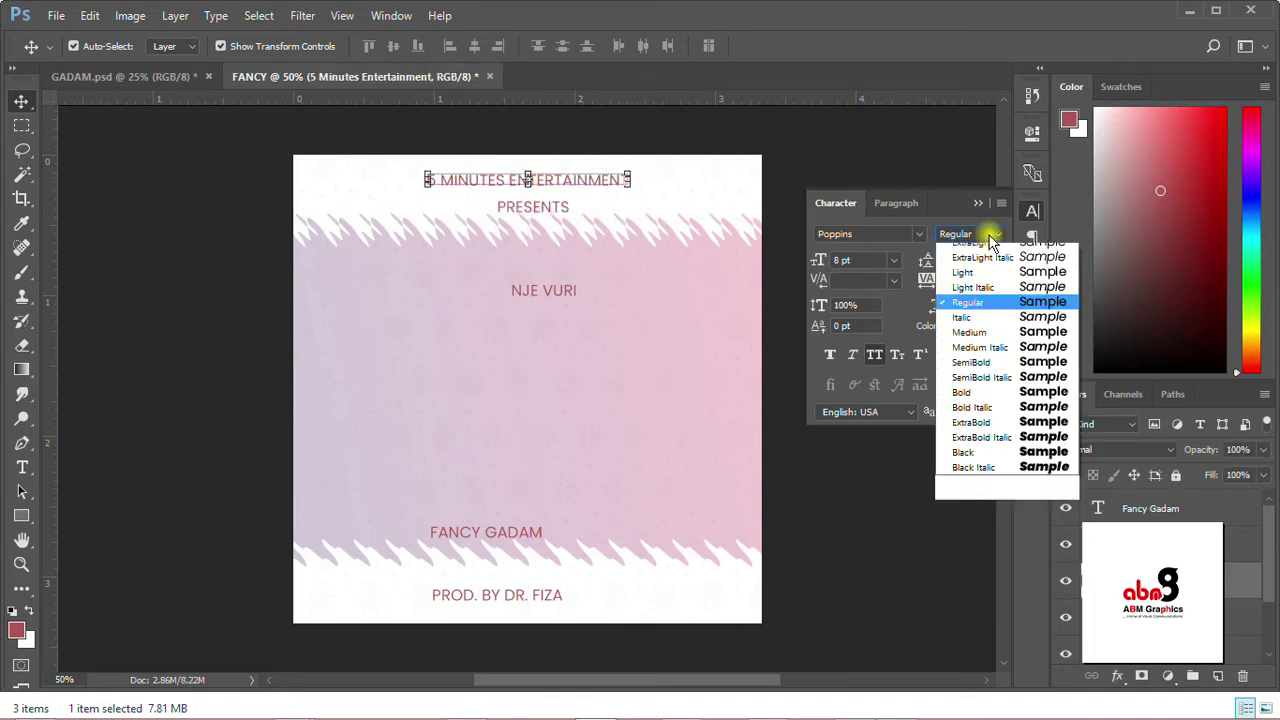
click(966, 430)
click(314, 286)
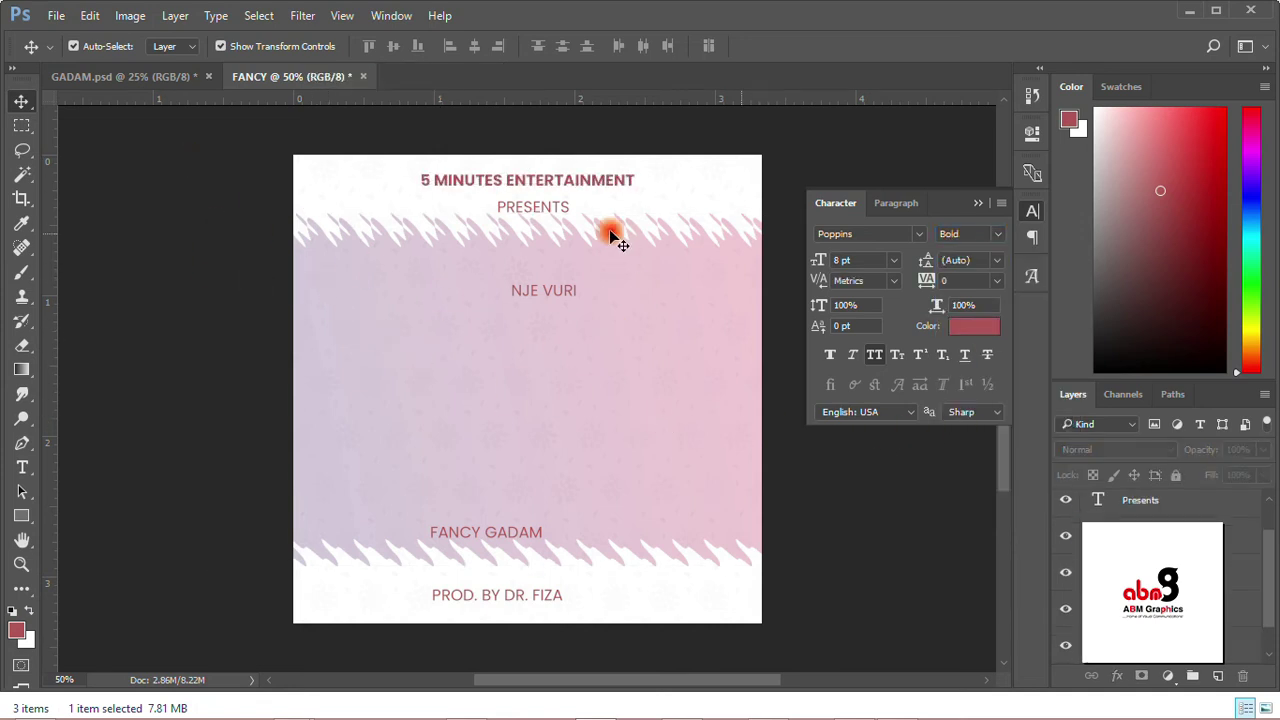
Step: Move PRESENTS closer beneath the label name and set its font style to SemiBold
drag(543, 206, 540, 199)
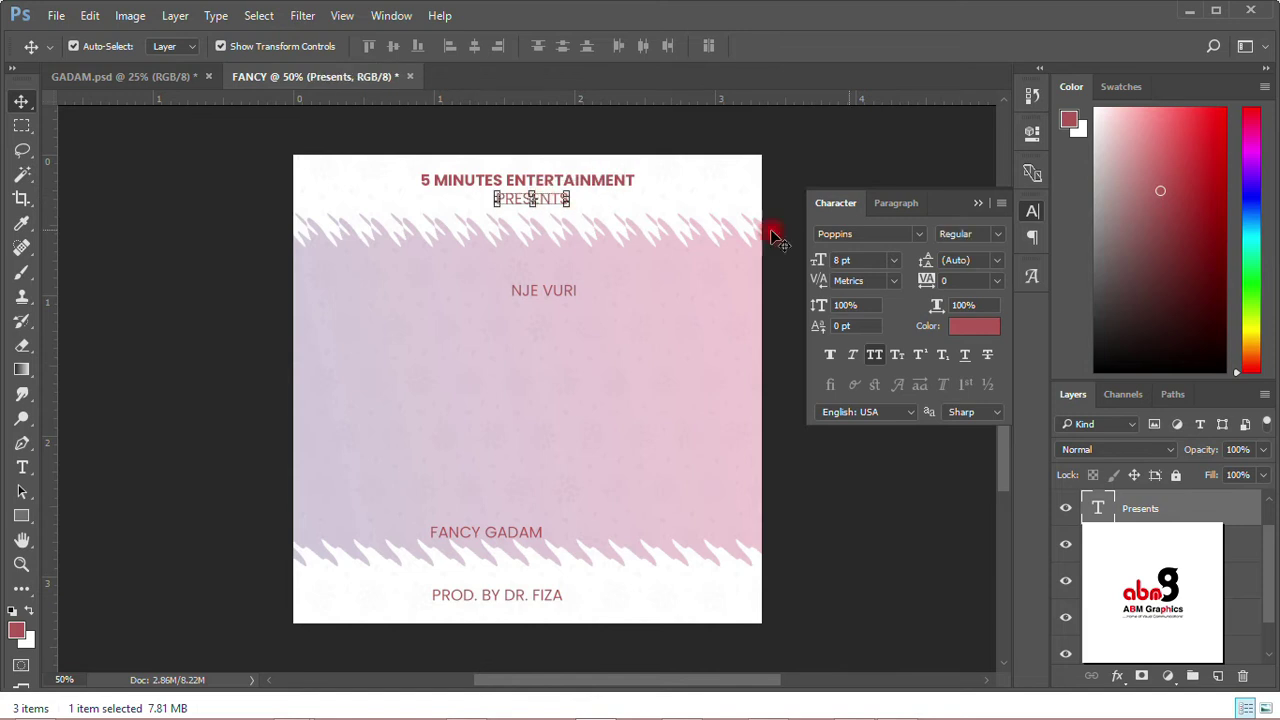
click(1000, 238)
click(988, 404)
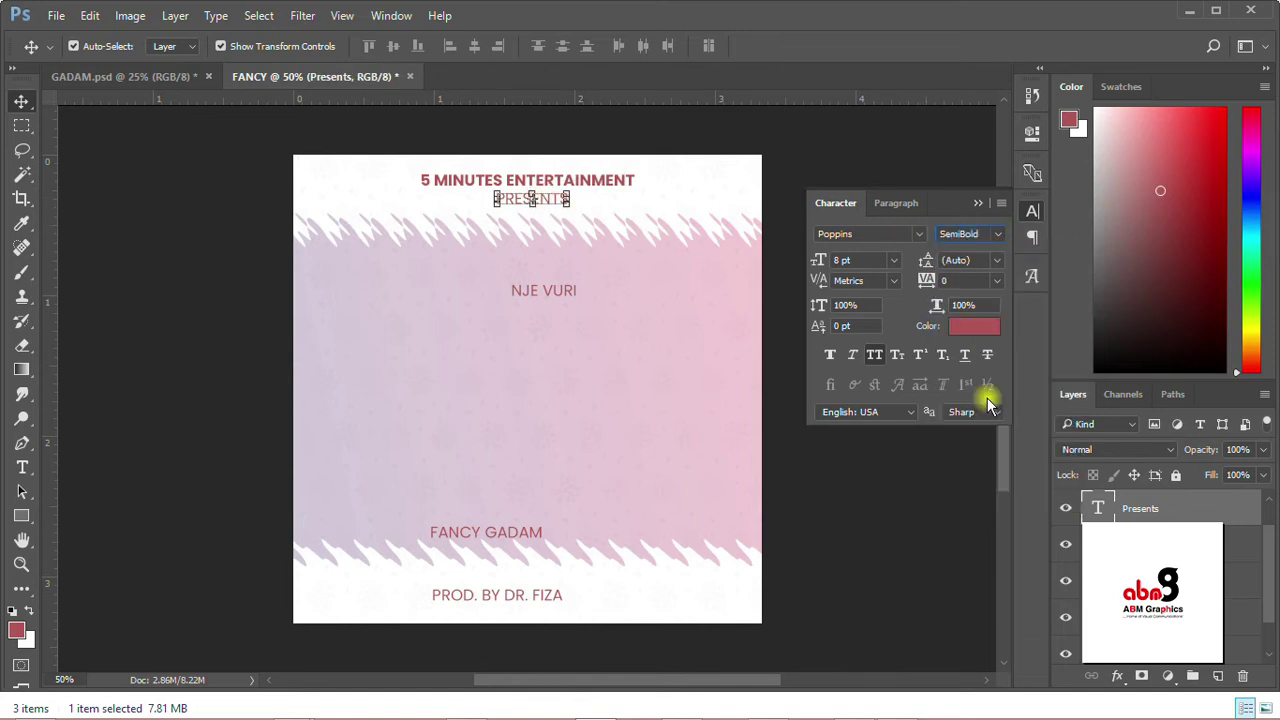
click(860, 514)
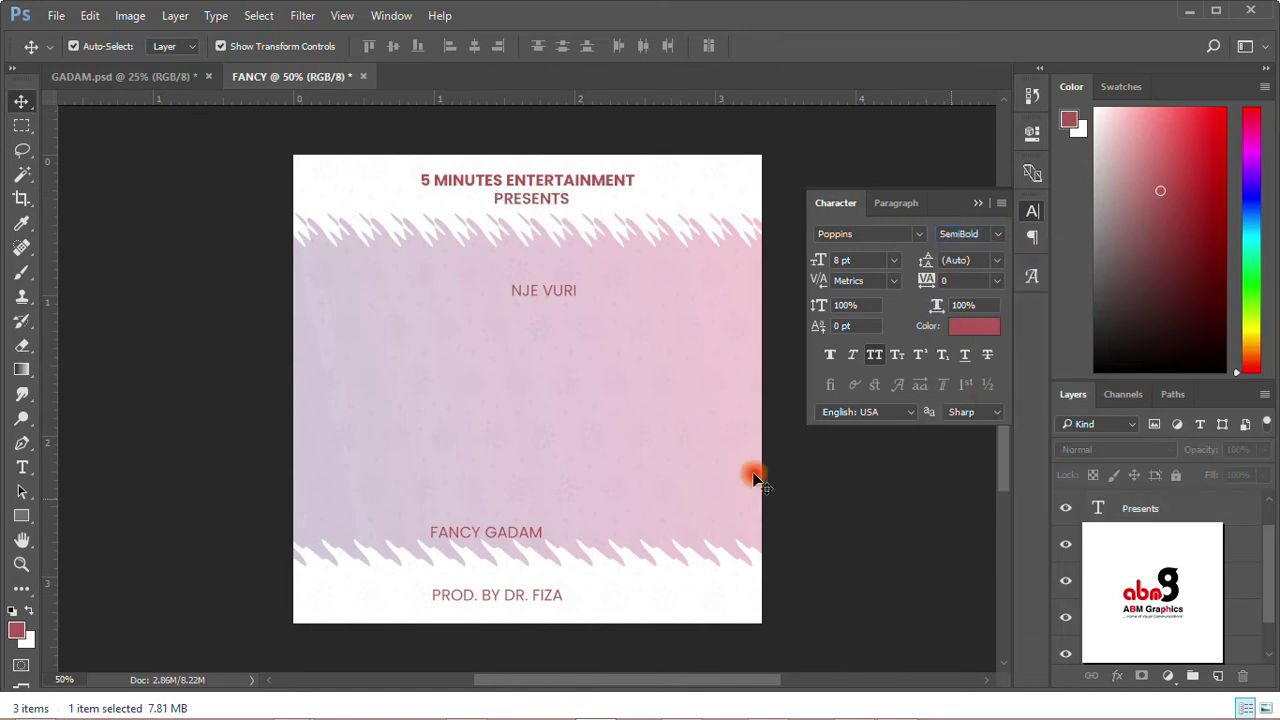
Step: Set the font size of the NJE VURI title text to 30 pt
click(551, 293)
click(896, 261)
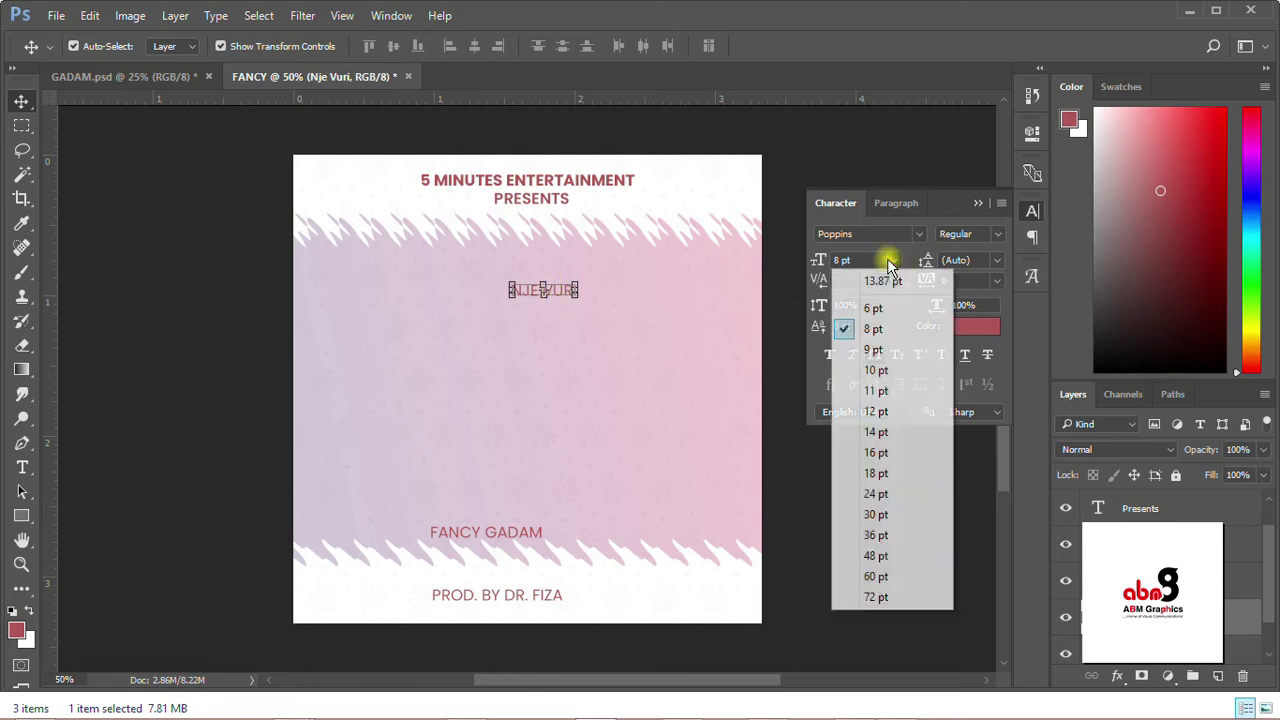
click(880, 518)
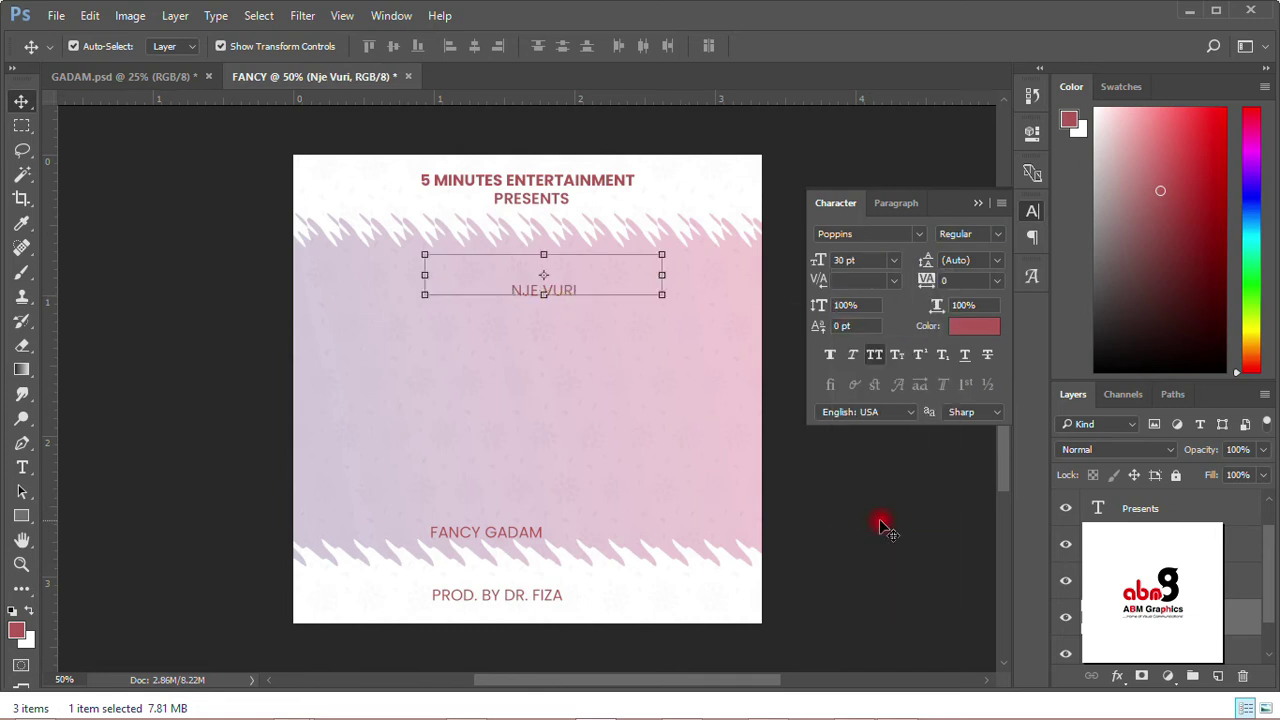
Step: Set the font size of the NJE VURI title to 48 pt and move it slightly down below the ragged edge
click(893, 260)
click(886, 524)
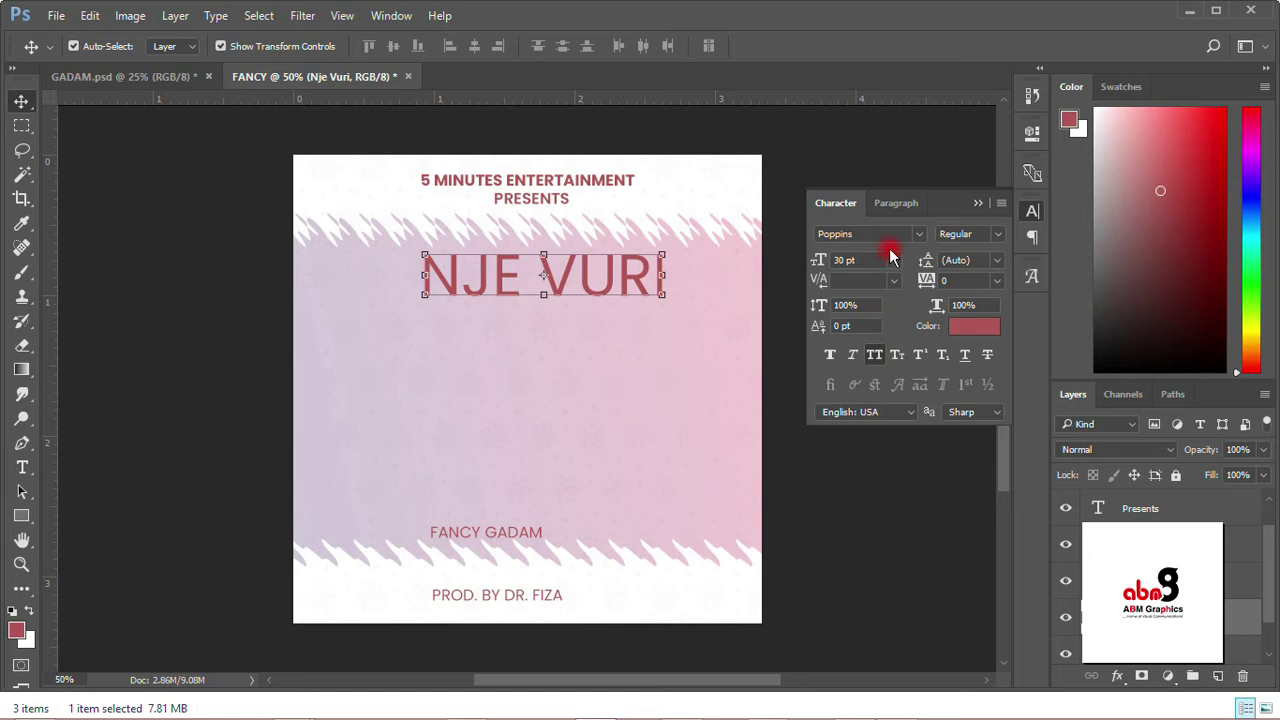
click(892, 260)
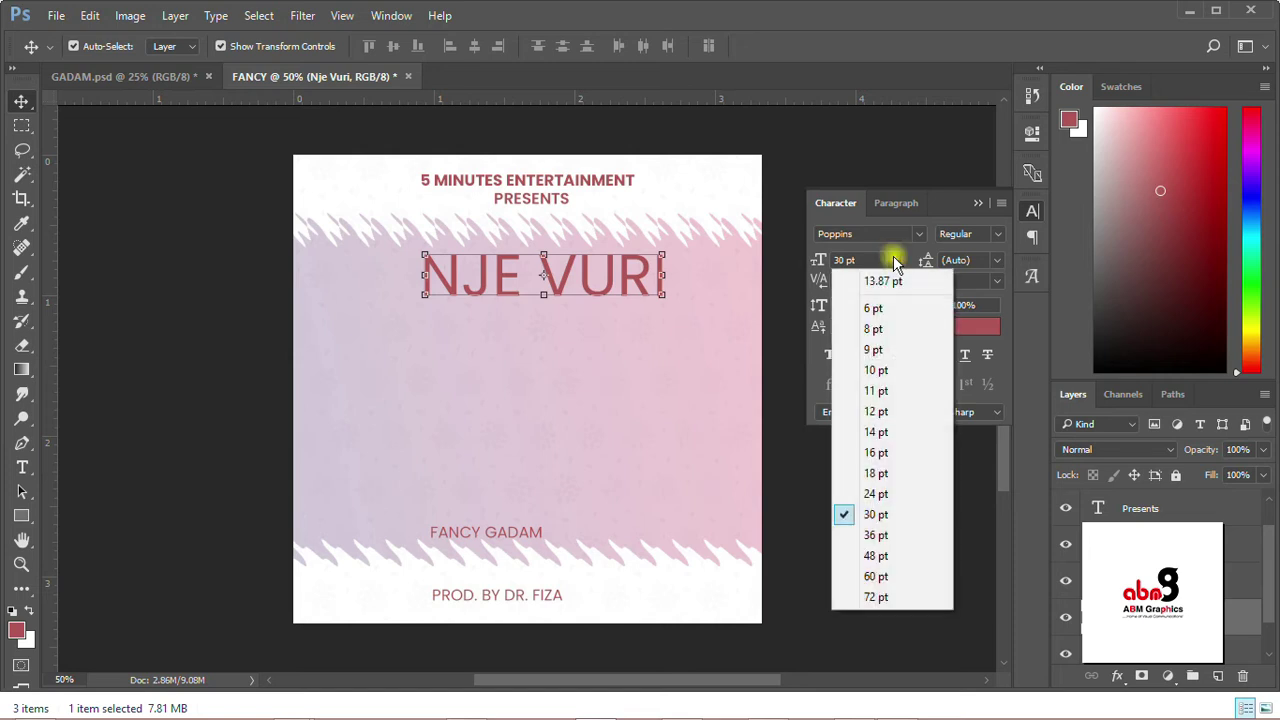
click(884, 600)
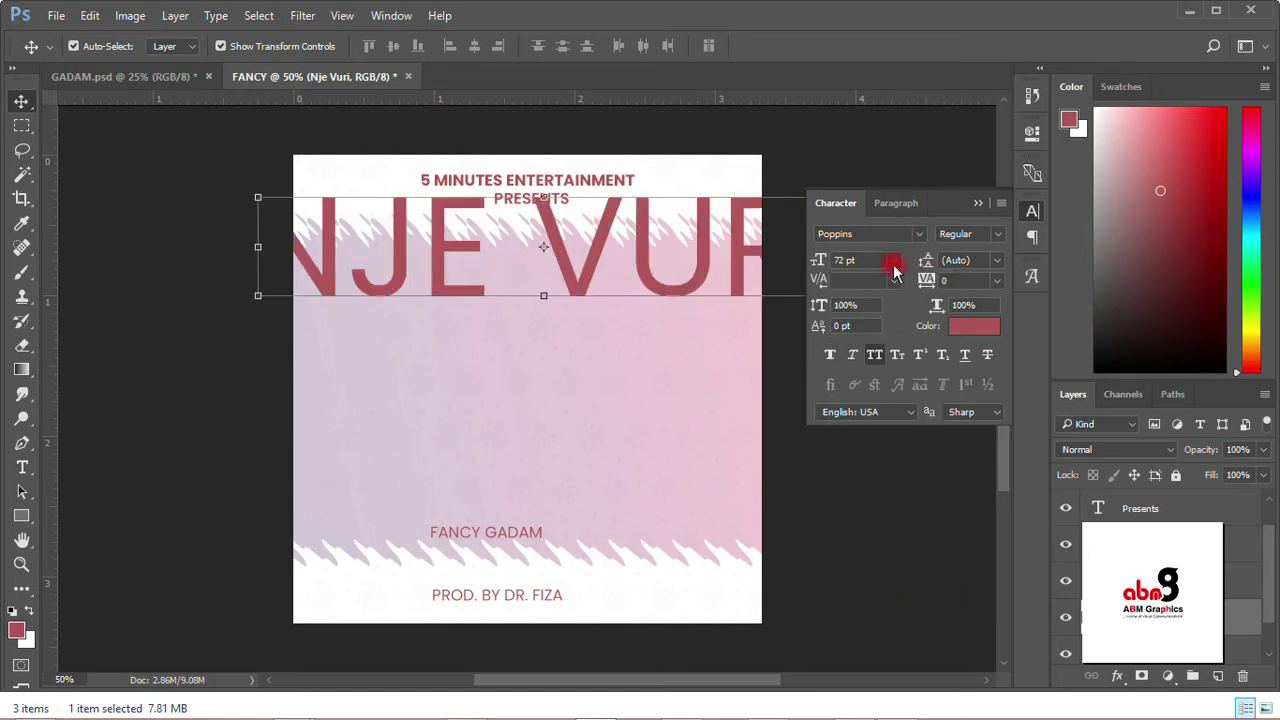
click(893, 260)
click(870, 551)
click(669, 410)
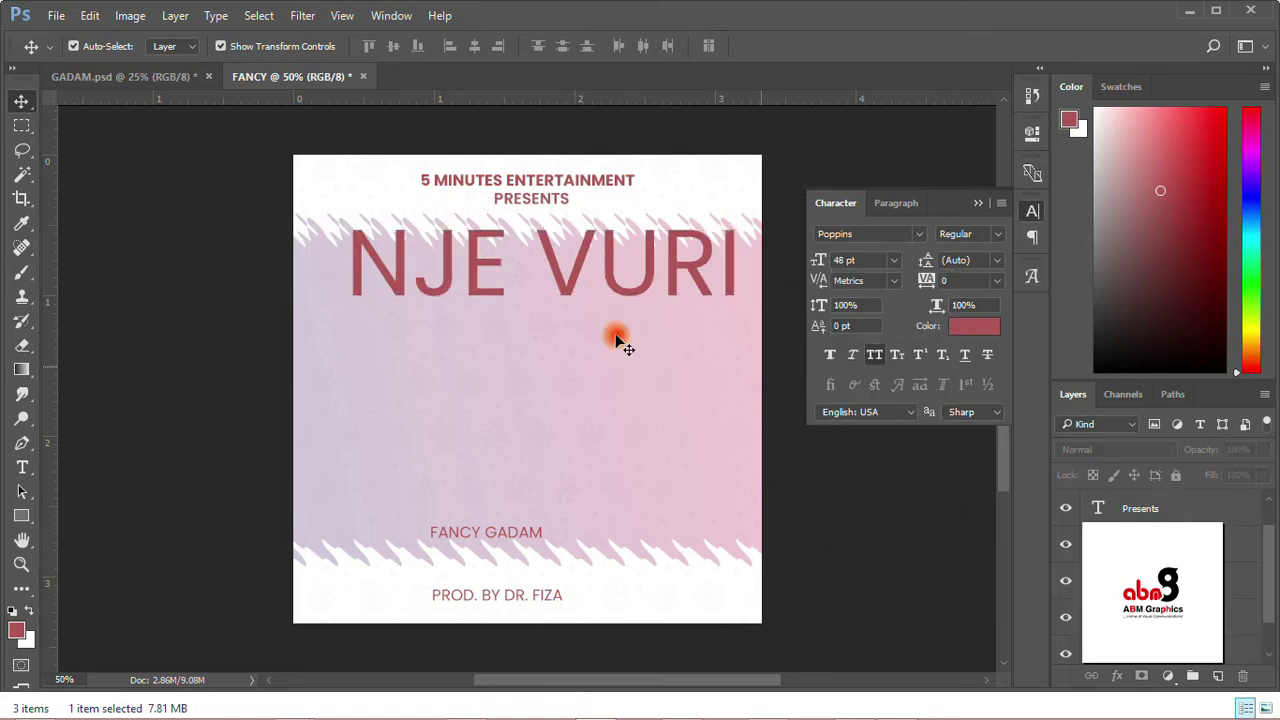
drag(604, 259, 598, 273)
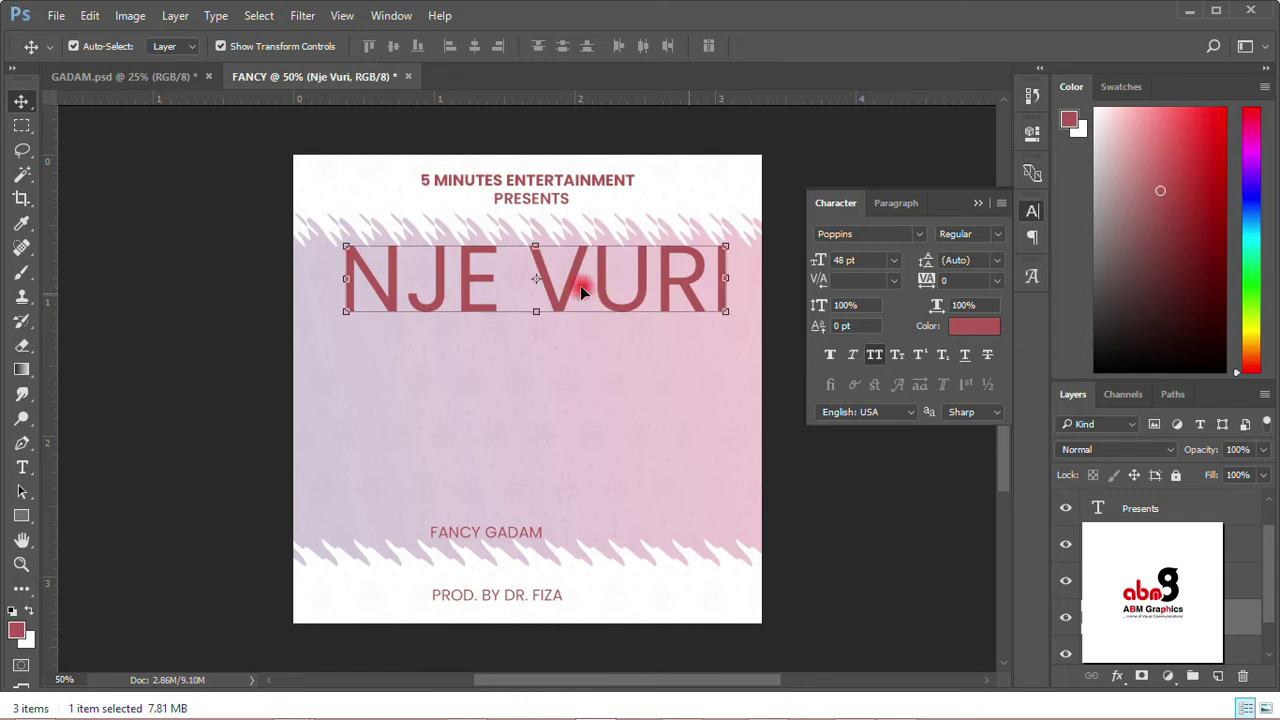
Step: Change the NJE VURI title's font to Casino at 50 pt and shift the title slightly left
click(922, 235)
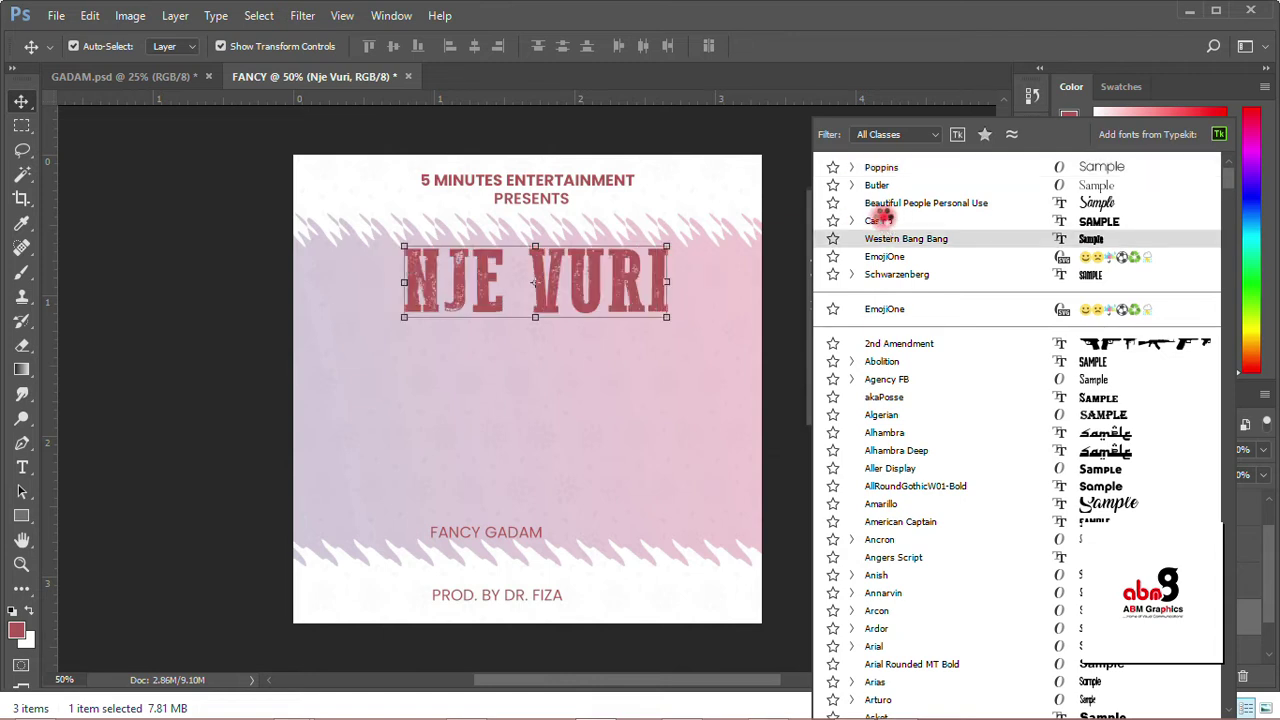
click(883, 222)
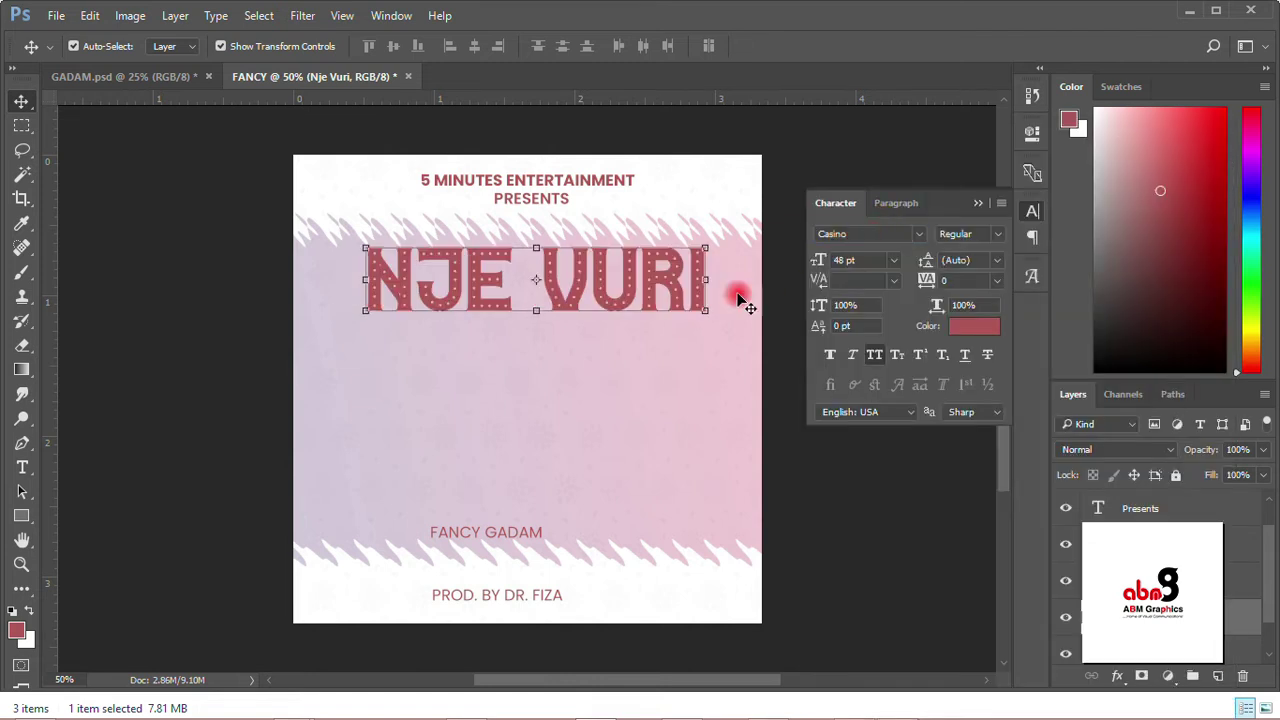
mouse_move(673, 279)
mouse_down()
mouse_move(675, 294)
mouse_move(674, 272)
mouse_up()
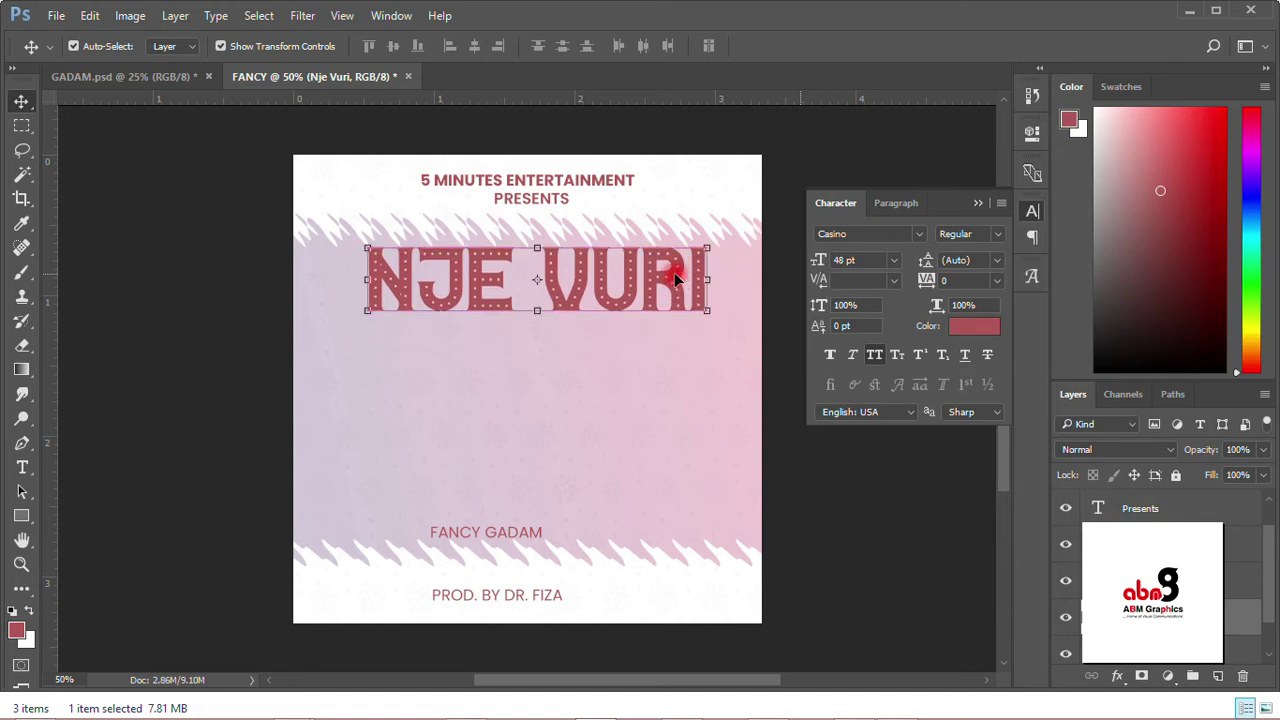
drag(871, 257, 803, 272)
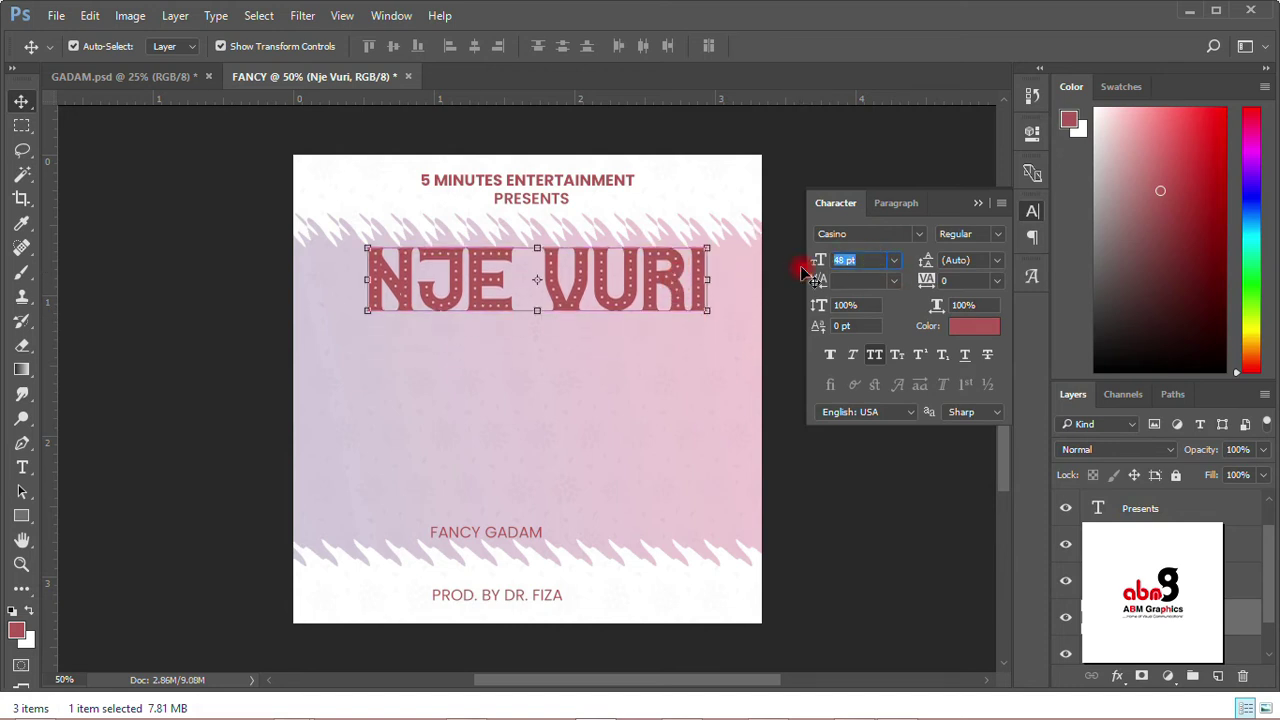
key(Return)
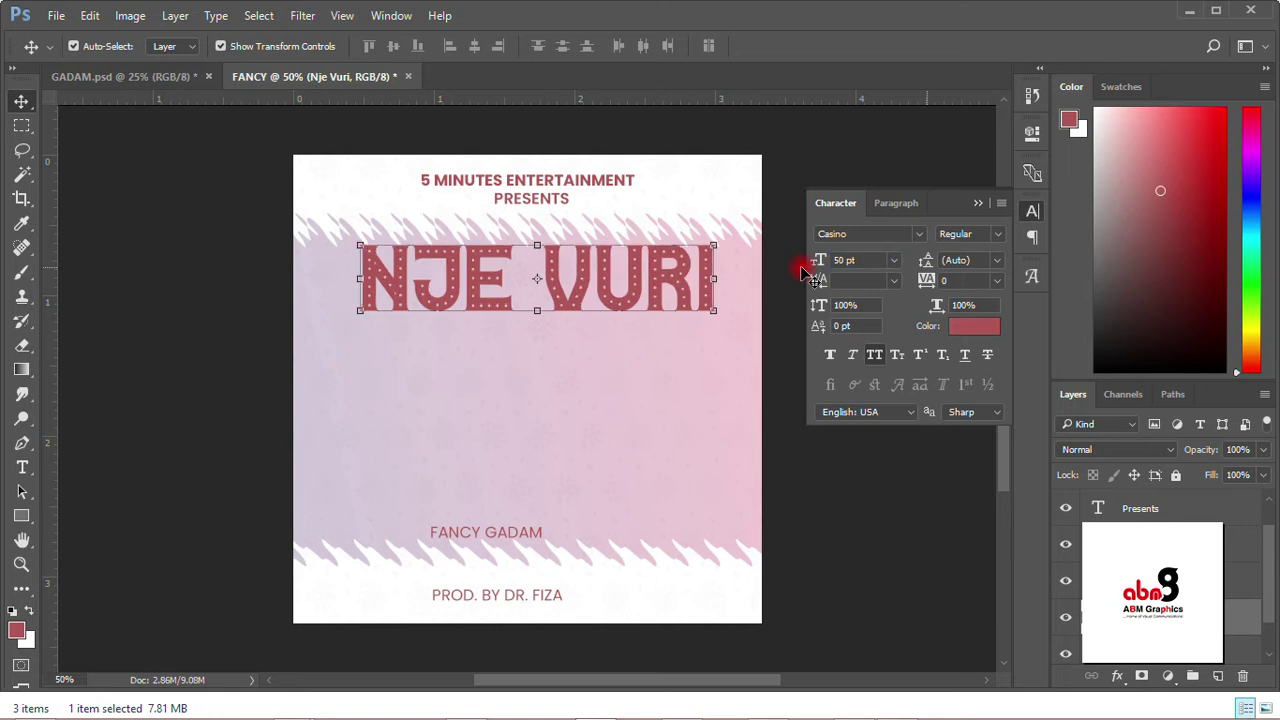
click(829, 480)
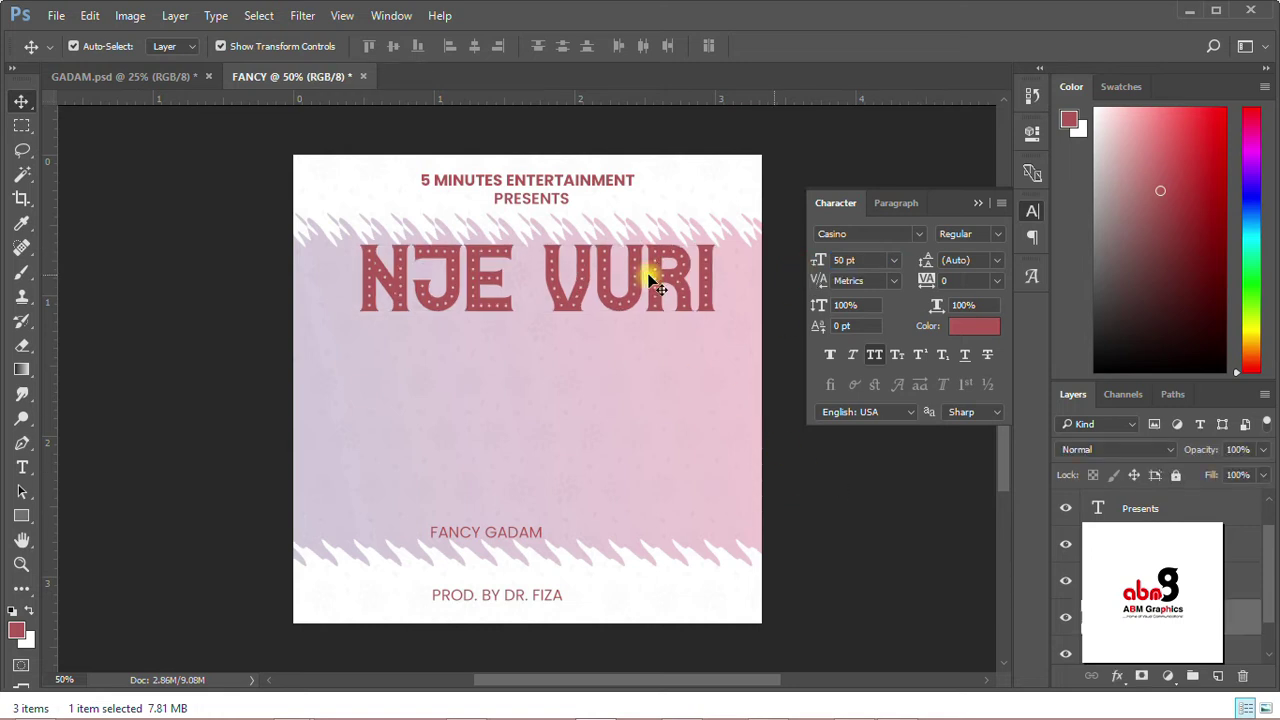
click(640, 280)
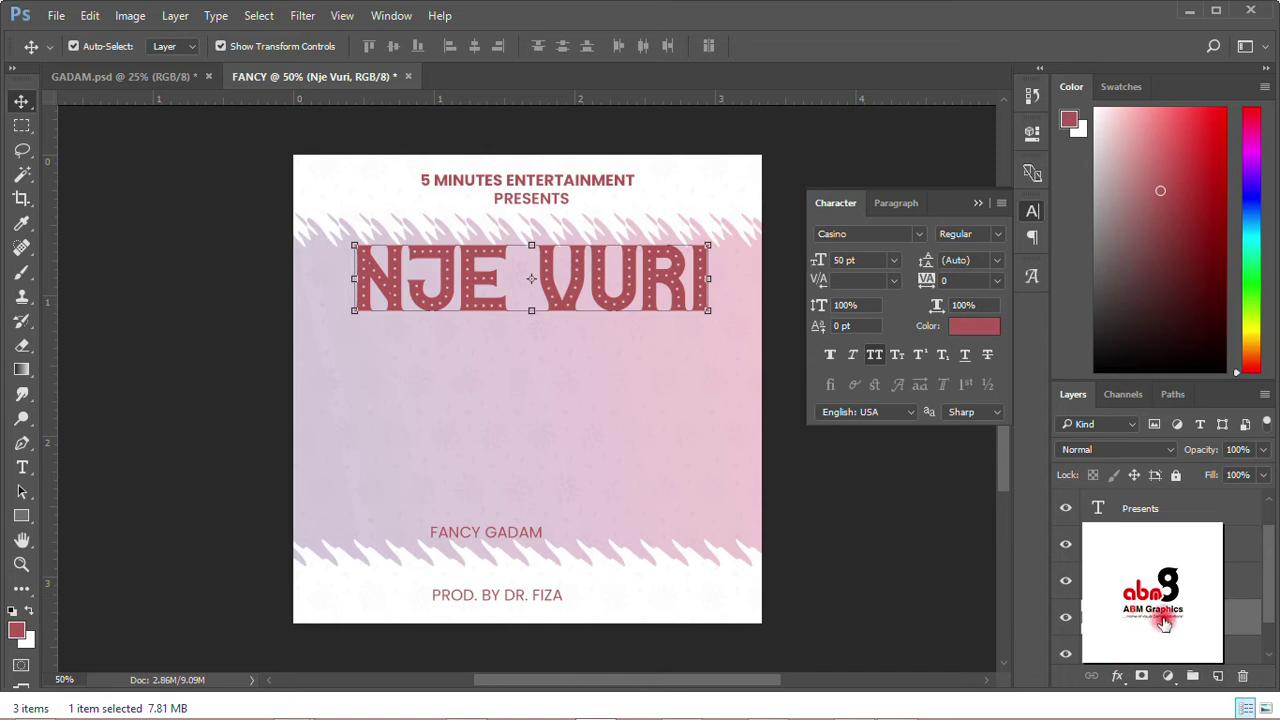
Step: Add a Stroke layer style to the NJE VURI title with position Outside and blend mode Normal
click(1117, 677)
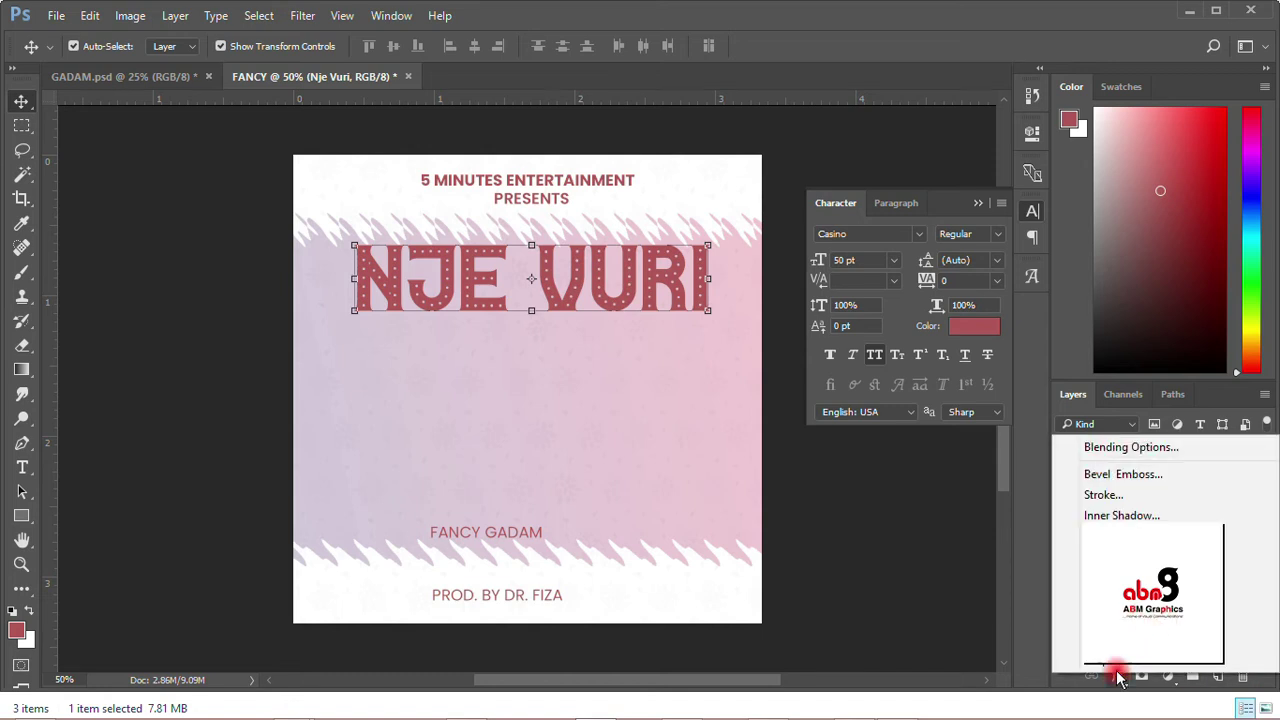
click(1104, 494)
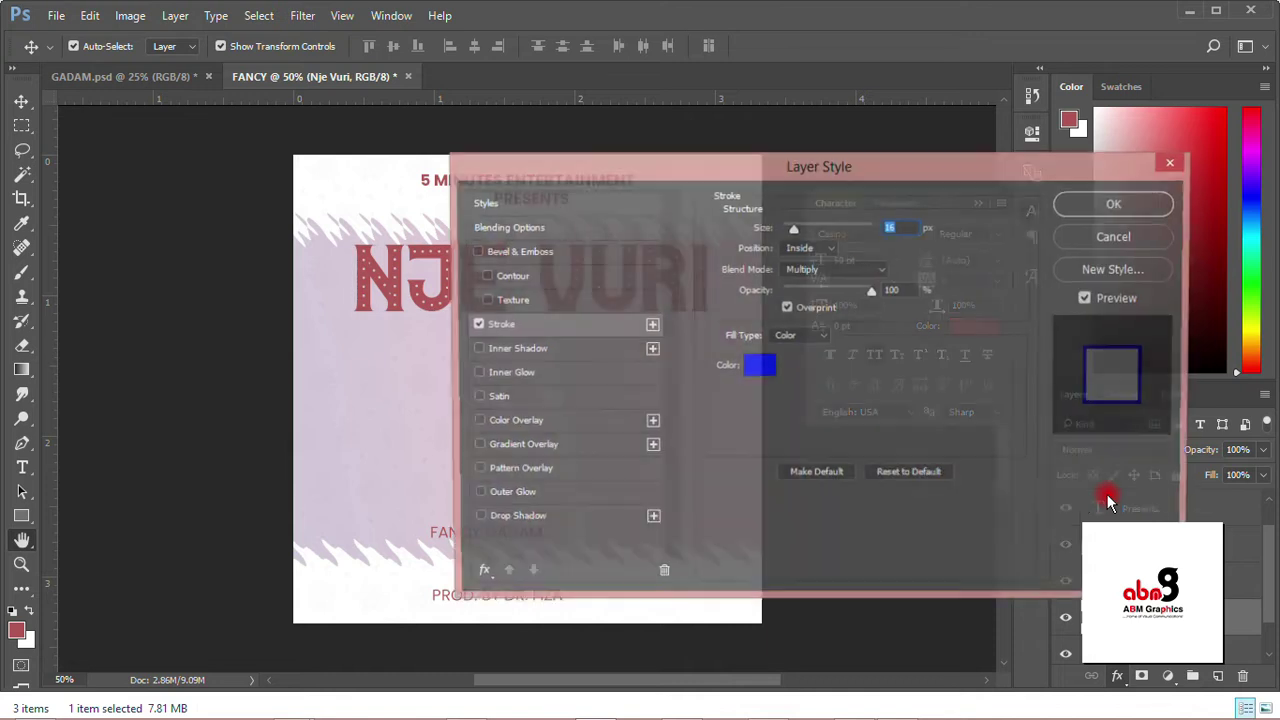
drag(675, 173, 898, 246)
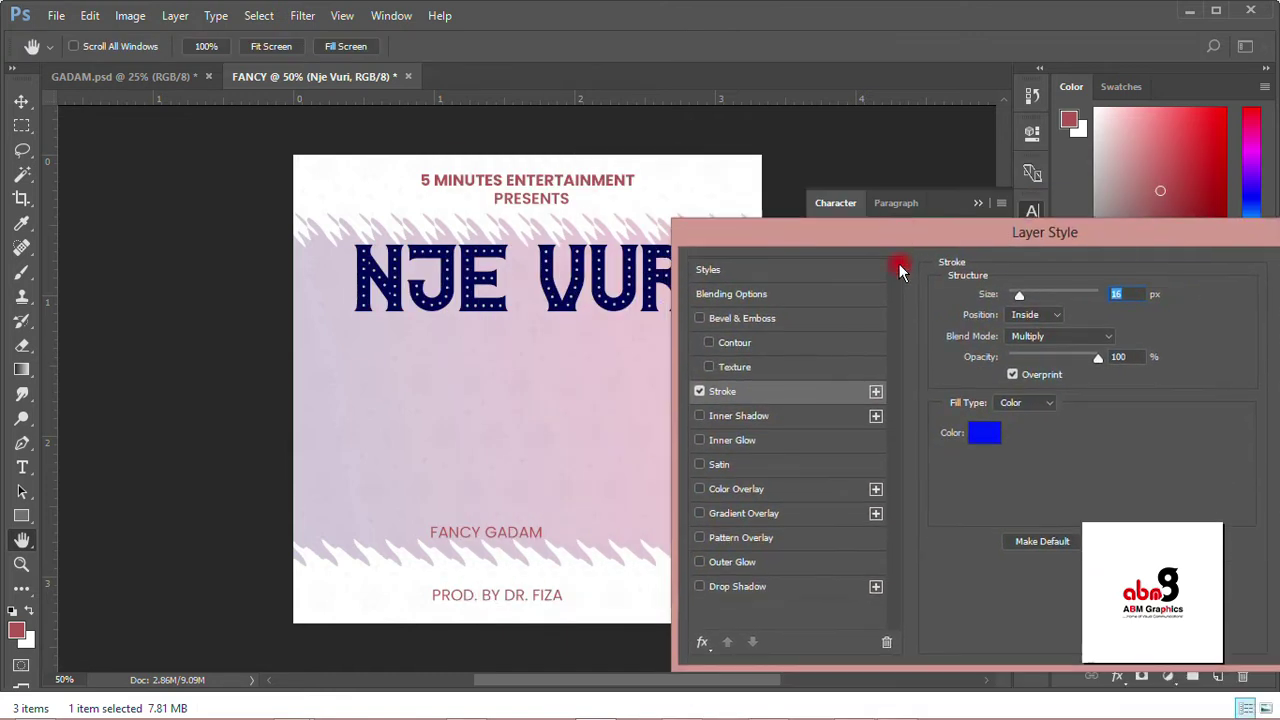
click(1036, 318)
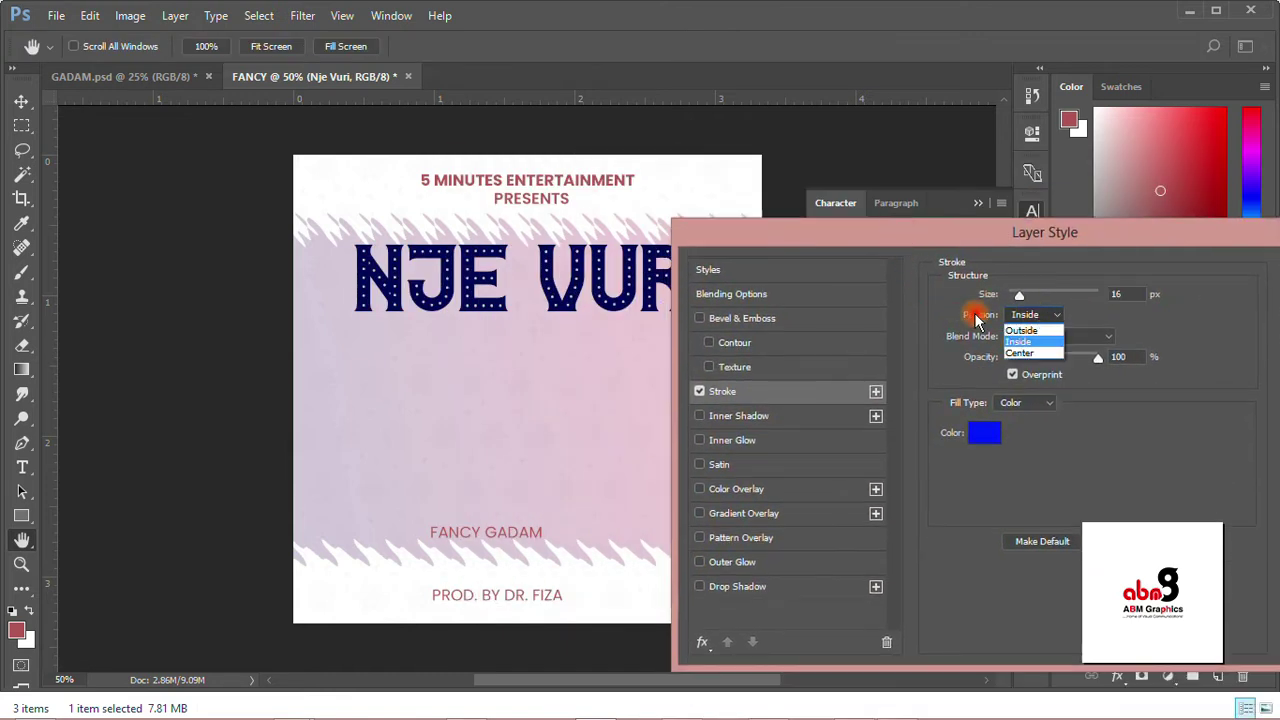
click(1028, 331)
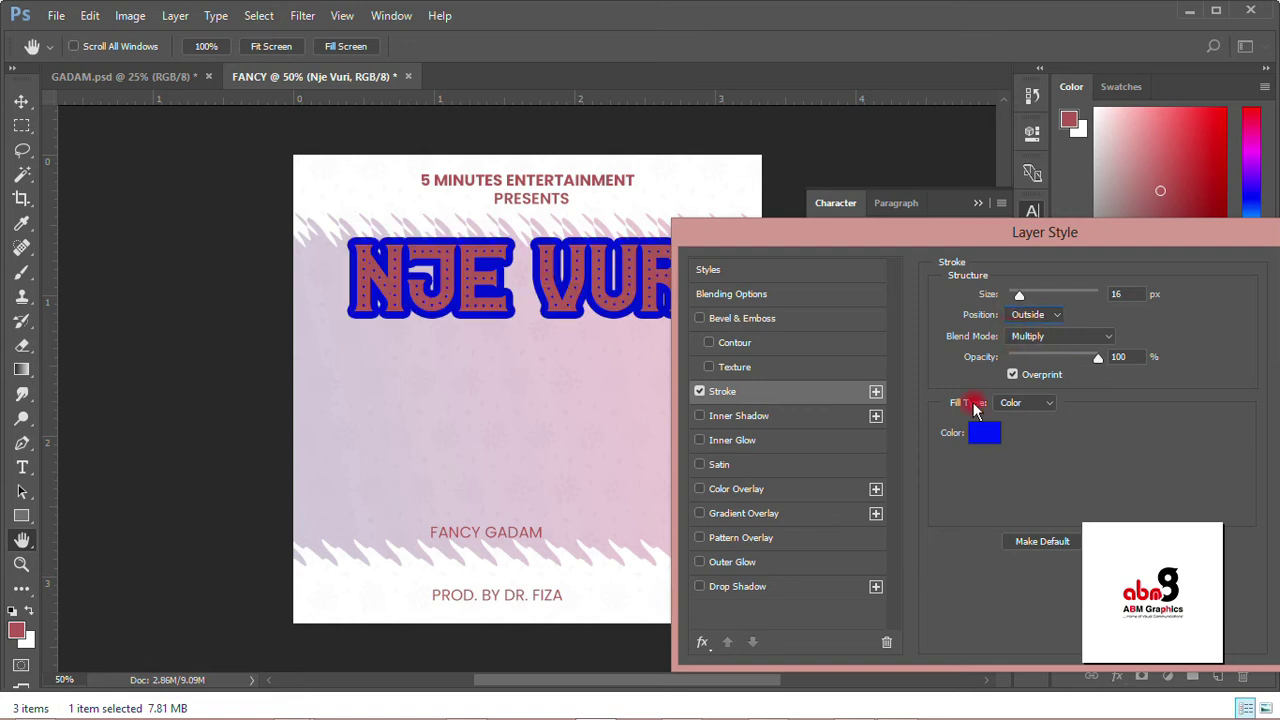
click(1050, 336)
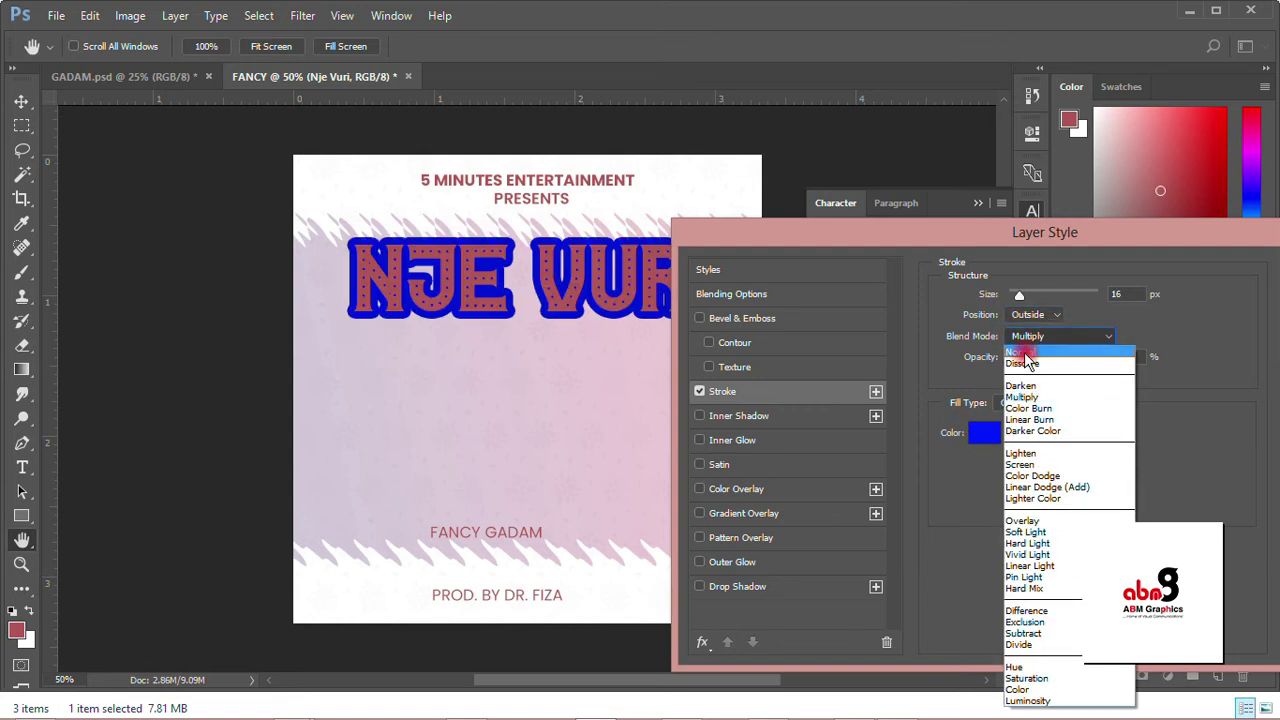
click(1027, 358)
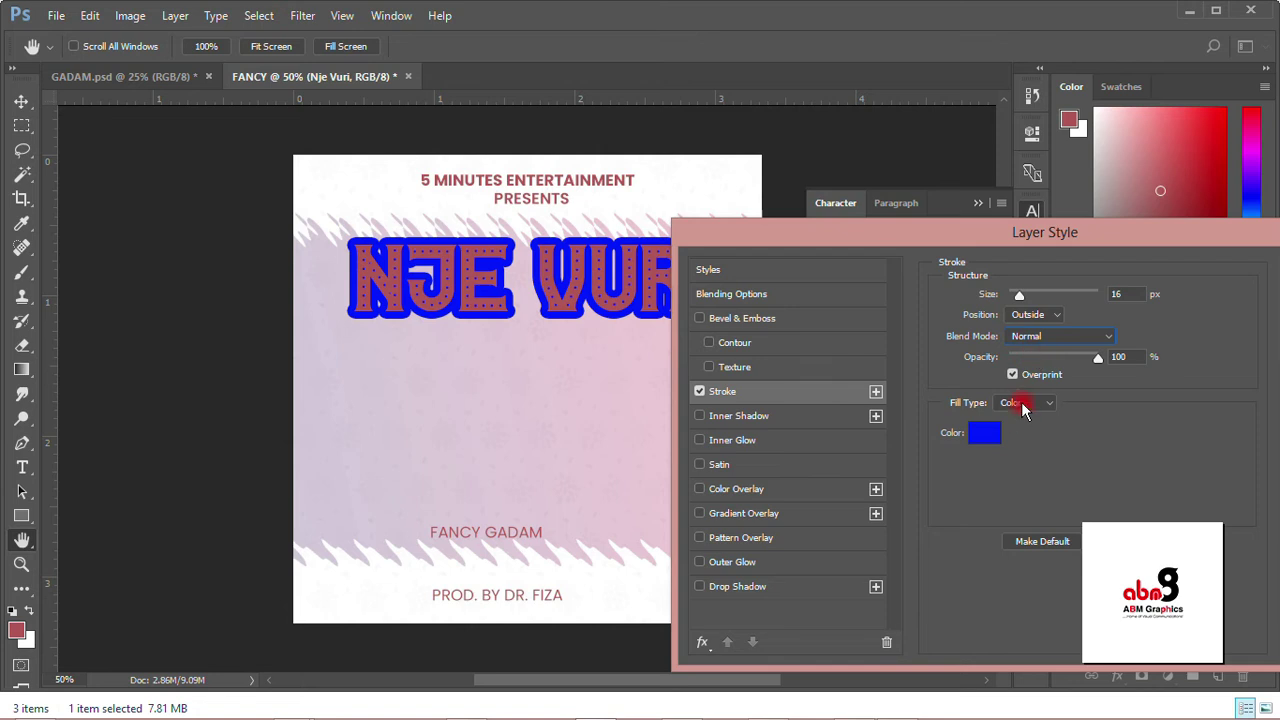
Step: Switch the stroke's fill type to Gradient and choose the Violet, Orange preset for it
click(1022, 405)
click(1018, 430)
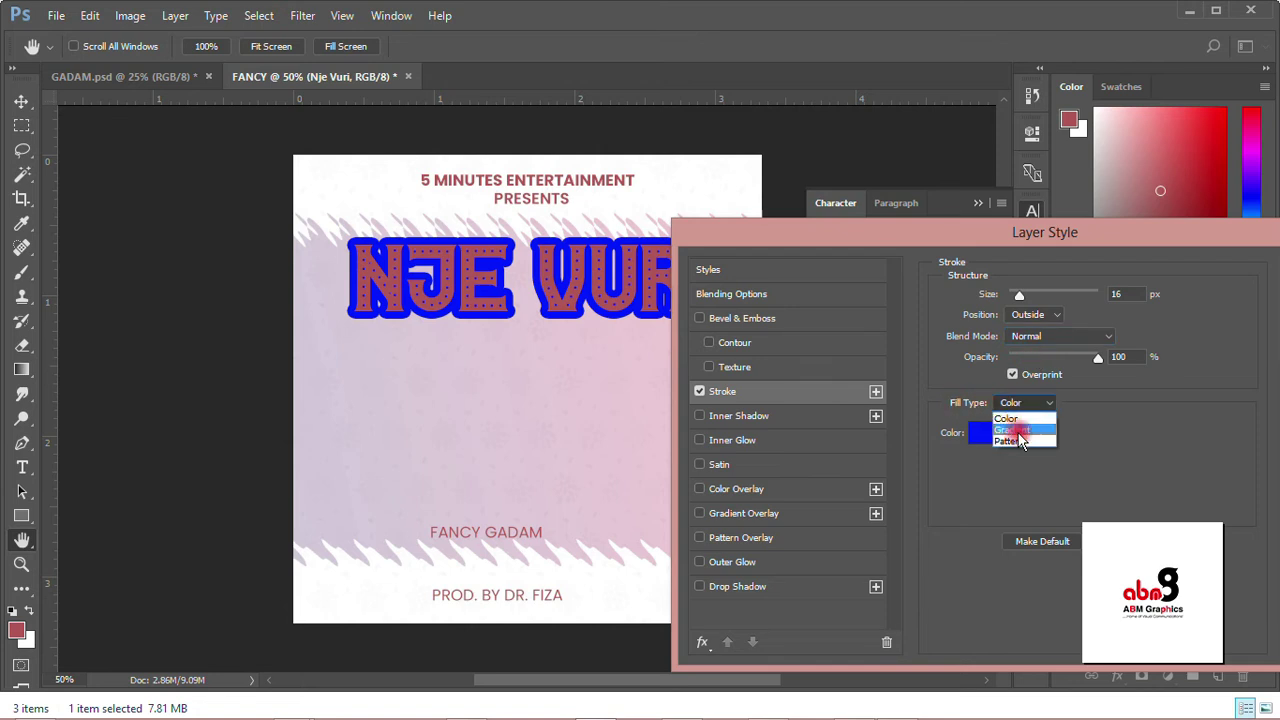
click(1007, 435)
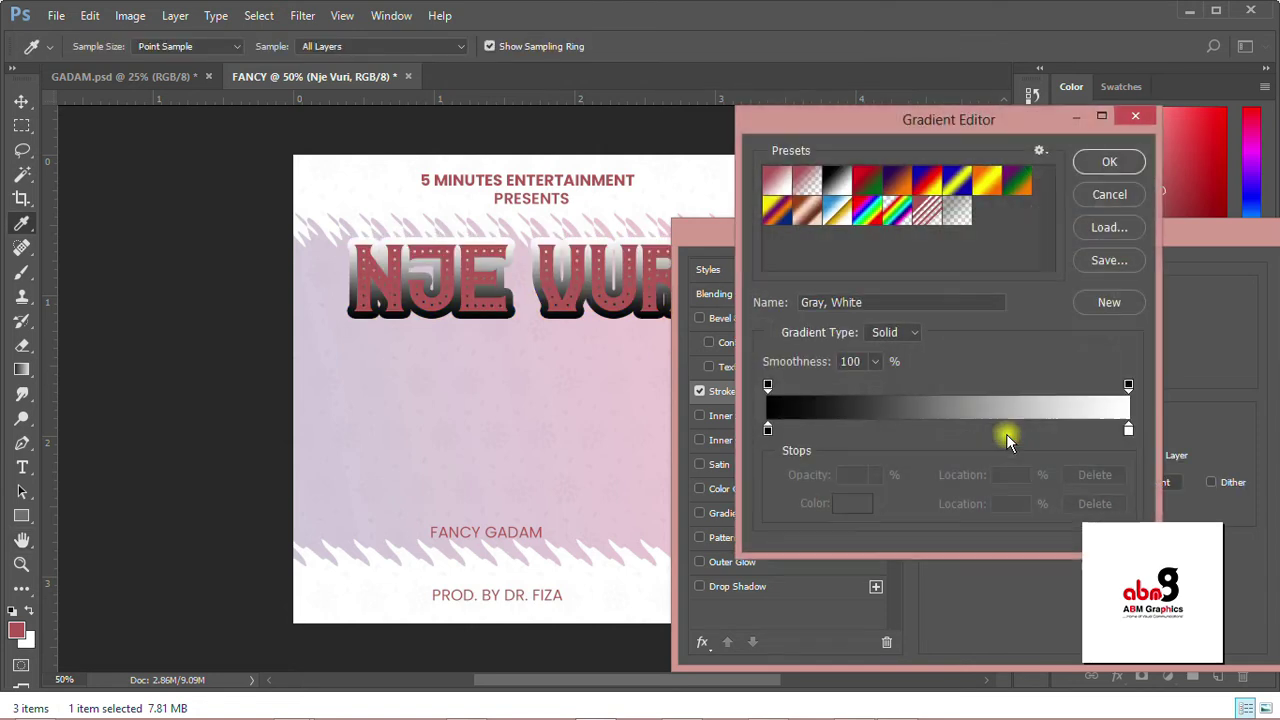
click(893, 176)
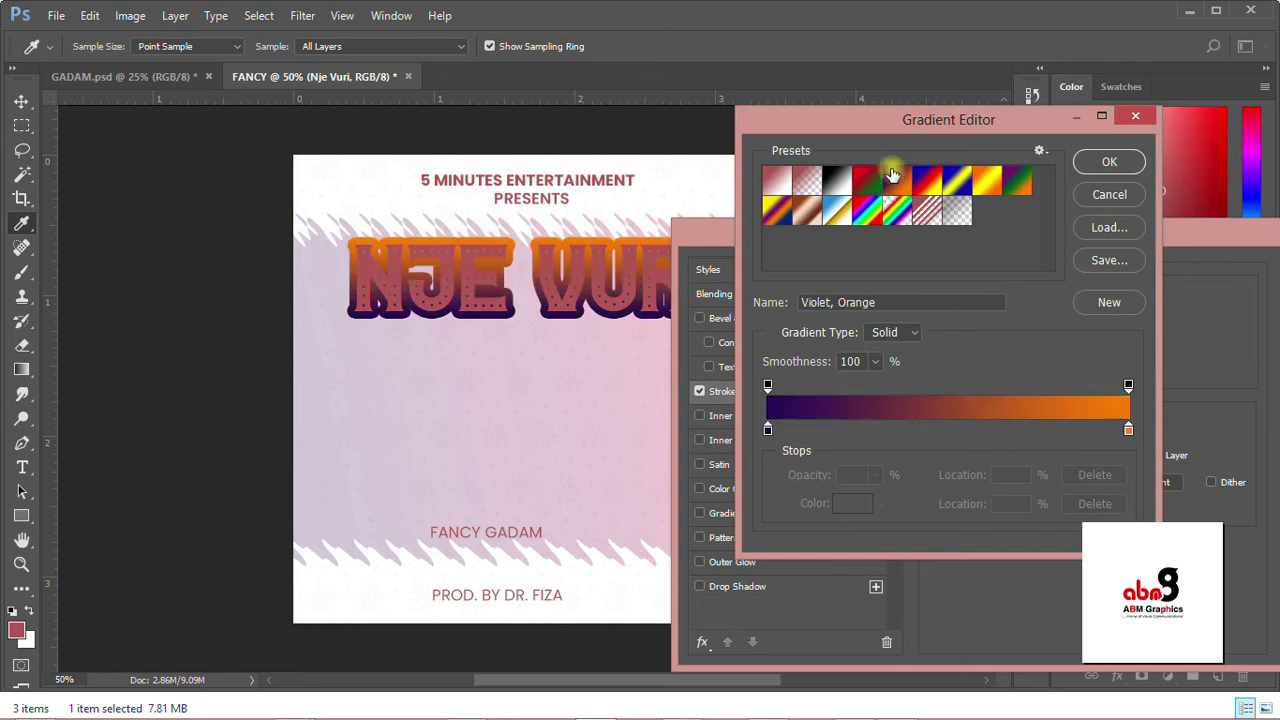
Step: Change the orange end stop of the stroke's gradient to crimson cc0033 and accept the gradient
click(1128, 431)
double_click(1128, 437)
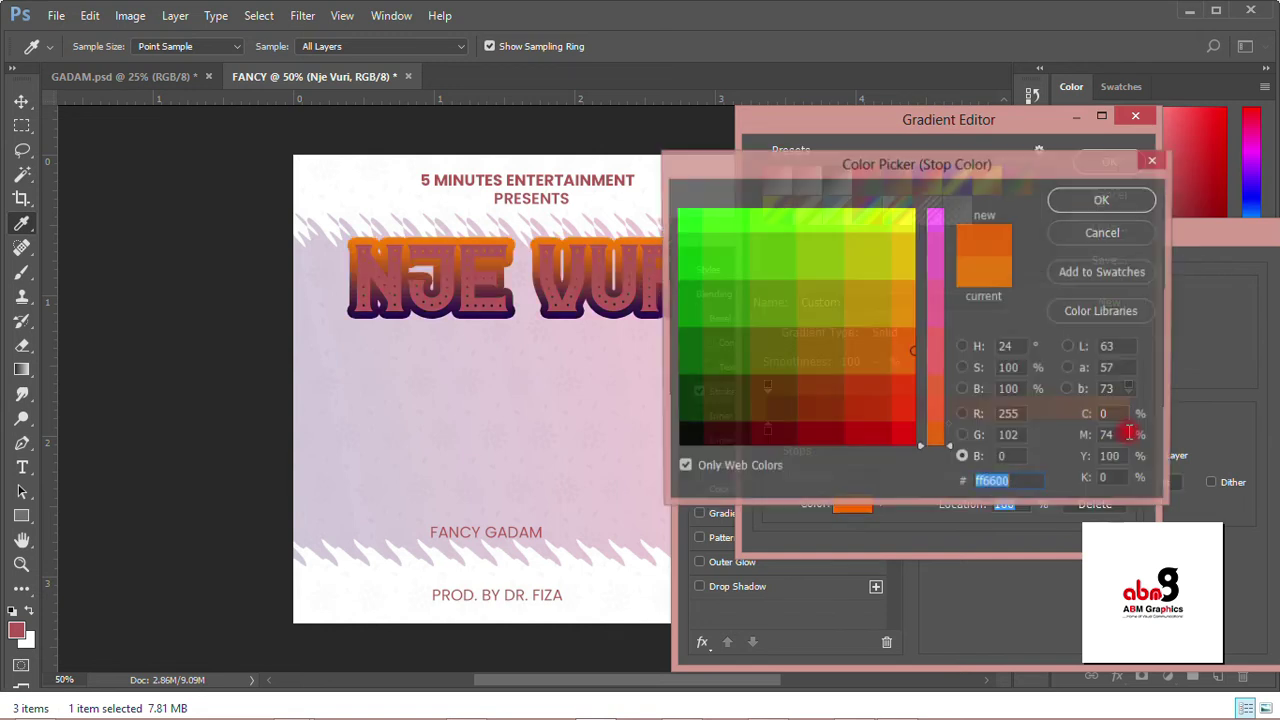
drag(943, 410, 943, 404)
click(871, 440)
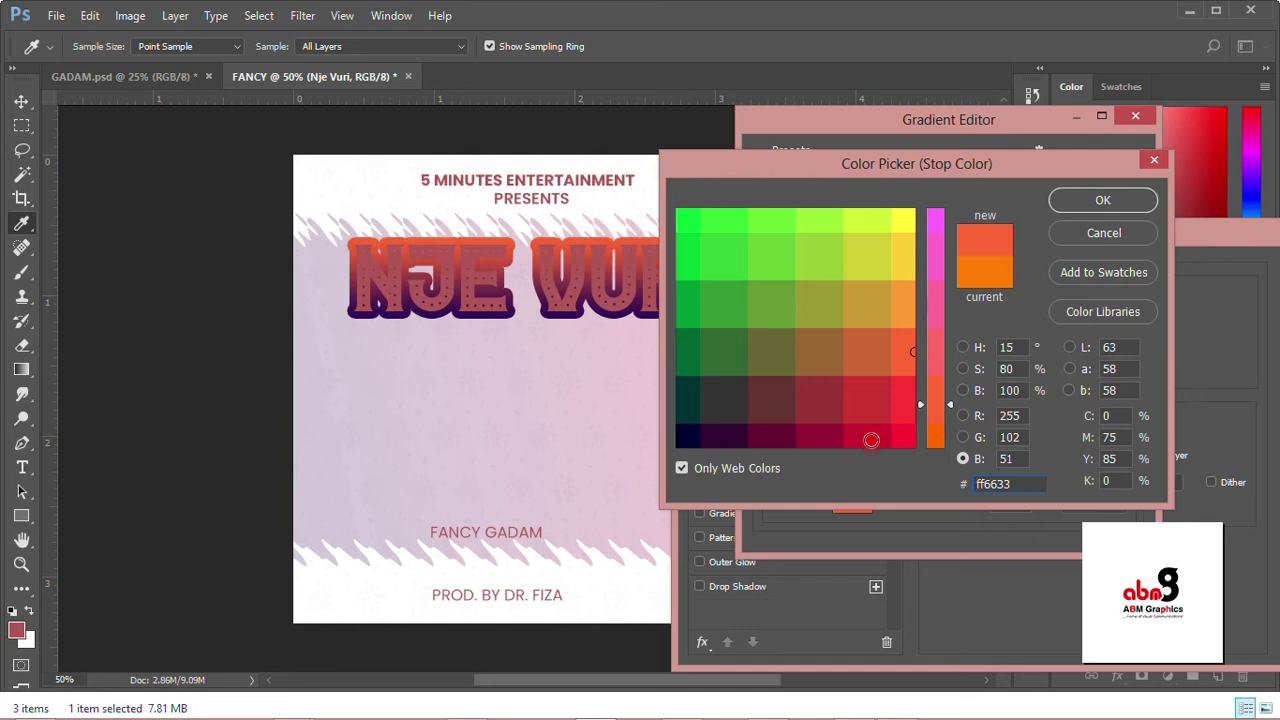
click(831, 441)
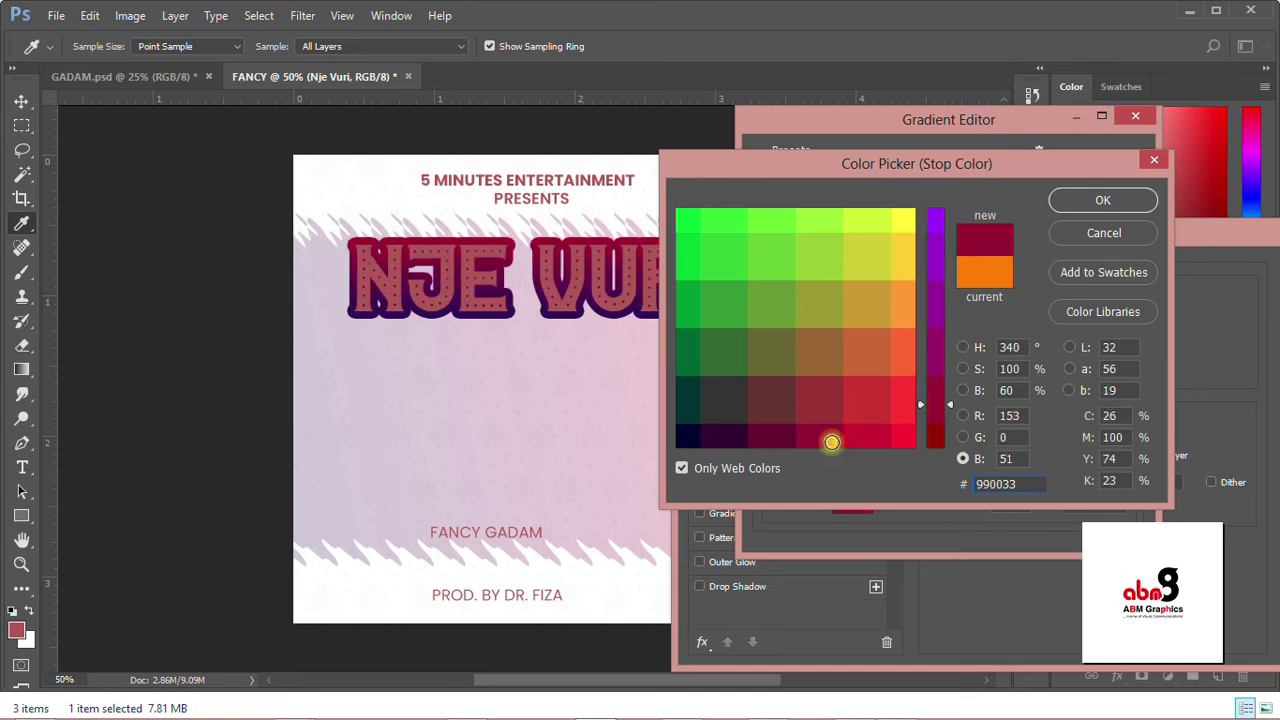
click(866, 440)
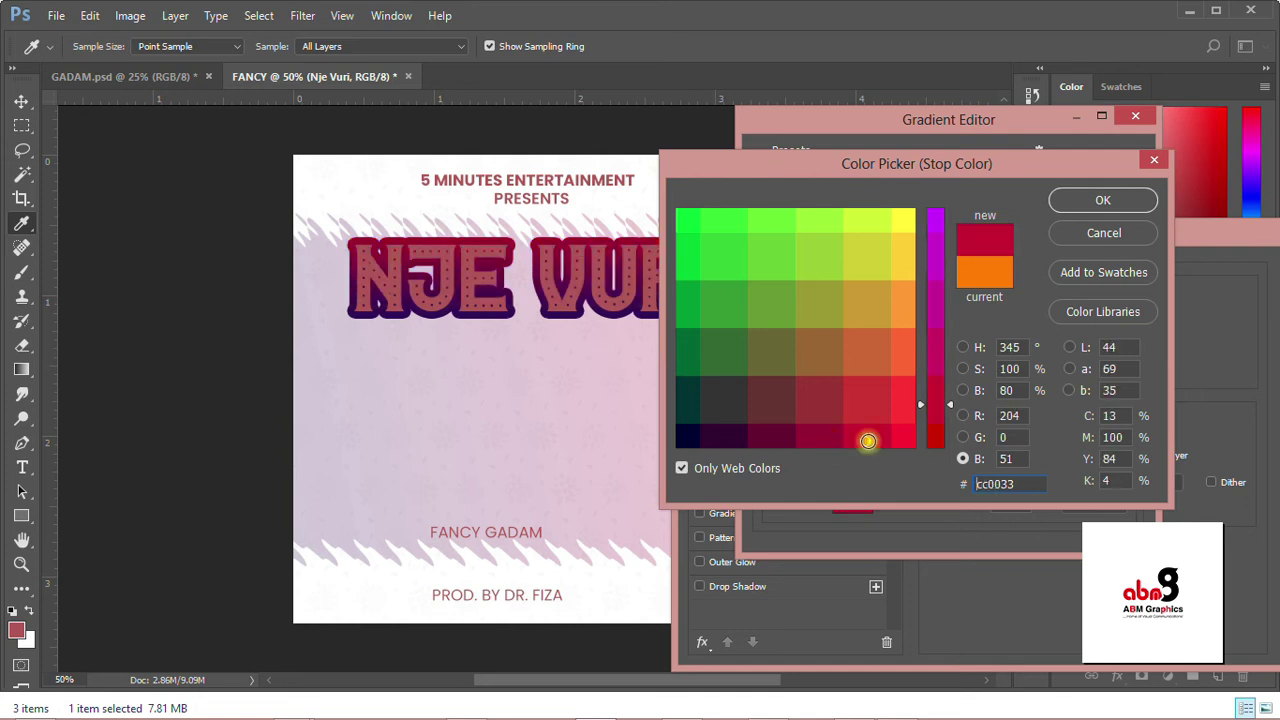
click(1074, 207)
click(1110, 163)
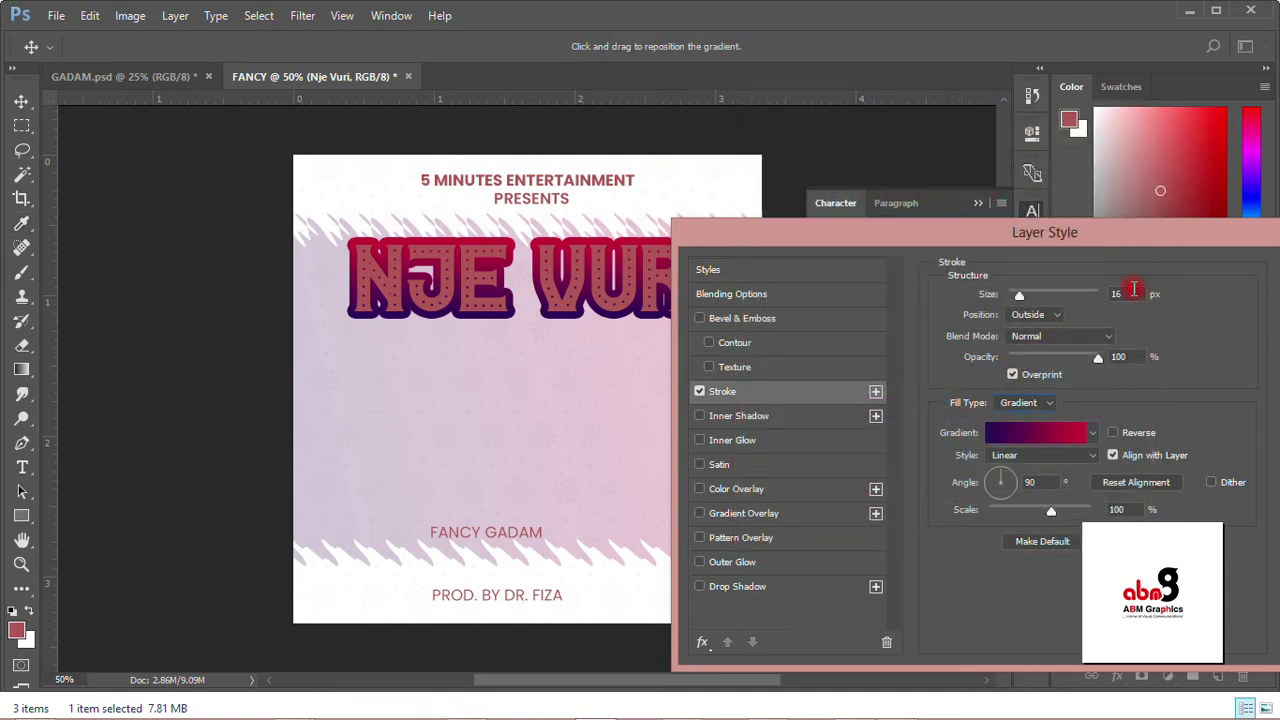
Step: Set the title's stroke size to 10 px, turn off Overprint and apply the layer style
text(10)
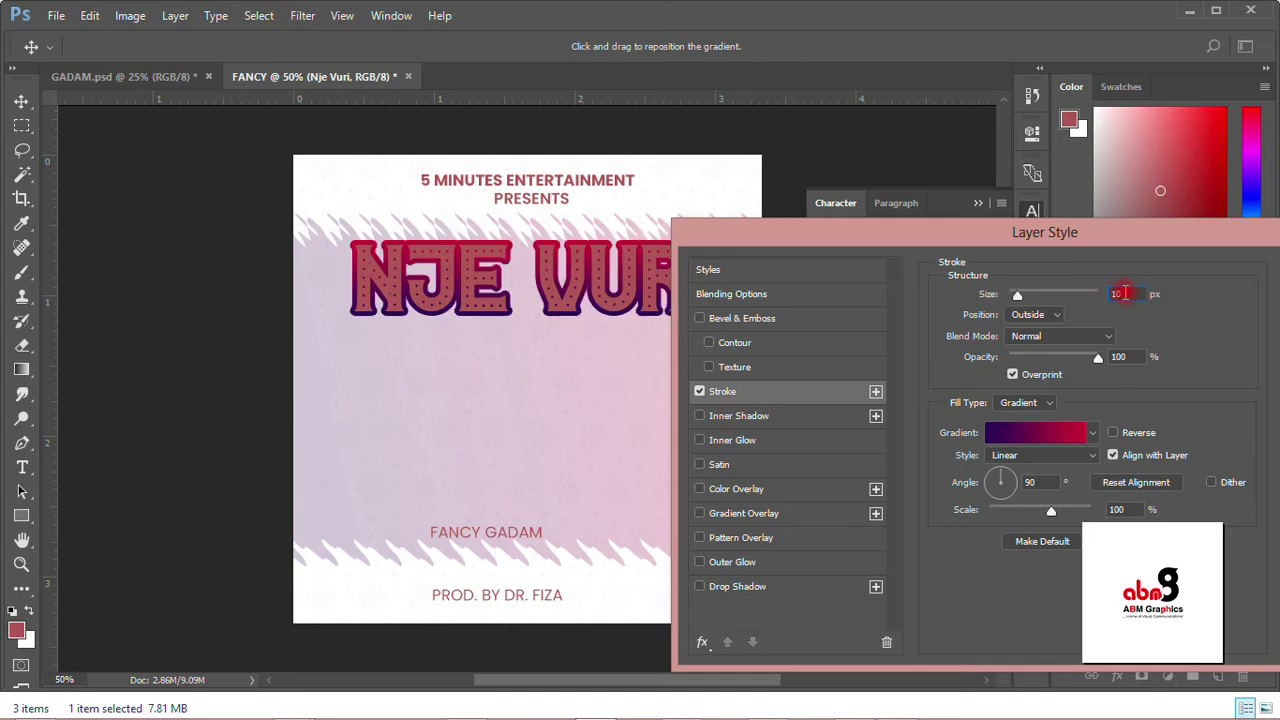
click(1094, 295)
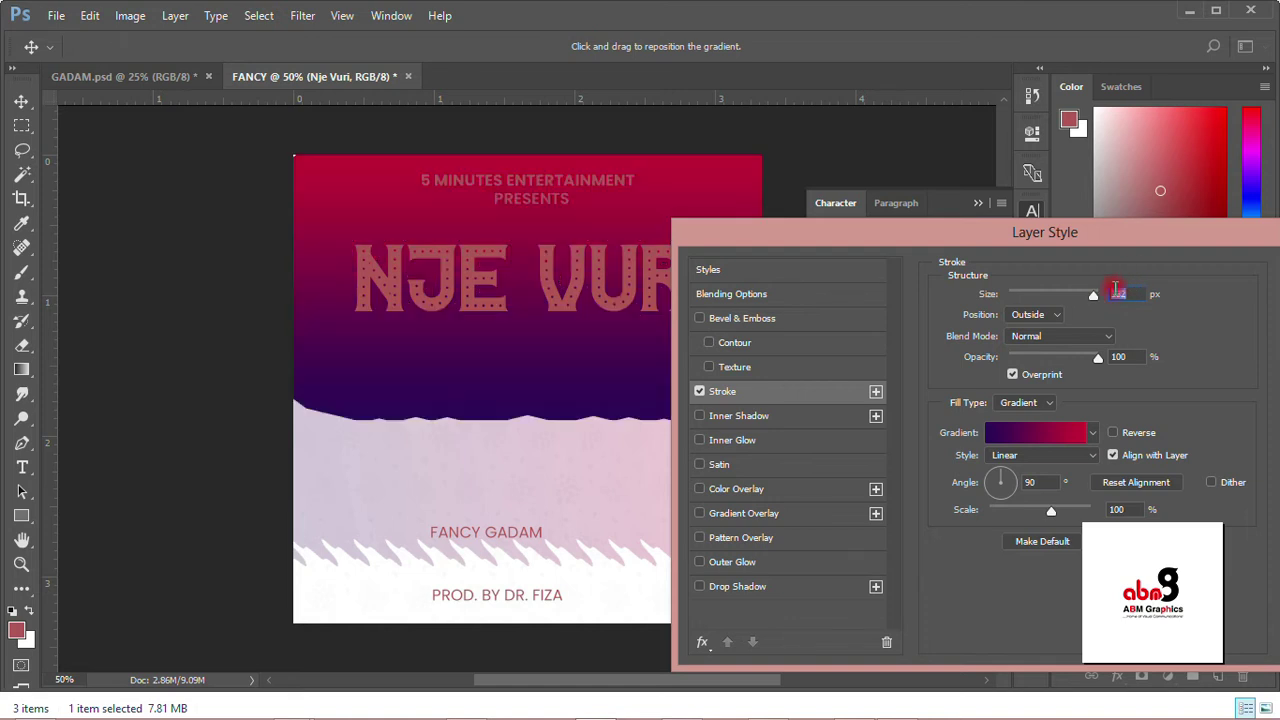
text(10)
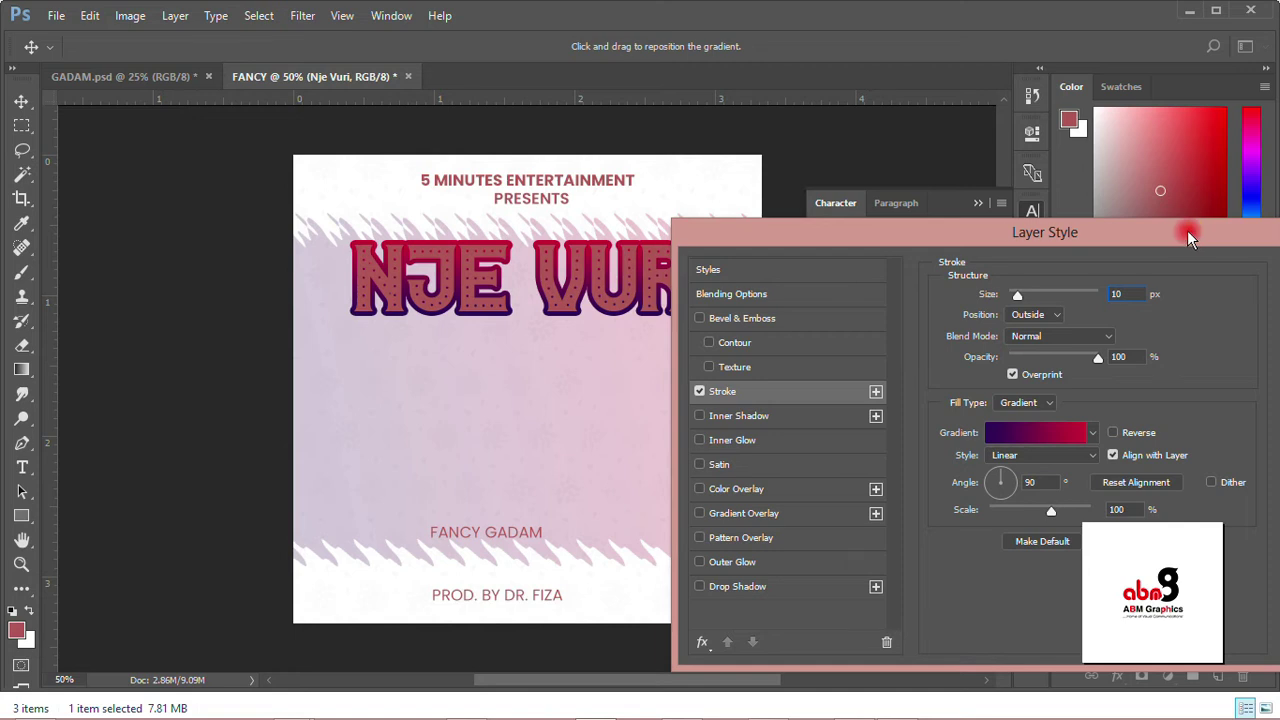
drag(1191, 237, 1183, 237)
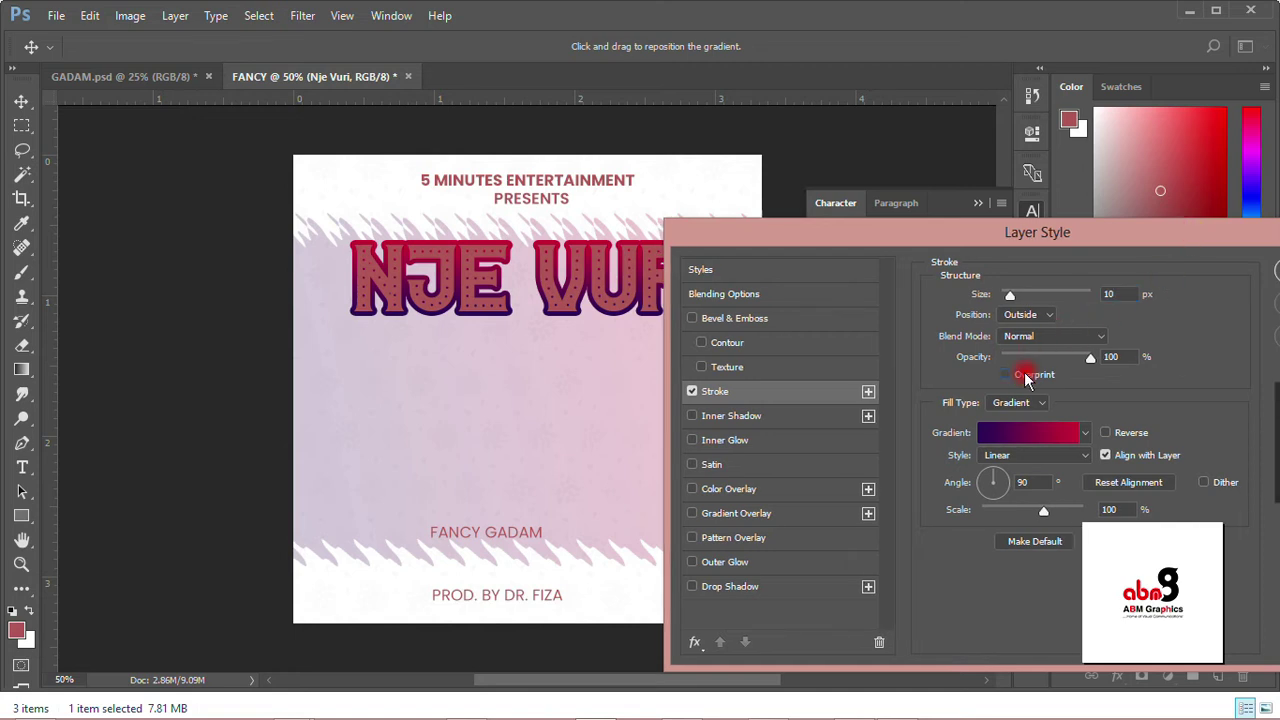
drag(1109, 234, 855, 235)
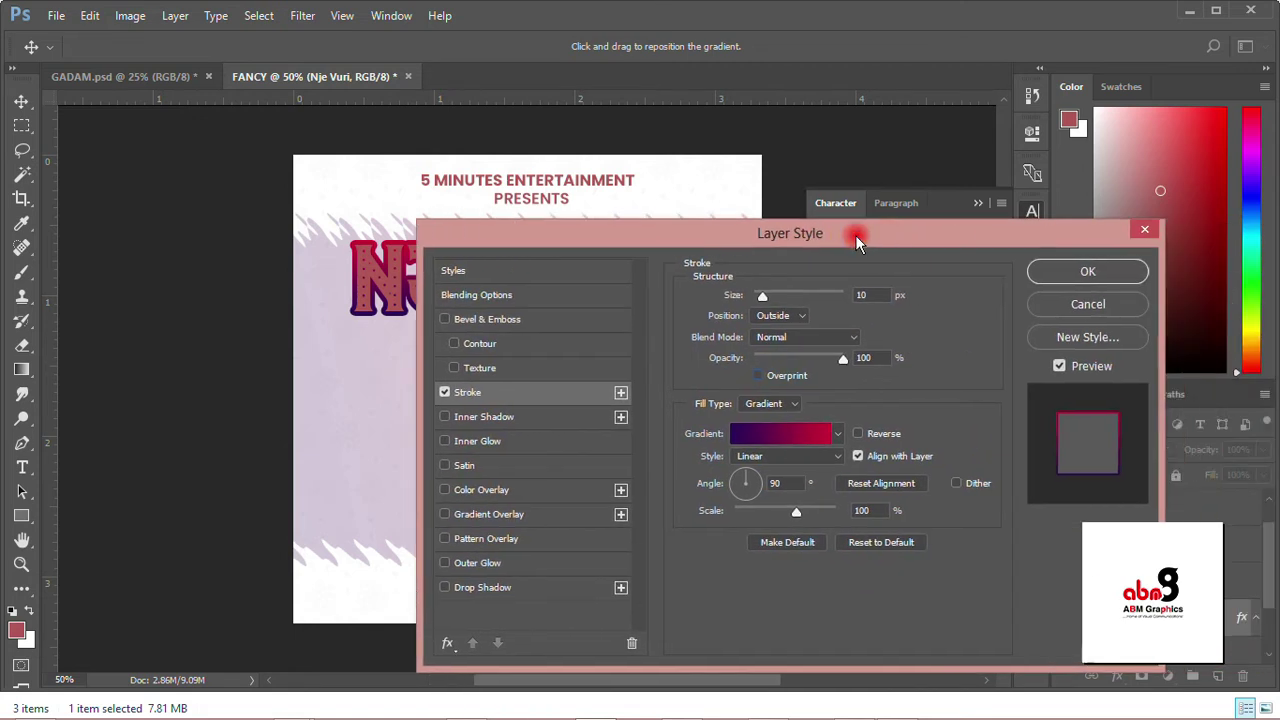
click(1040, 270)
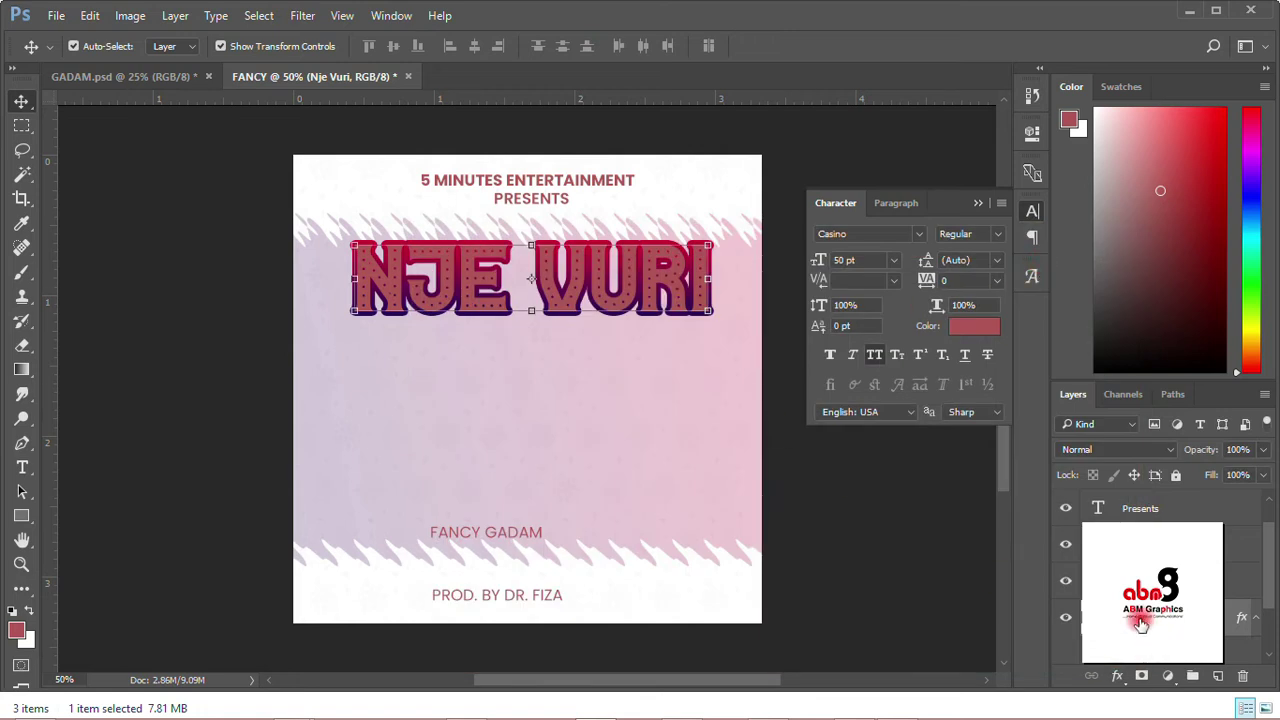
Step: Lower the fill of the NJE VURI layer until only its gradient outline shows, and select the Presents layer
click(1216, 478)
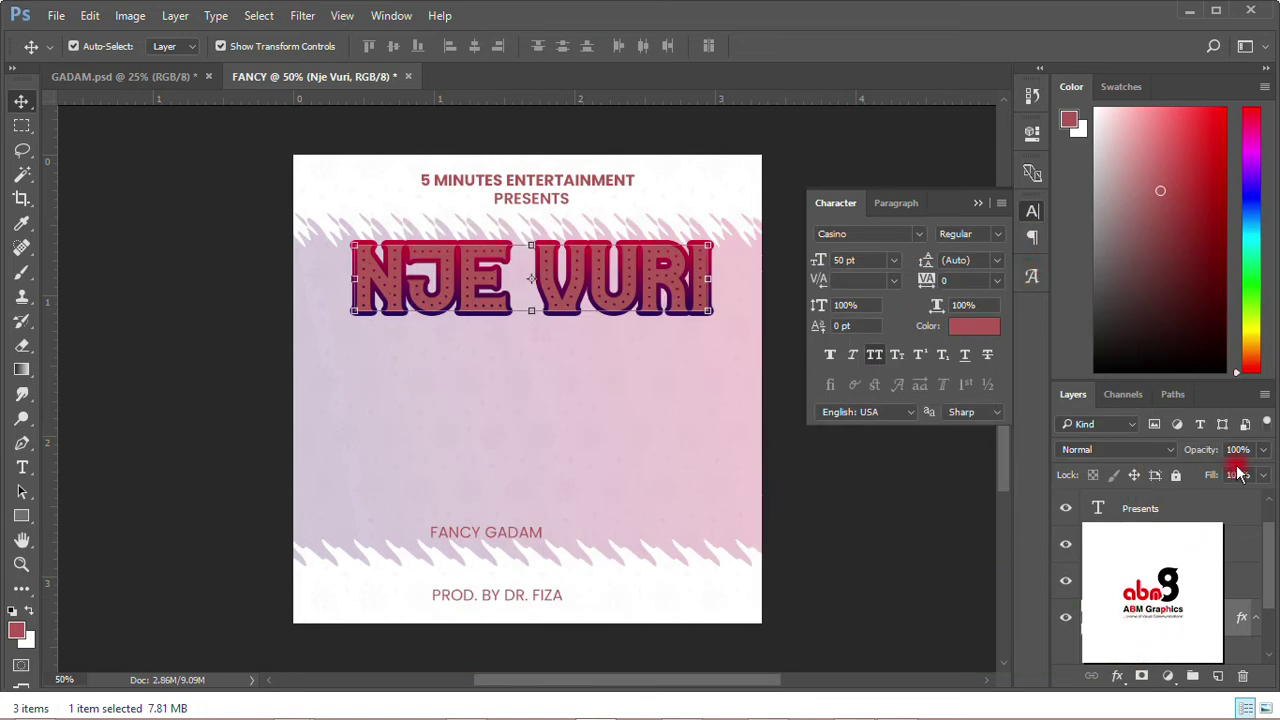
mouse_move(1260, 478)
mouse_down()
mouse_move(1258, 498)
mouse_move(1164, 503)
mouse_up()
click(1163, 506)
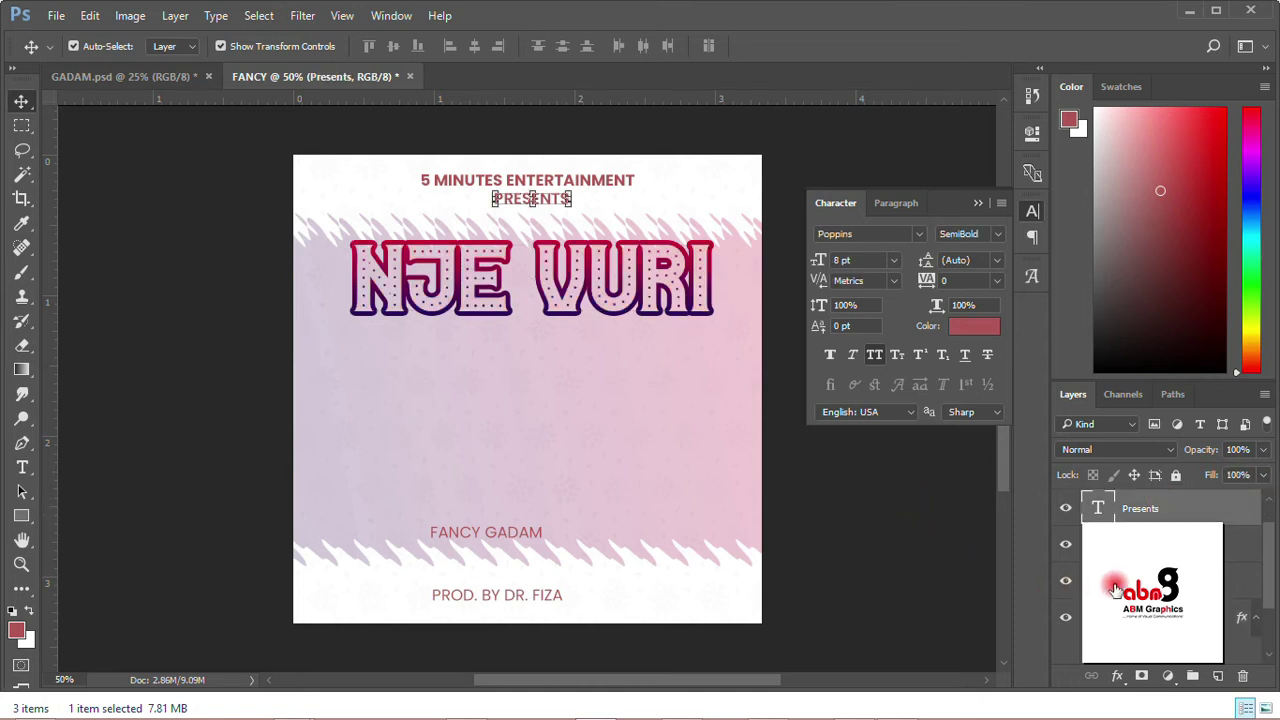
Step: Set the NJE VURI title's stroke size to 5 px
click(663, 263)
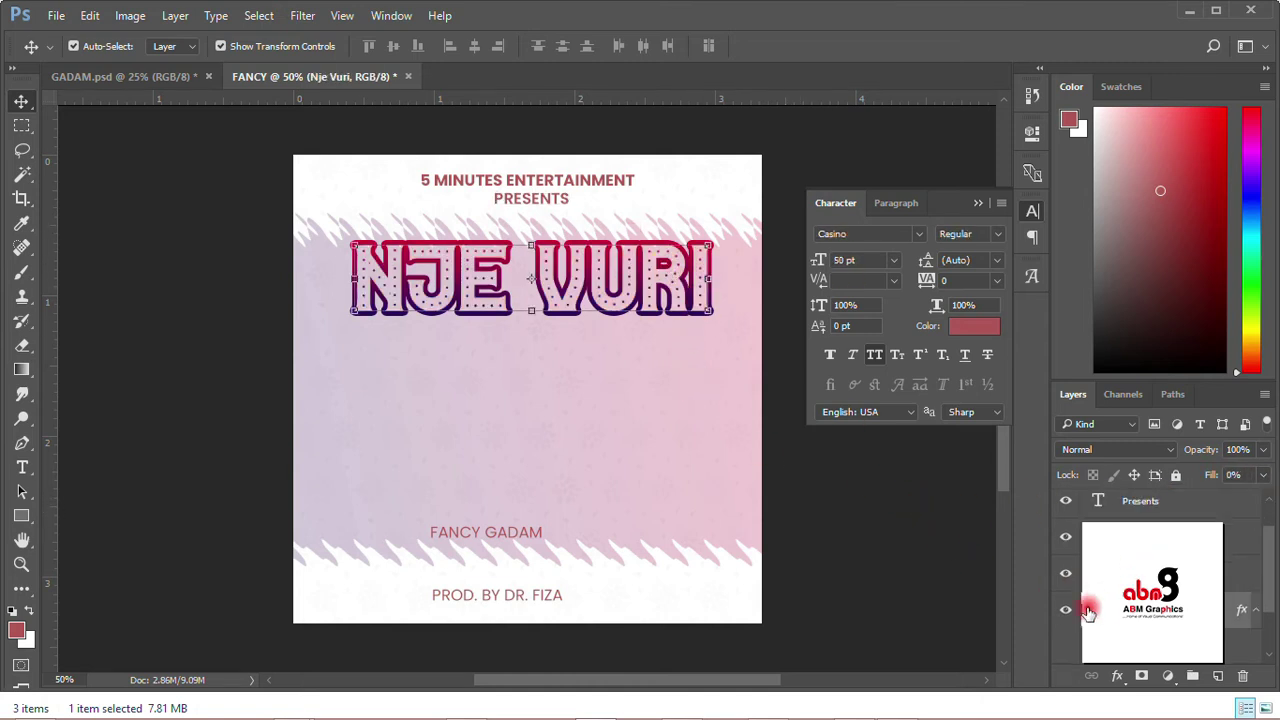
click(1117, 676)
click(1105, 497)
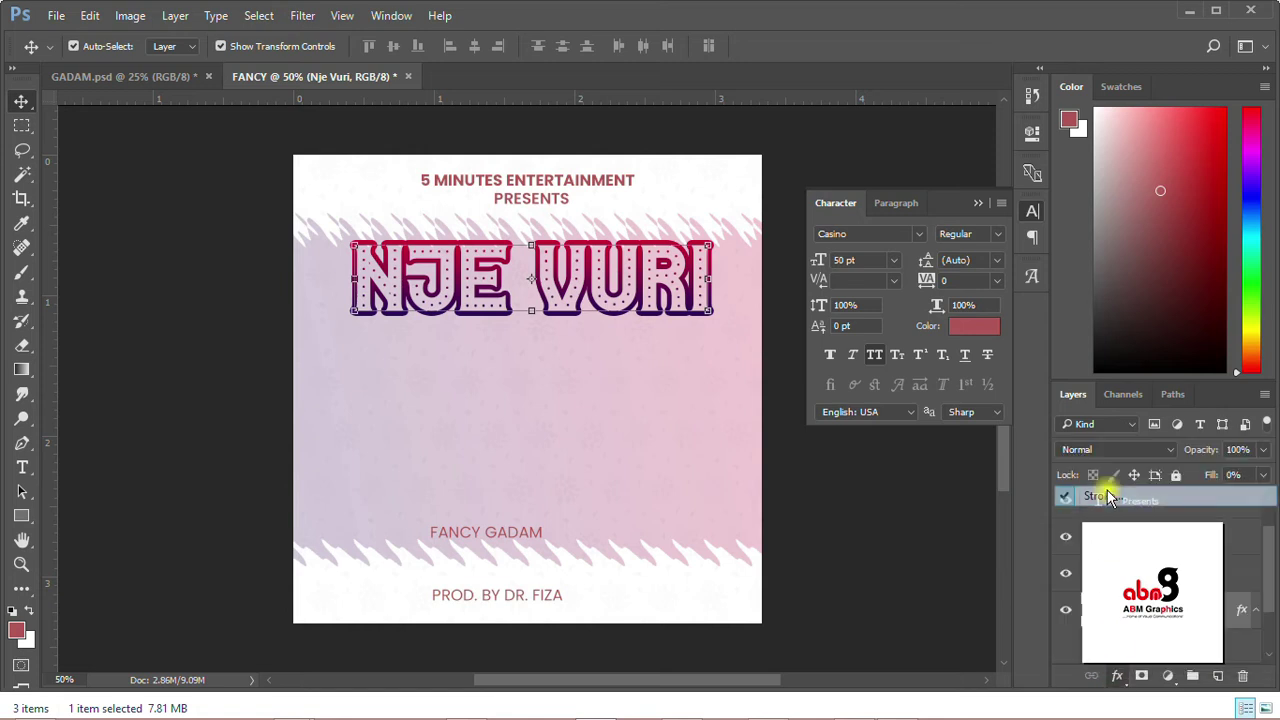
drag(837, 228, 950, 268)
text(5)
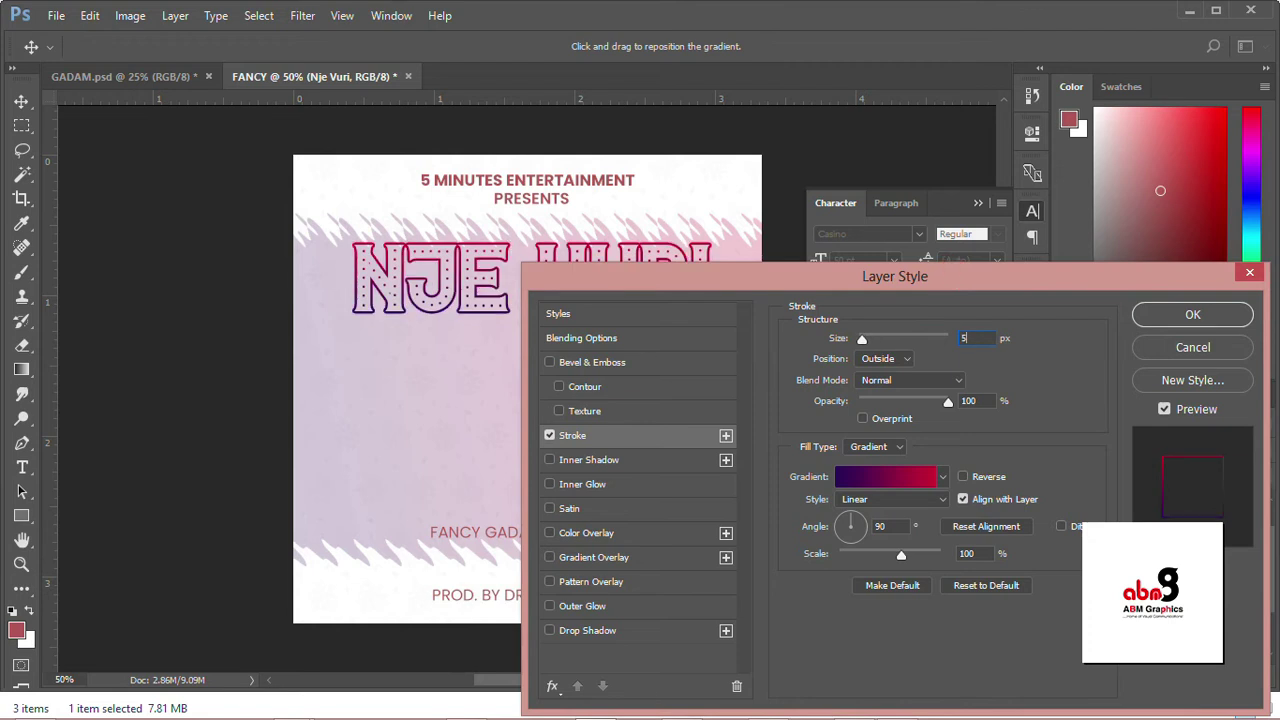
Step: Change the crimson end stop of the title's stroke gradient to pure red ff0000 and accept the gradient
click(883, 477)
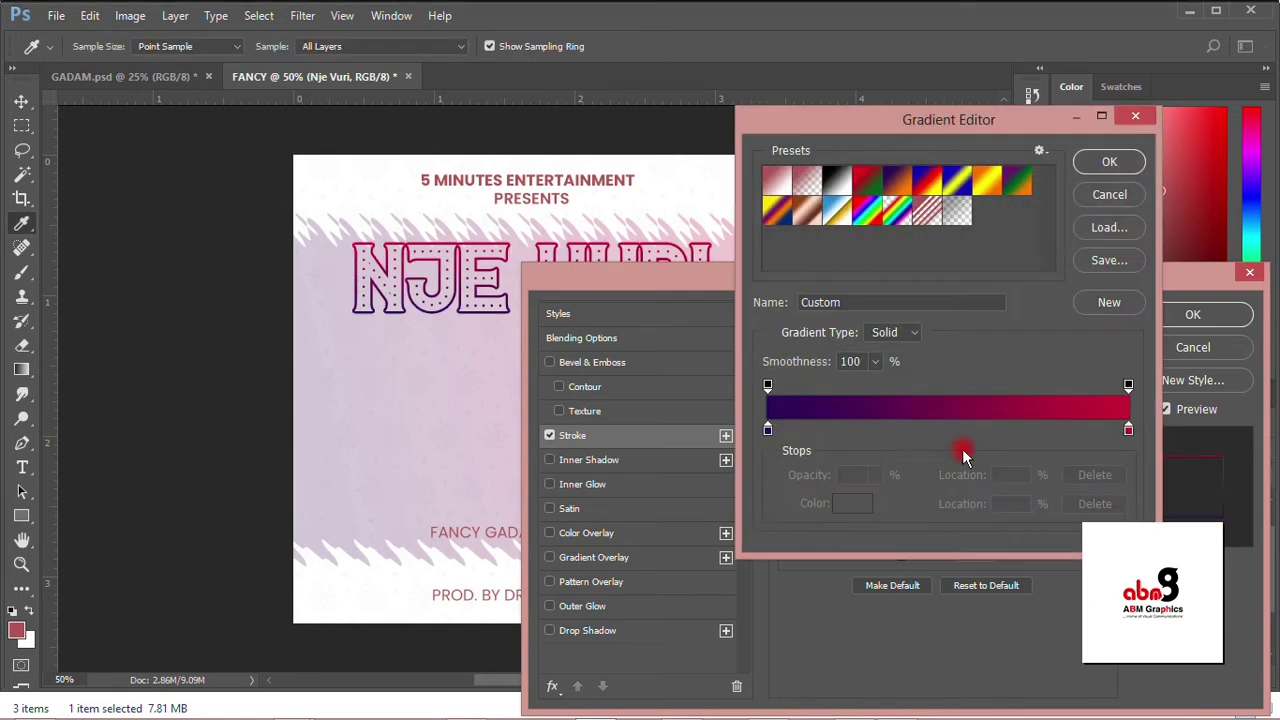
double_click(1130, 430)
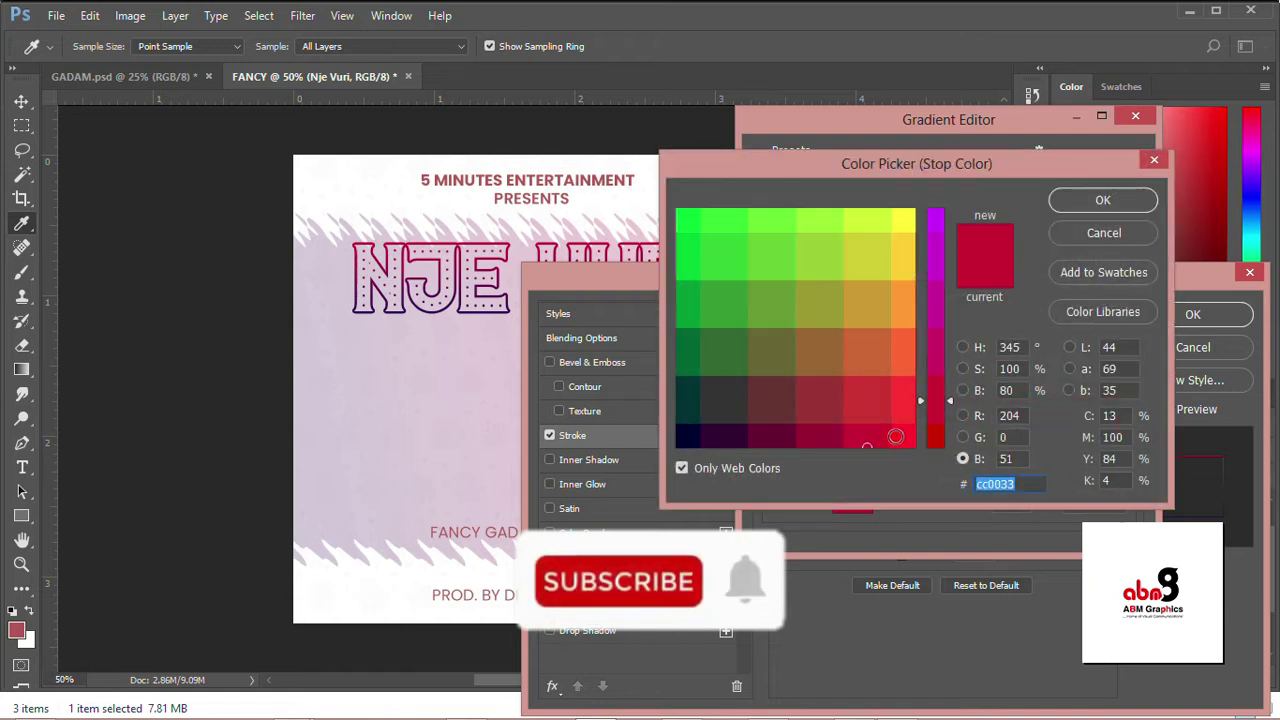
click(912, 443)
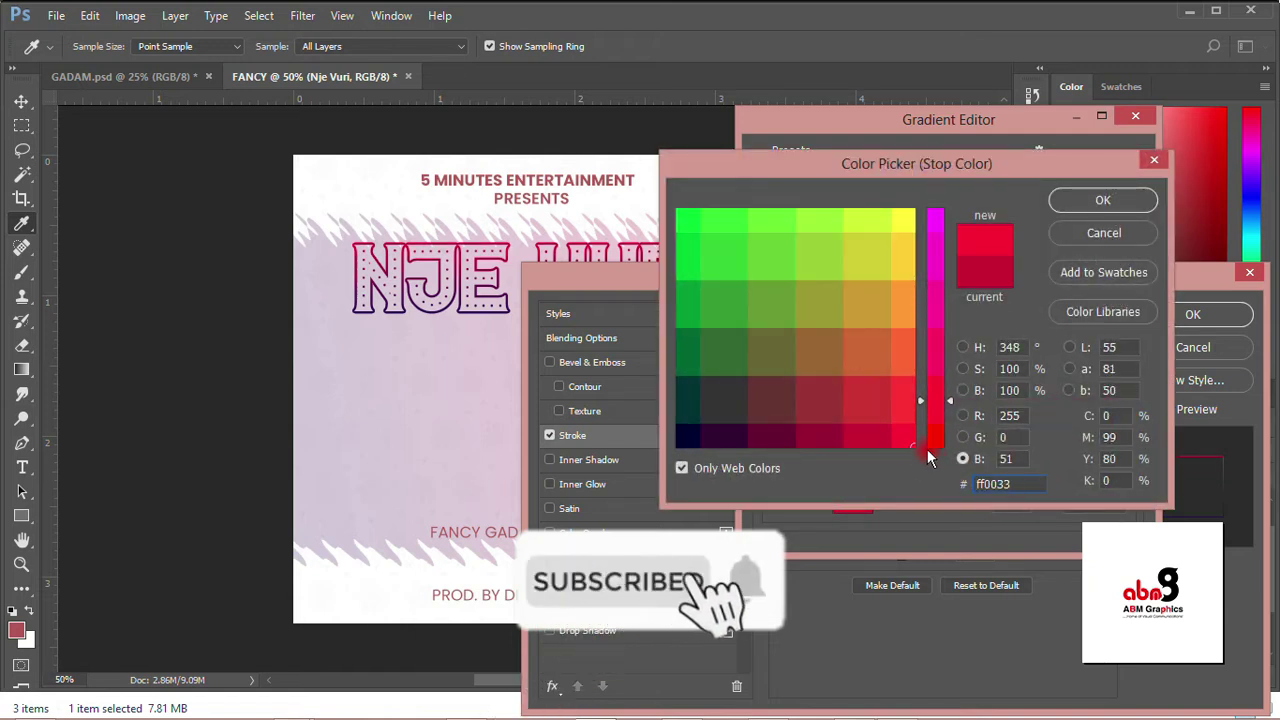
click(934, 437)
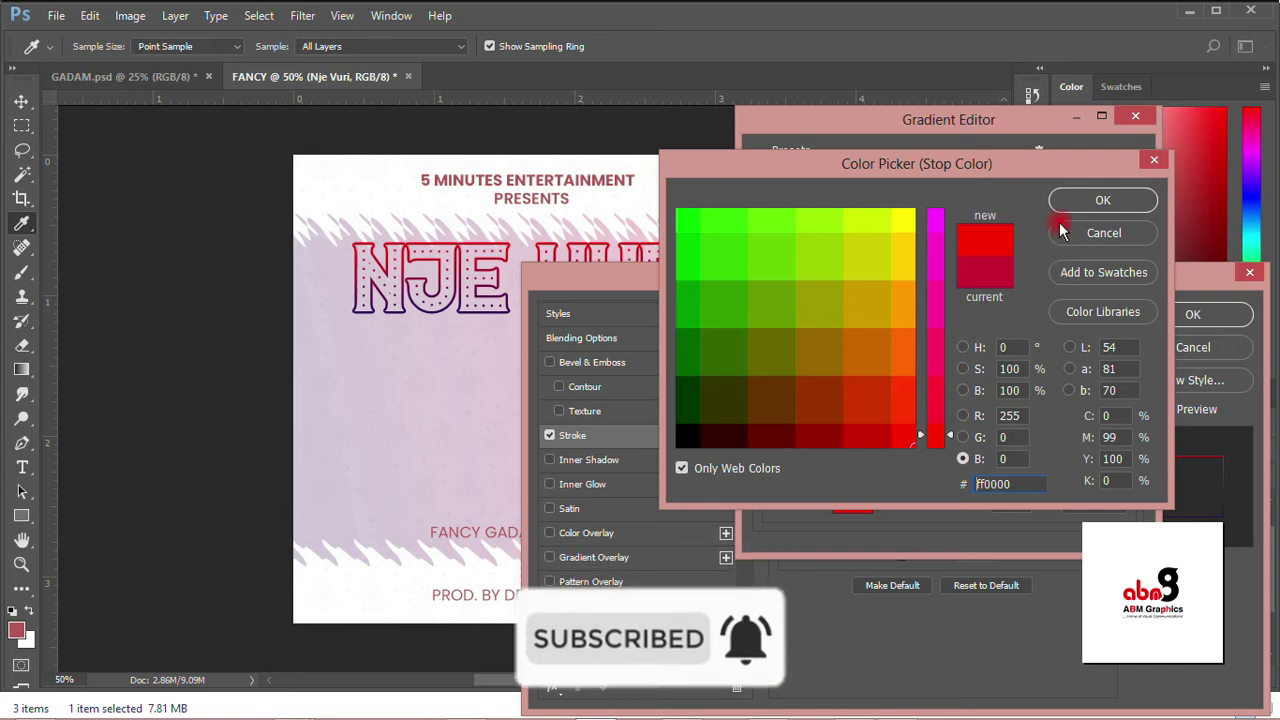
click(1102, 200)
click(1115, 157)
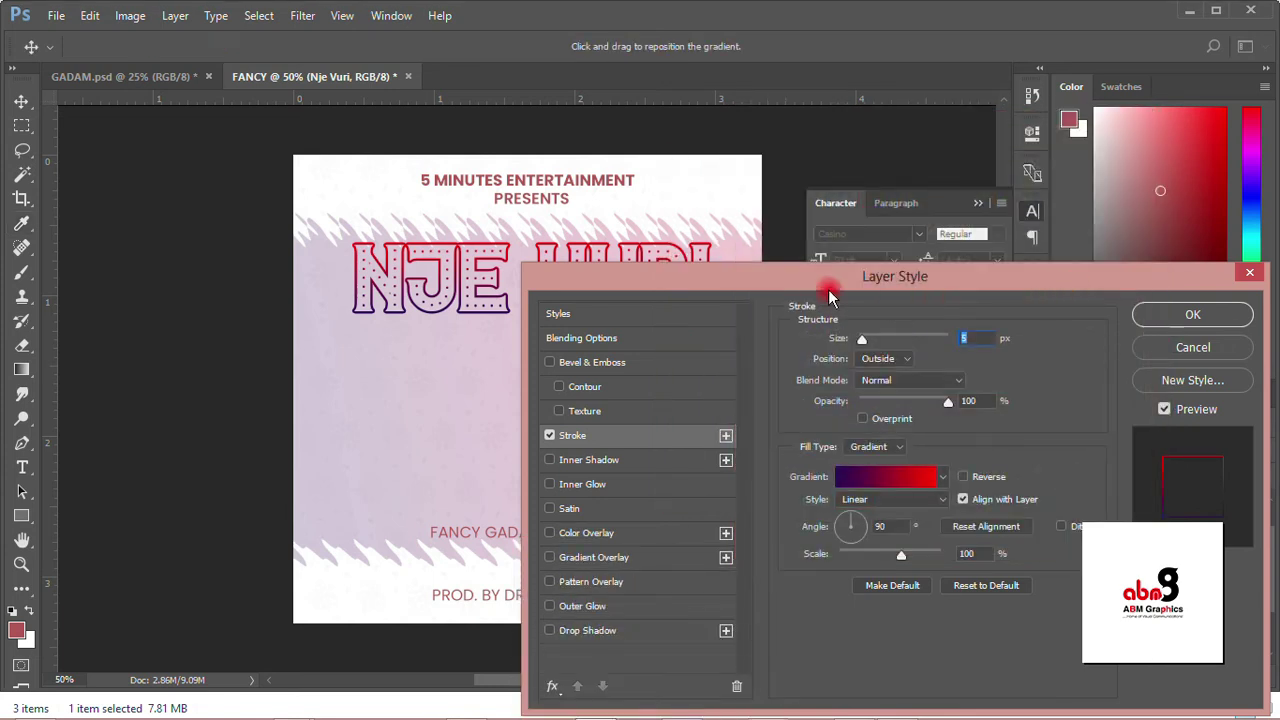
Step: Set the title's stroke gradient angle to 10° and apply the layer style
mouse_move(861, 276)
mouse_down()
mouse_move(875, 607)
mouse_move(878, 288)
mouse_up()
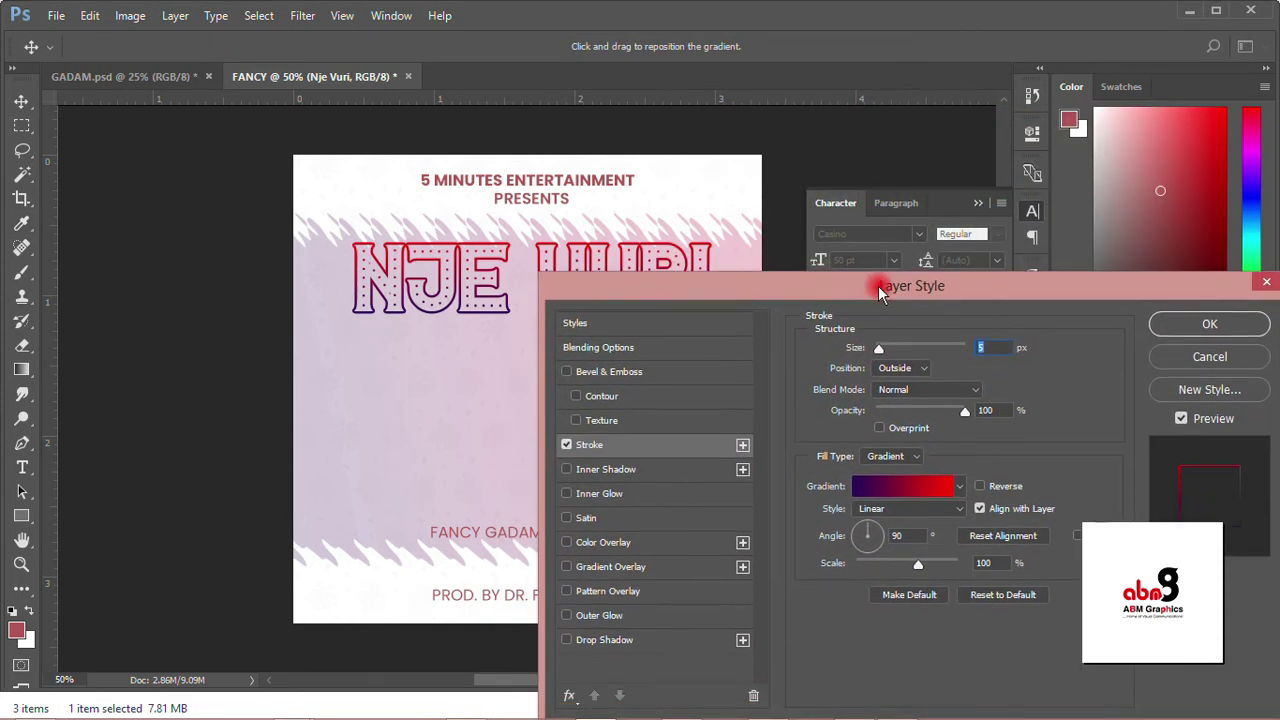
click(886, 540)
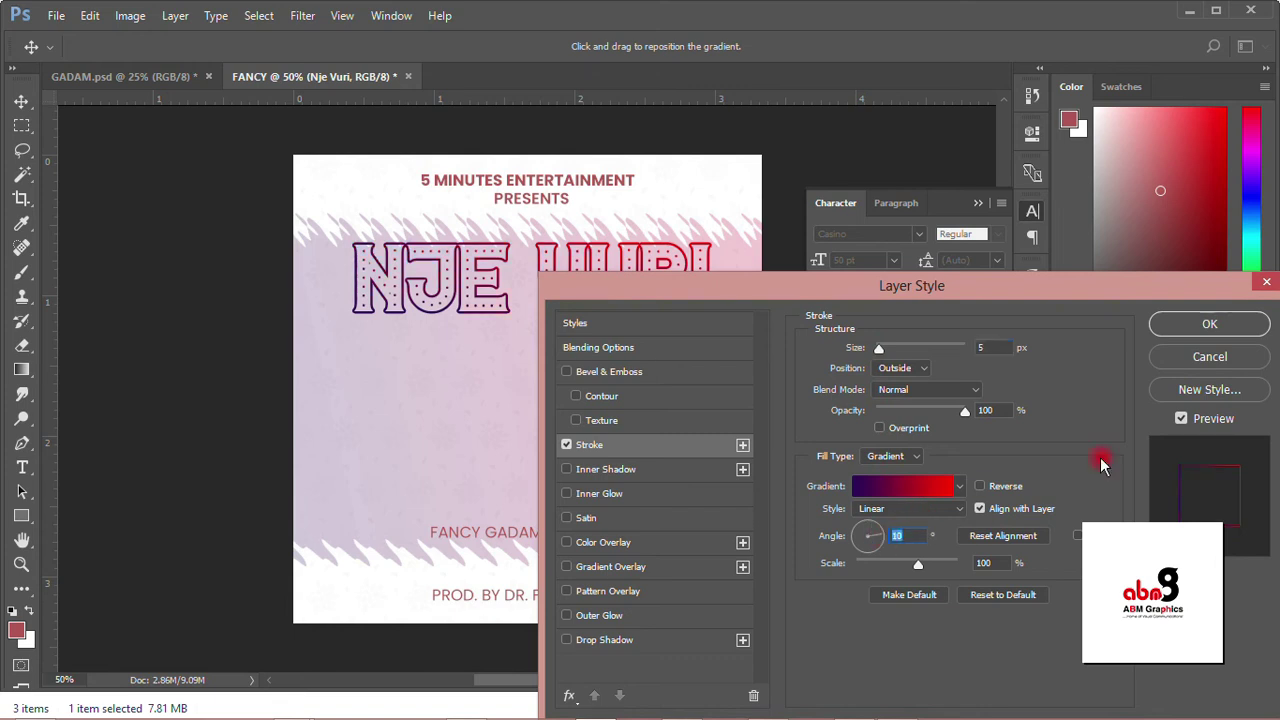
click(1180, 324)
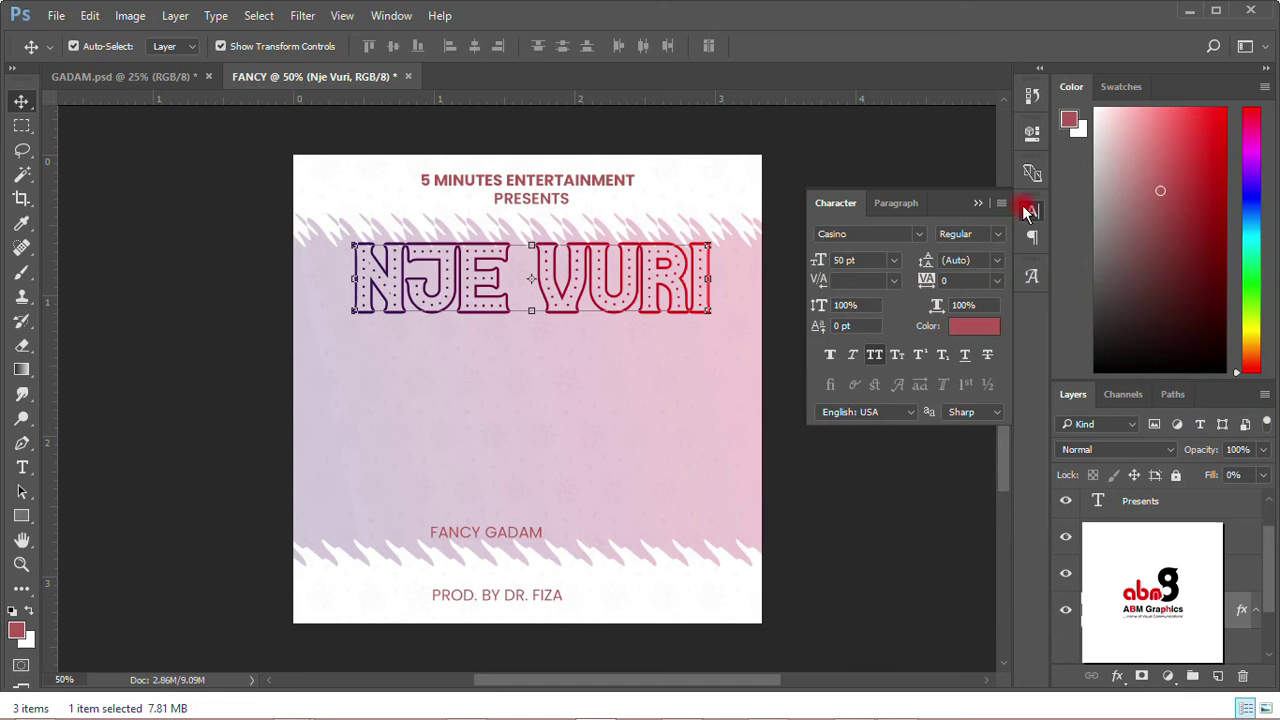
click(1027, 213)
click(863, 321)
Step: Save the document as a Photoshop file named FANCY with Maximize Compatibility on
click(56, 15)
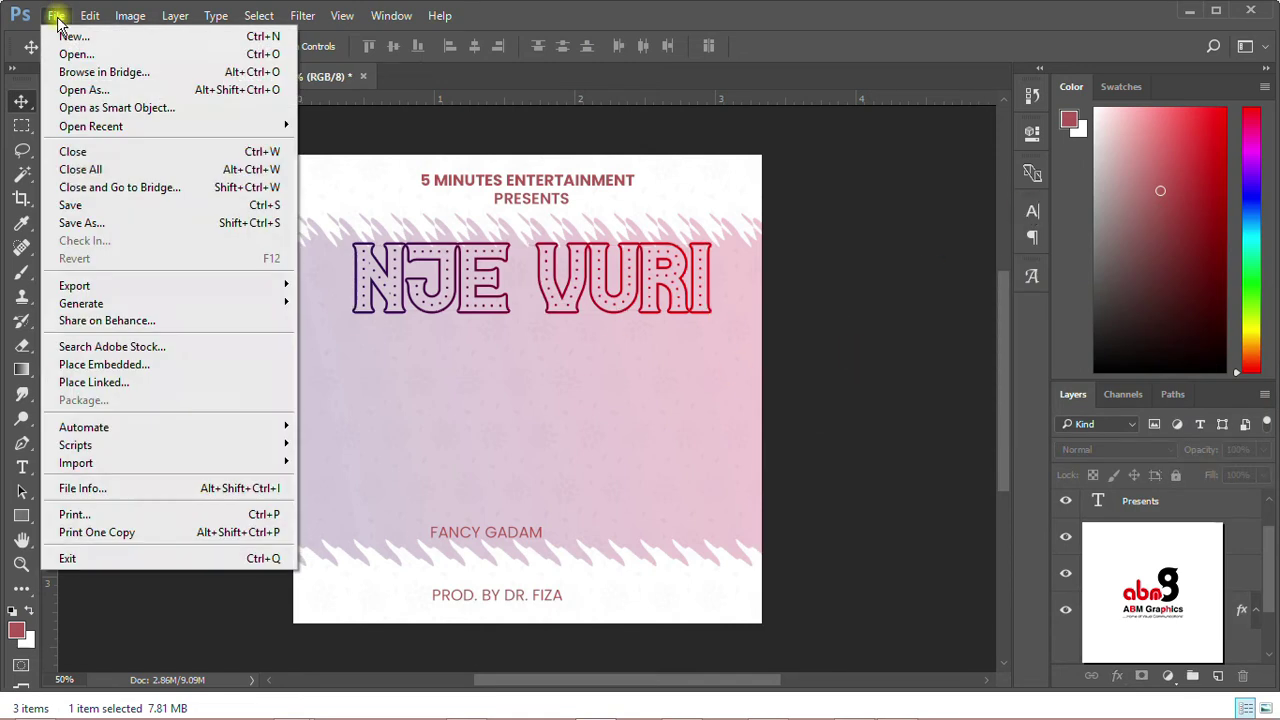
click(75, 202)
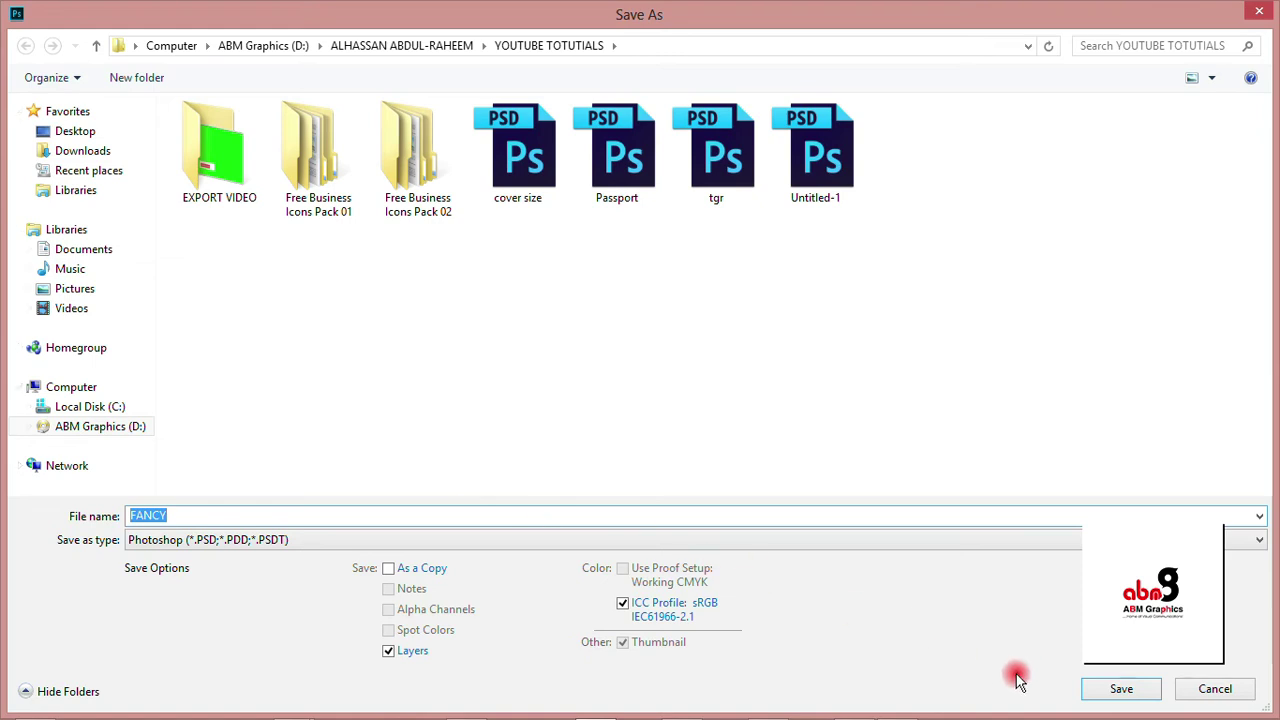
click(1121, 689)
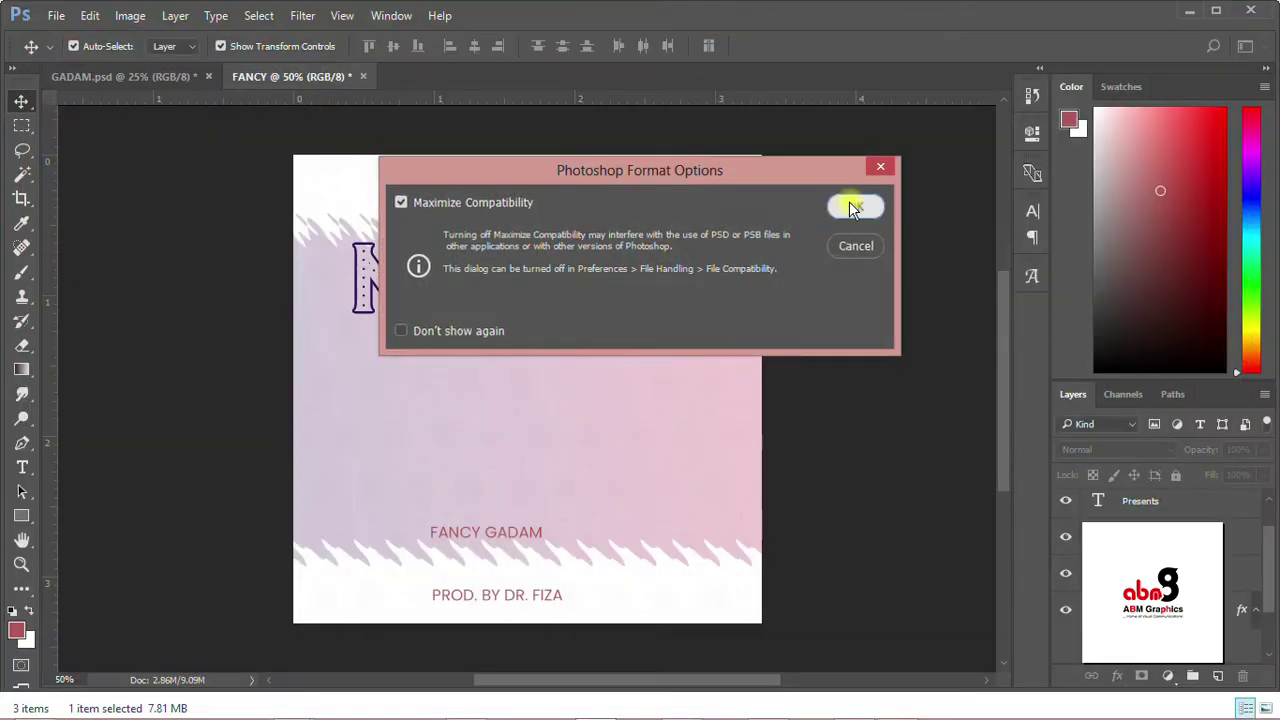
click(853, 208)
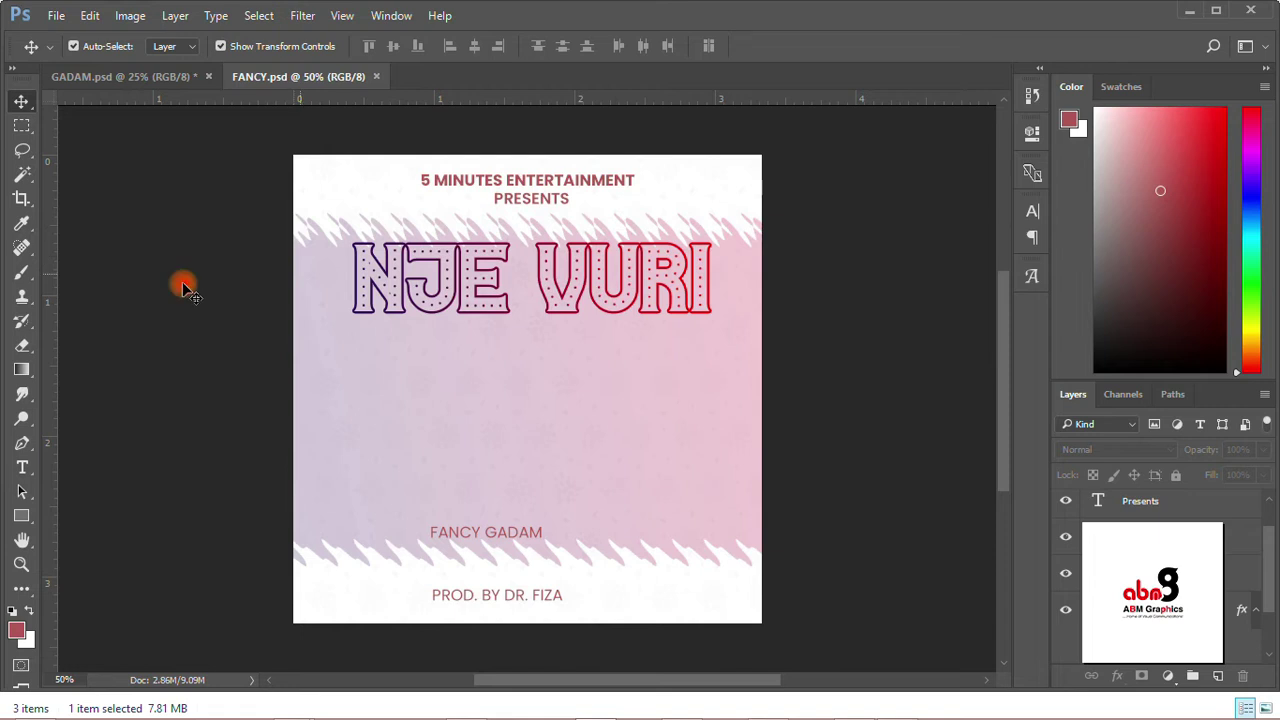
Step: Shift the NJE VURI title slightly left, keeping its height on the cover, and deselect it
drag(651, 287, 624, 291)
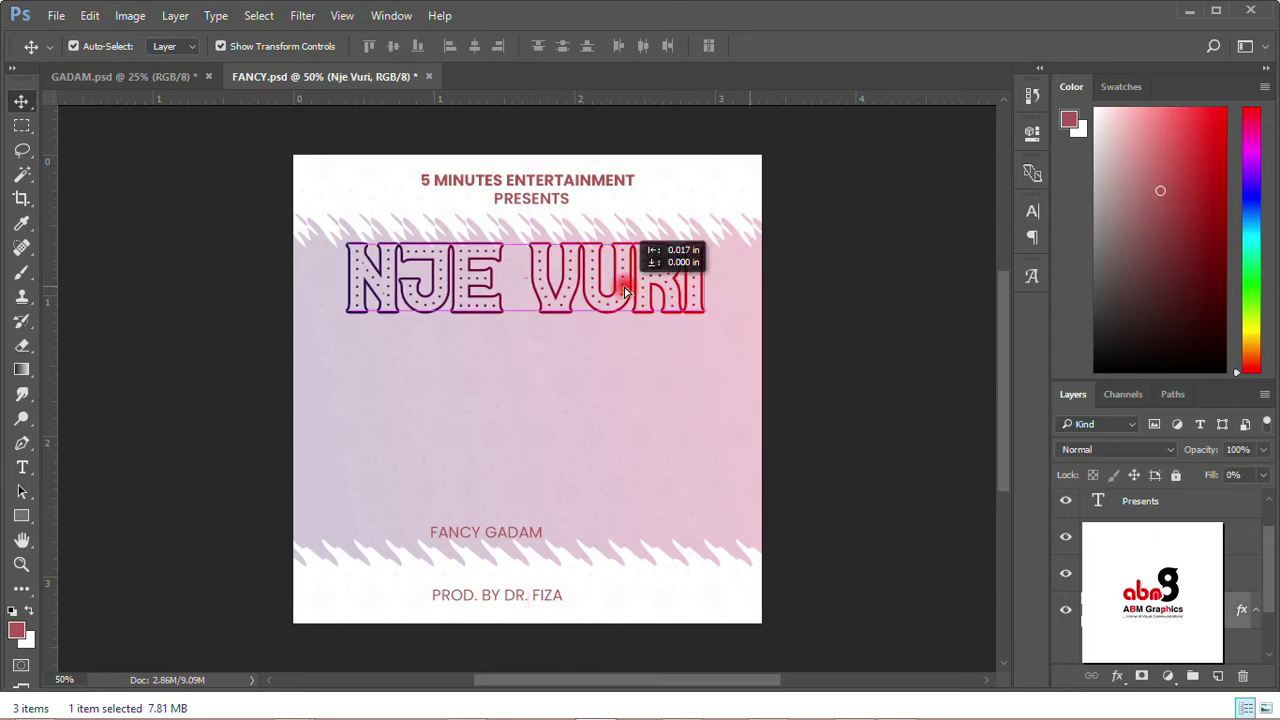
click(857, 417)
Step: Turn off All Caps for the FANCY GADAM text, enlarge it to 18 pt and move it slightly right
click(486, 531)
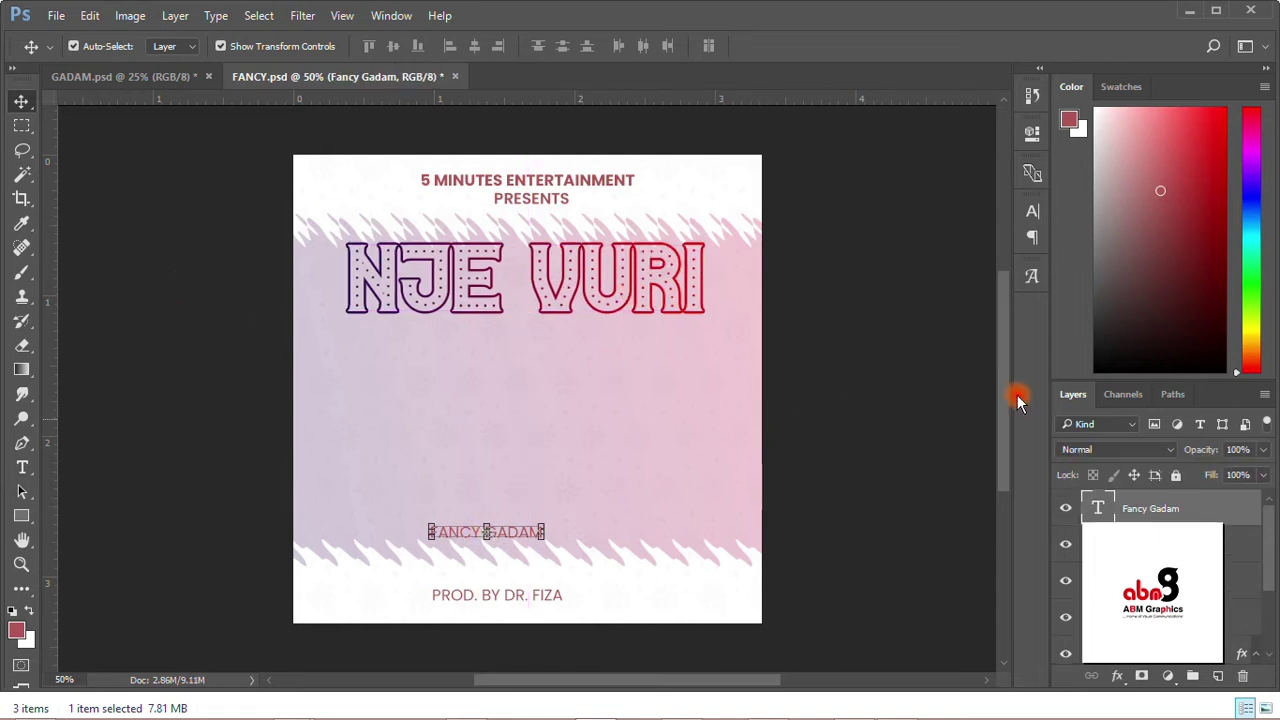
click(1034, 213)
click(872, 357)
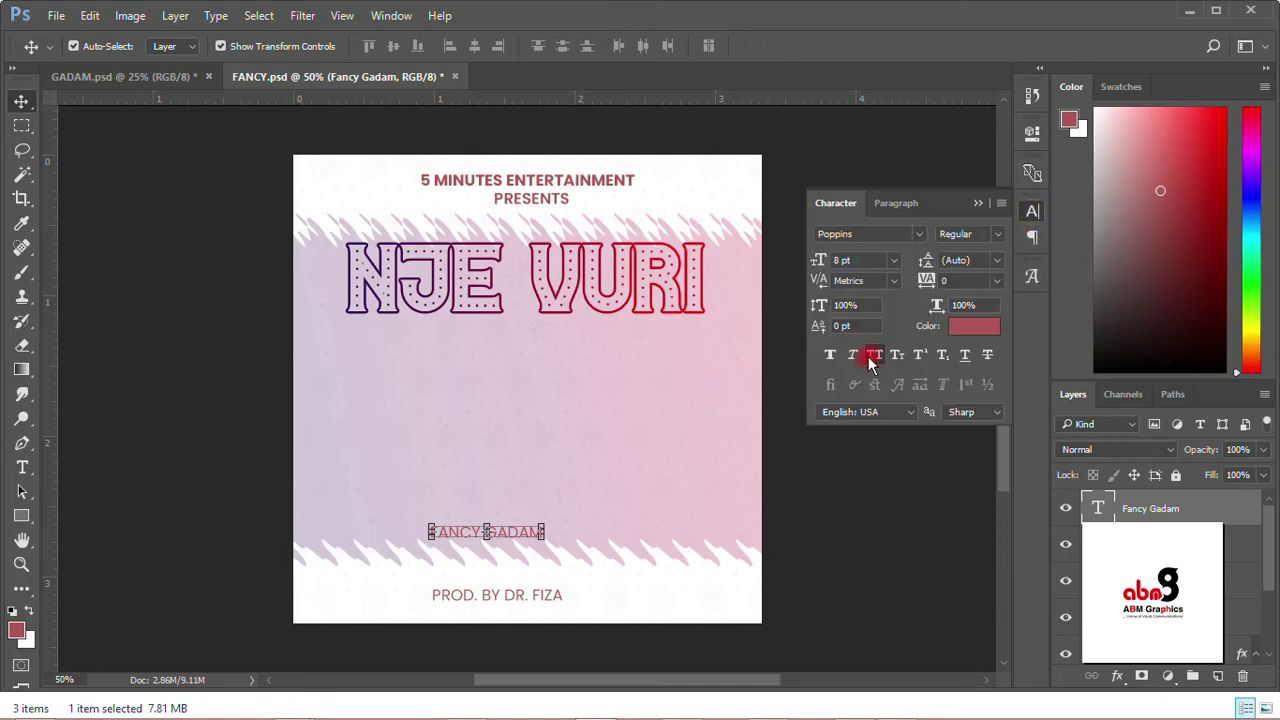
click(872, 357)
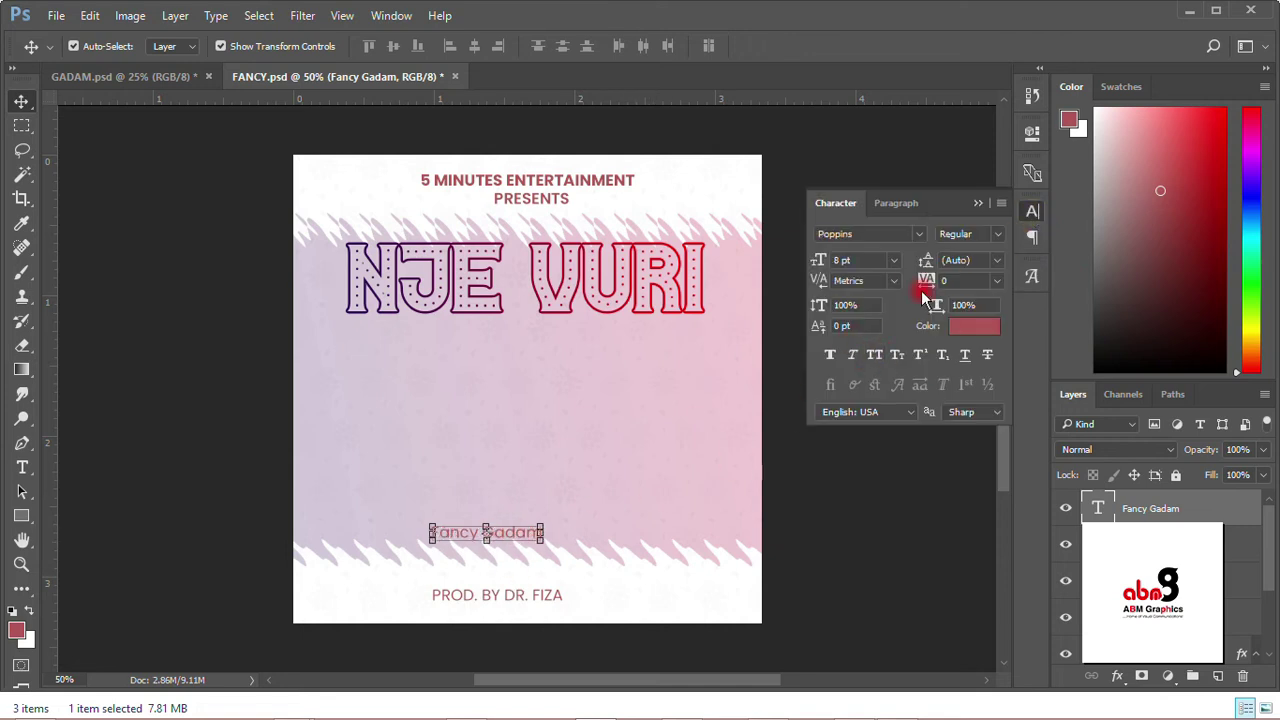
click(894, 260)
click(886, 466)
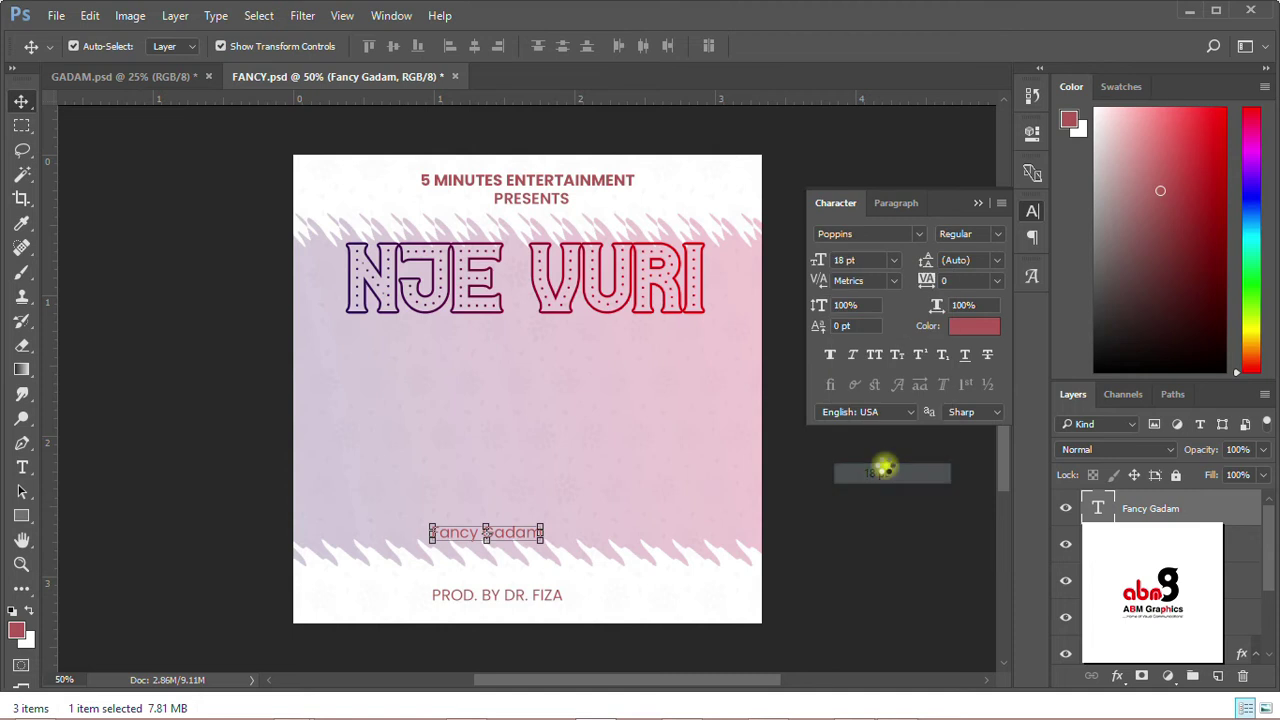
click(888, 472)
drag(529, 537, 567, 532)
Step: Copy the NJE VURI title's layer style and paste it onto the Fancy Gadam text layer
click(664, 272)
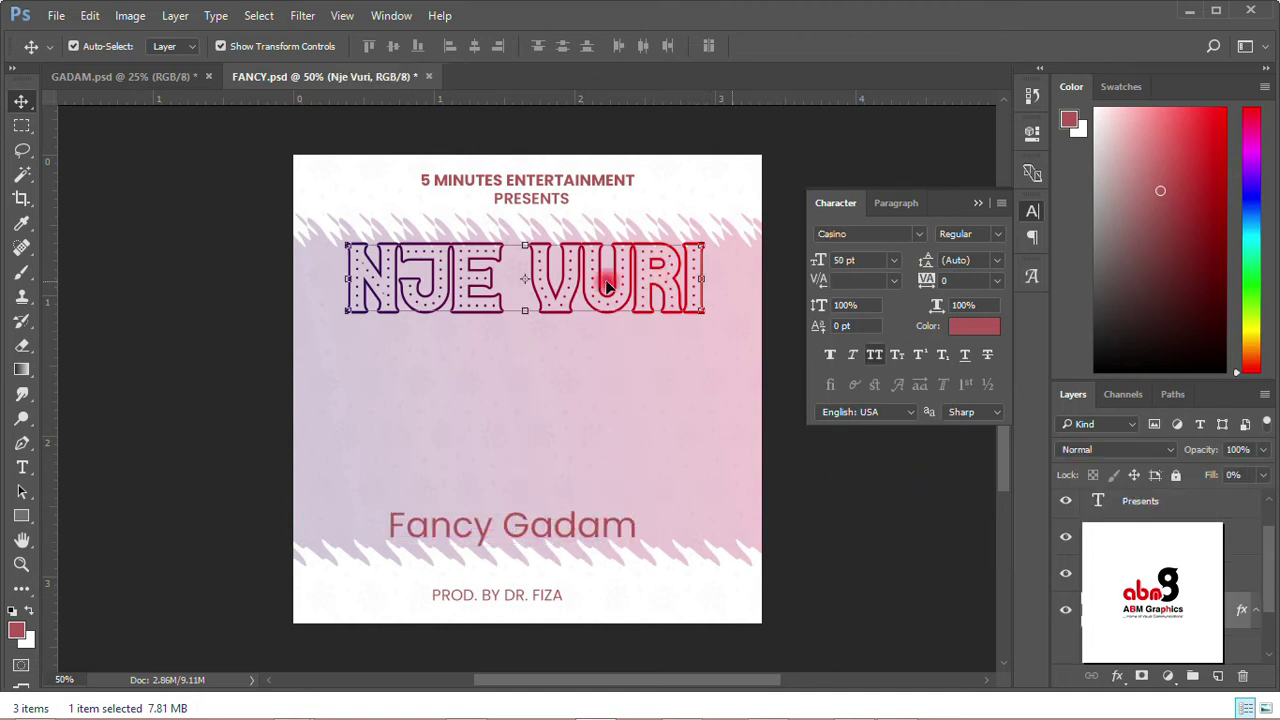
right_click(1130, 612)
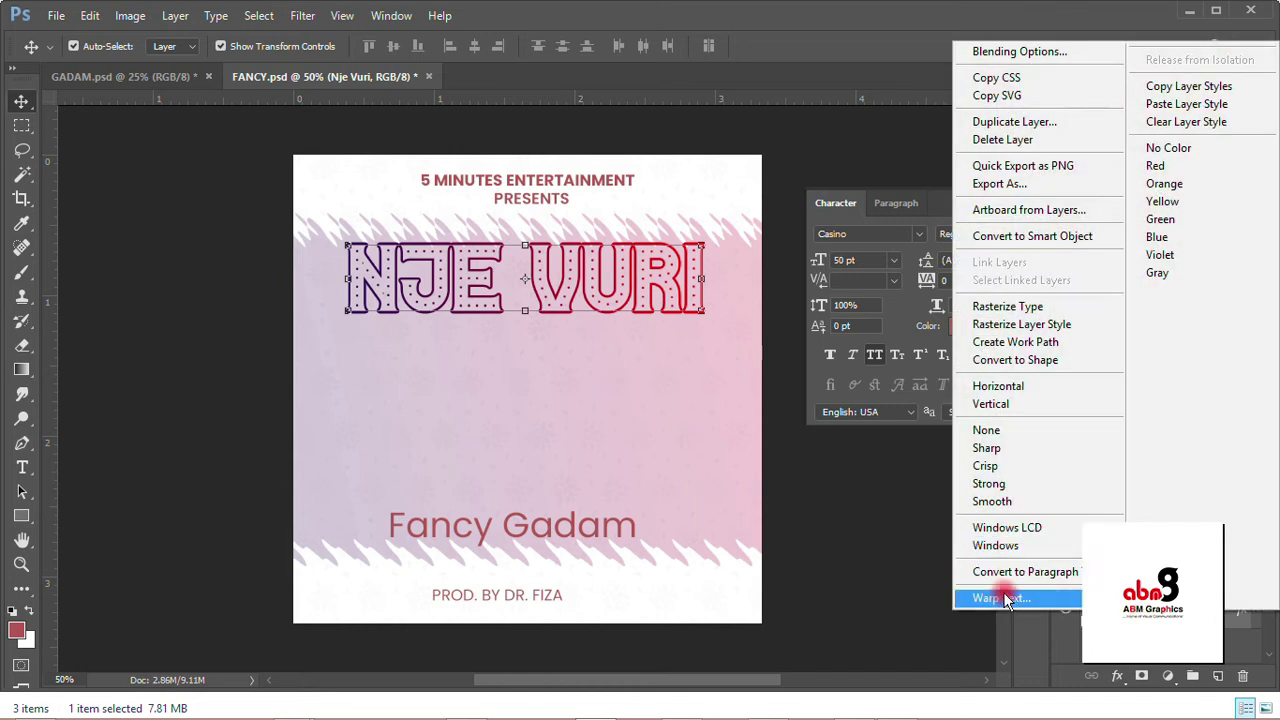
click(1188, 88)
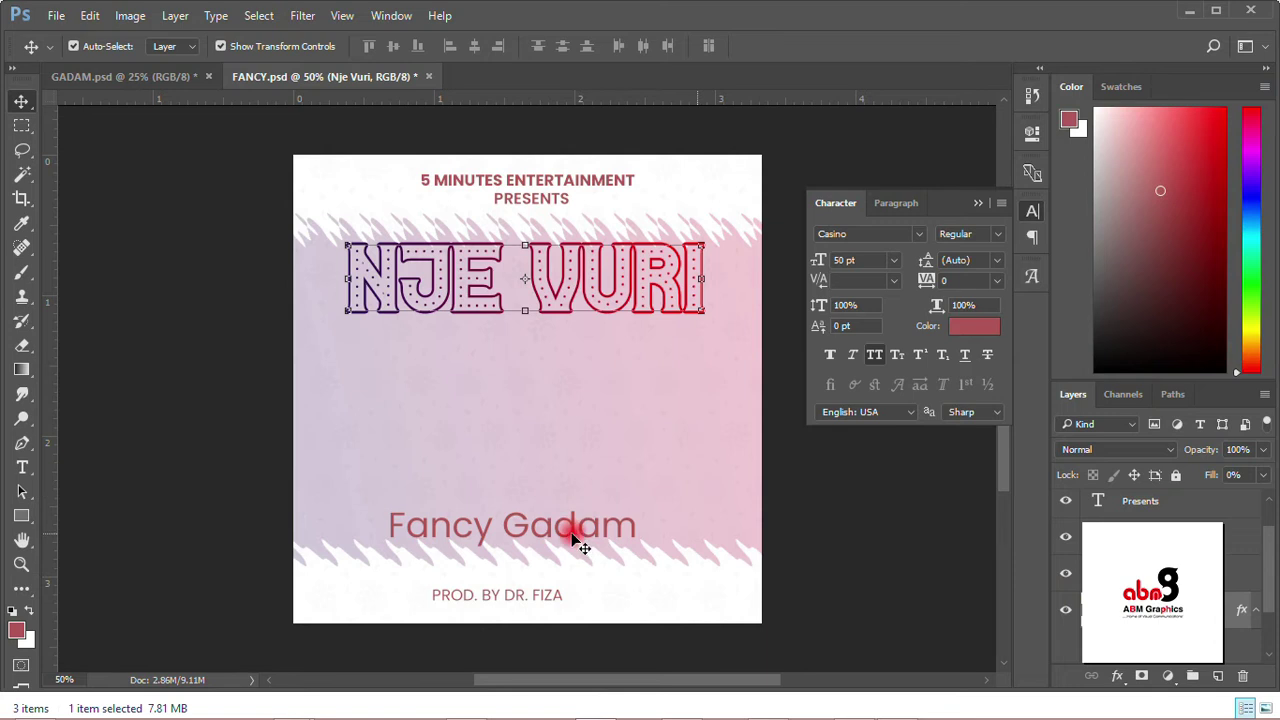
click(578, 540)
right_click(1182, 505)
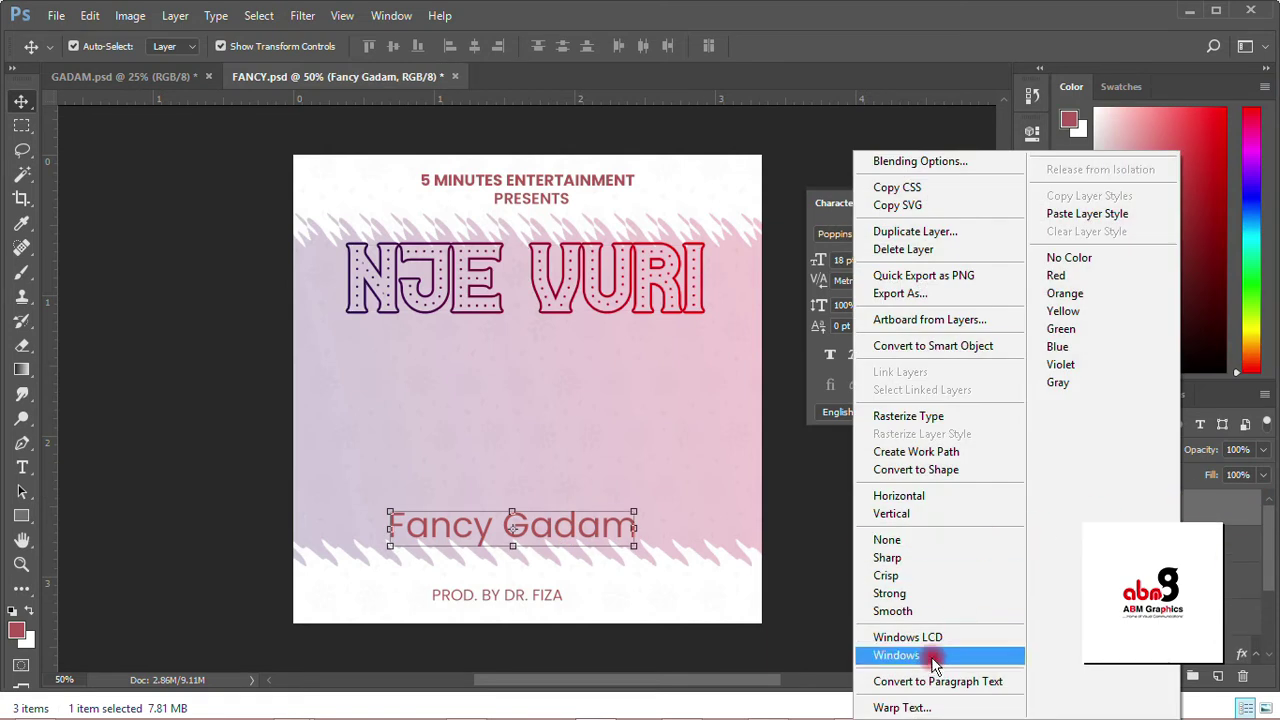
click(1090, 212)
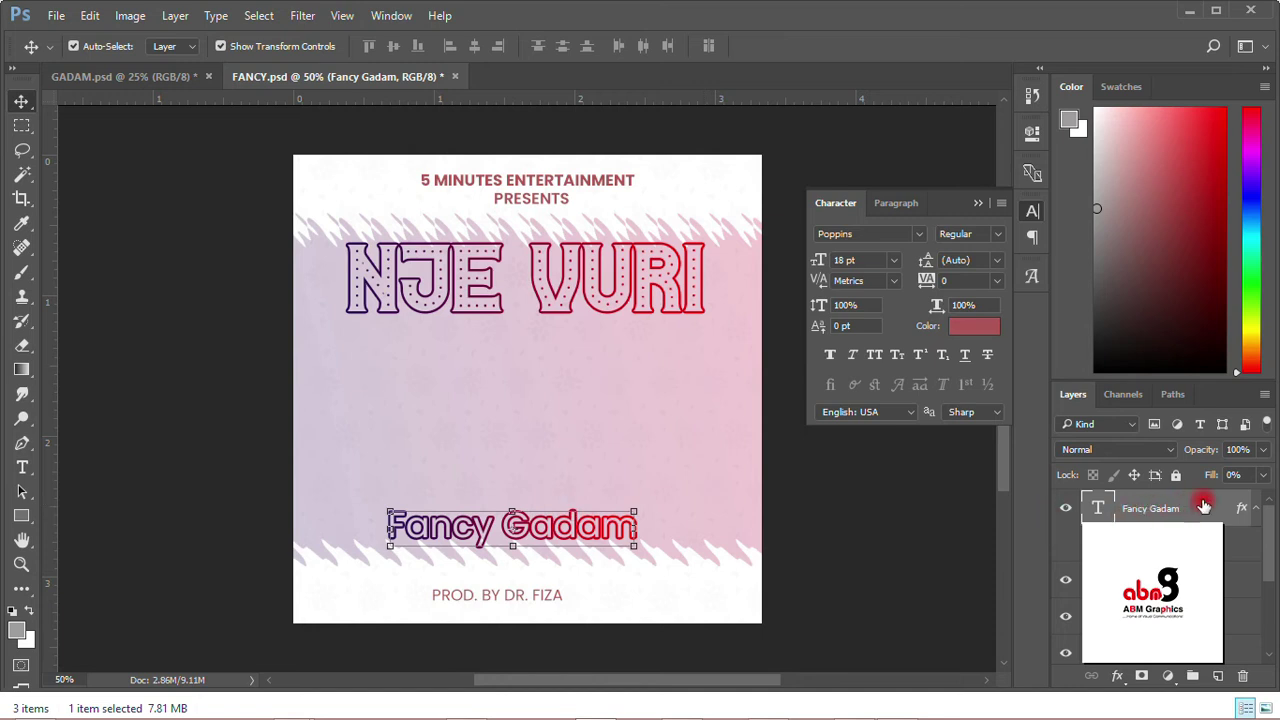
Step: Raise the Fancy Gadam layer's fill to 100% and hide its pasted stroke effect
click(1265, 477)
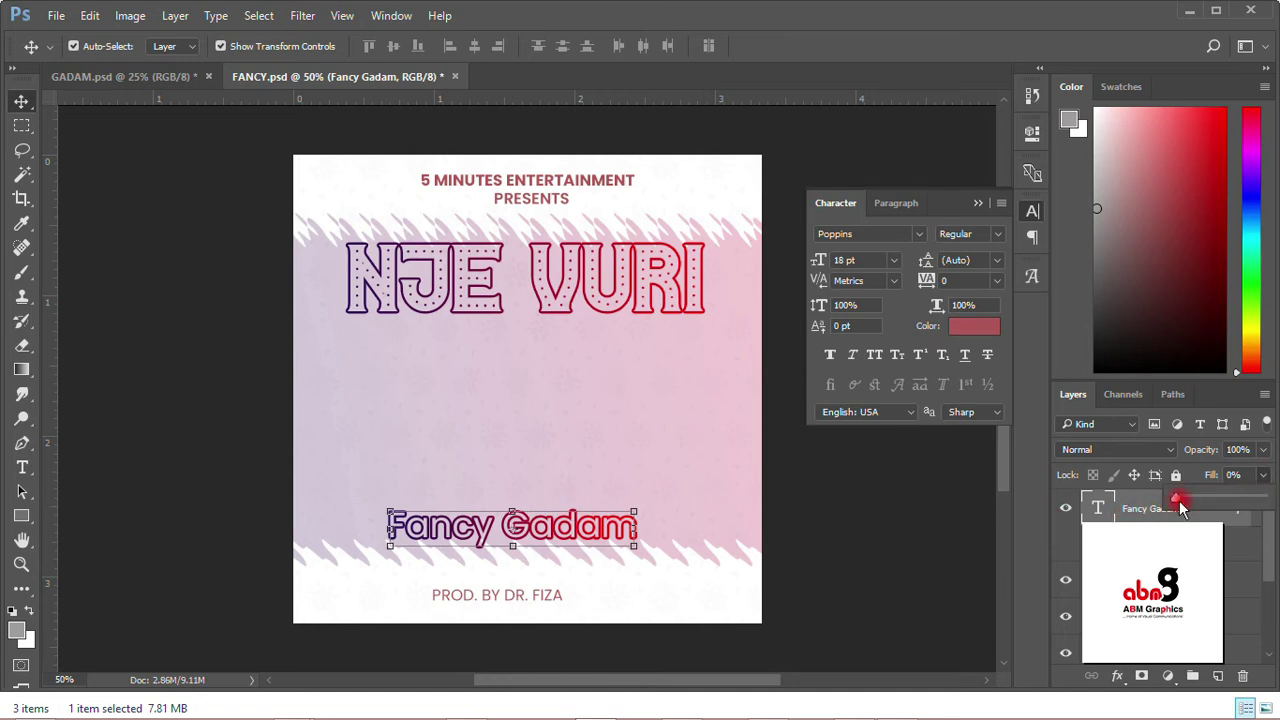
drag(1178, 503, 1266, 500)
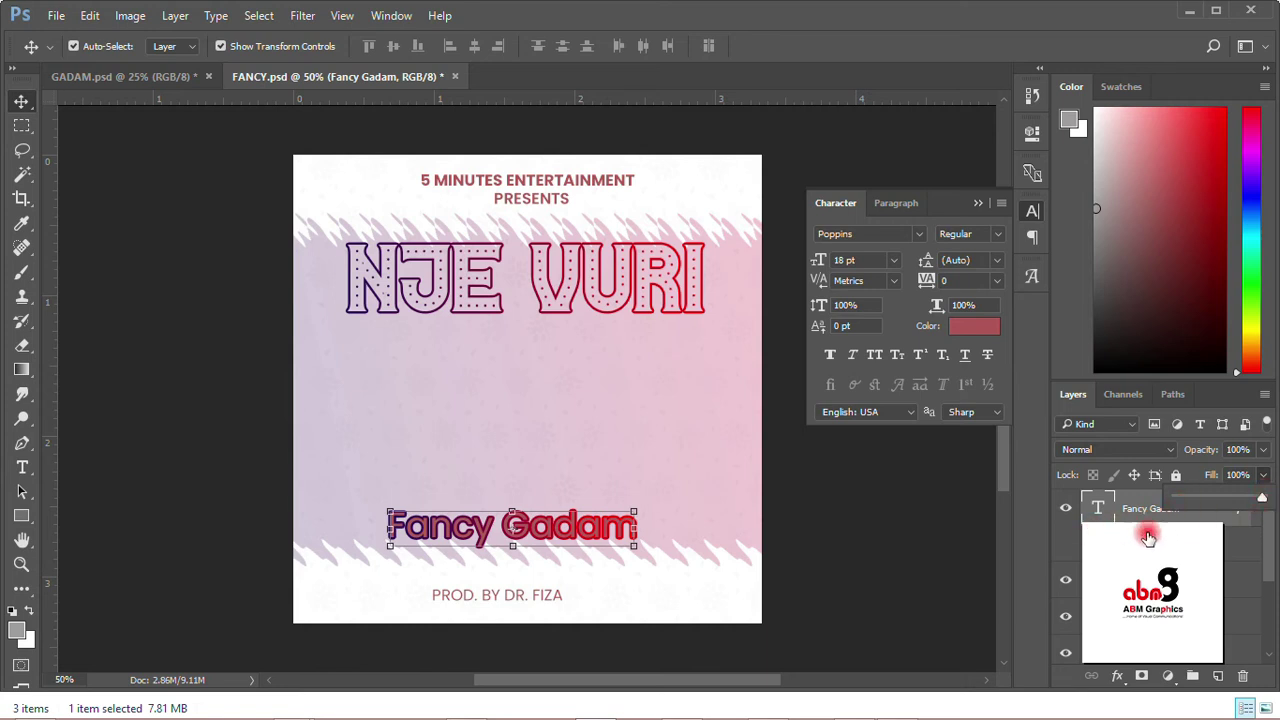
right_click(1138, 512)
click(1157, 512)
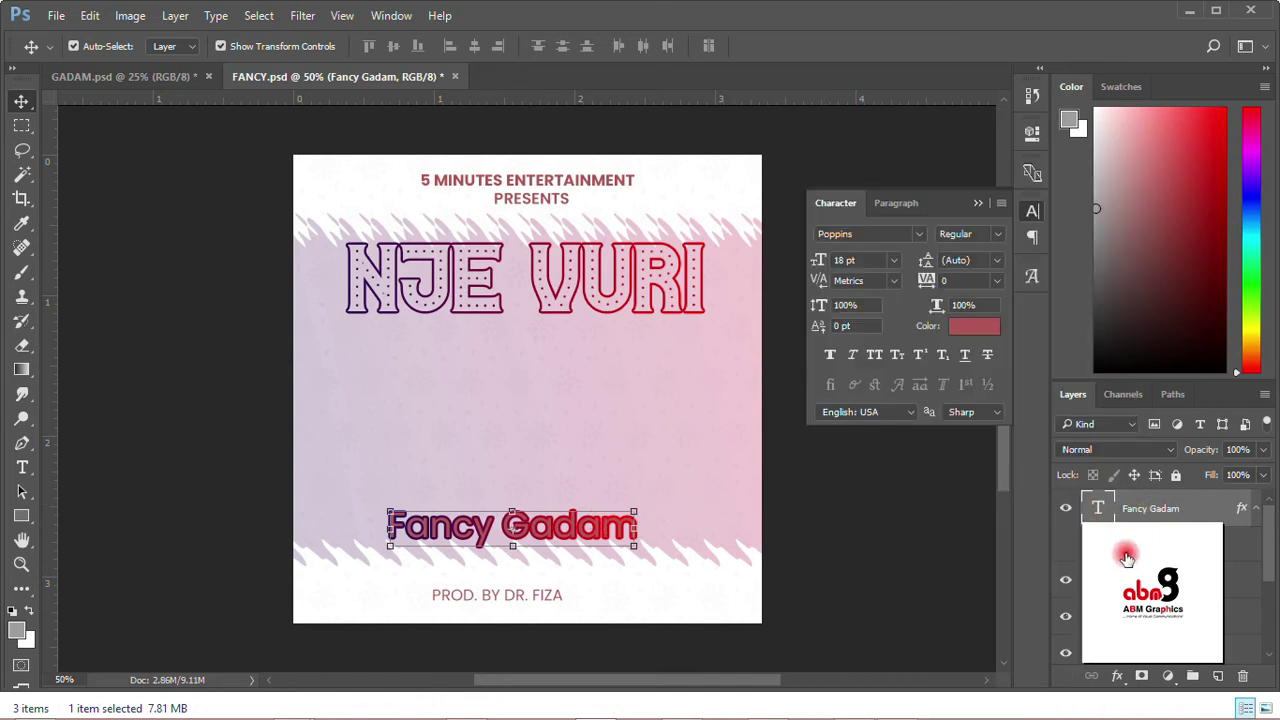
right_click(1148, 510)
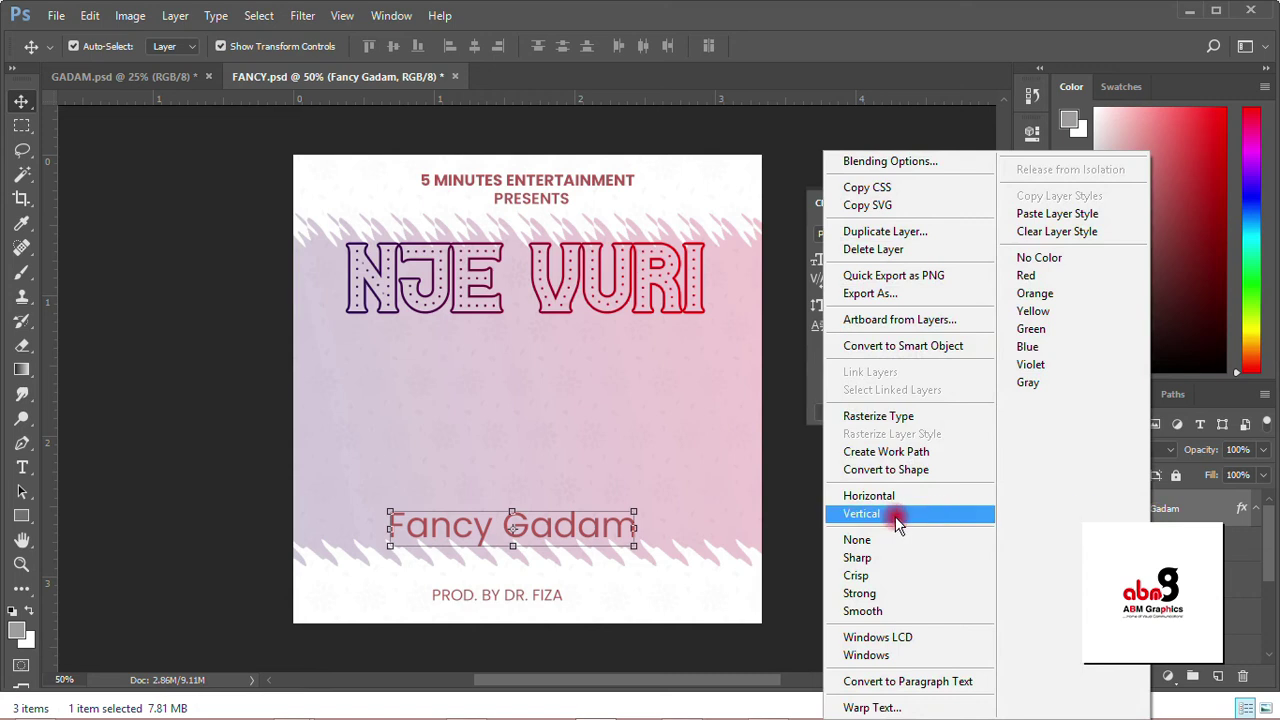
key(Escape)
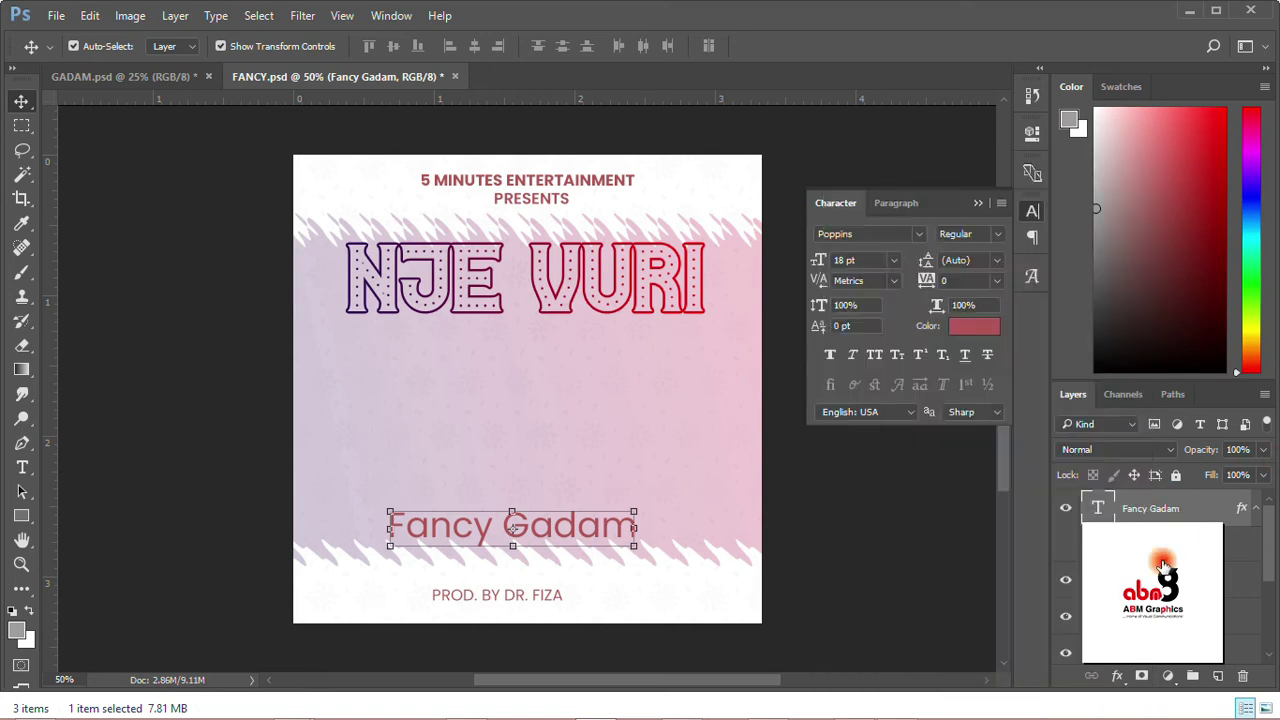
Step: Add a violet-to-red Gradient Overlay to the Fancy Gadam text and move the text slightly up
click(1111, 677)
click(1115, 604)
click(1205, 325)
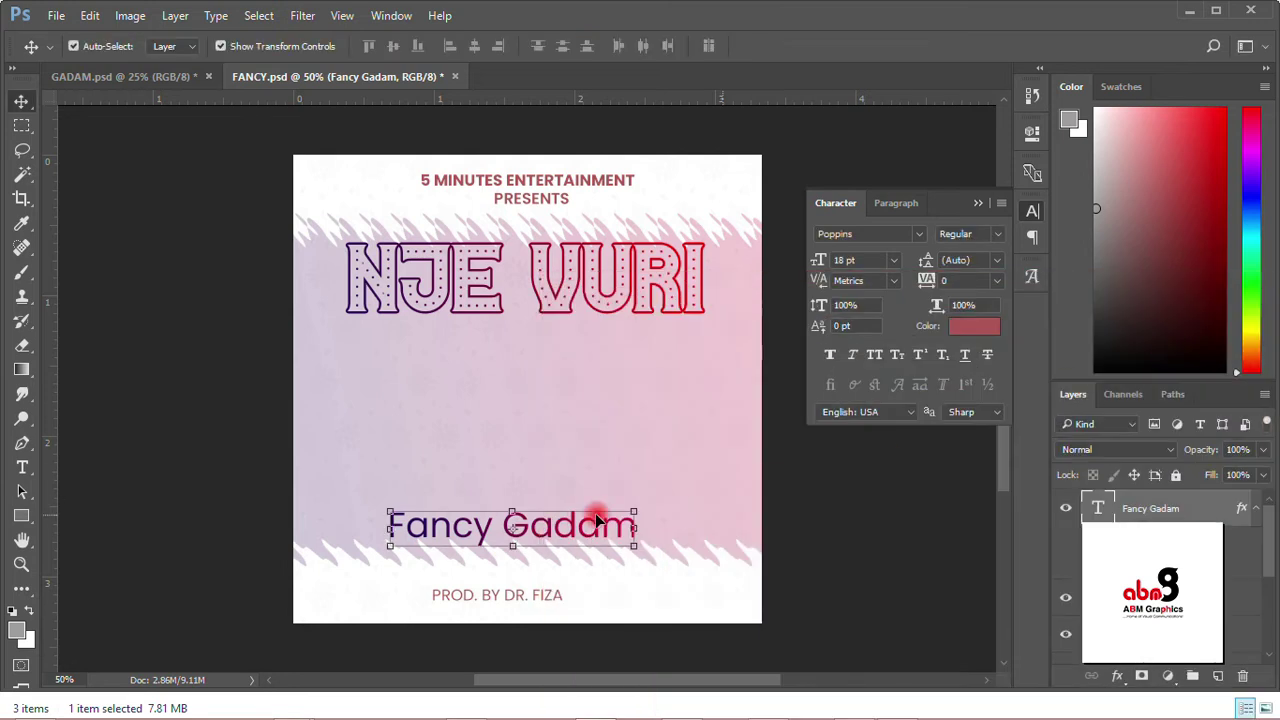
mouse_move(580, 523)
mouse_down()
mouse_move(586, 506)
mouse_move(572, 505)
mouse_up()
Step: Change the Fancy Gadam text's font to Amarillo and place it over the gradient block's lower rippled edge
click(918, 237)
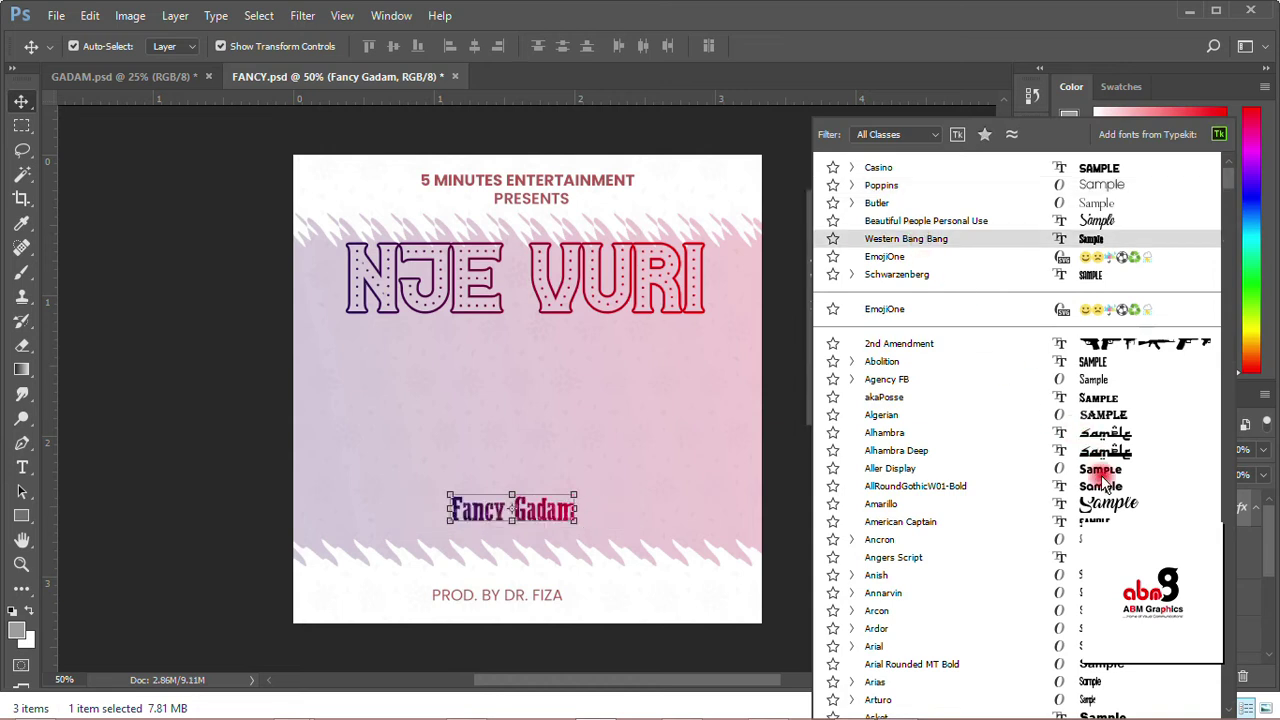
key(Down)
key(Down)
key(Down)
key(Down)
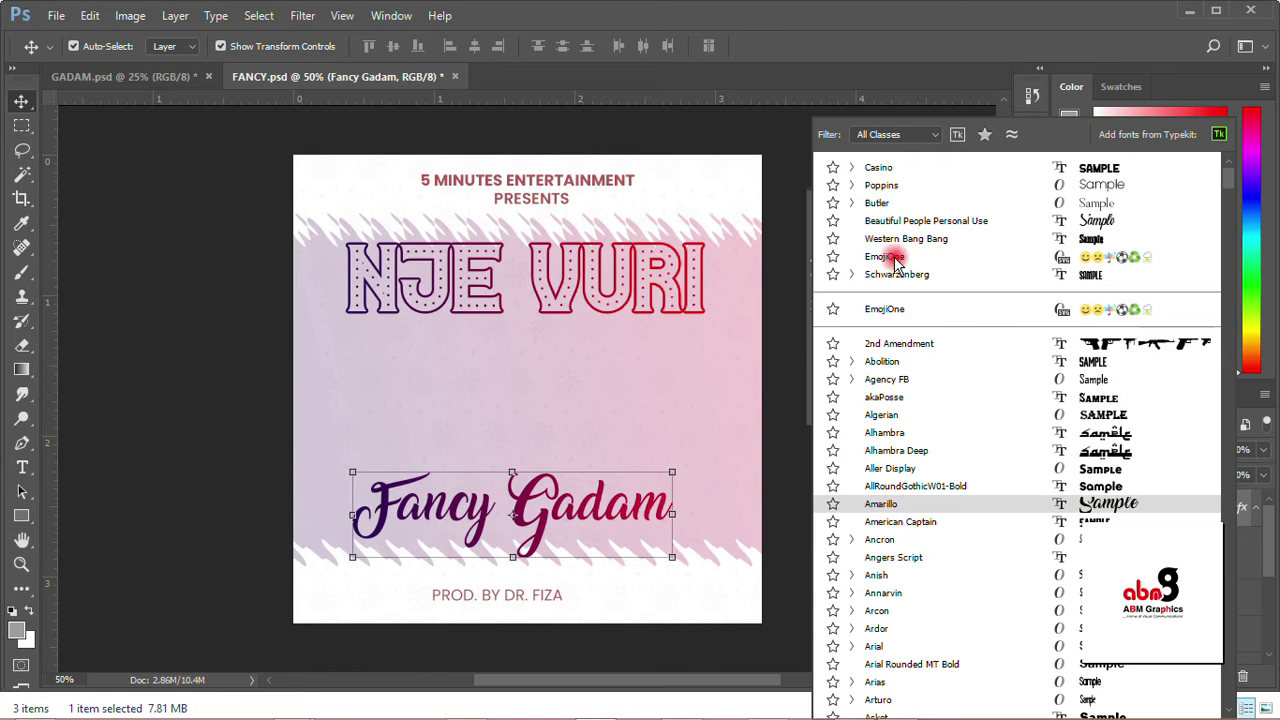
key(Up)
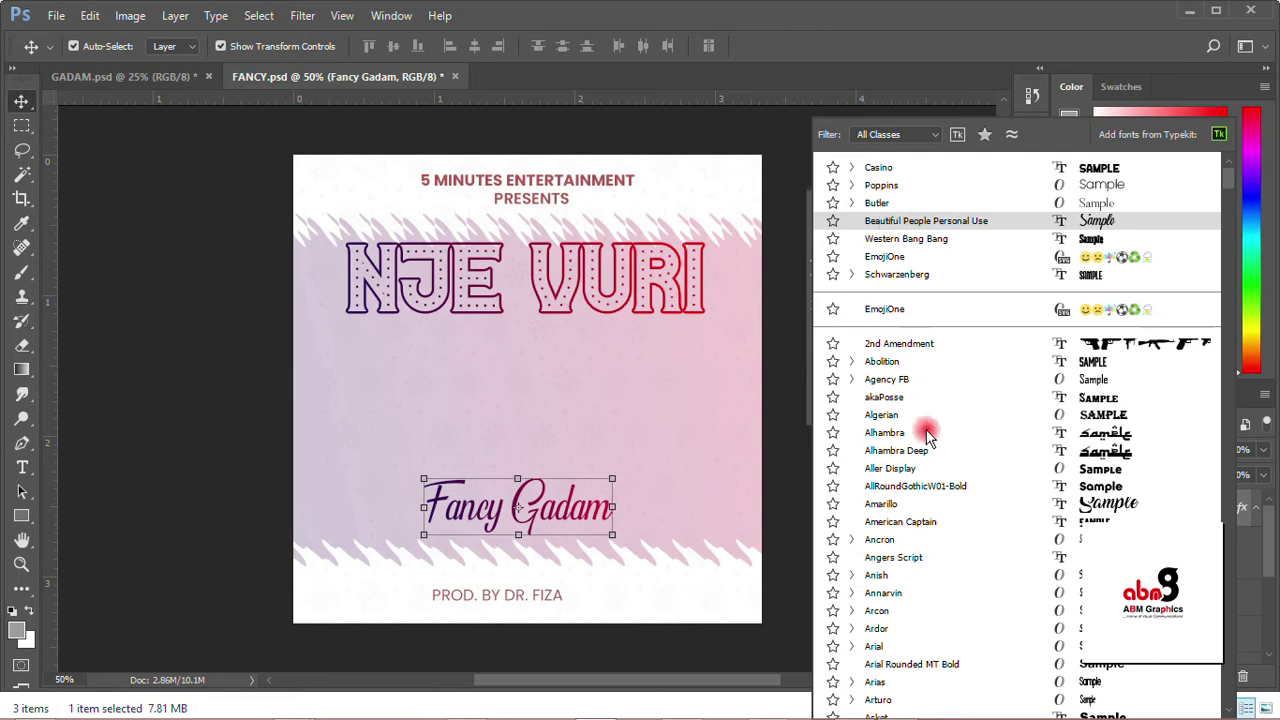
click(1093, 511)
drag(600, 523, 612, 543)
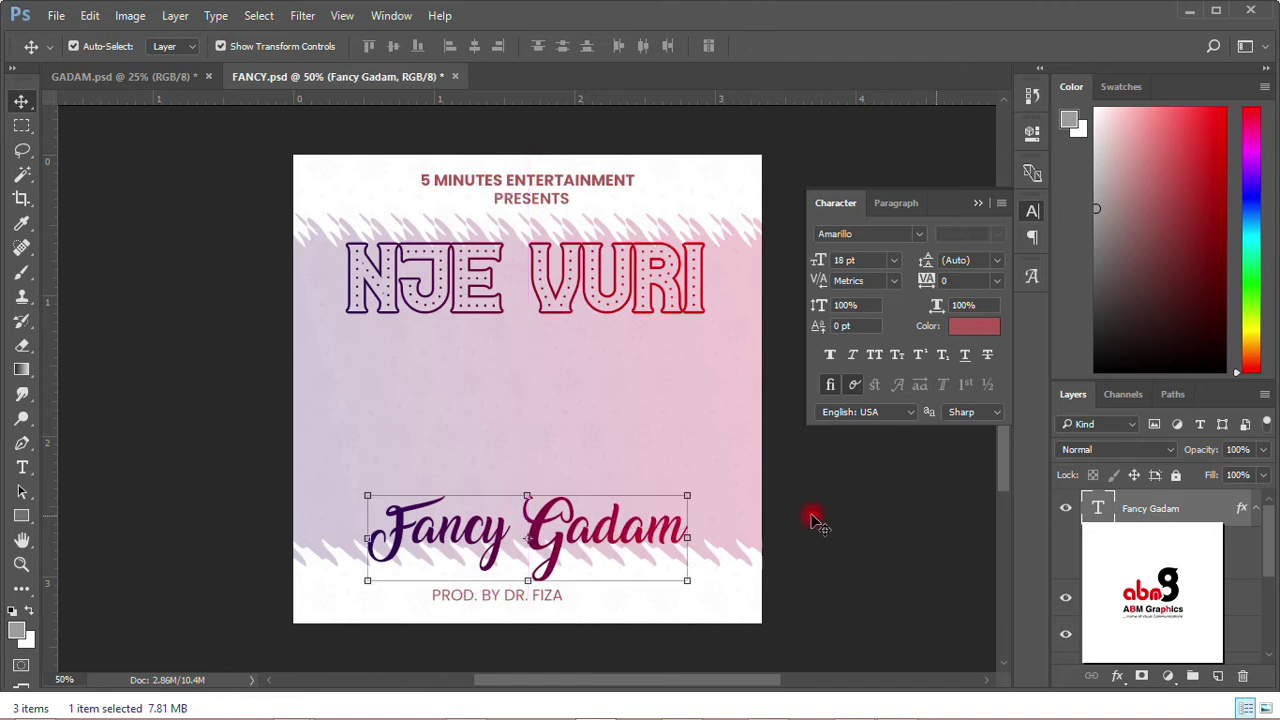
Step: Copy the larger cut-out photo, with the hand resting on the cheek, from GADAM.psd into the FANCY.psd cover
click(808, 517)
click(100, 77)
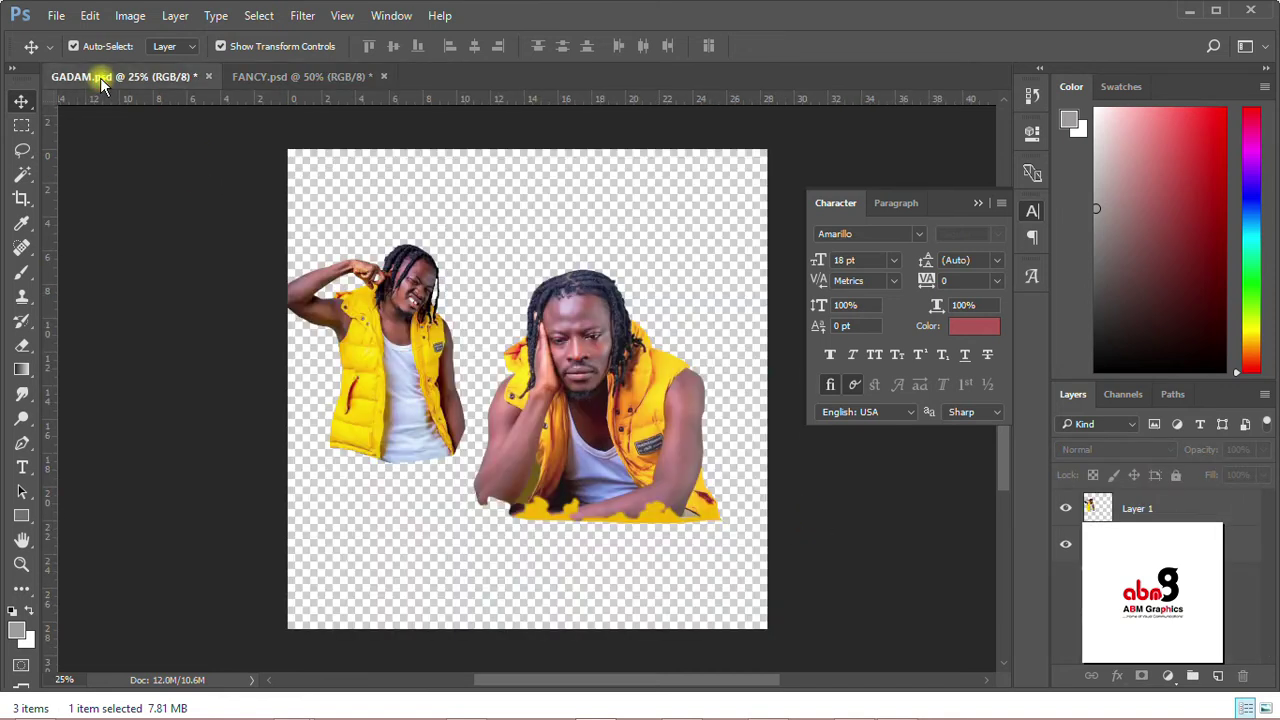
click(565, 332)
drag(563, 292, 540, 331)
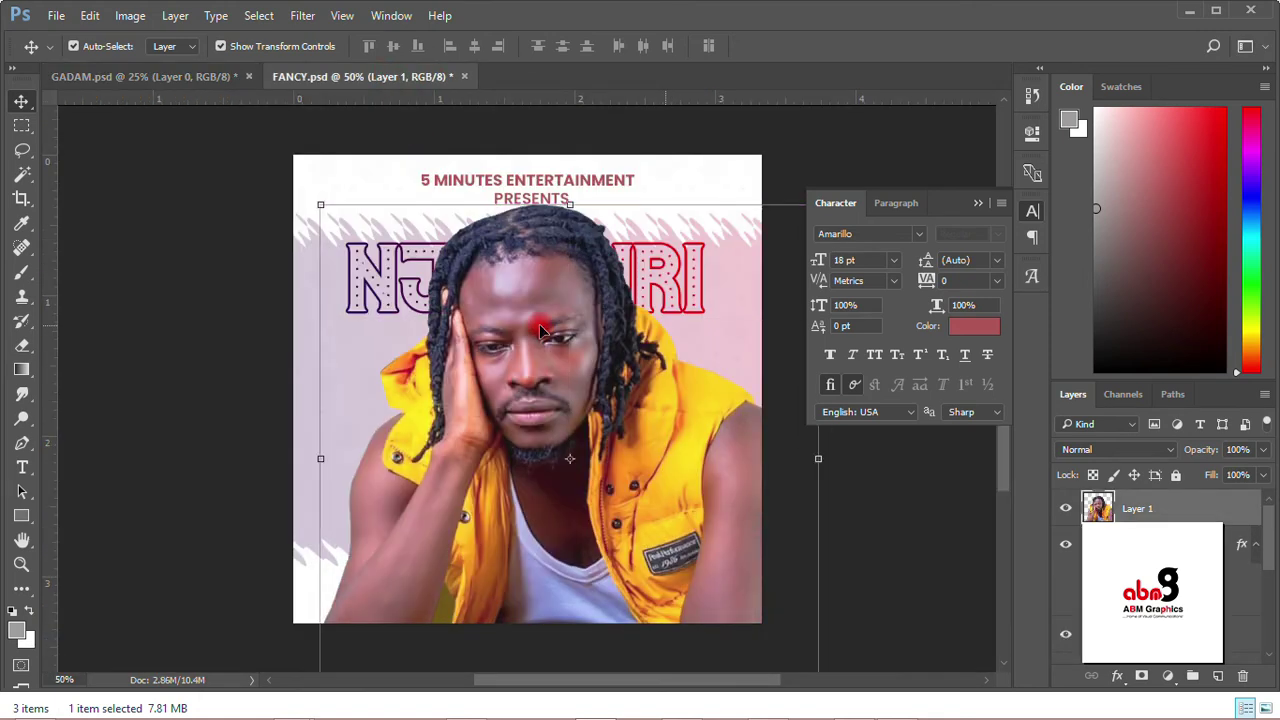
Step: Scale the cut-out photo down to about 59% and centre it between the title and the producer credit
drag(318, 207, 407, 330)
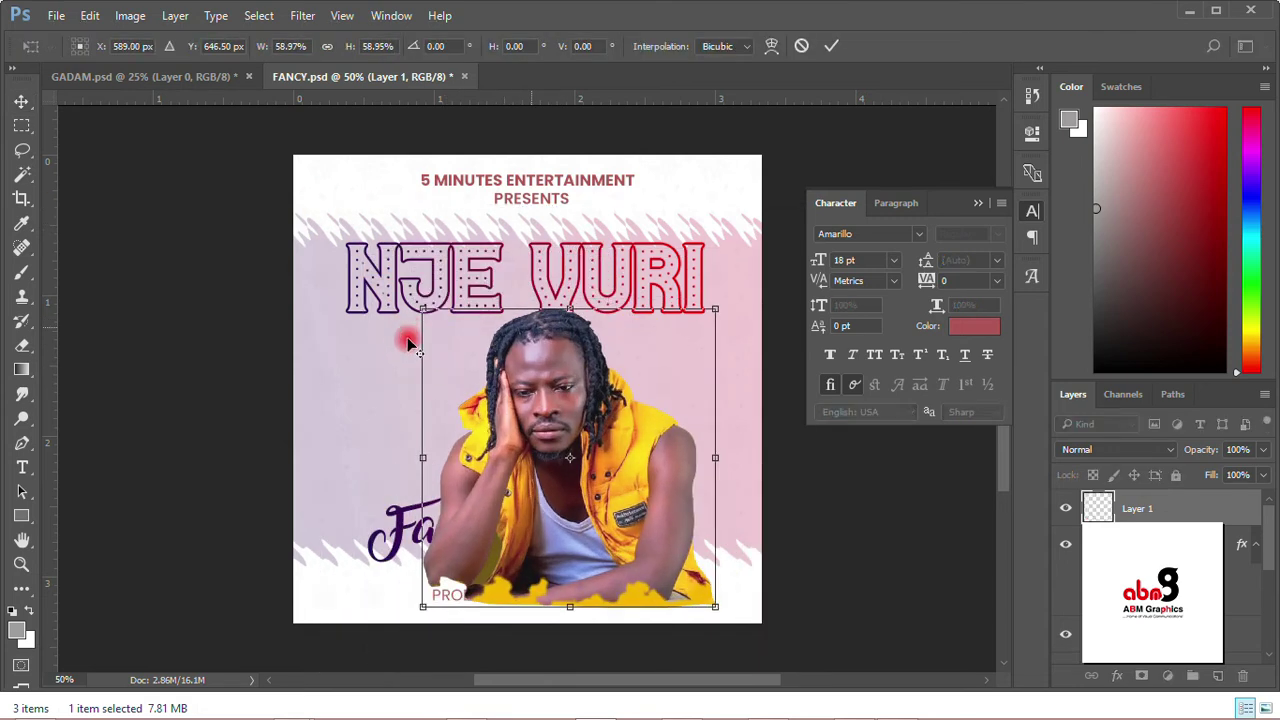
drag(568, 433, 519, 376)
click(831, 46)
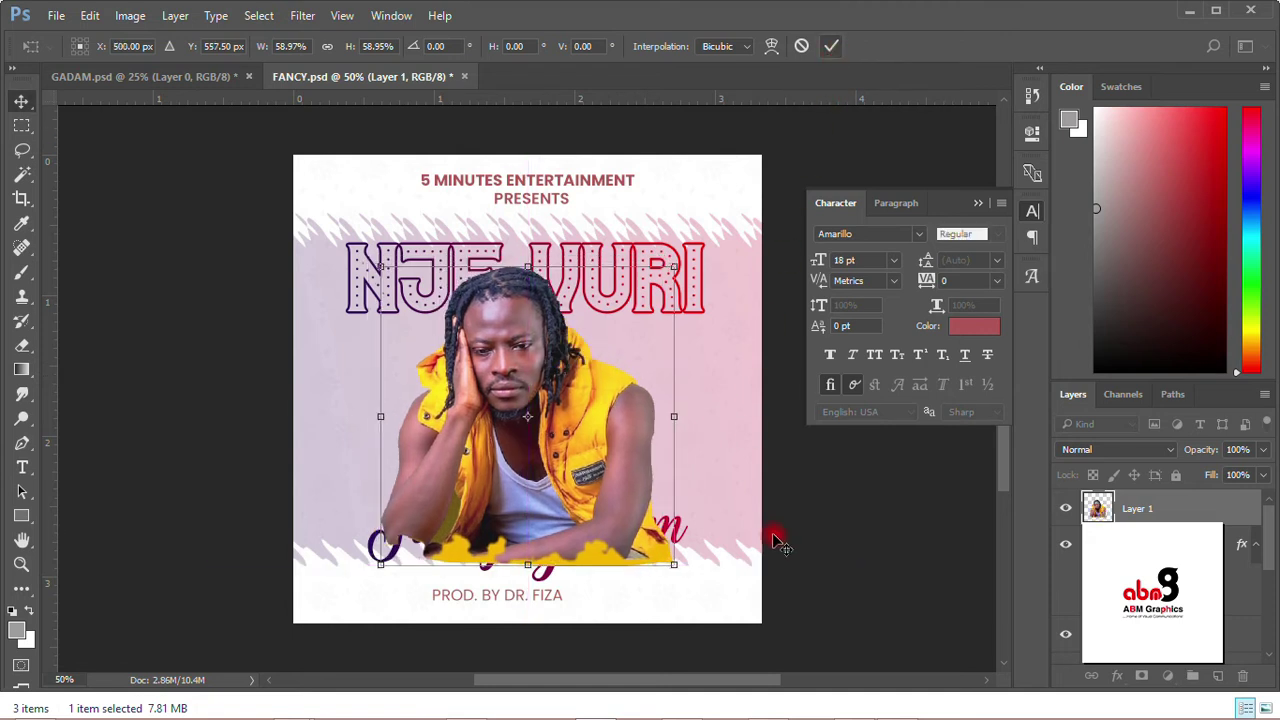
Step: Move the photo layer beneath the Fancy Gadam text layer and add a layer mask to it
drag(1148, 560, 1148, 640)
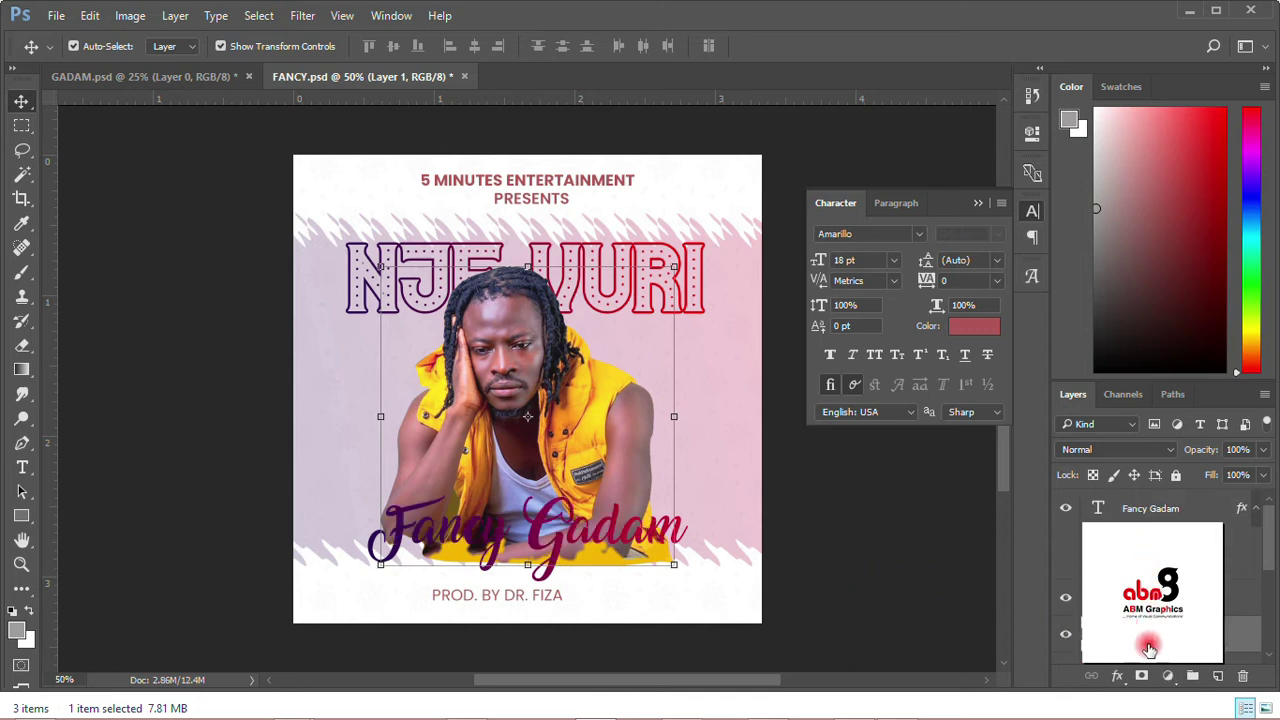
click(1142, 675)
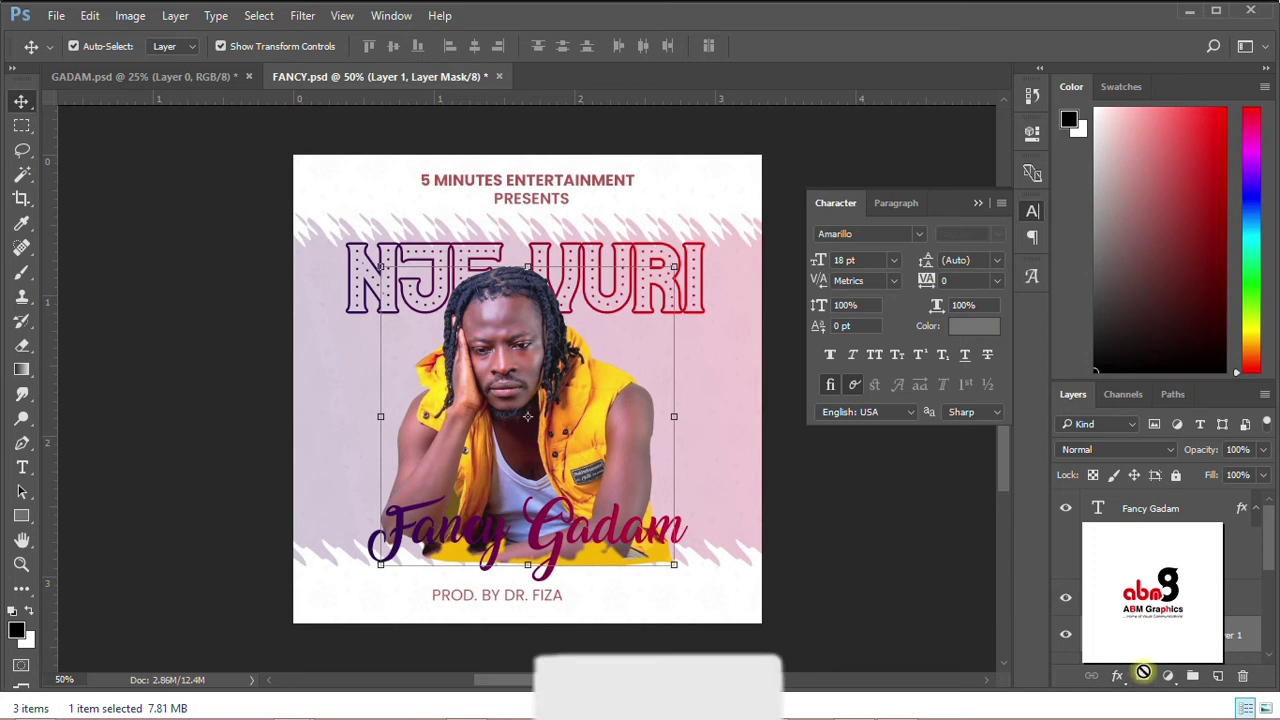
right_click(1187, 640)
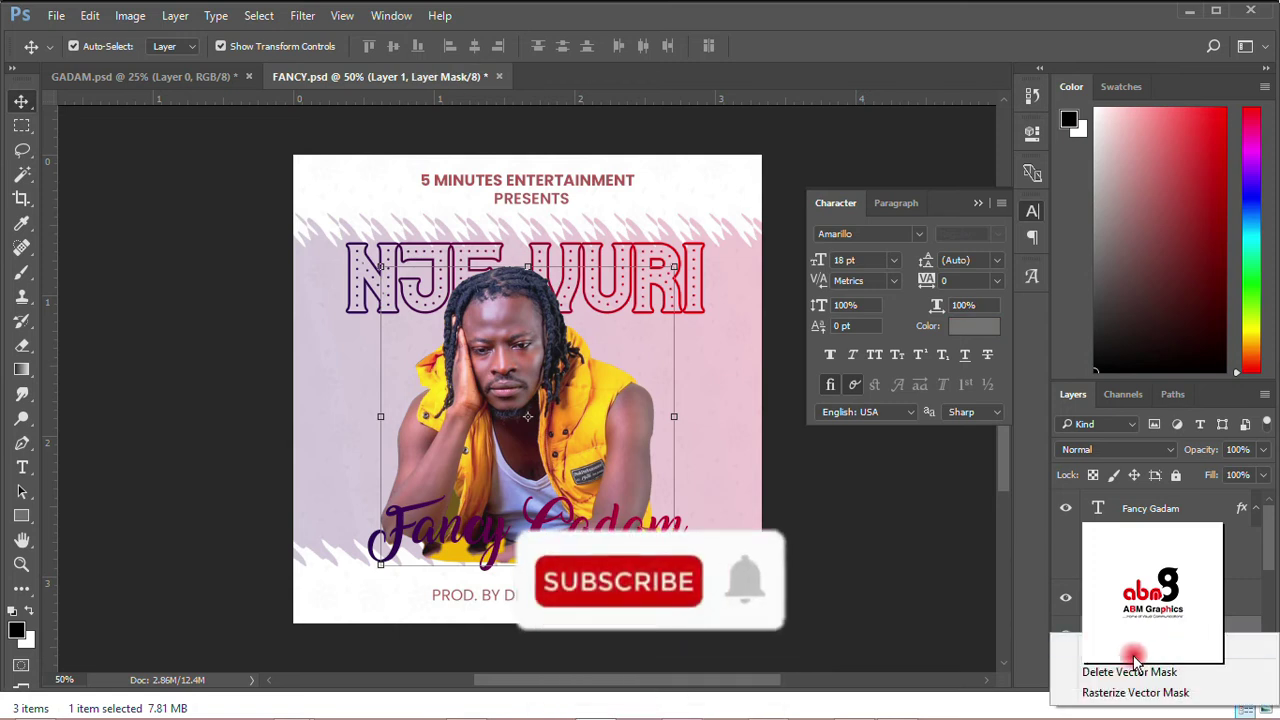
click(1090, 673)
click(1147, 643)
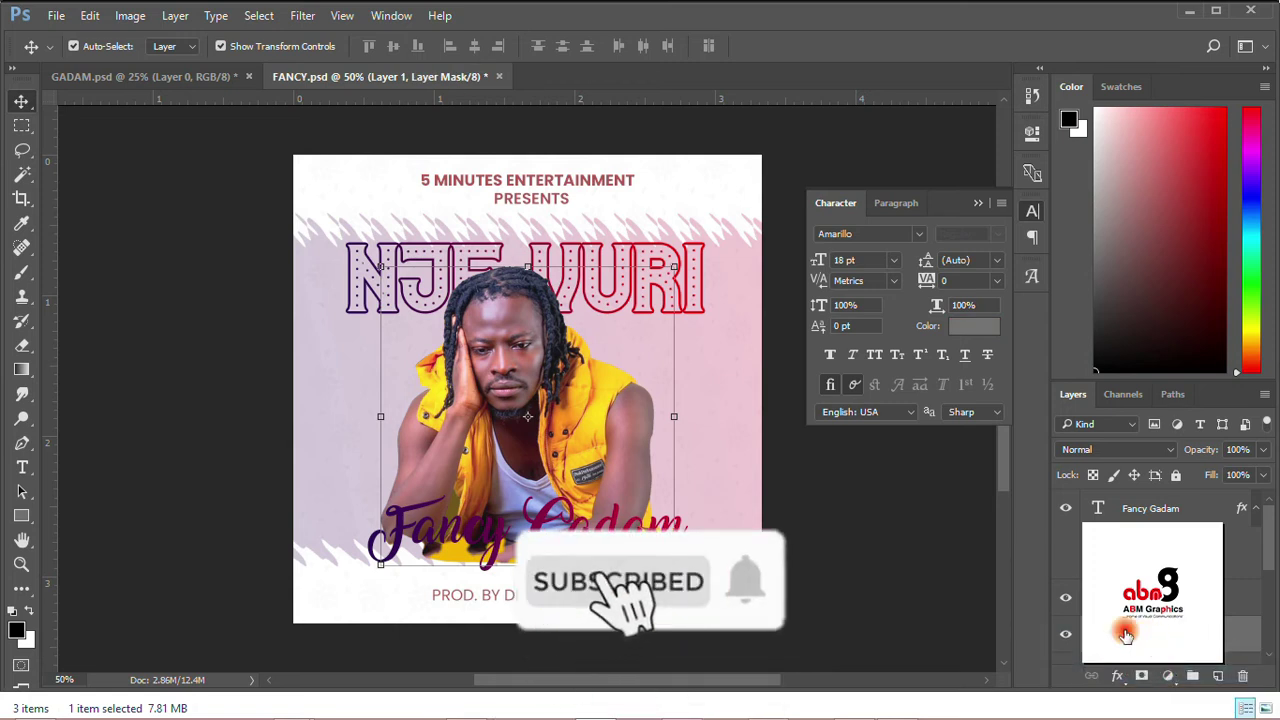
Step: Paint the photo's mask with a soft black 500 px brush to fade out the lower edge behind the Fancy Gadam text
click(29, 272)
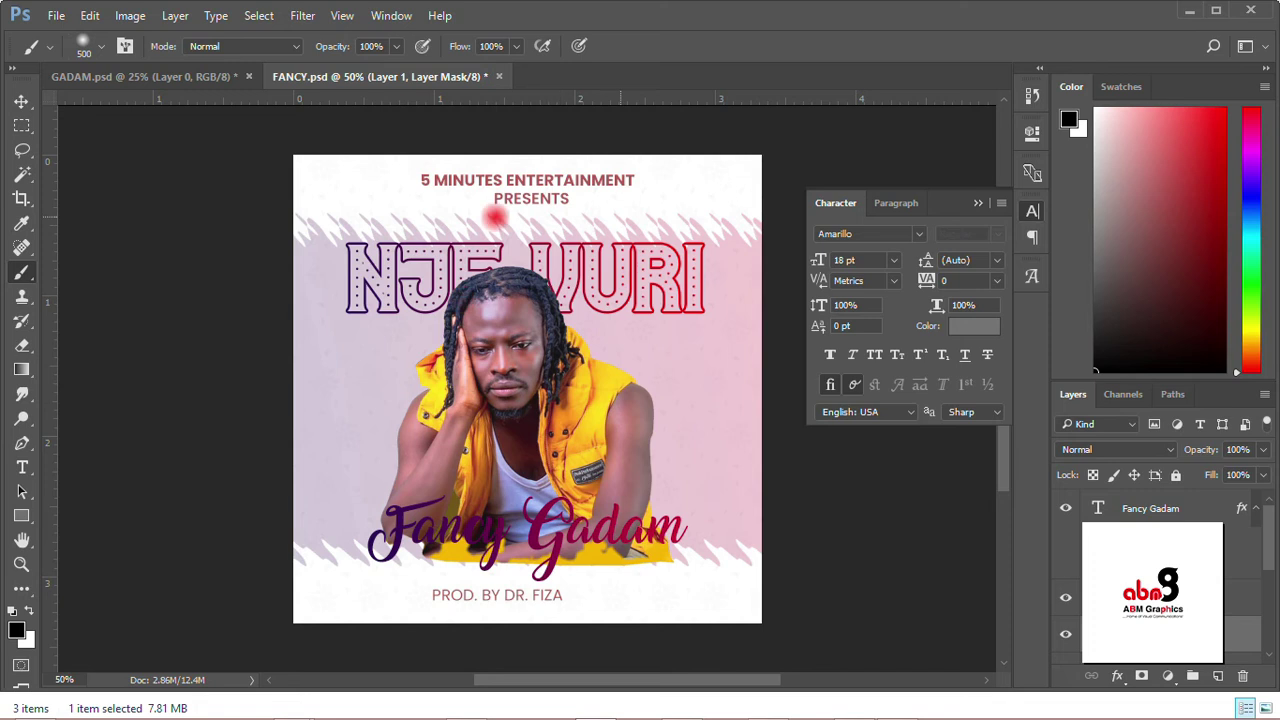
click(663, 627)
mouse_move(551, 632)
mouse_down()
mouse_move(600, 634)
mouse_move(329, 594)
mouse_move(470, 648)
mouse_up()
drag(716, 598, 718, 550)
mouse_move(543, 632)
mouse_down()
mouse_move(375, 596)
mouse_move(417, 626)
mouse_move(365, 574)
mouse_move(430, 620)
mouse_move(404, 603)
mouse_move(508, 632)
mouse_move(640, 614)
mouse_up()
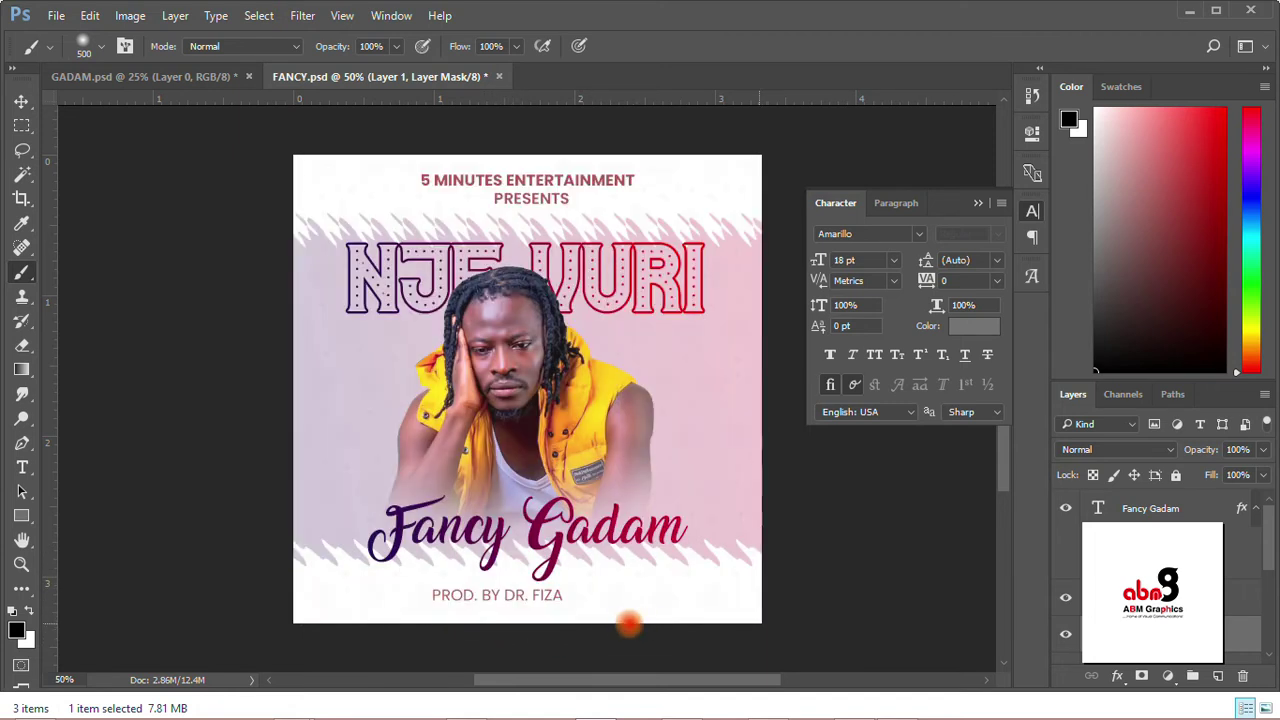
drag(456, 605, 625, 617)
Step: Shift the faded photo slightly down, and reduce the Fancy Gadam text to 14 pt, lowering it slightly
click(20, 104)
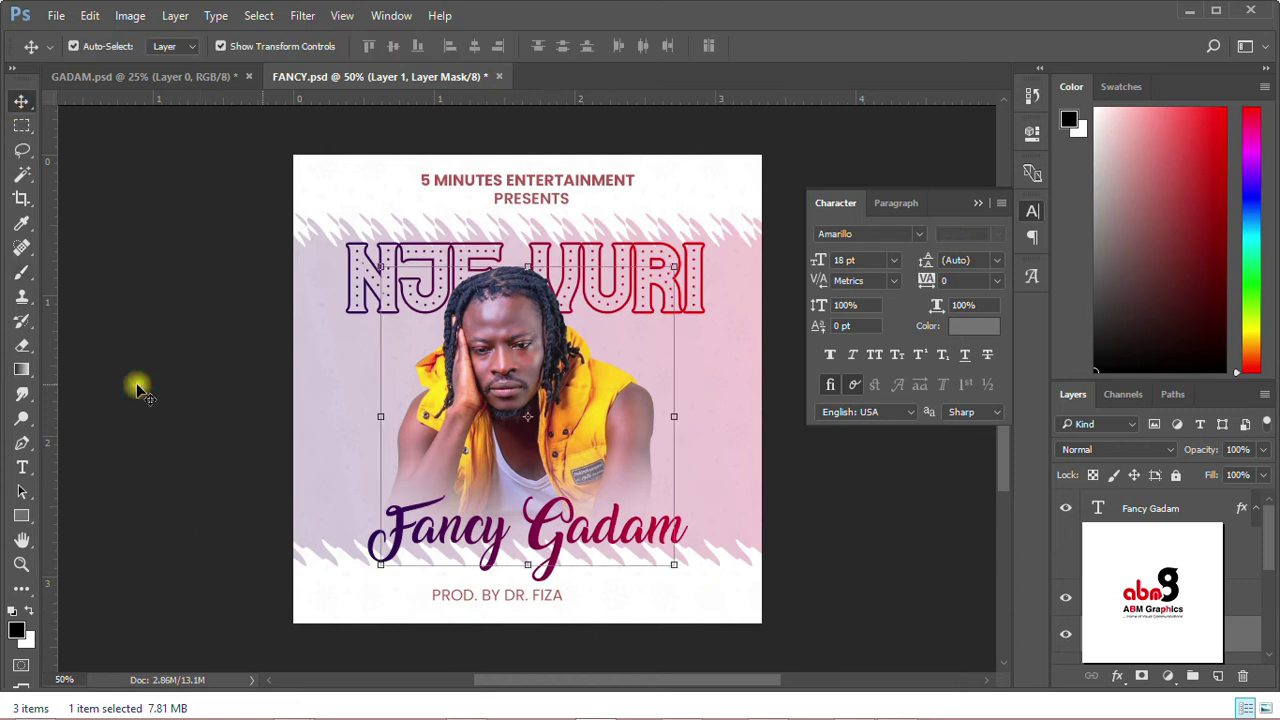
drag(437, 406, 527, 388)
click(565, 550)
click(893, 260)
click(874, 447)
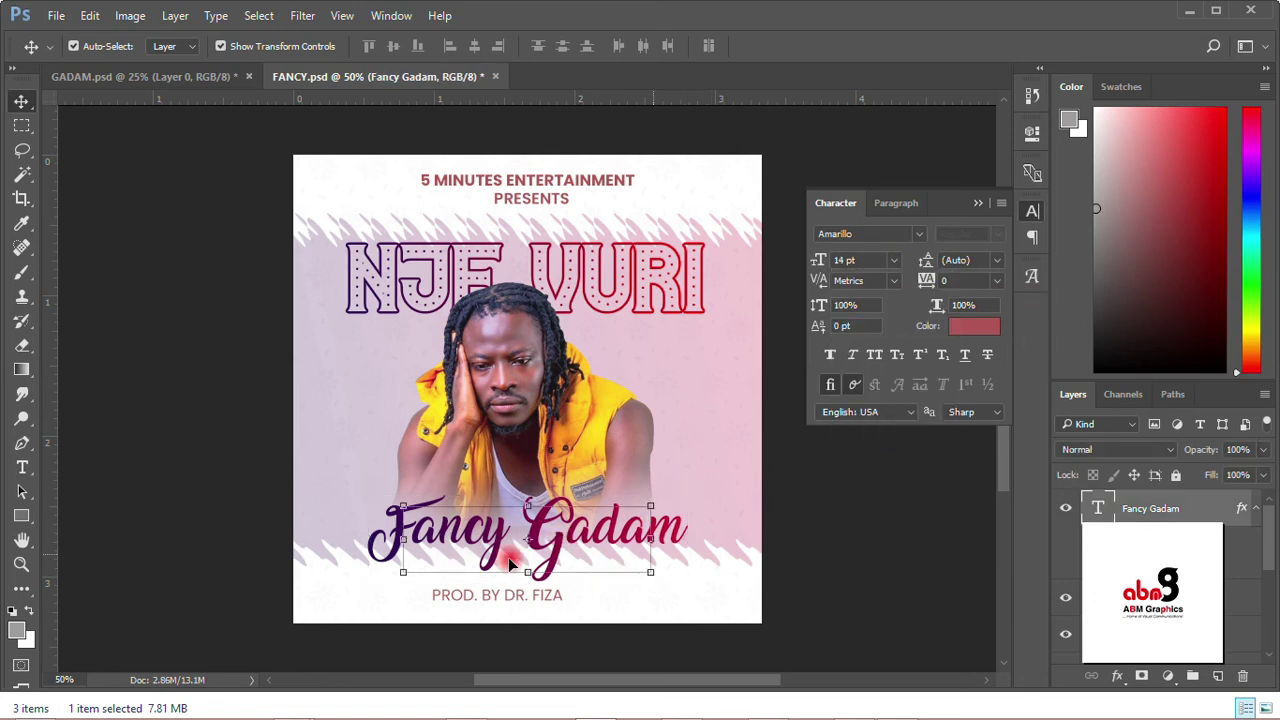
mouse_move(567, 557)
mouse_down()
mouse_move(590, 505)
mouse_move(564, 566)
mouse_up()
Step: Move the rippled gradient block slightly down behind the title and photo
click(680, 468)
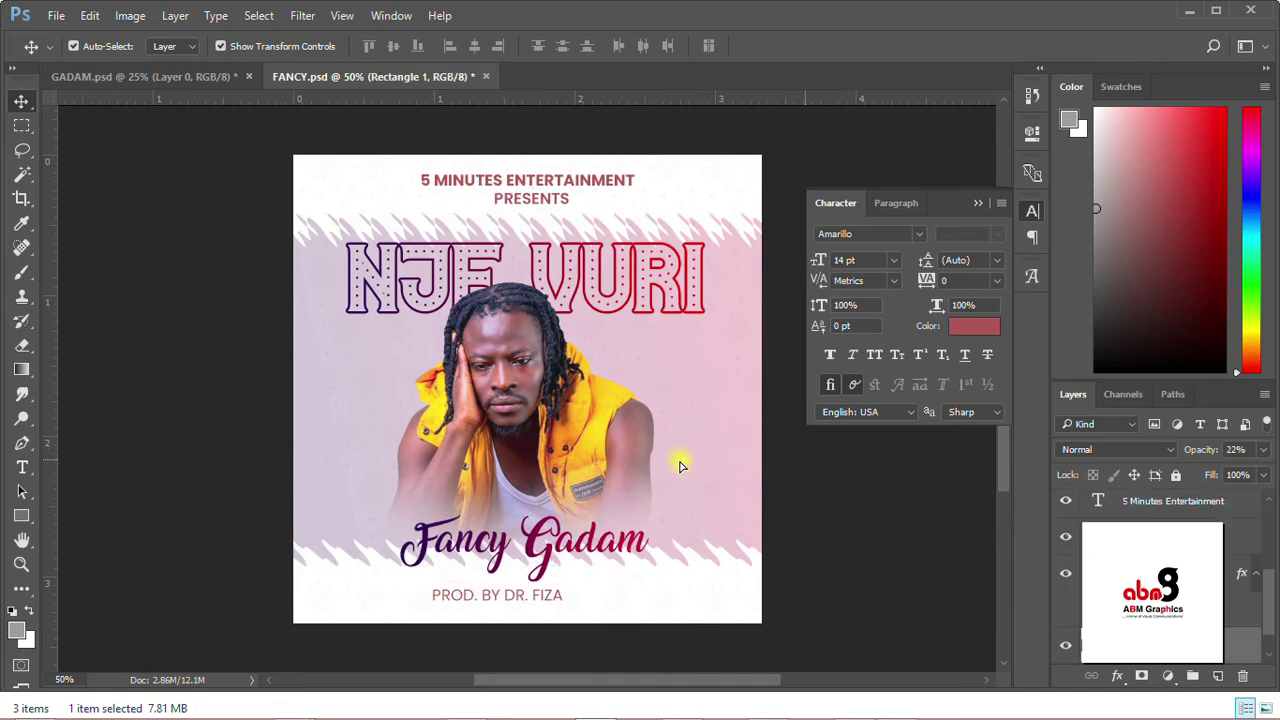
key(shift+Down)
key(shift+Down)
key(shift+Down)
key(shift+Down)
key(shift+Down)
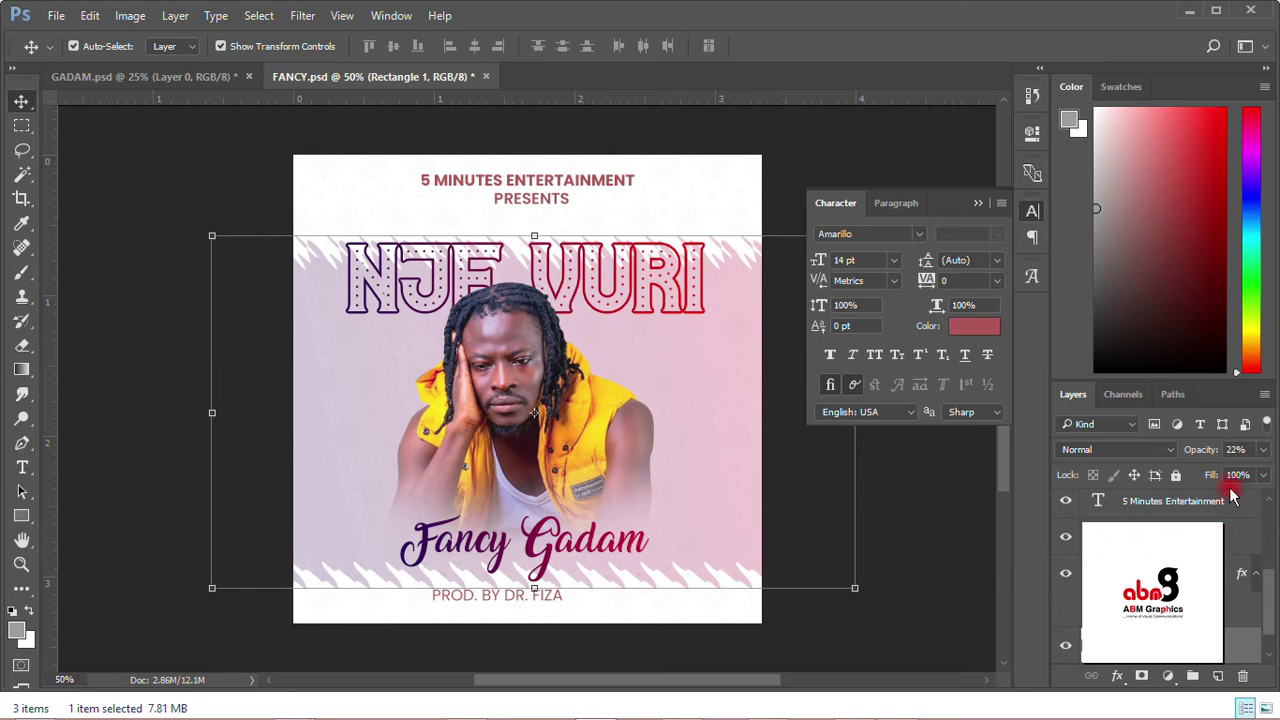
Step: Lower the gradient block's opacity to a faint tint and move the block back up behind the title
click(1265, 451)
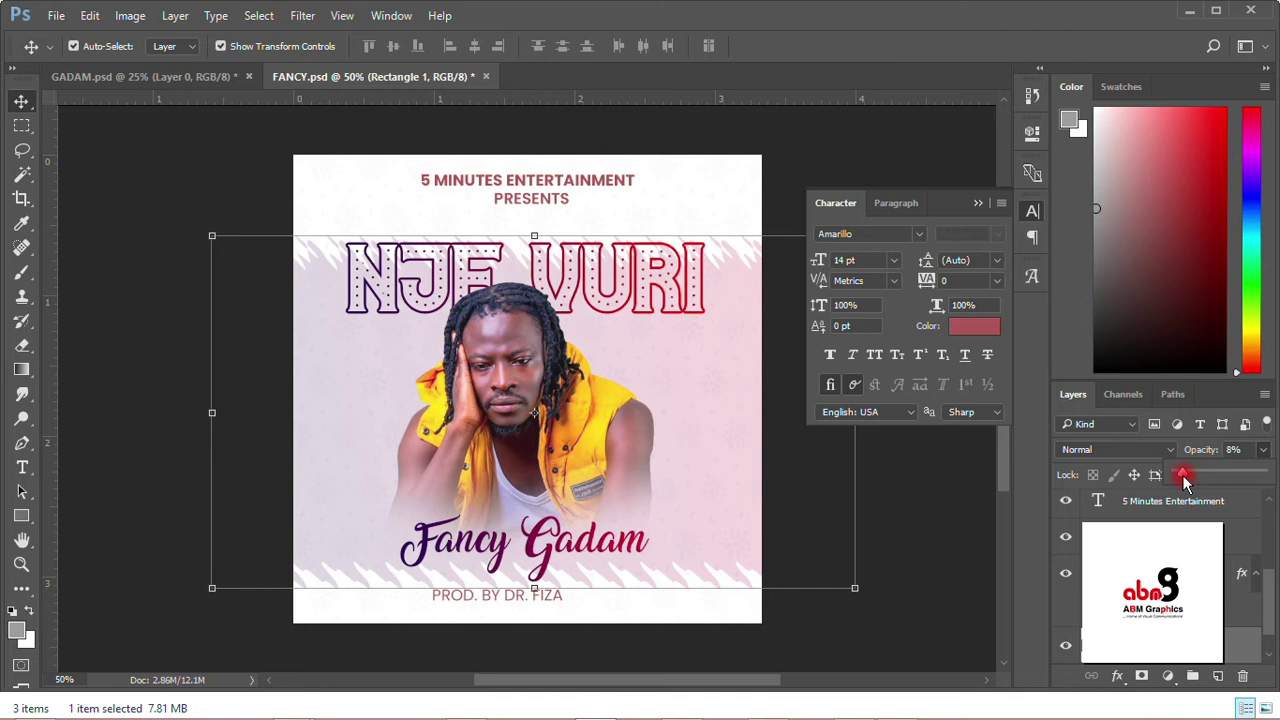
drag(1183, 476, 1192, 476)
click(915, 506)
drag(671, 414, 670, 399)
click(894, 600)
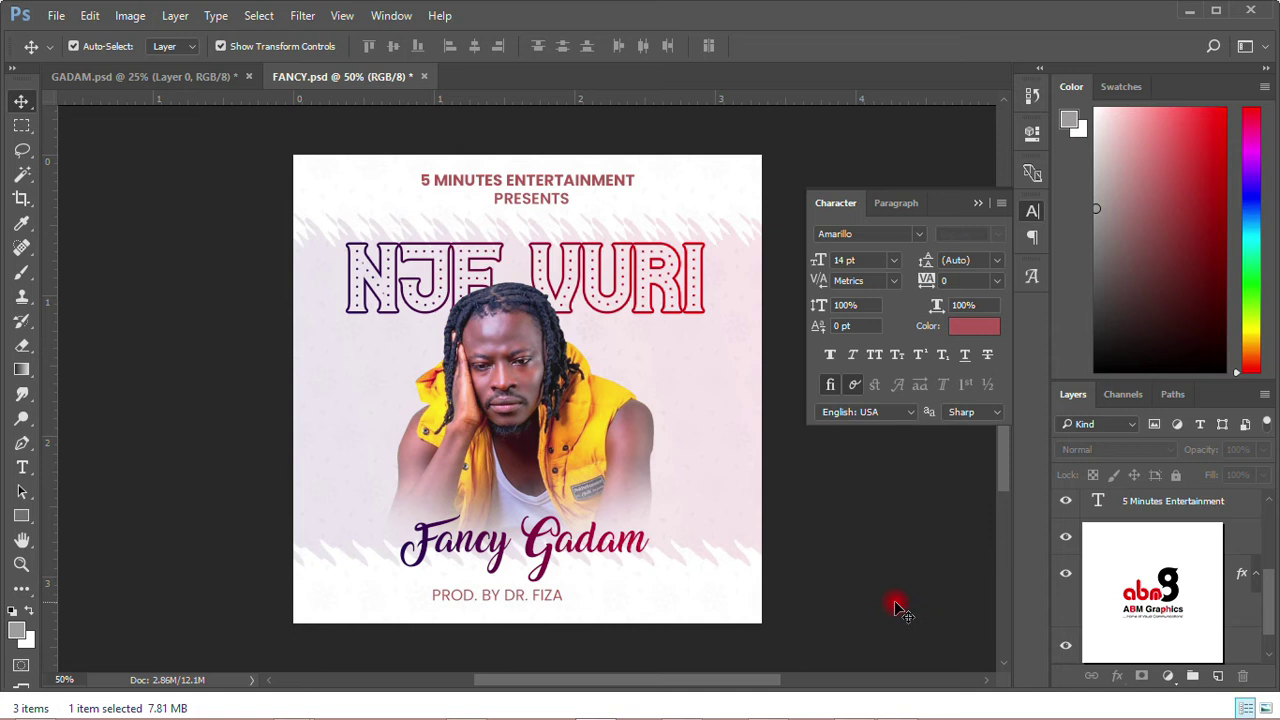
Step: Colour the producer credit text black (000000) and set its Poppins font style to SemiBold
click(545, 605)
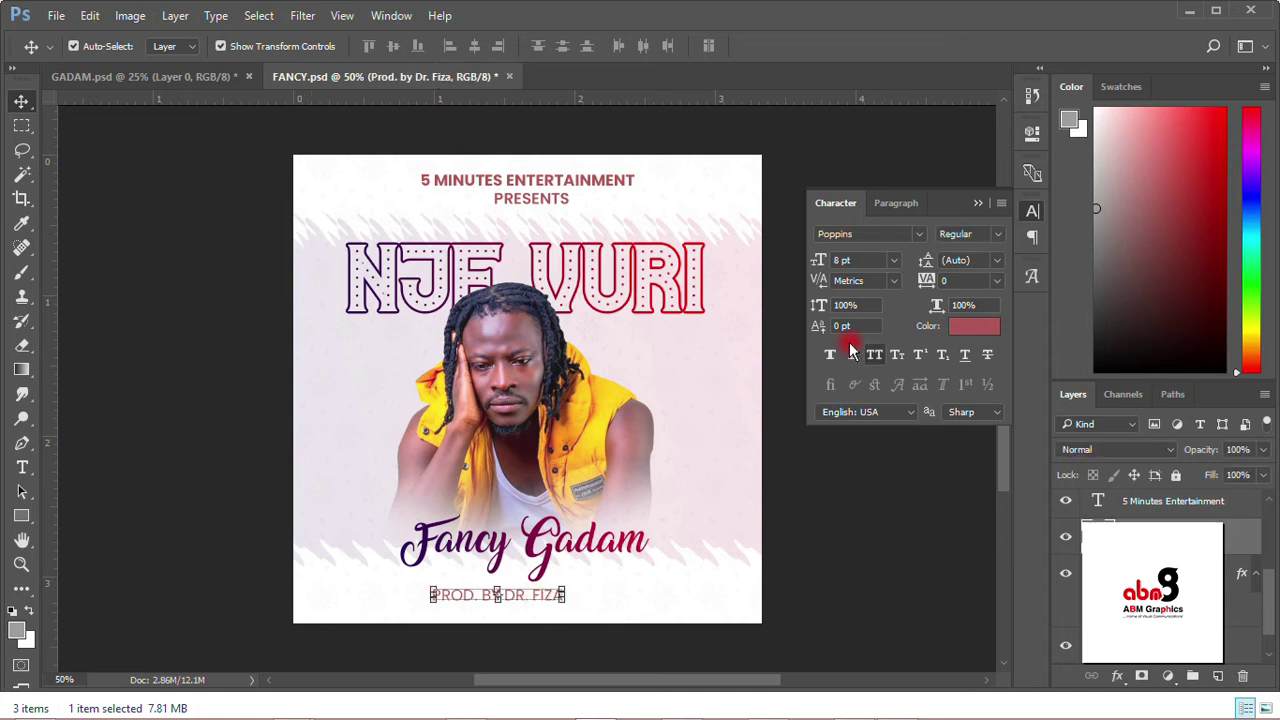
click(968, 332)
click(866, 571)
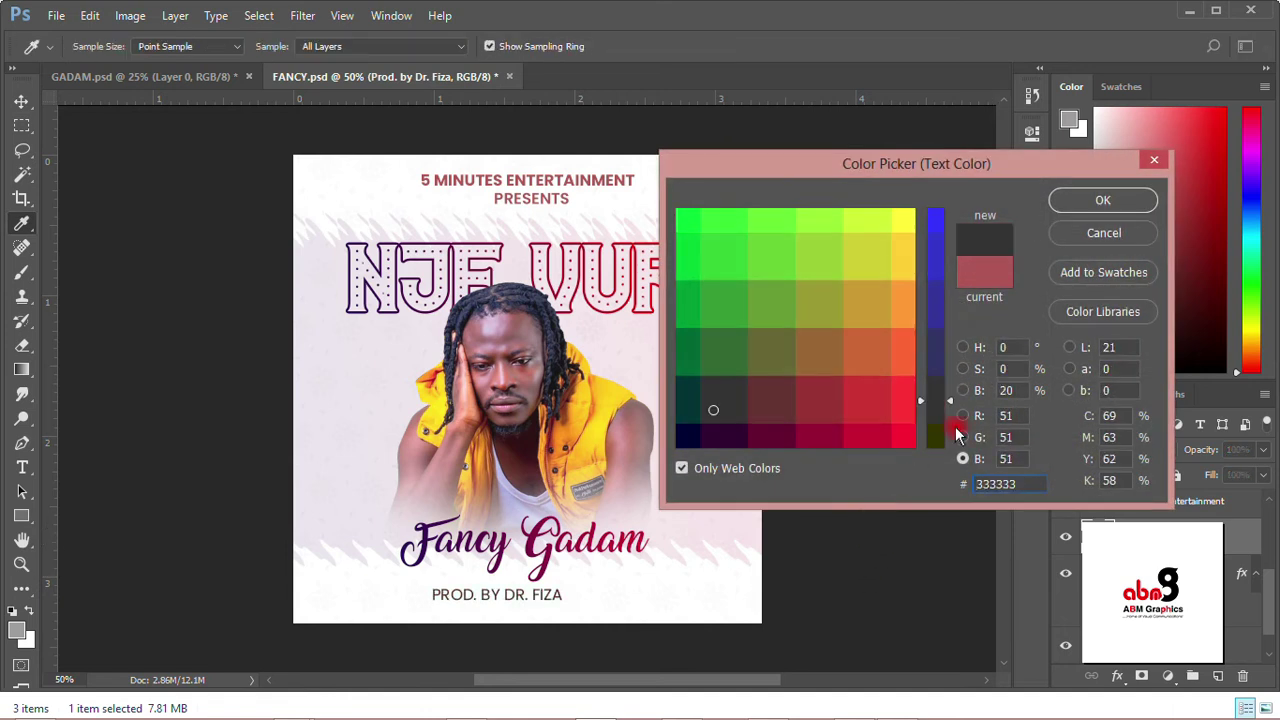
click(709, 432)
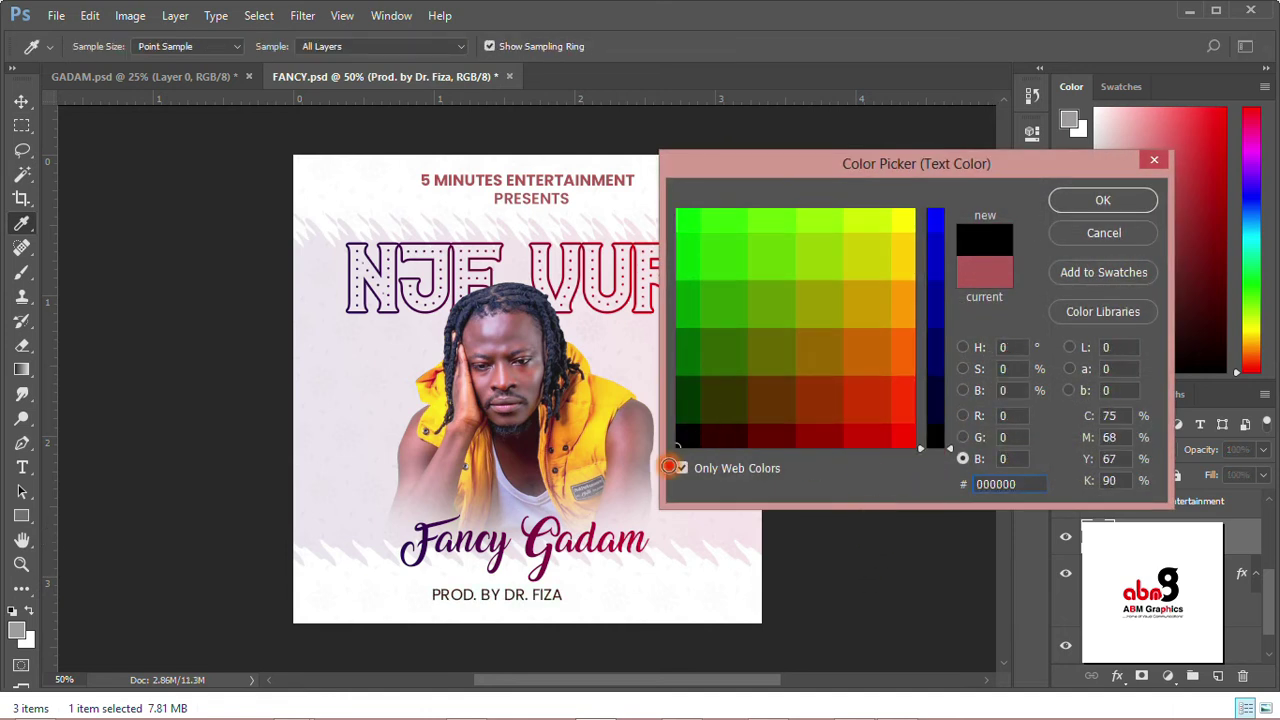
click(1120, 200)
click(997, 238)
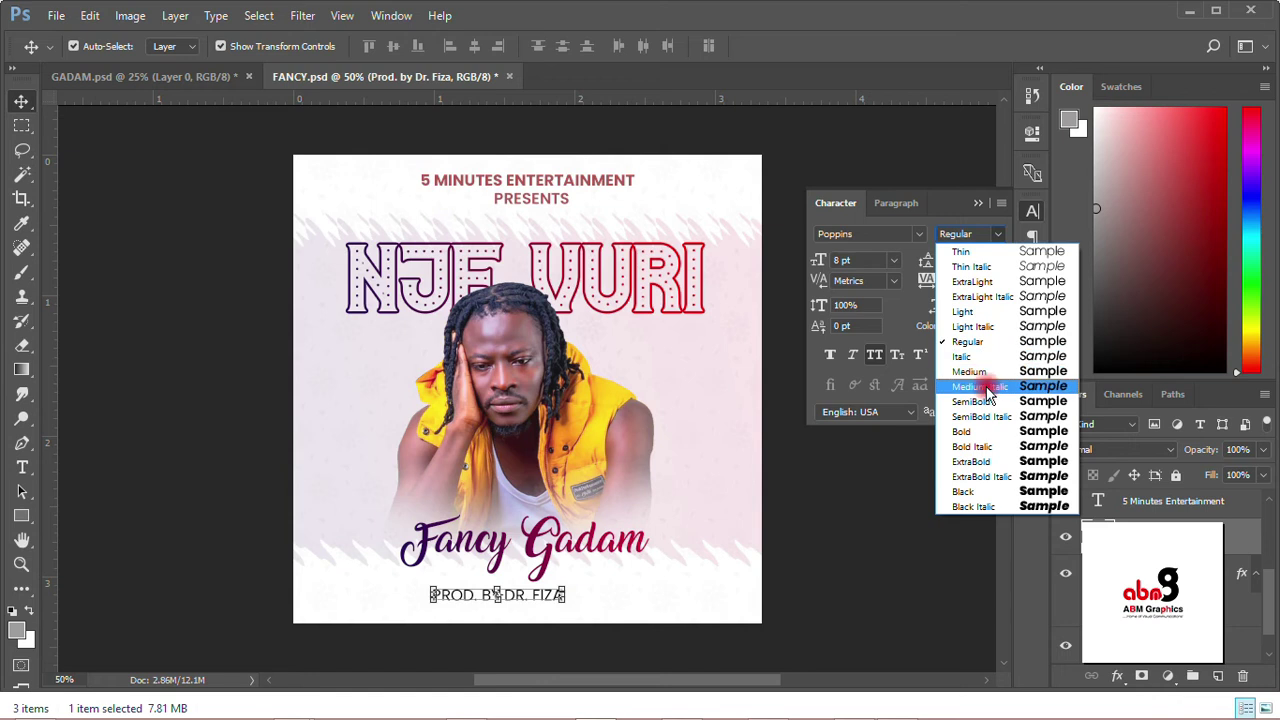
click(986, 410)
click(649, 626)
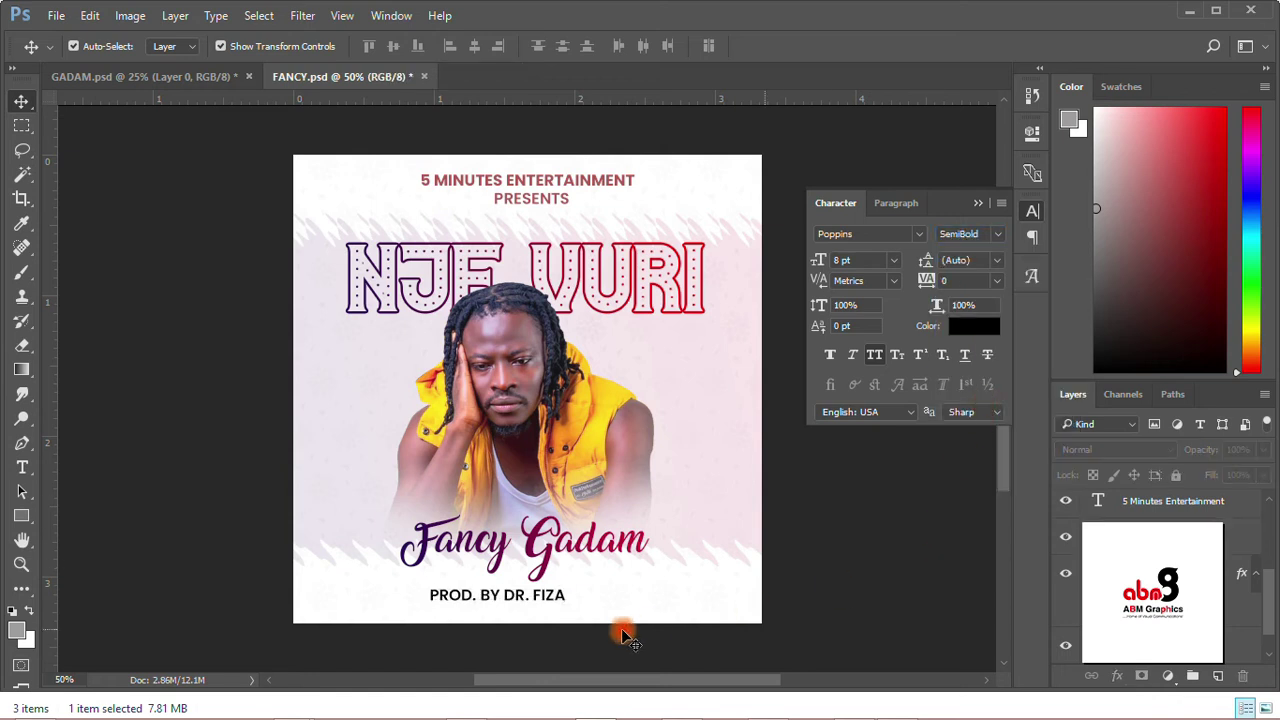
Step: Centre the producer credit beneath the Fancy Gadam text and save the document
drag(534, 598, 560, 606)
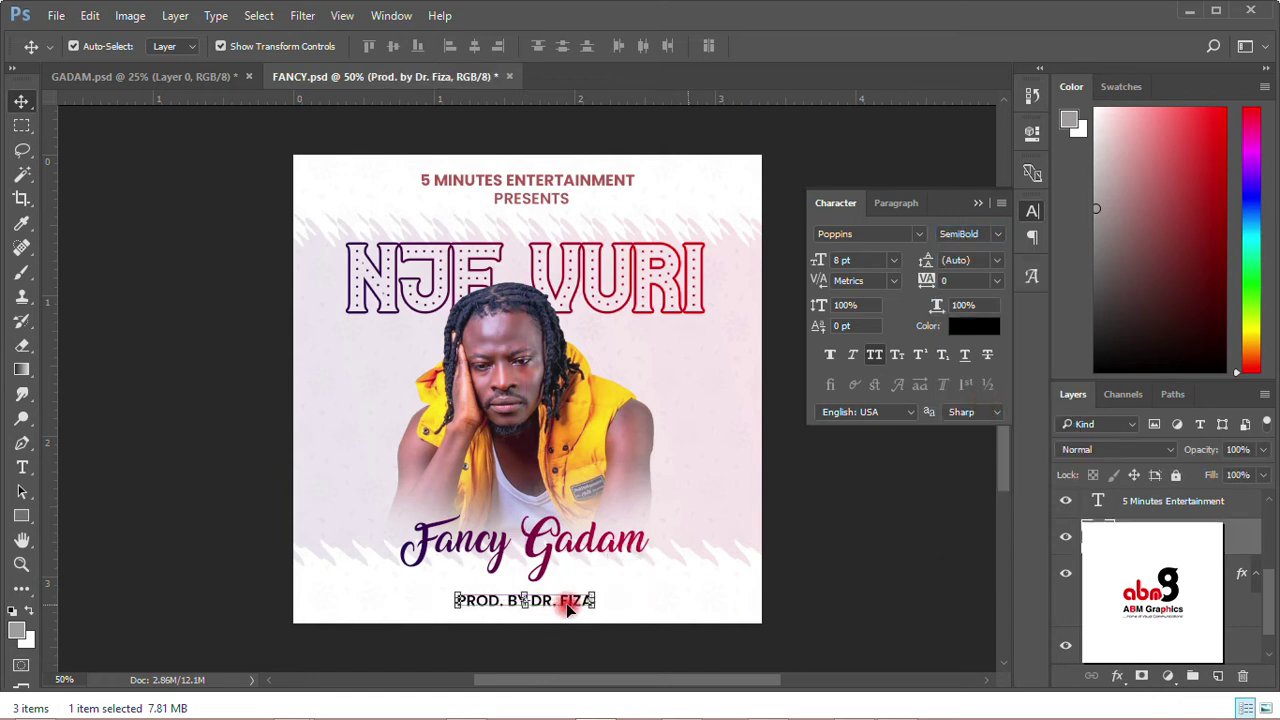
click(837, 558)
click(56, 15)
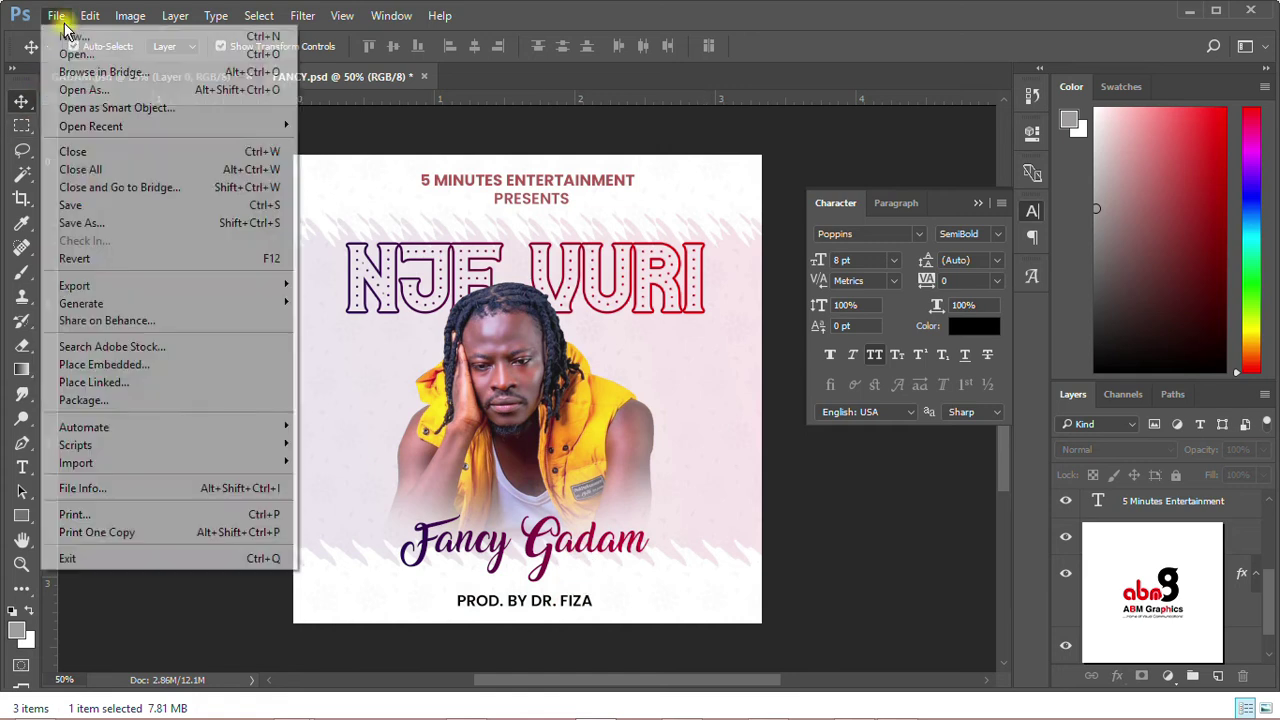
click(80, 205)
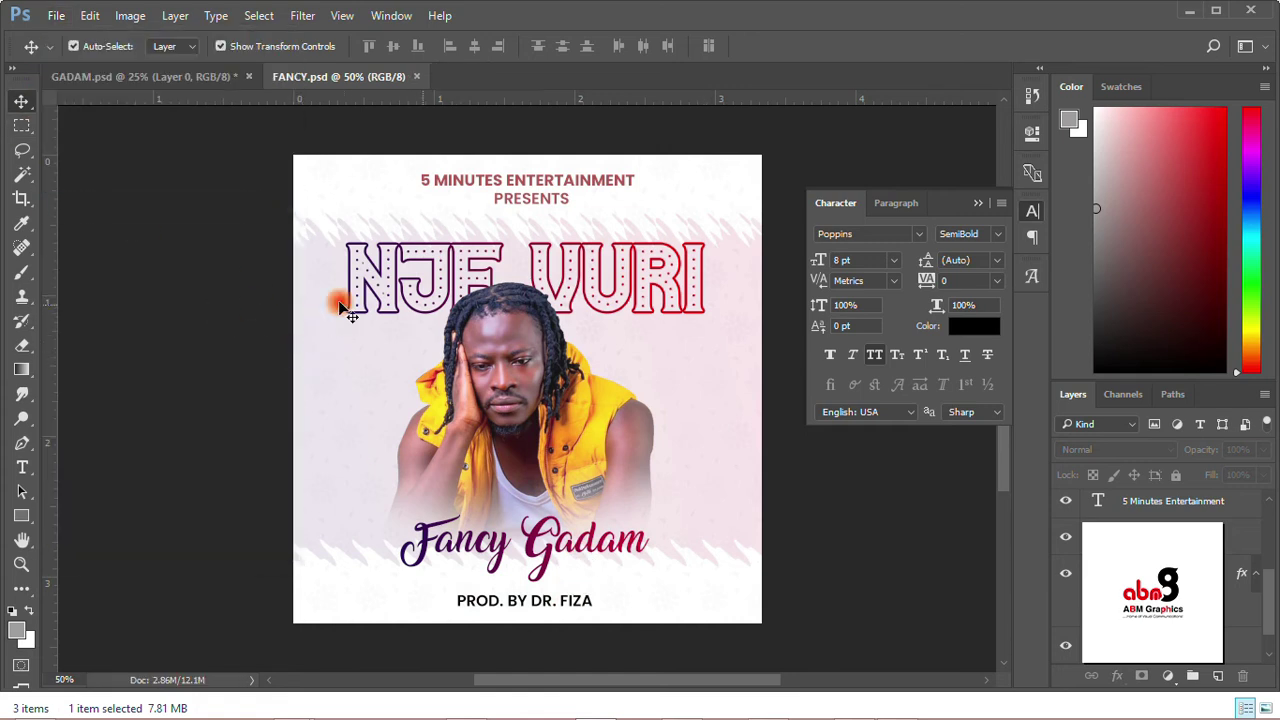
Step: Move the NJE VURI title slightly up, closer to the heading text
drag(655, 290, 645, 278)
click(240, 343)
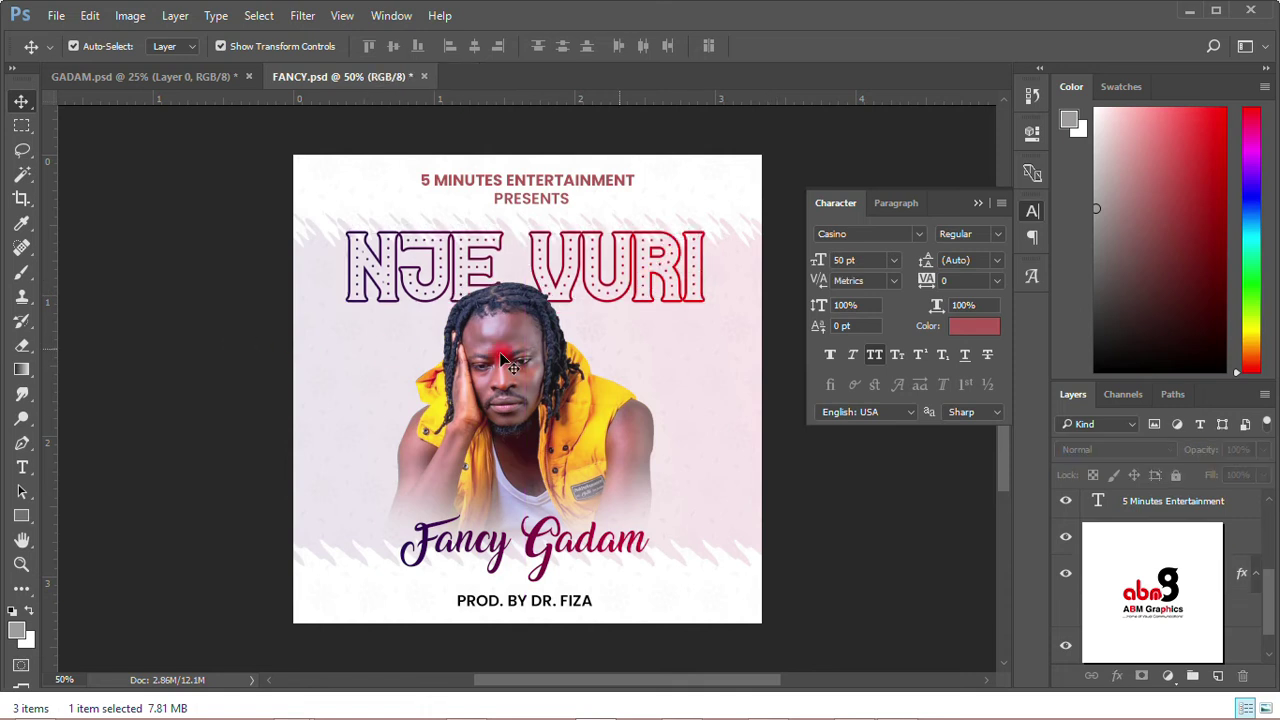
Step: Add a new empty layer above the photo and set the Brush tool to 700 px with 0% hardness
click(510, 400)
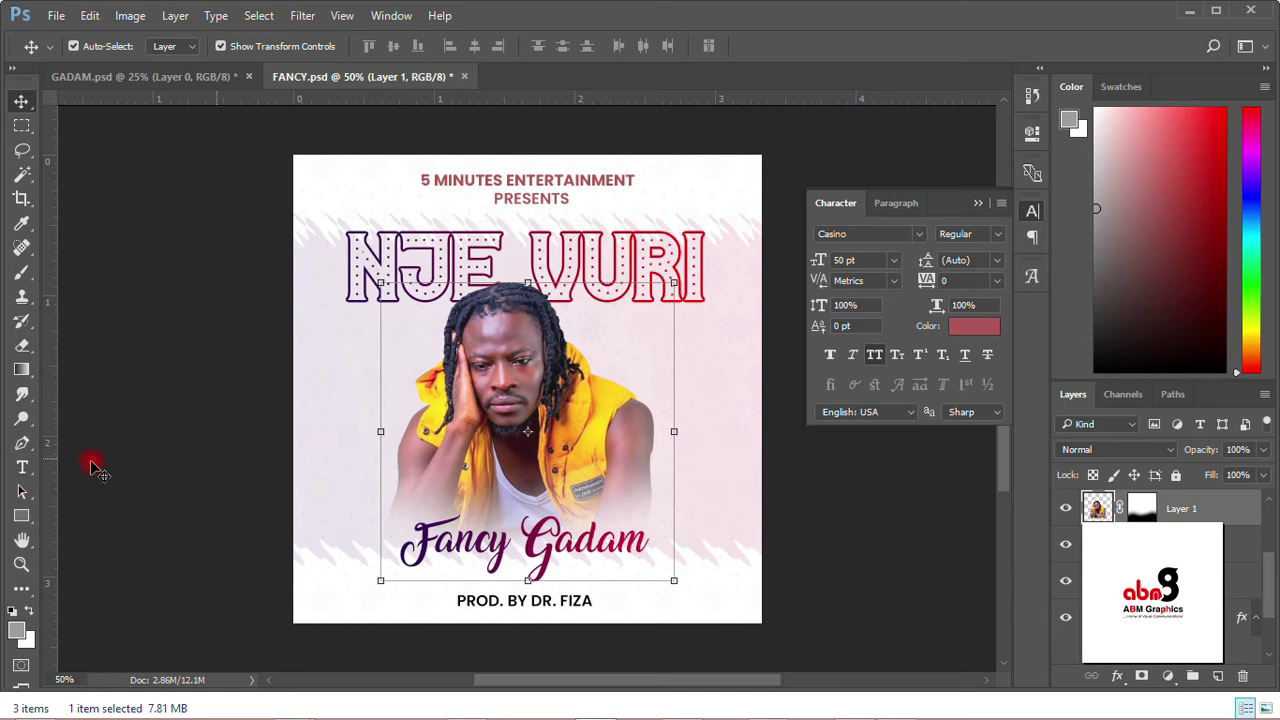
click(1216, 678)
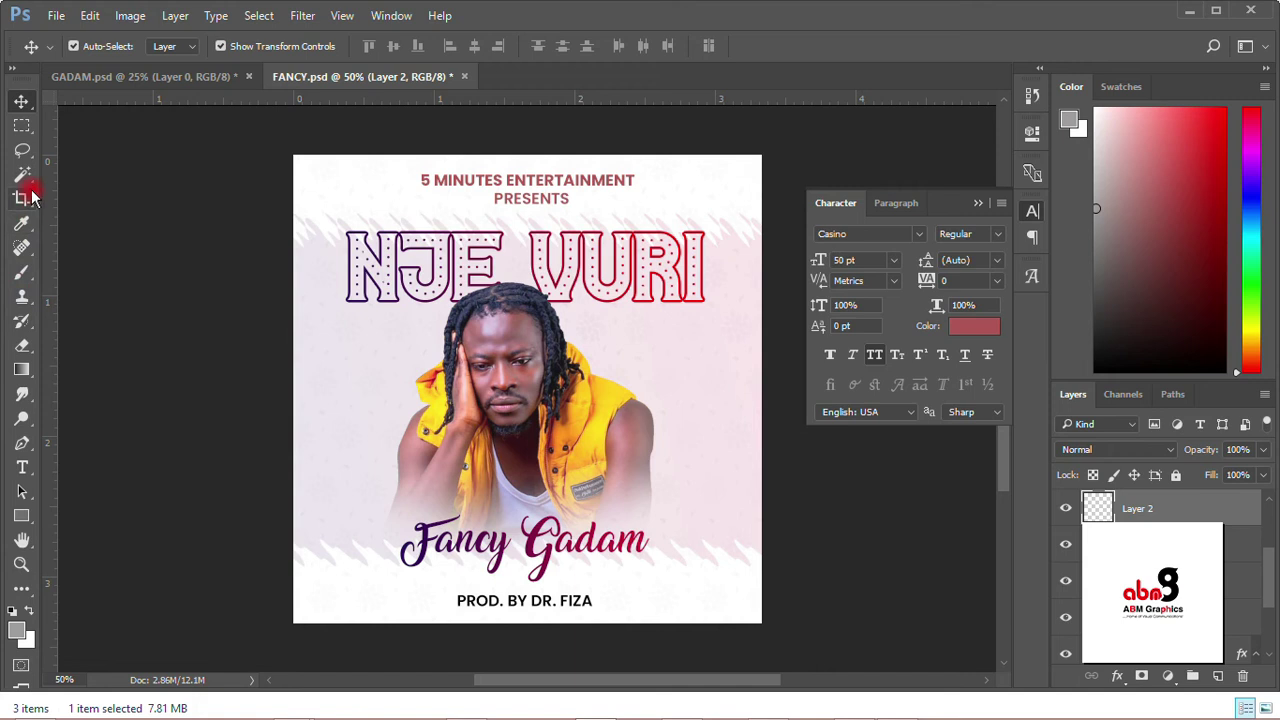
click(22, 271)
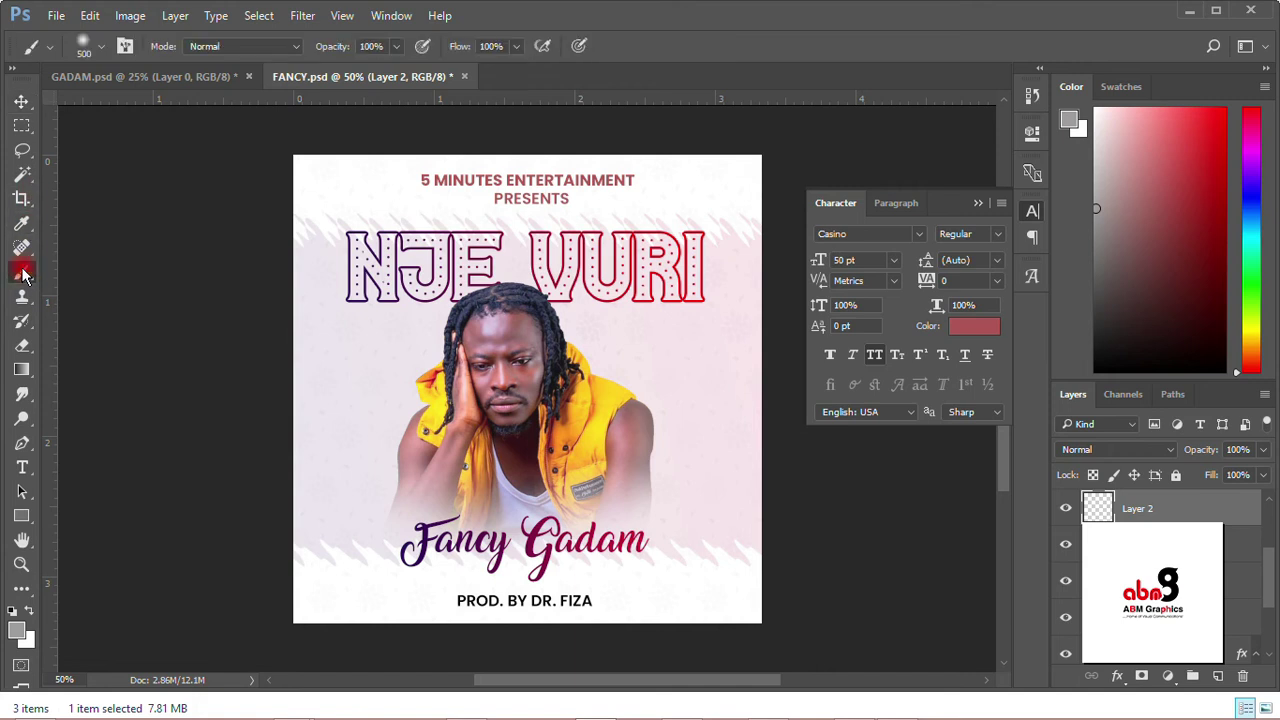
click(90, 46)
click(111, 148)
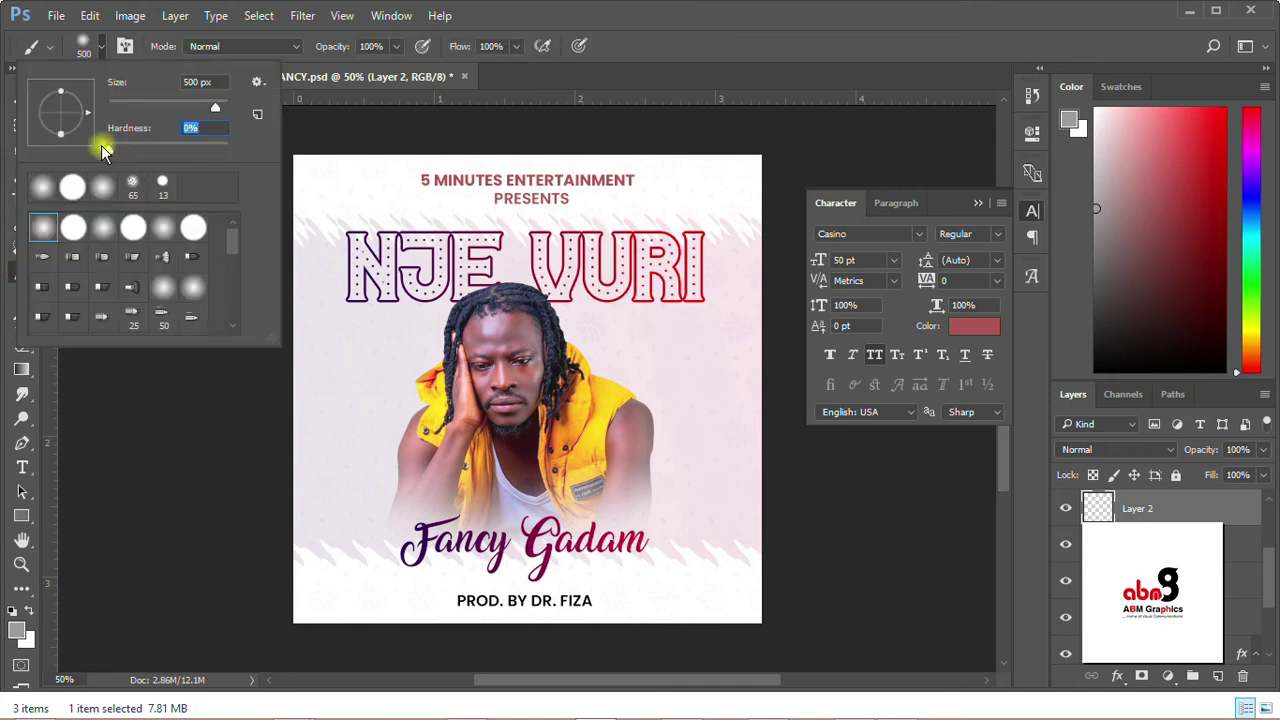
click(217, 108)
drag(218, 108, 214, 106)
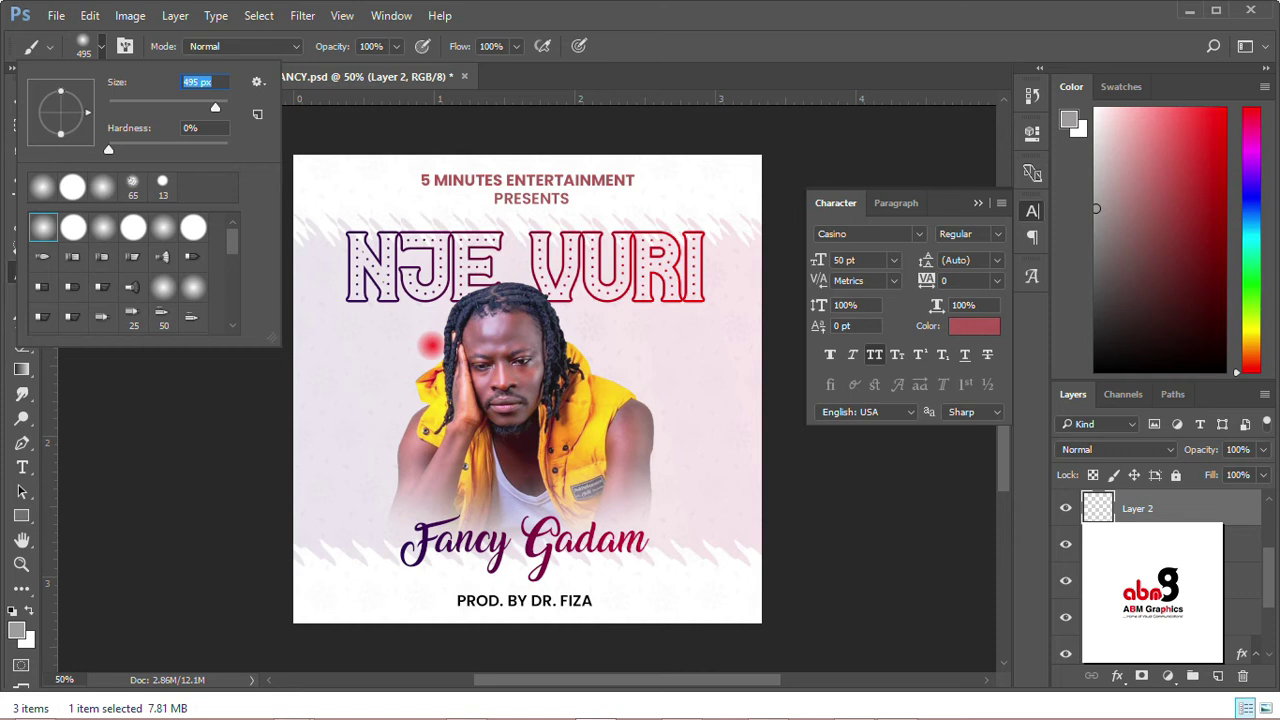
click(617, 66)
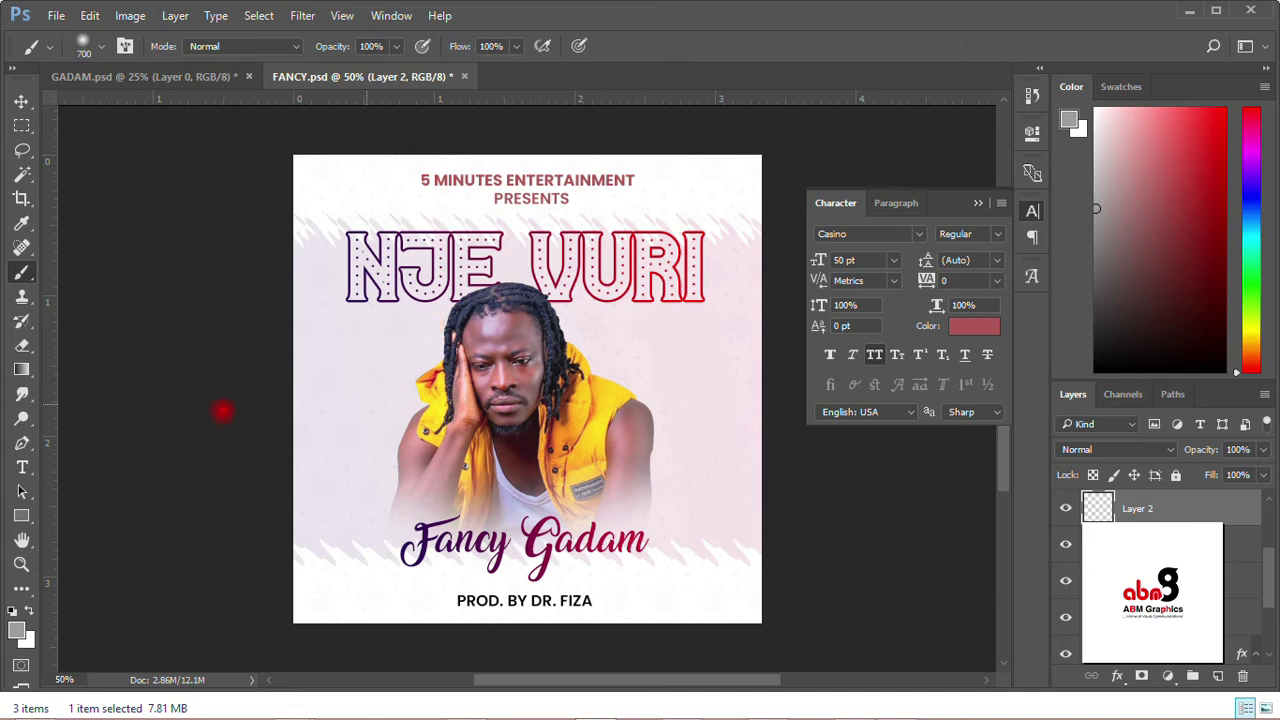
Step: Set the foreground colour to red (ff0000) and paint a large soft glow over the cover's upper-left area on the new layer
click(16, 632)
click(897, 433)
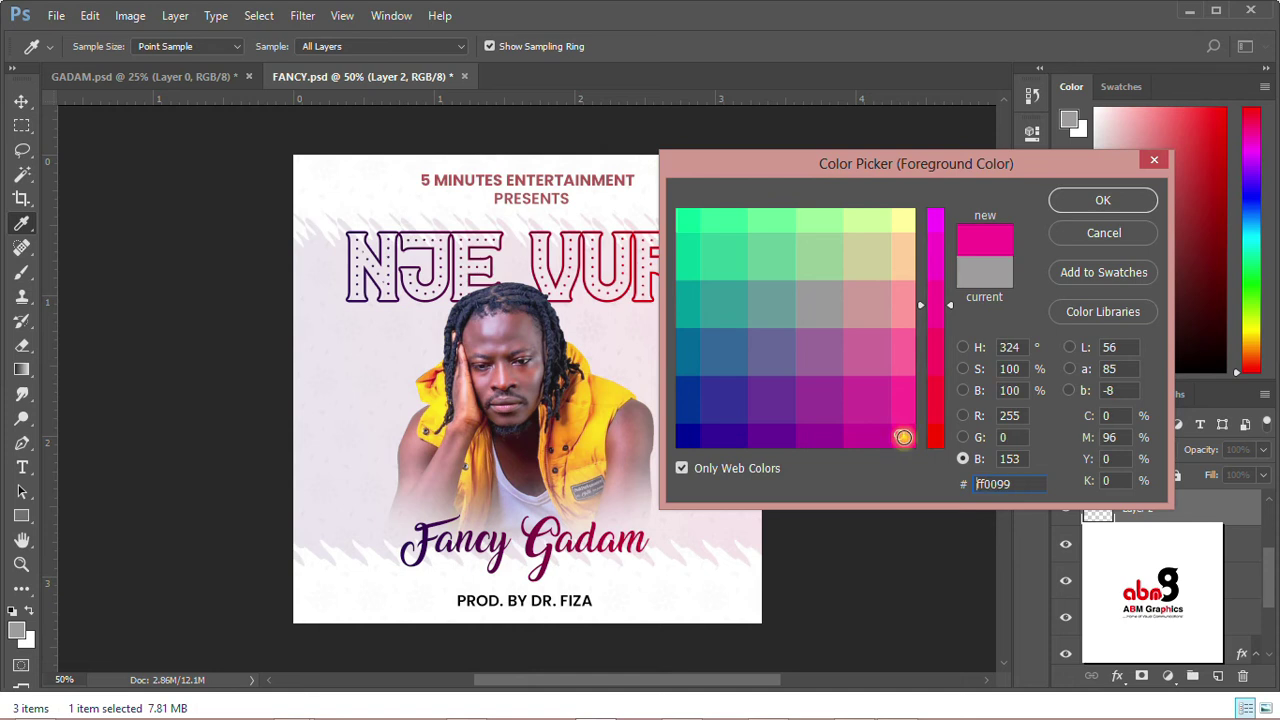
click(933, 450)
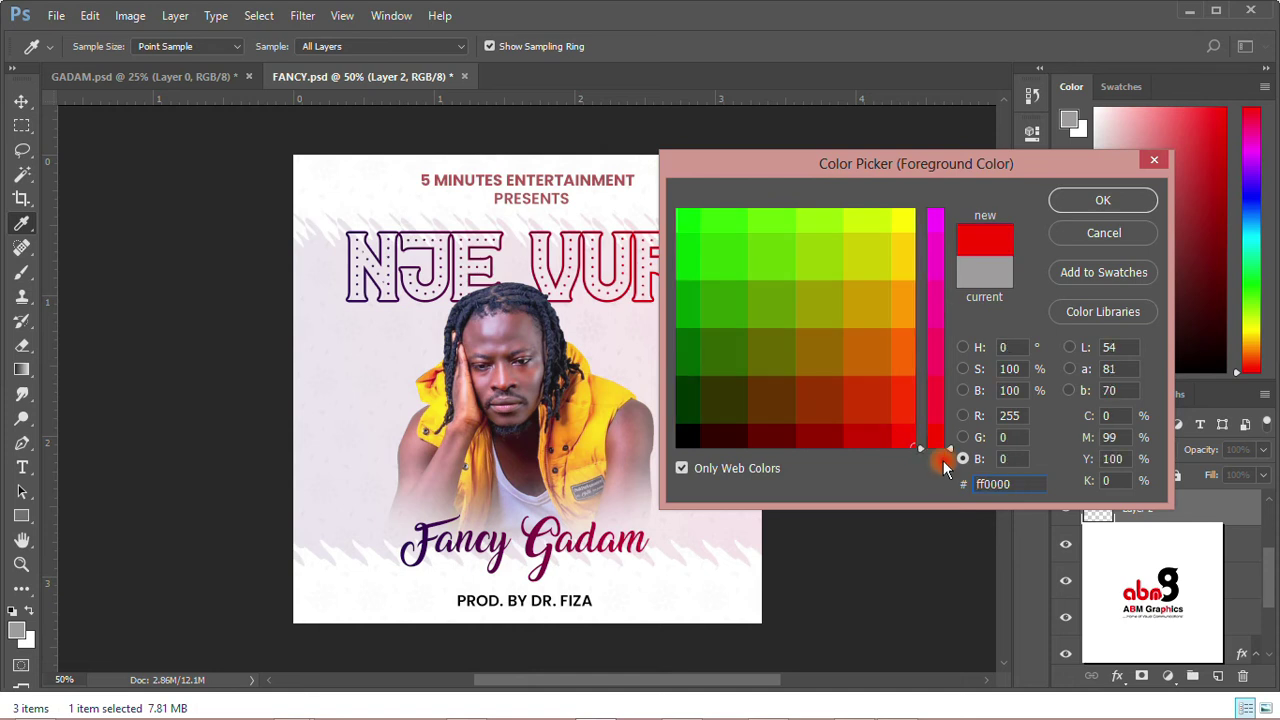
click(1060, 205)
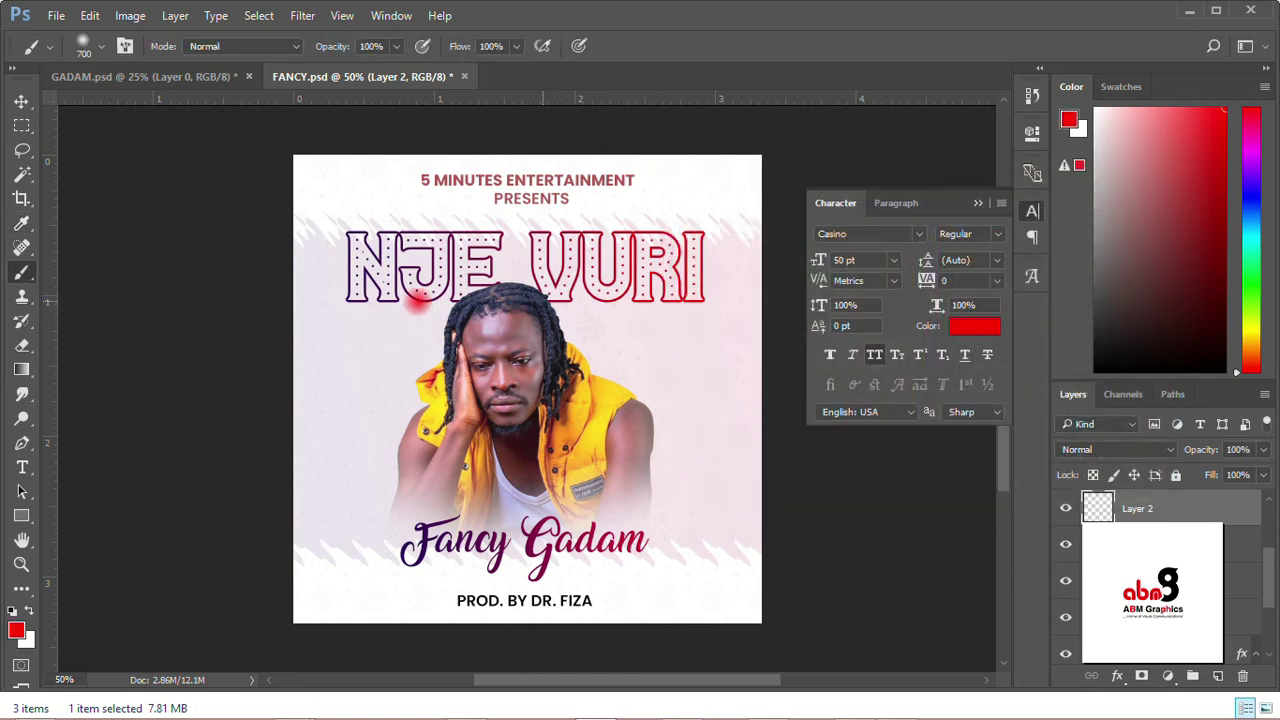
drag(415, 303, 385, 255)
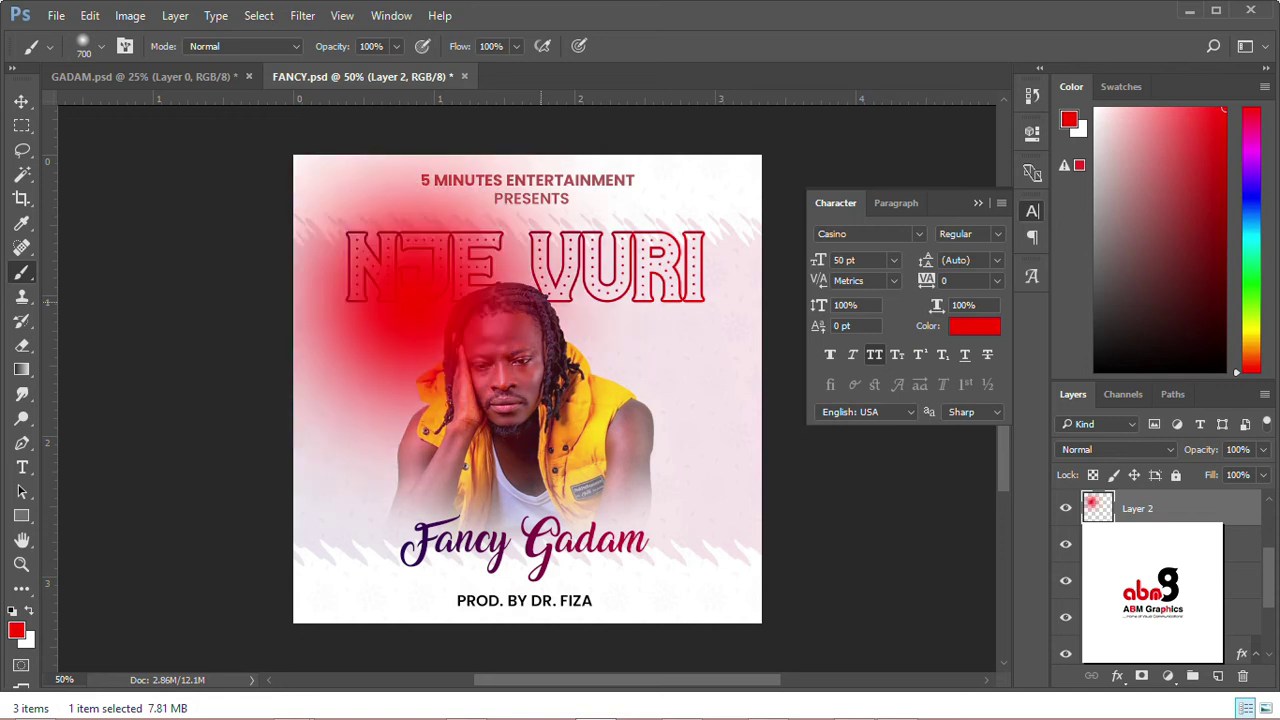
Step: Deepen the red glow over the left half of the title with another dab and add a new empty layer above it
click(415, 300)
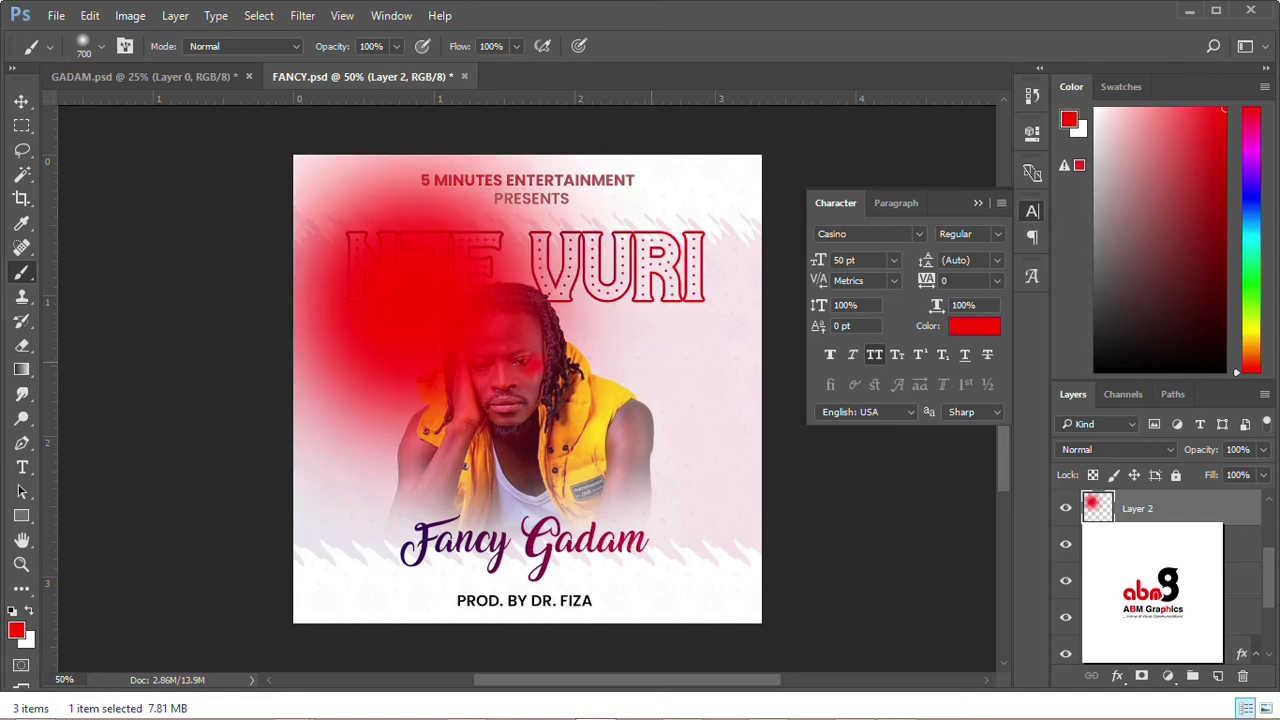
click(1215, 678)
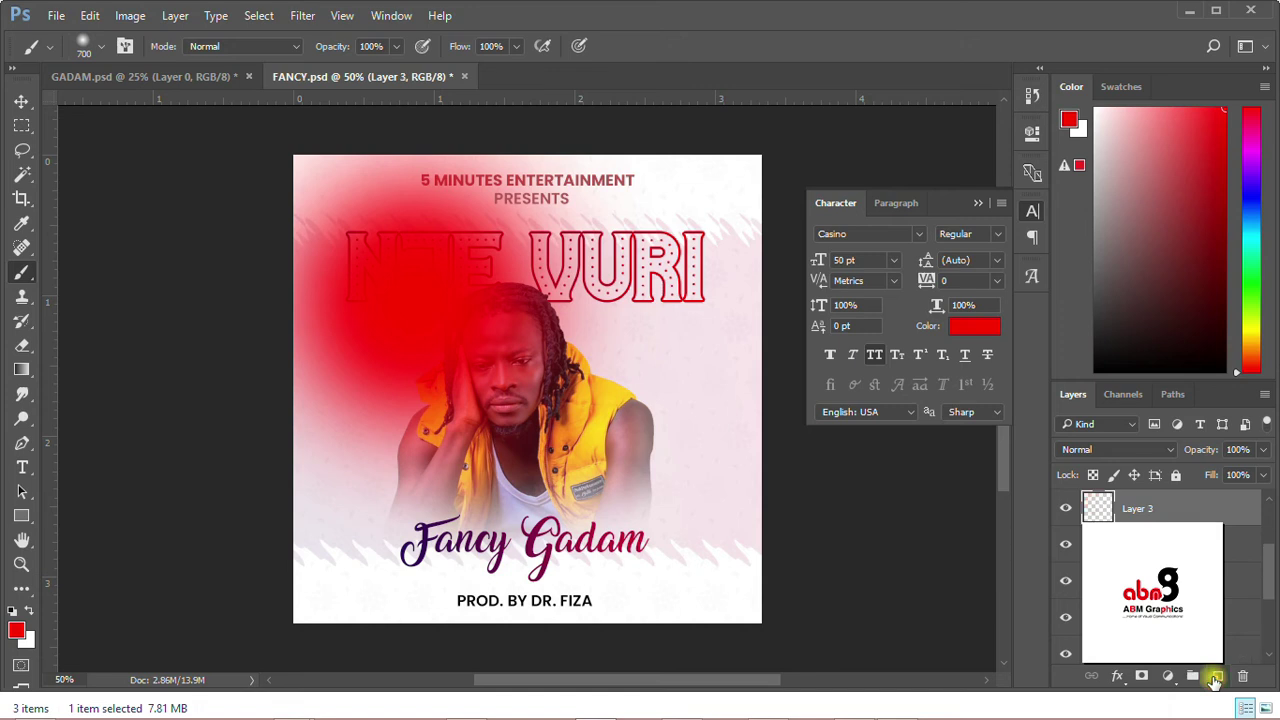
Step: Set the foreground colour to blue (0000ff) and paint a large soft glow over the shoulder on the photo's right side
click(18, 632)
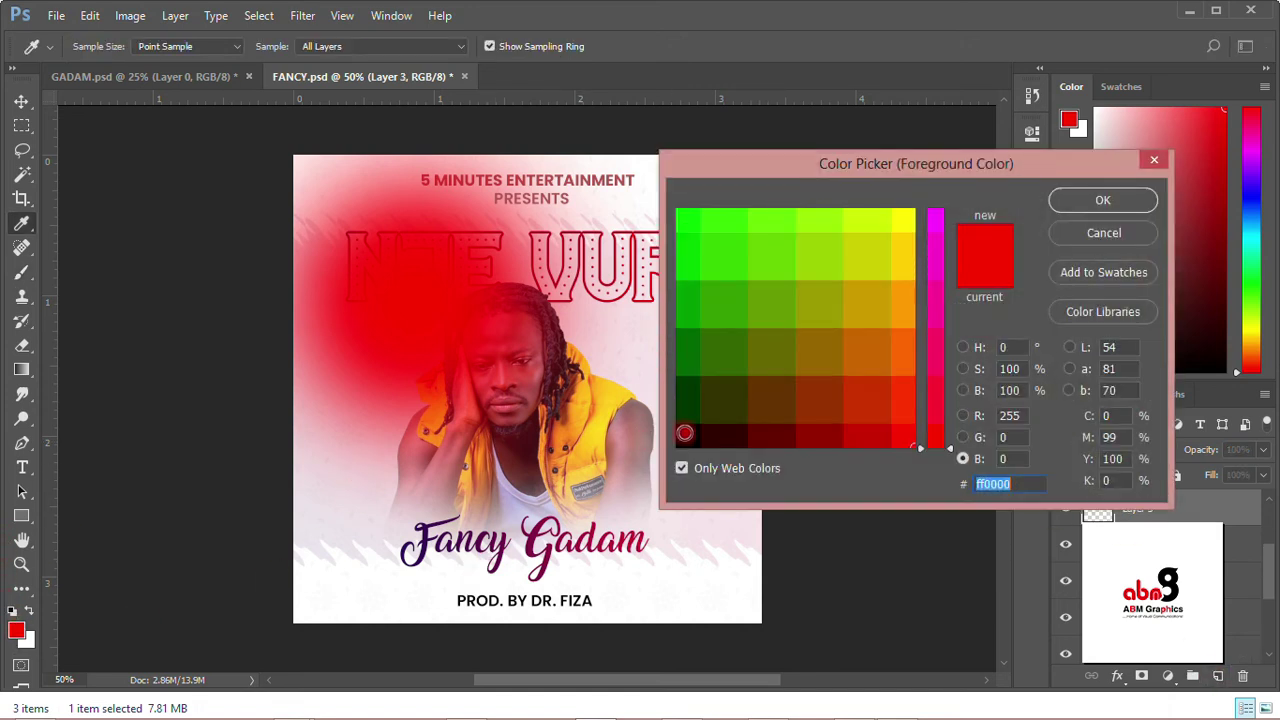
text(0000ff)
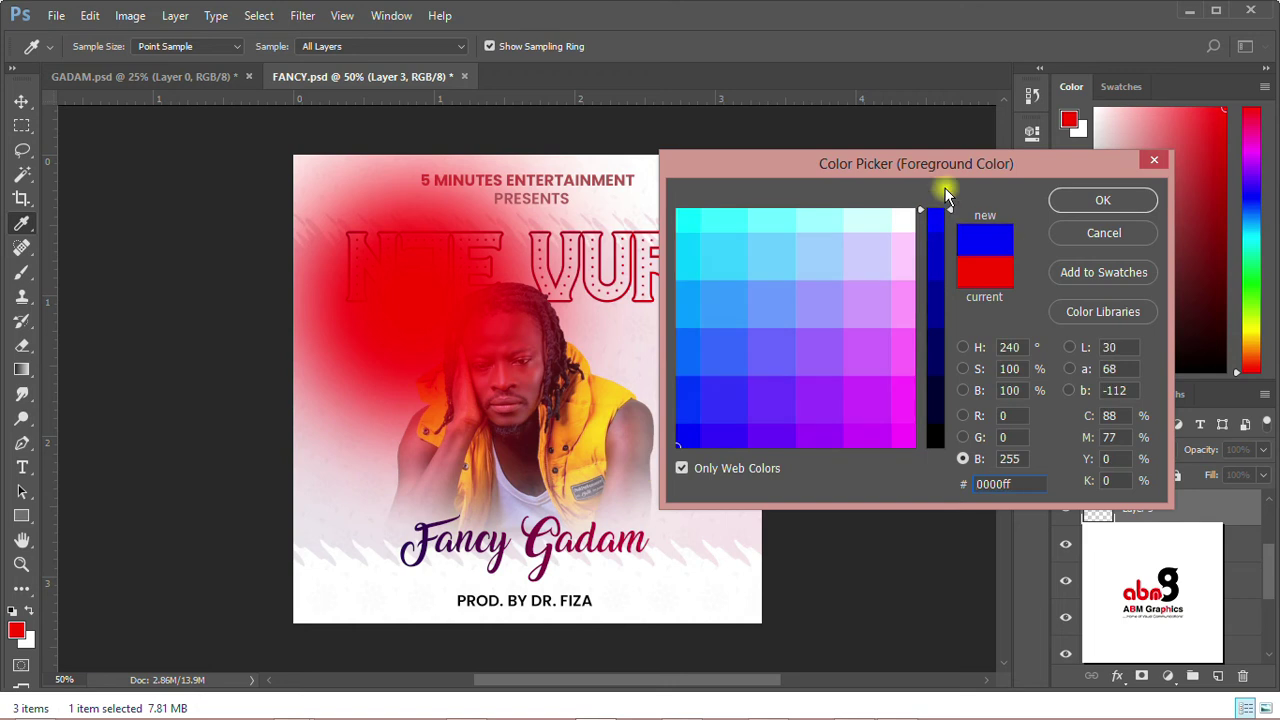
click(1096, 200)
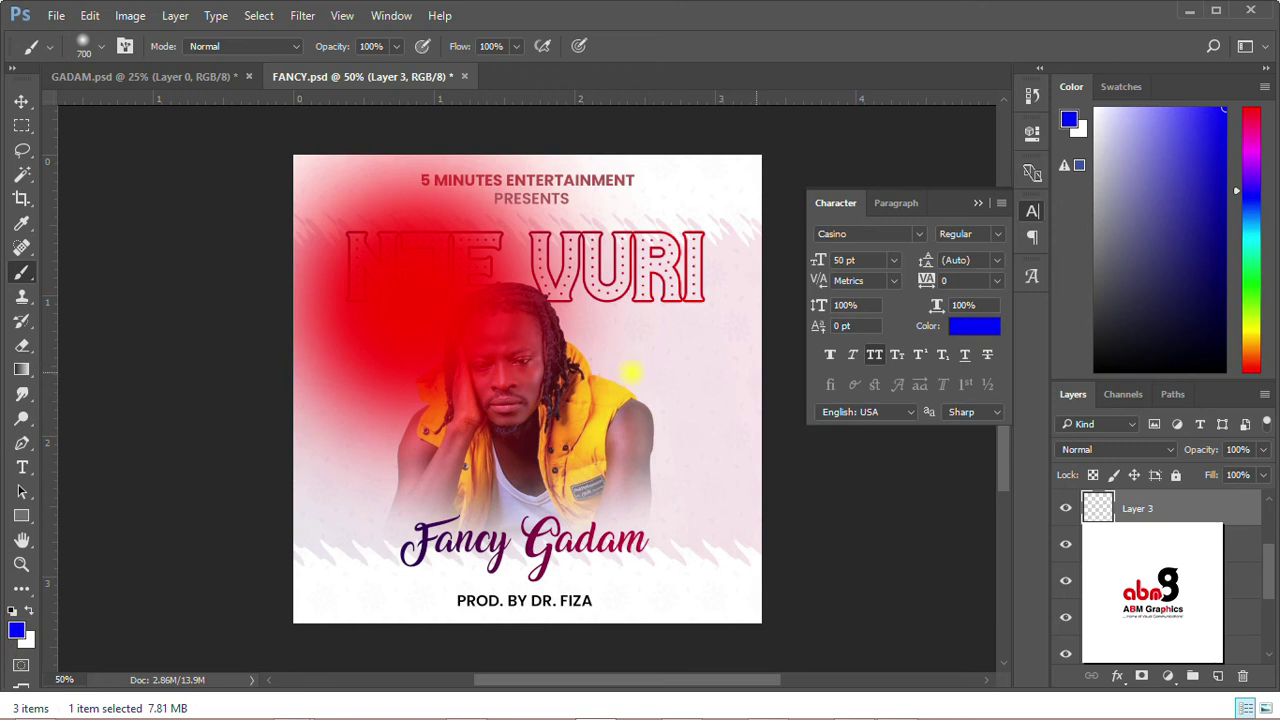
click(631, 373)
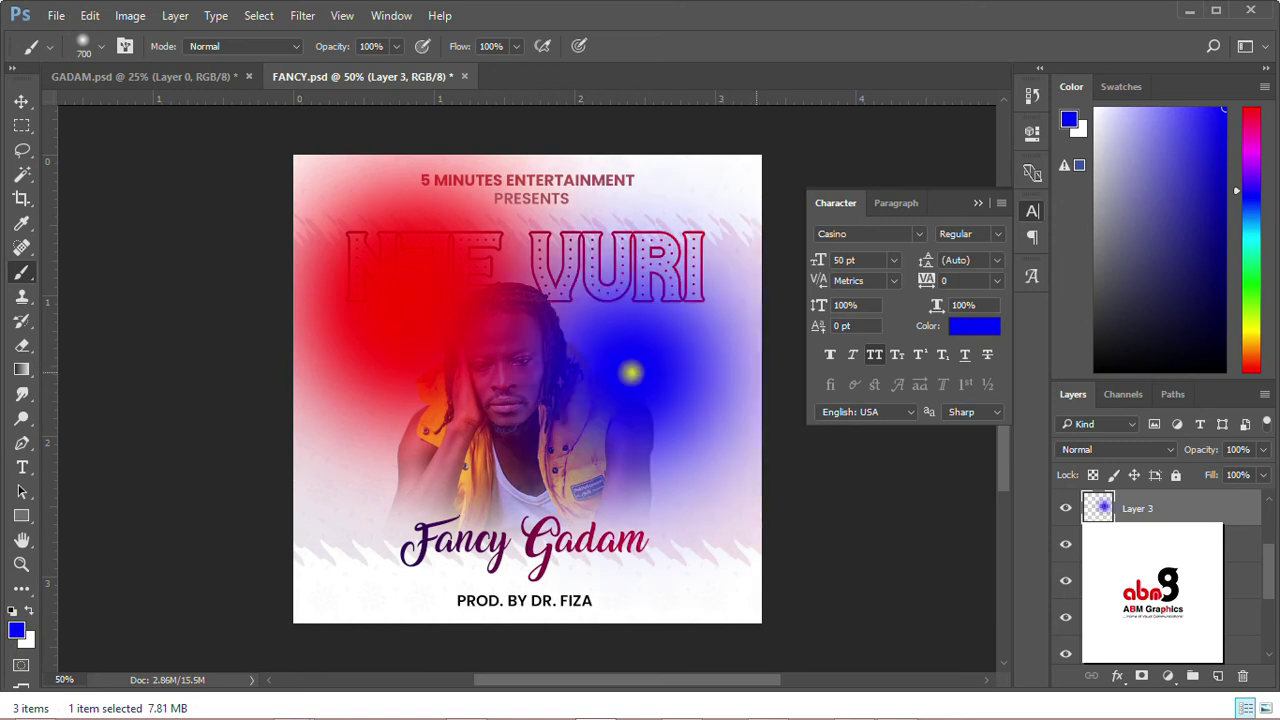
click(631, 373)
click(631, 373)
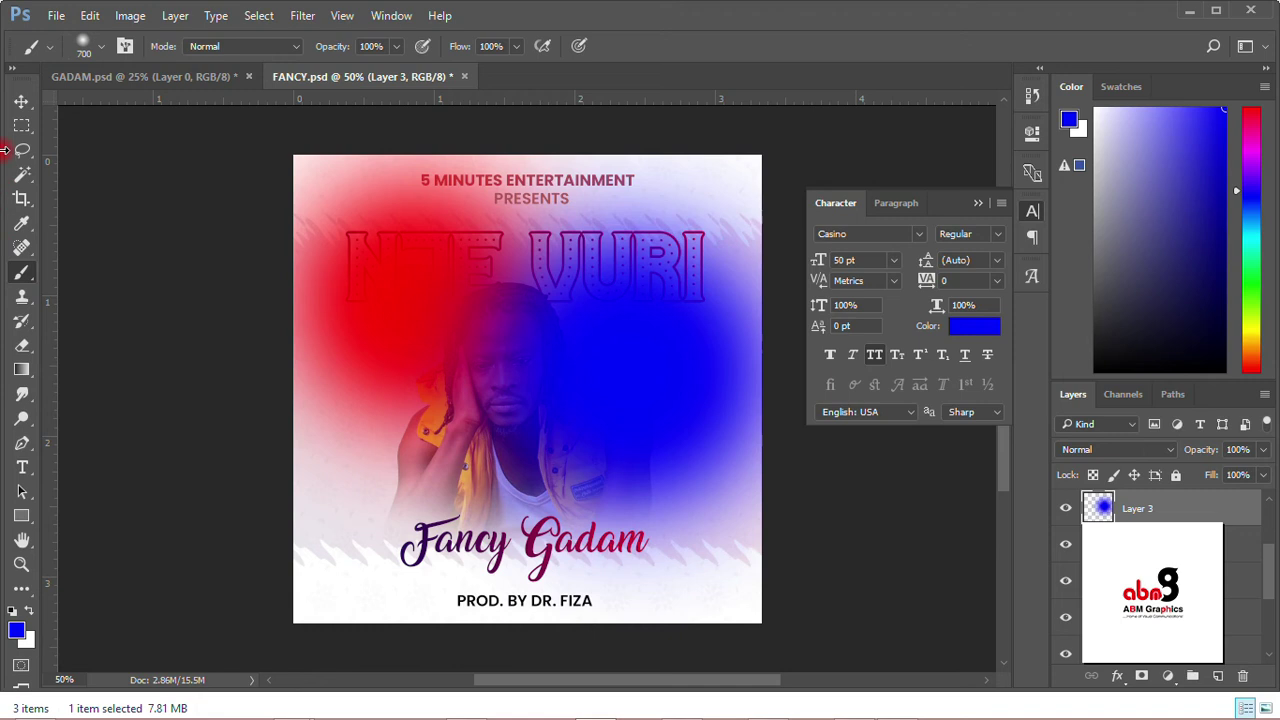
click(89, 15)
click(118, 34)
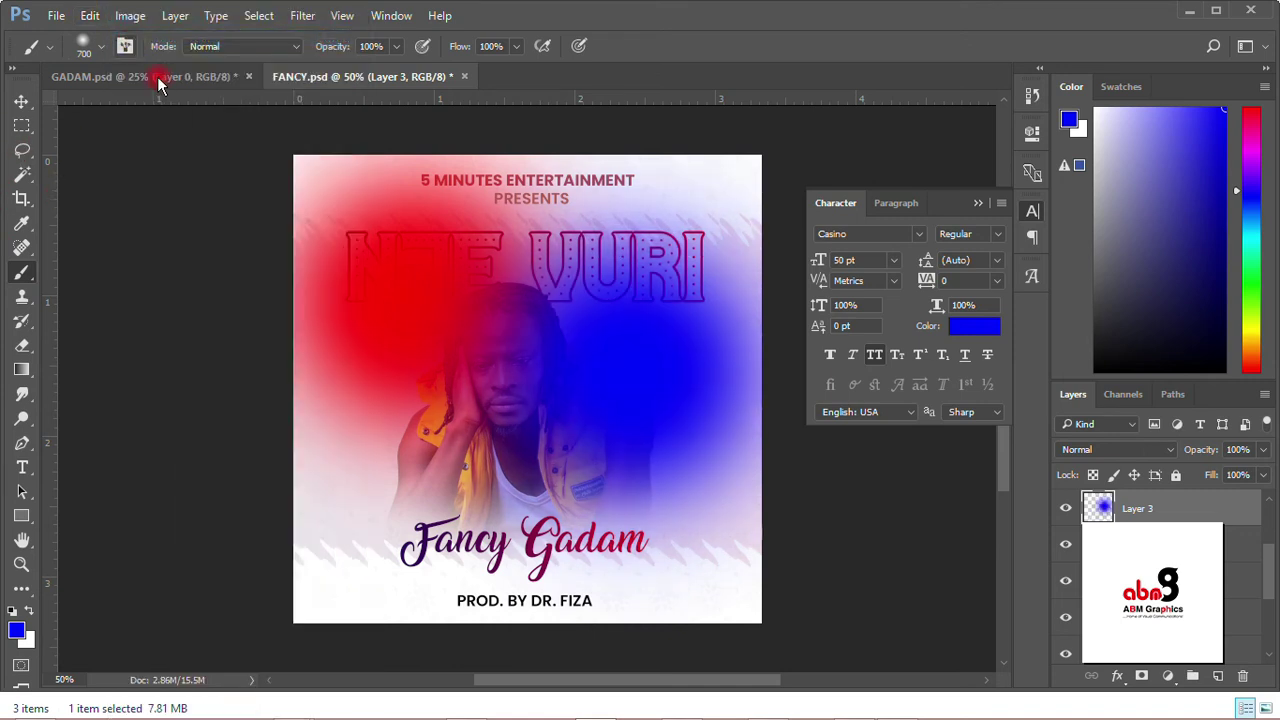
Step: Hide the blue glow layer and set the red glow layer's blending mode to Screen
click(21, 101)
click(180, 468)
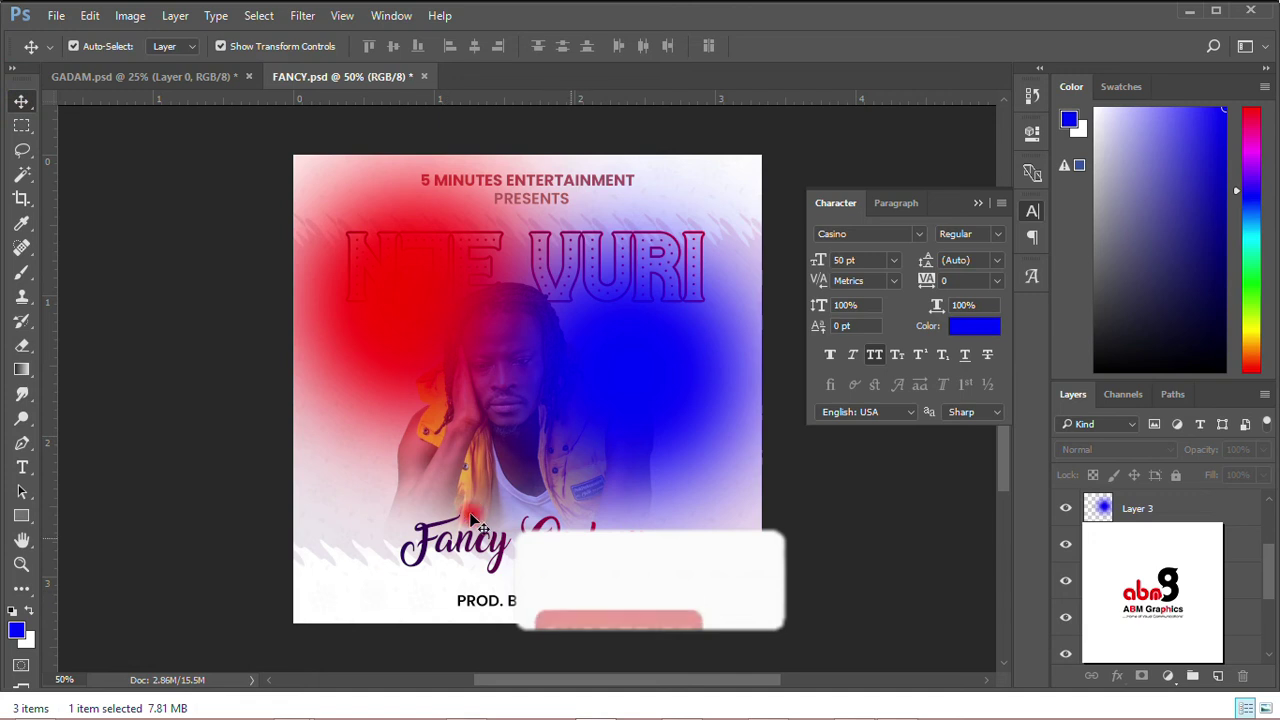
click(1063, 508)
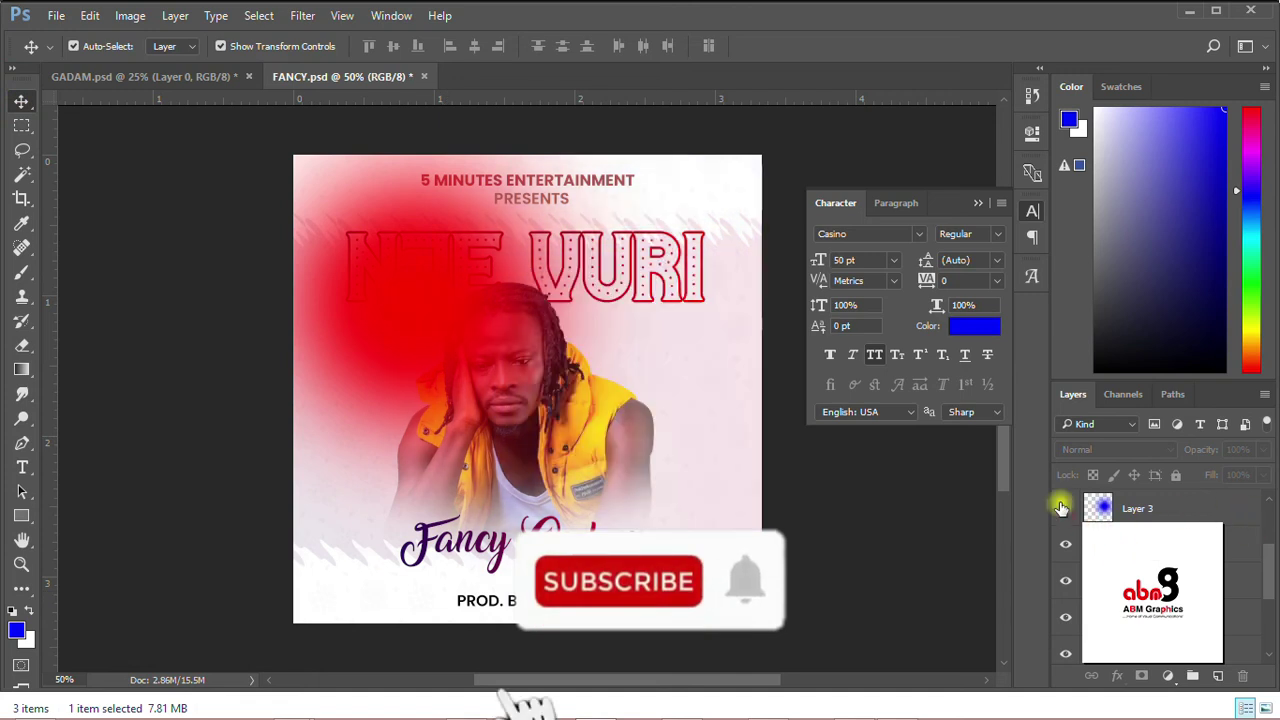
click(400, 264)
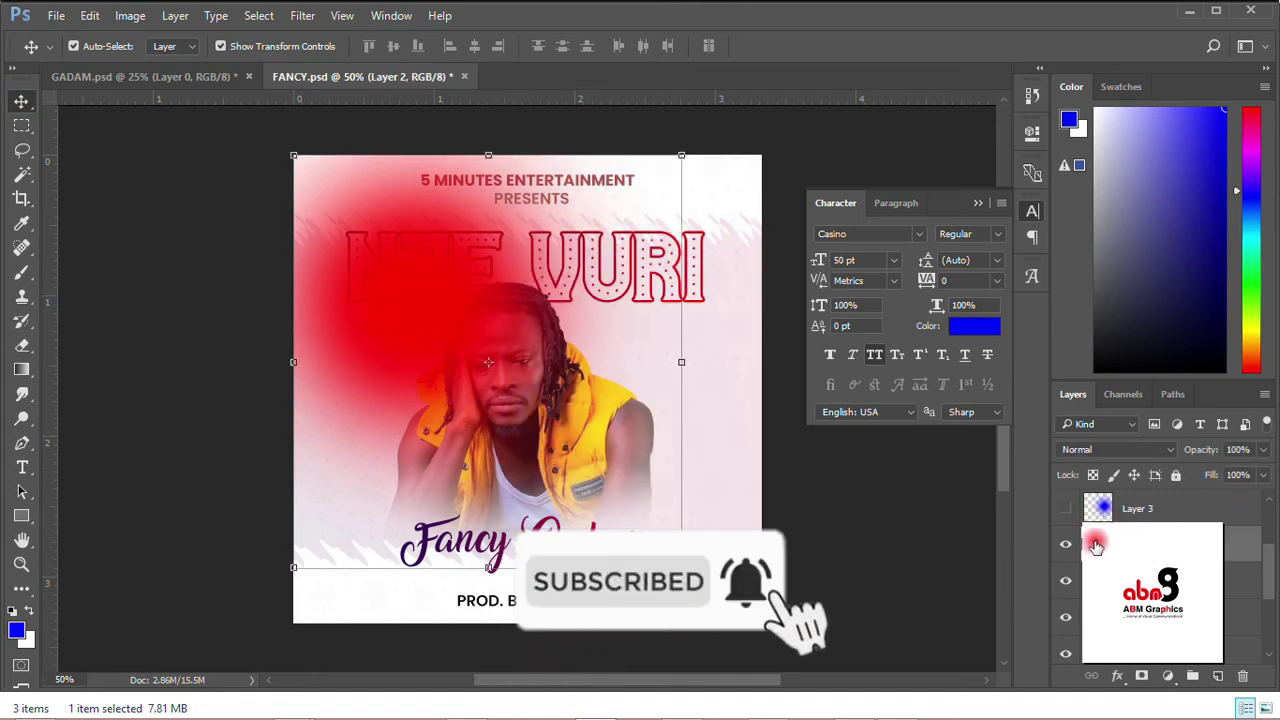
click(1078, 449)
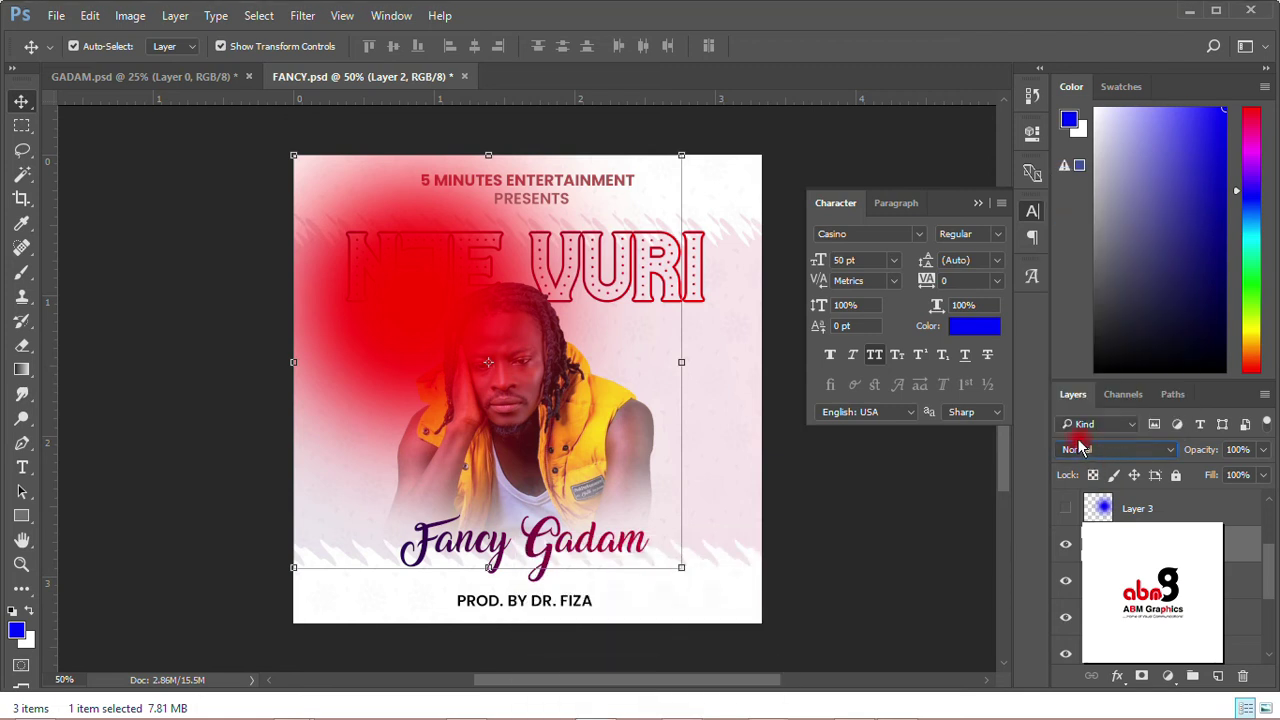
click(1085, 450)
click(1070, 195)
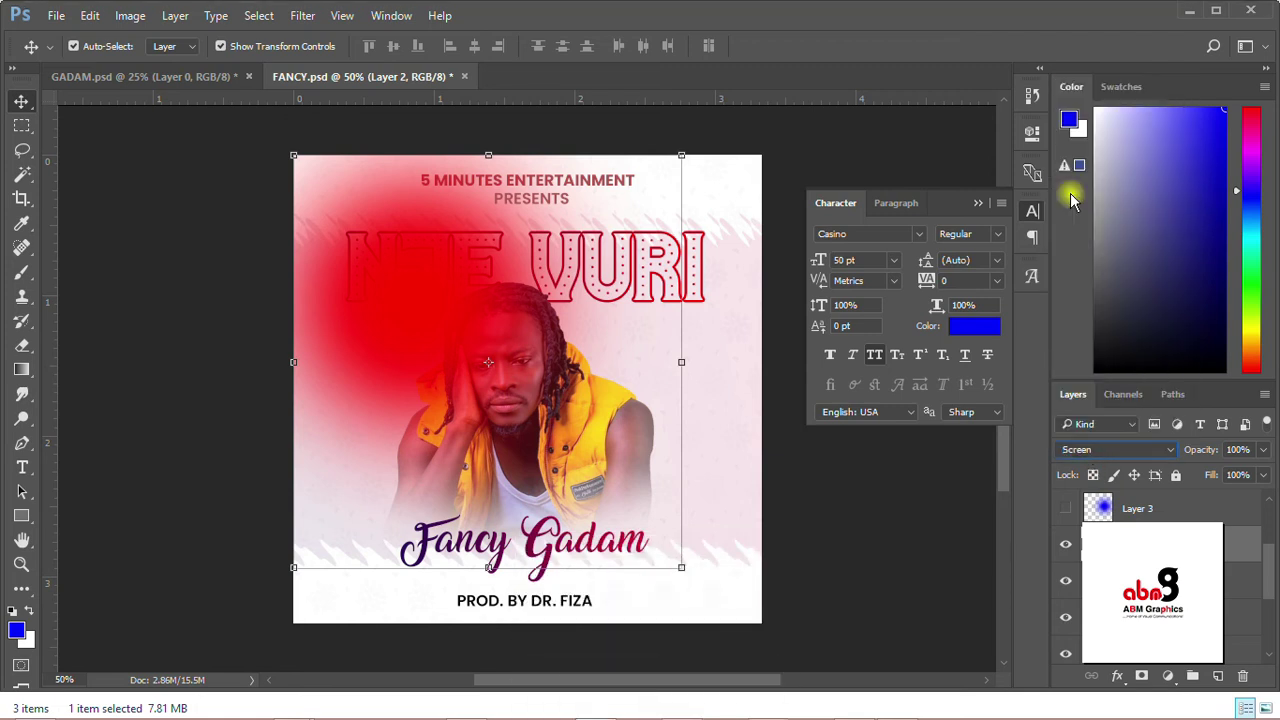
Step: Clip the red glow layer to the photo and move it slightly up and right over the singer's hair and forehead
right_click(1148, 542)
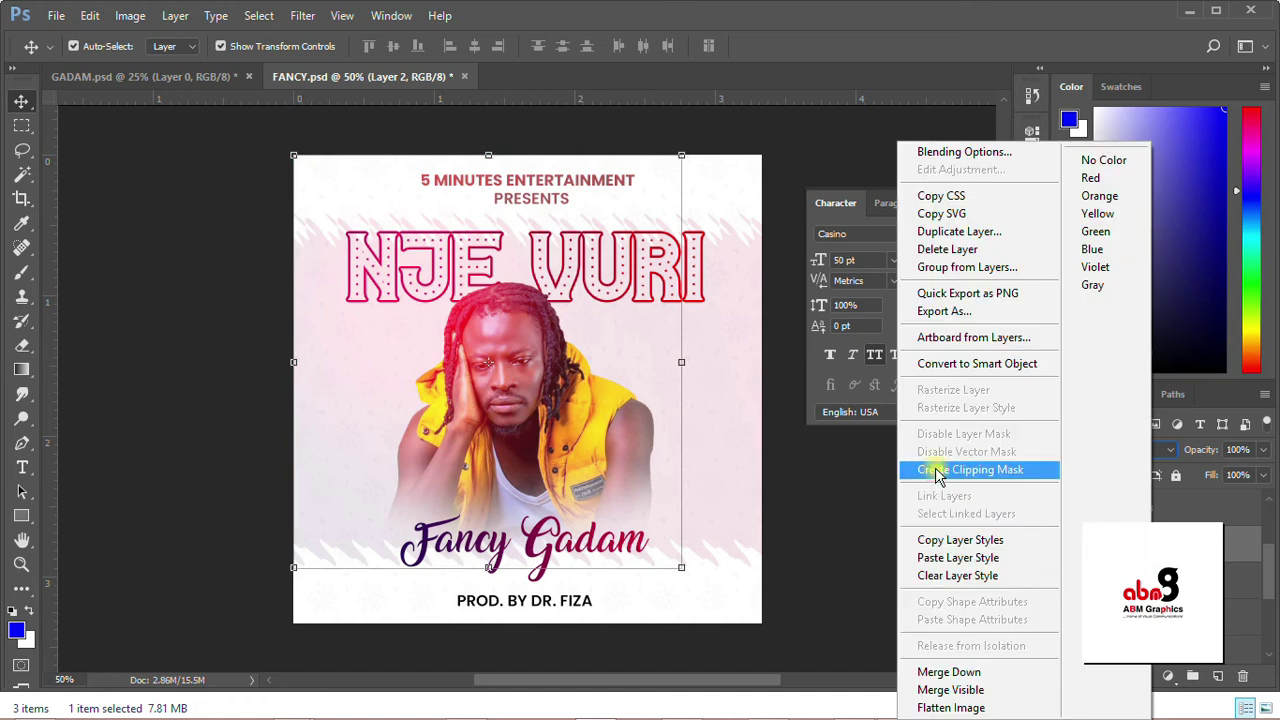
click(938, 470)
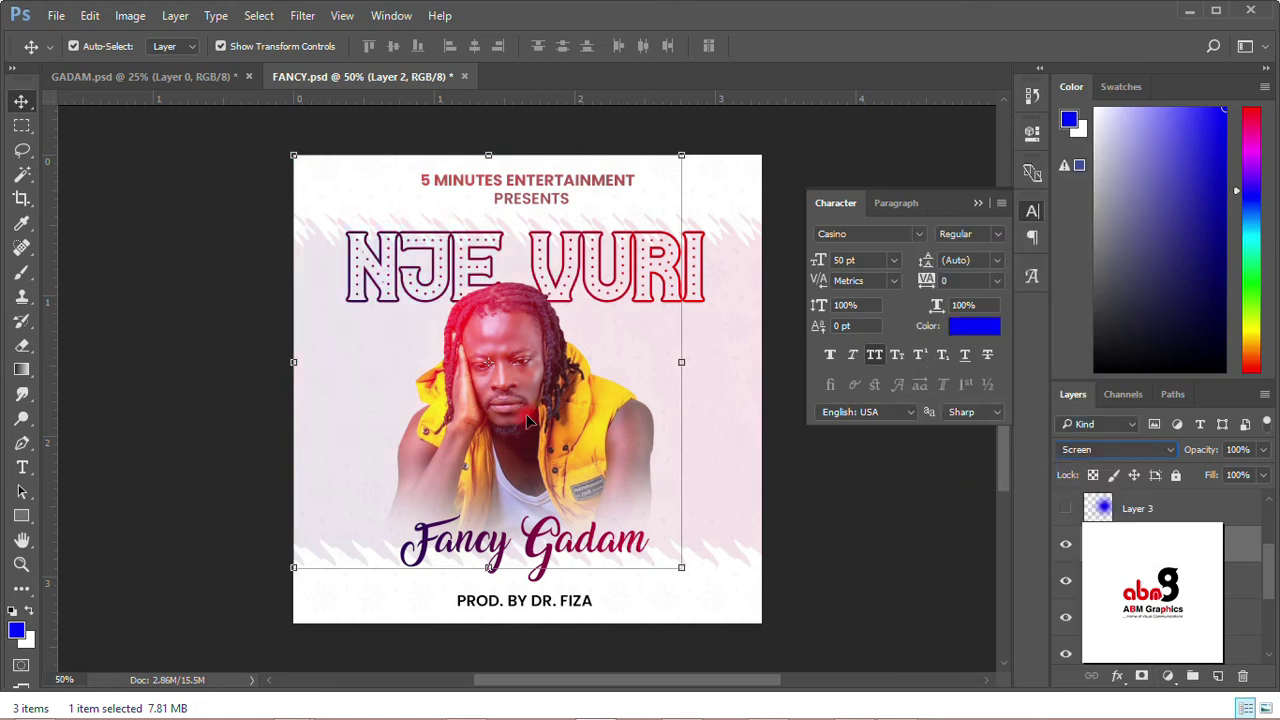
click(503, 317)
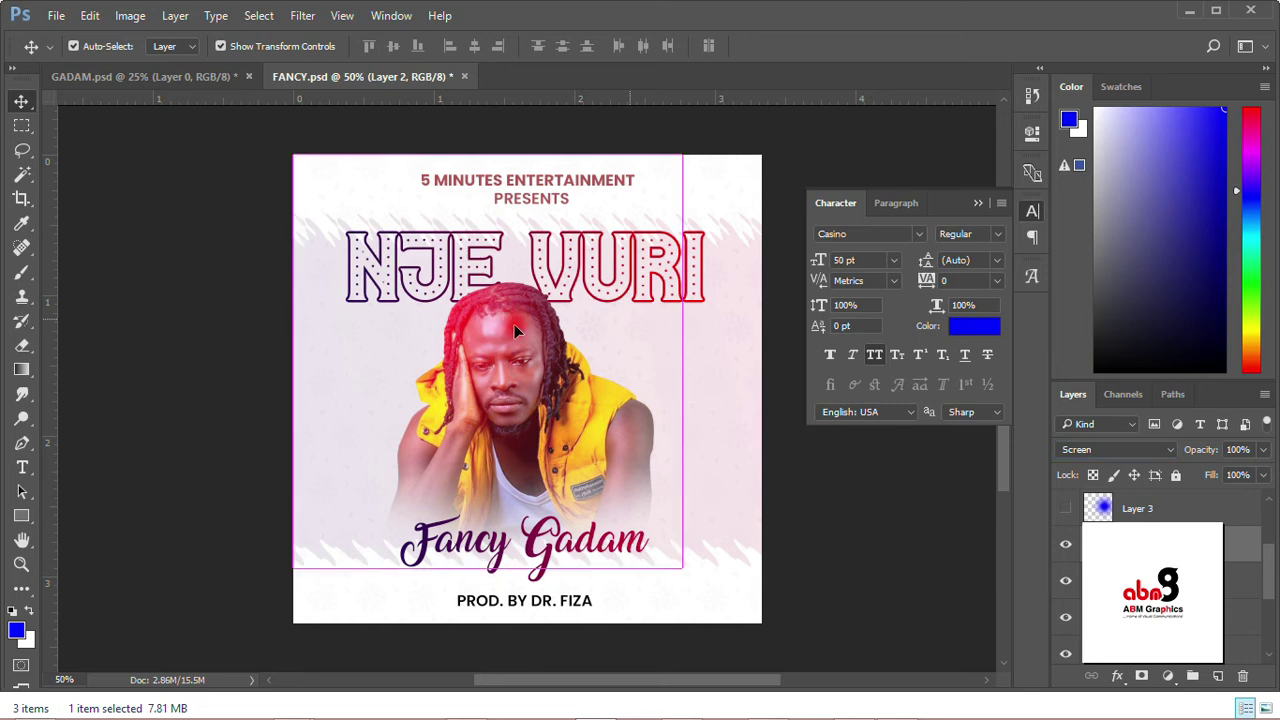
drag(529, 338, 520, 335)
key(ctrl)
drag(491, 322, 468, 278)
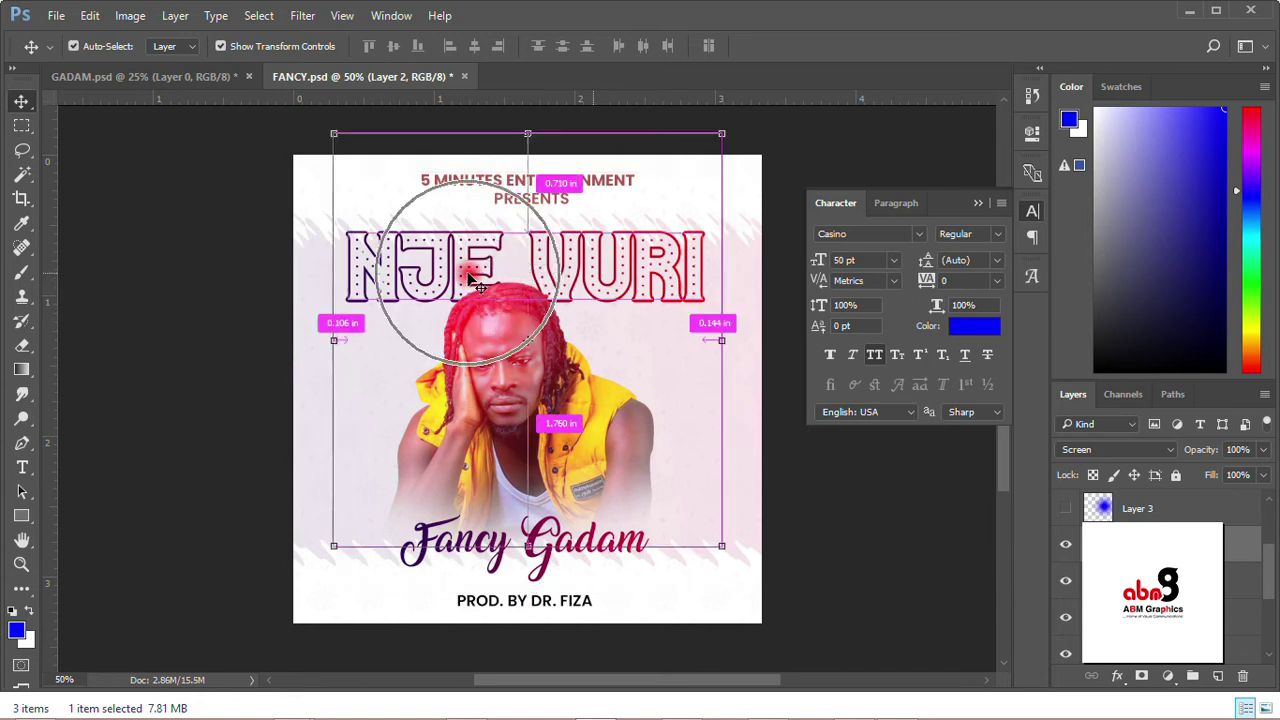
Step: Show the blue glow layer again and set its blending mode to Screen
click(1146, 512)
click(1064, 510)
click(1065, 509)
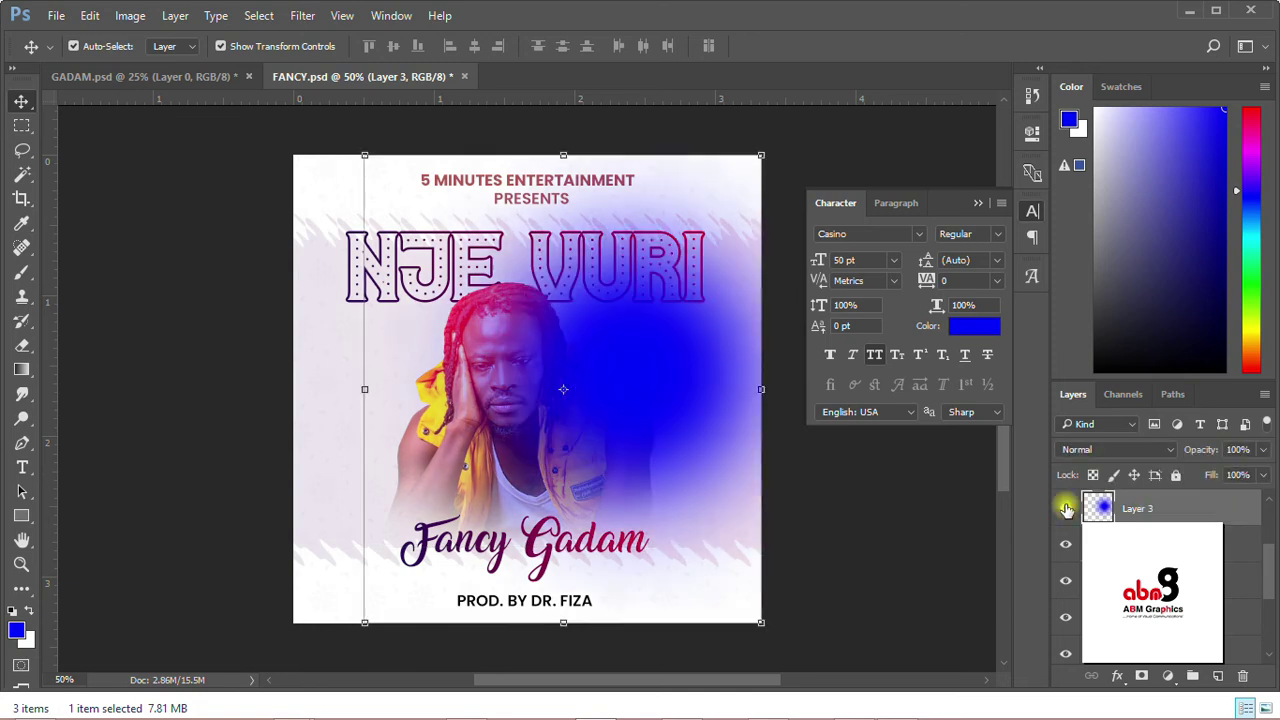
click(1094, 449)
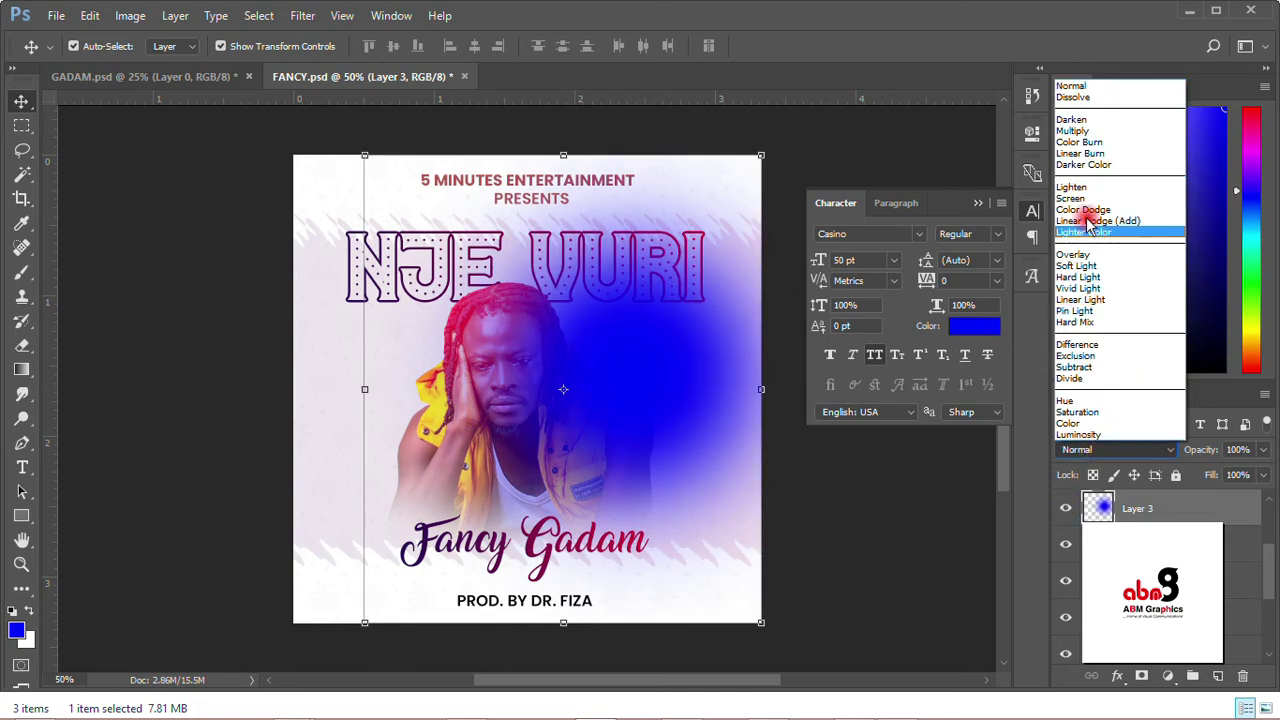
click(1076, 200)
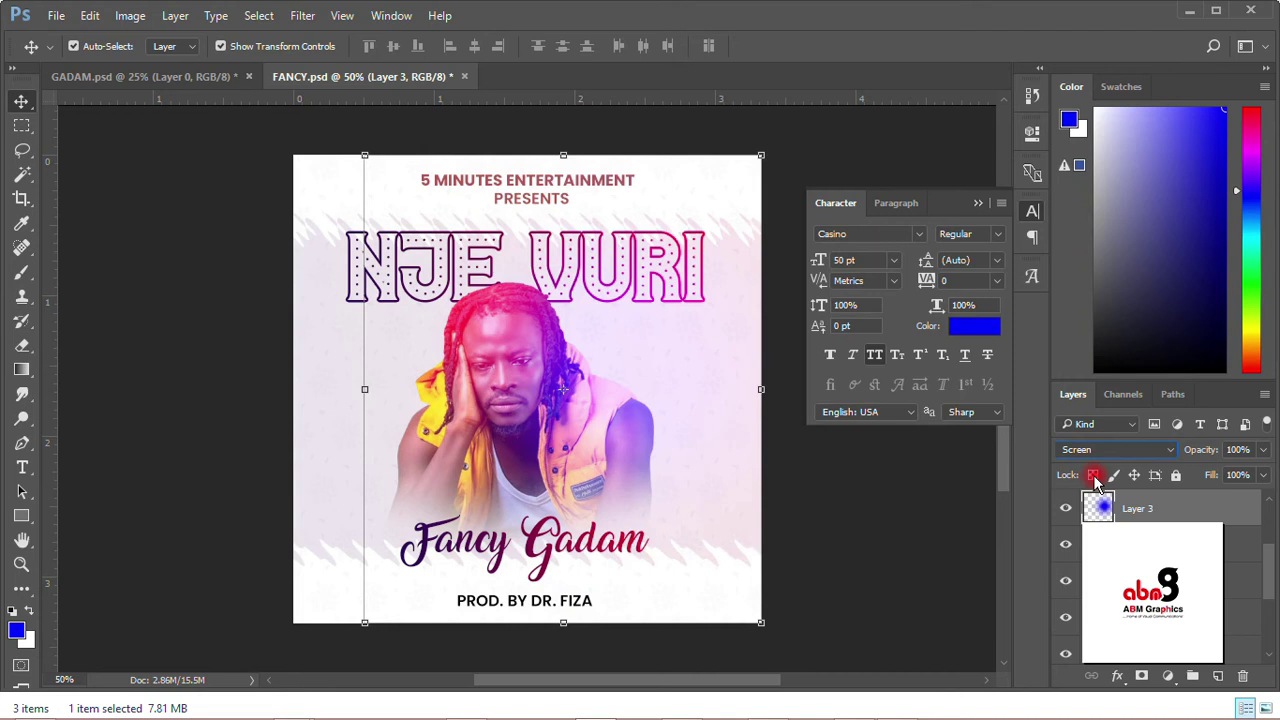
Step: Clip the blue glow layer to the photo and shift it slightly up and right over the shoulder
right_click(1185, 513)
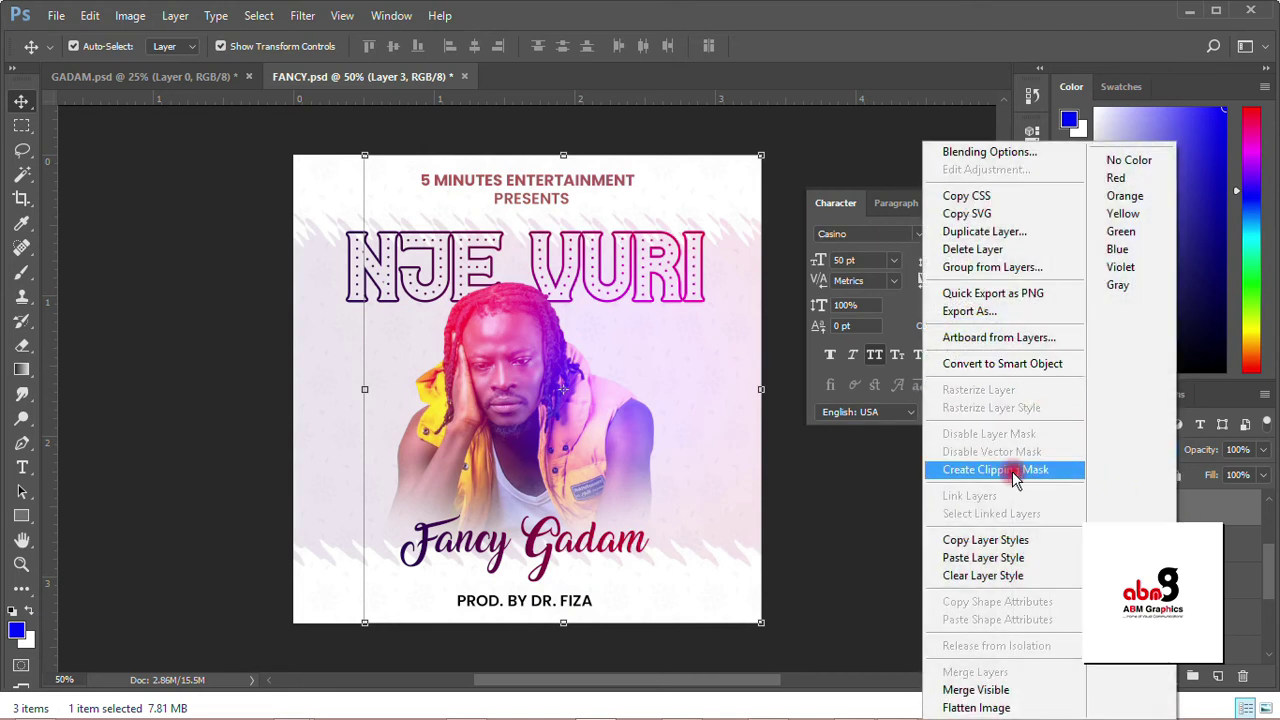
click(1014, 476)
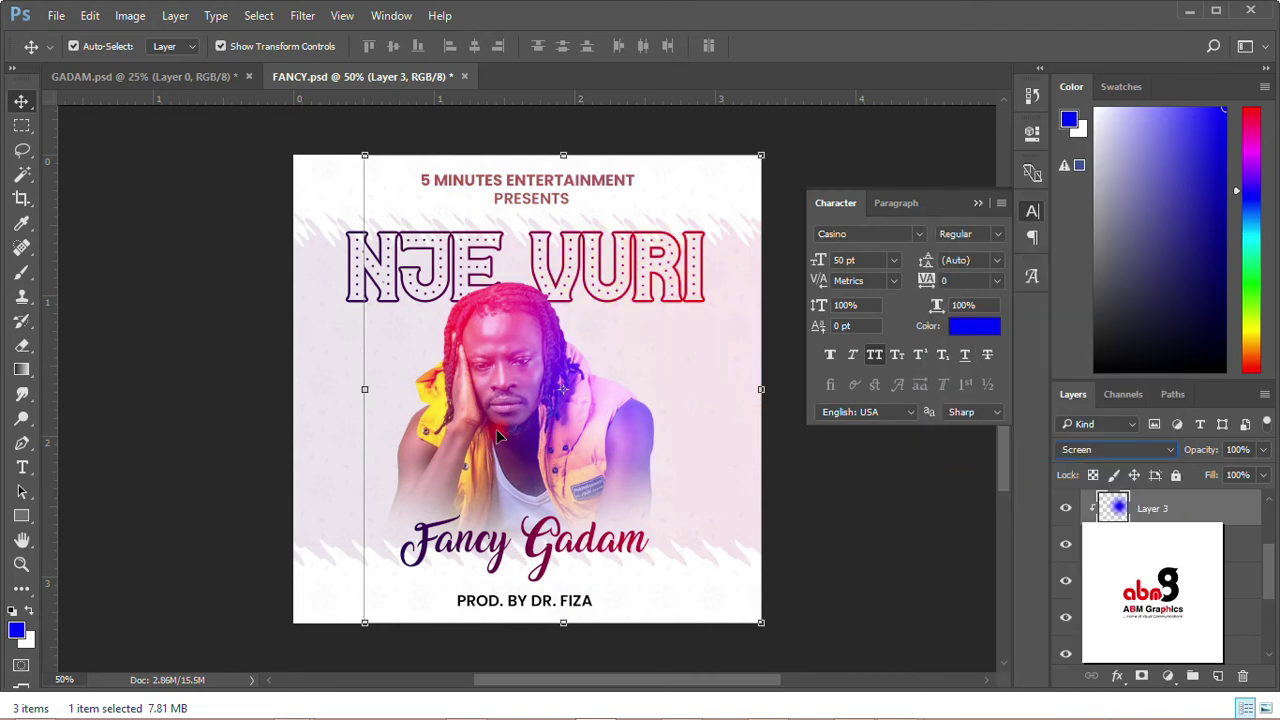
mouse_move(641, 416)
mouse_down()
mouse_move(652, 386)
mouse_move(634, 404)
mouse_move(648, 420)
mouse_move(622, 426)
mouse_up()
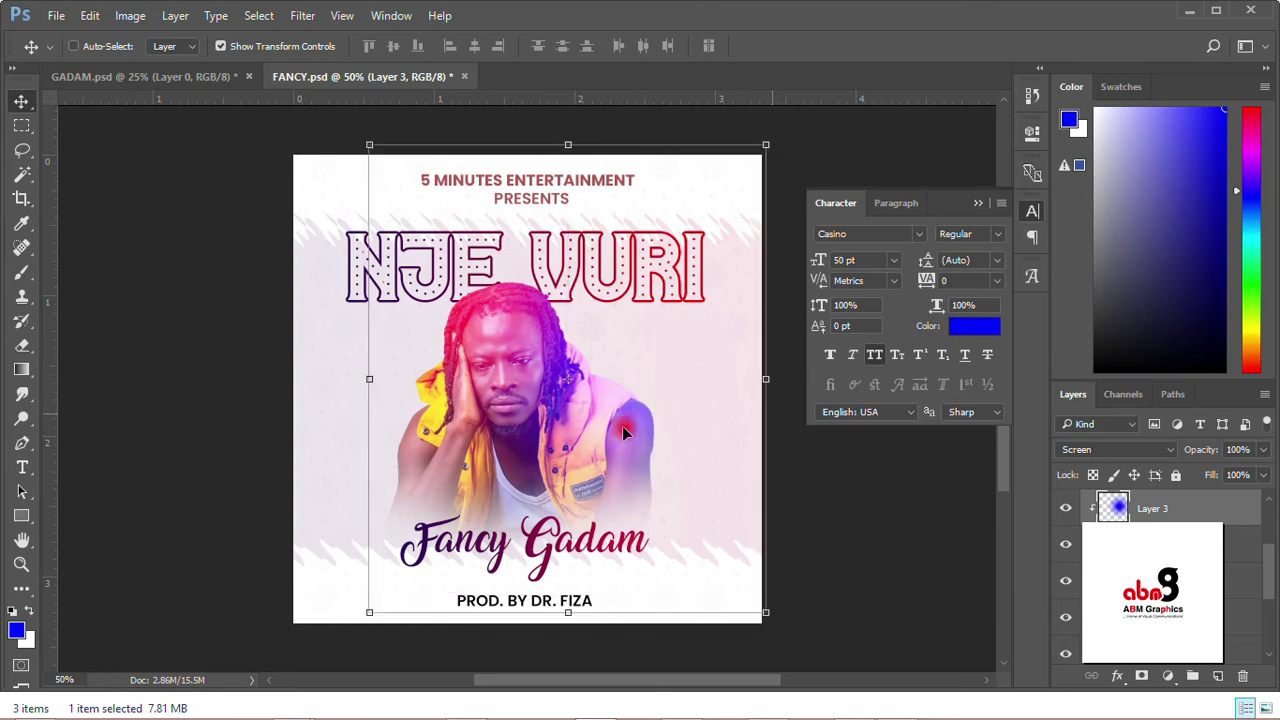
ctrl+click(268, 416)
Step: Save the cover document and collapse the character settings
key(ctrl+minus)
scroll(508, 418, up, 2)
click(56, 15)
click(91, 206)
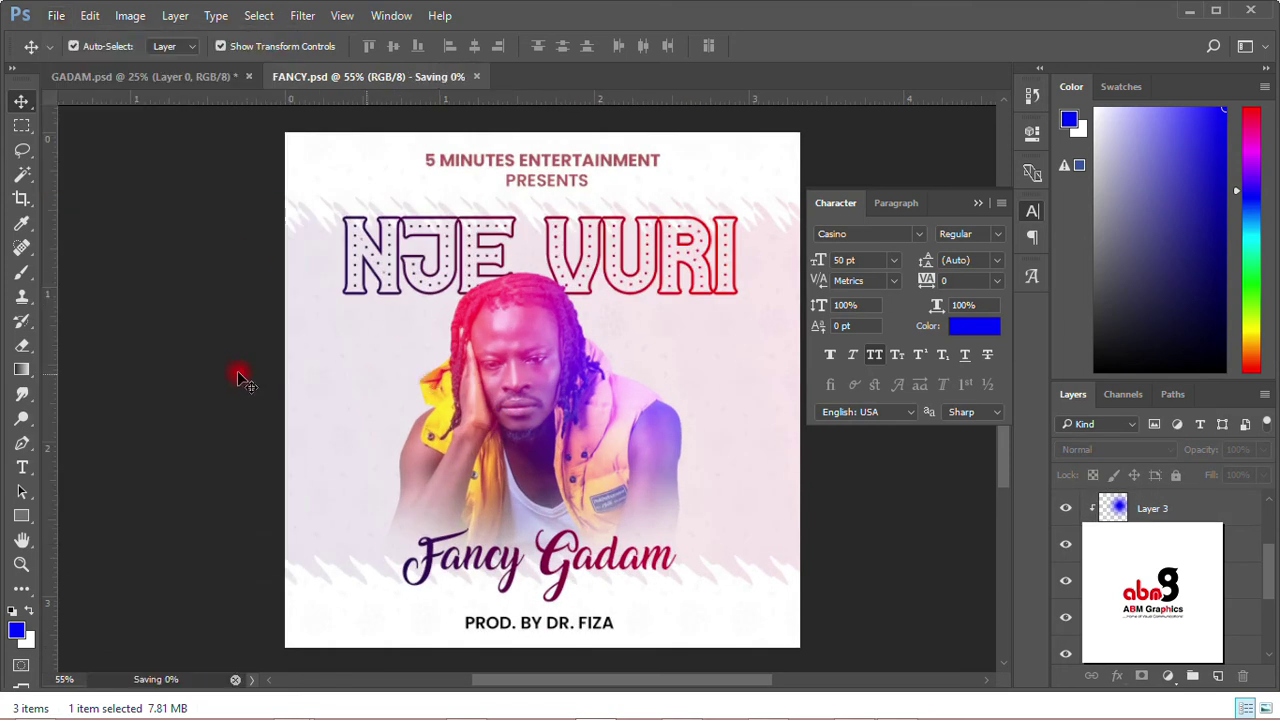
click(1034, 210)
scroll(1008, 363, down, 1)
Step: Change the text colour of the 5 MINUTES ENTERTAINMENT heading to black (000000)
click(580, 157)
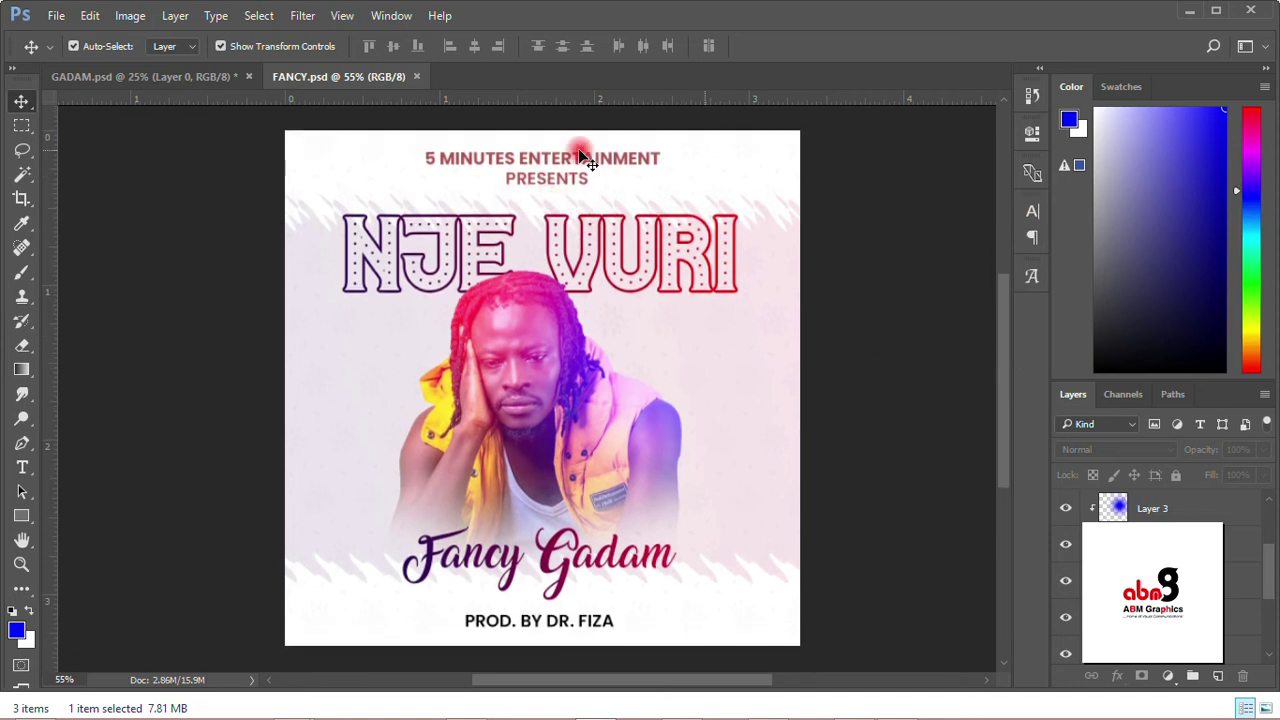
click(1045, 272)
click(1034, 212)
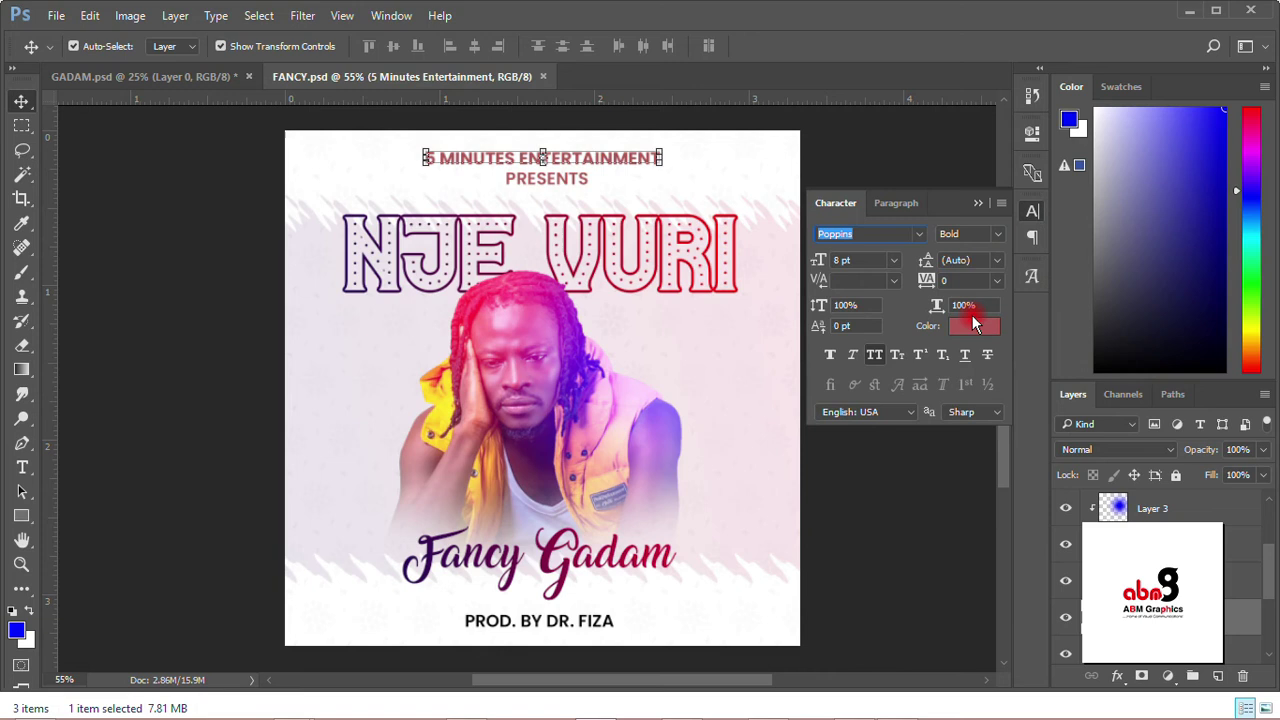
click(972, 322)
drag(689, 433, 660, 479)
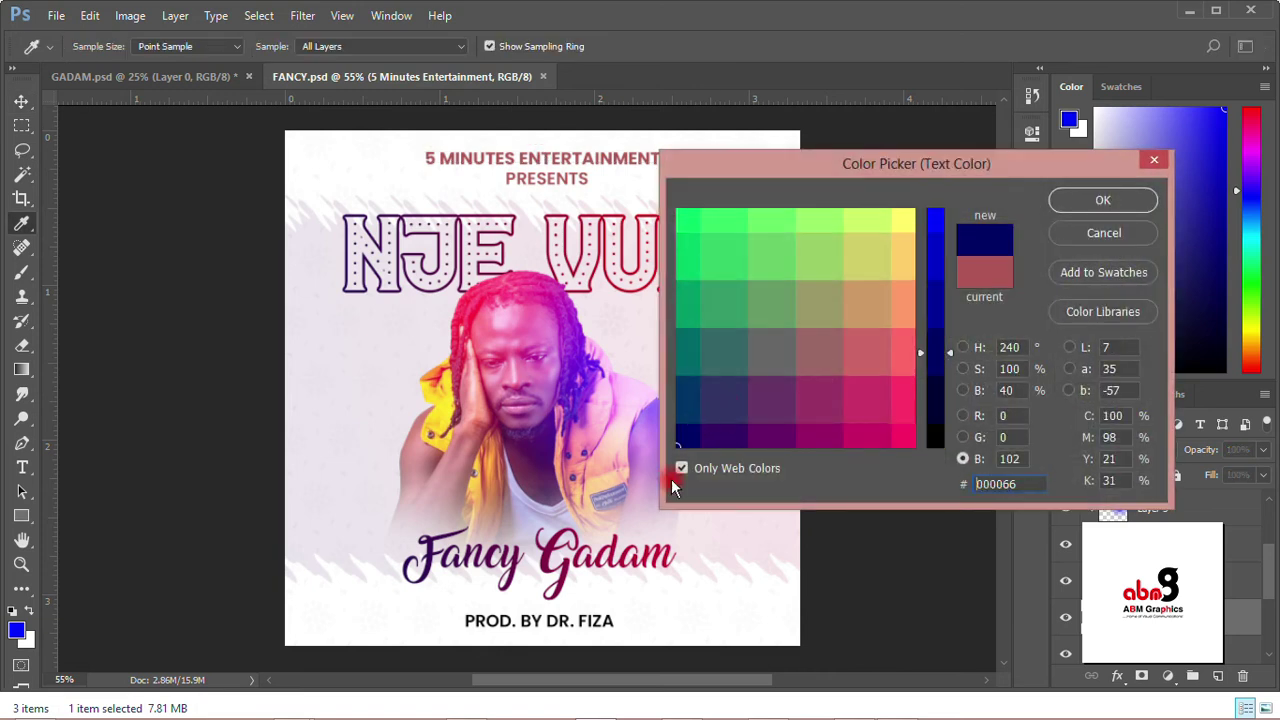
drag(947, 426, 937, 474)
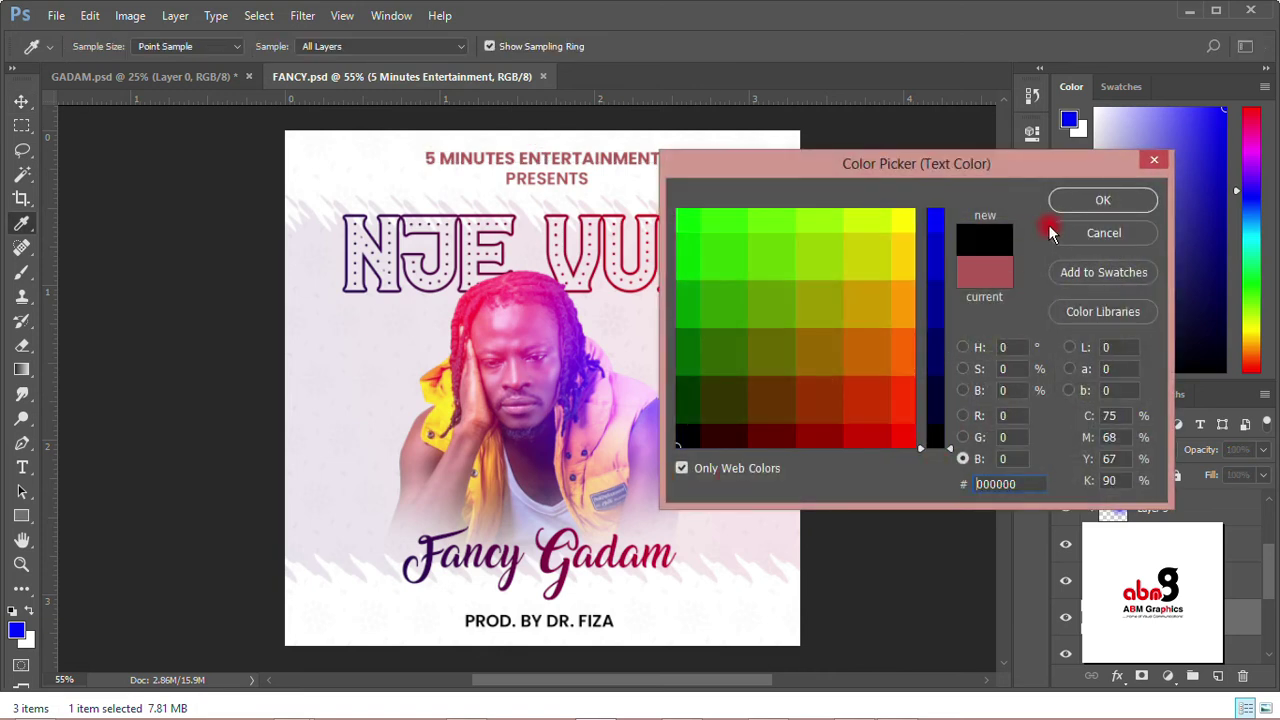
click(1058, 200)
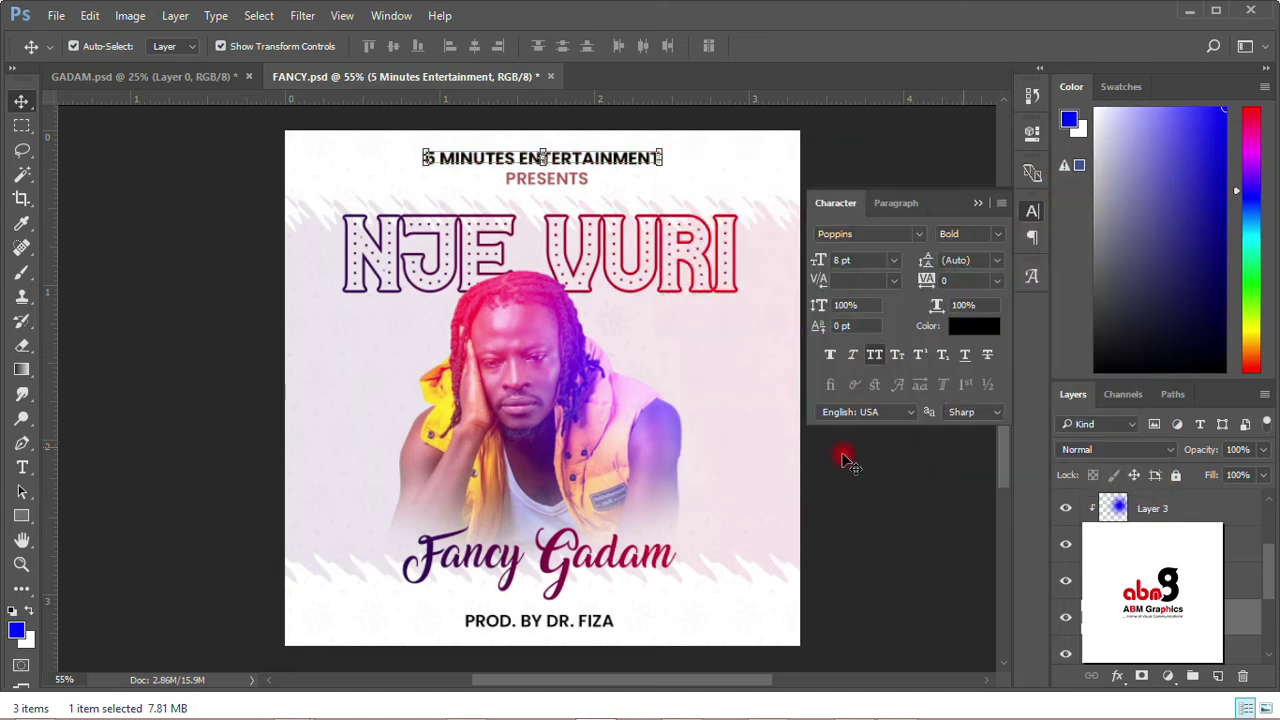
click(895, 515)
Step: Change the PRESENTS line's text colour to black (000000) and its font style to Medium
click(563, 183)
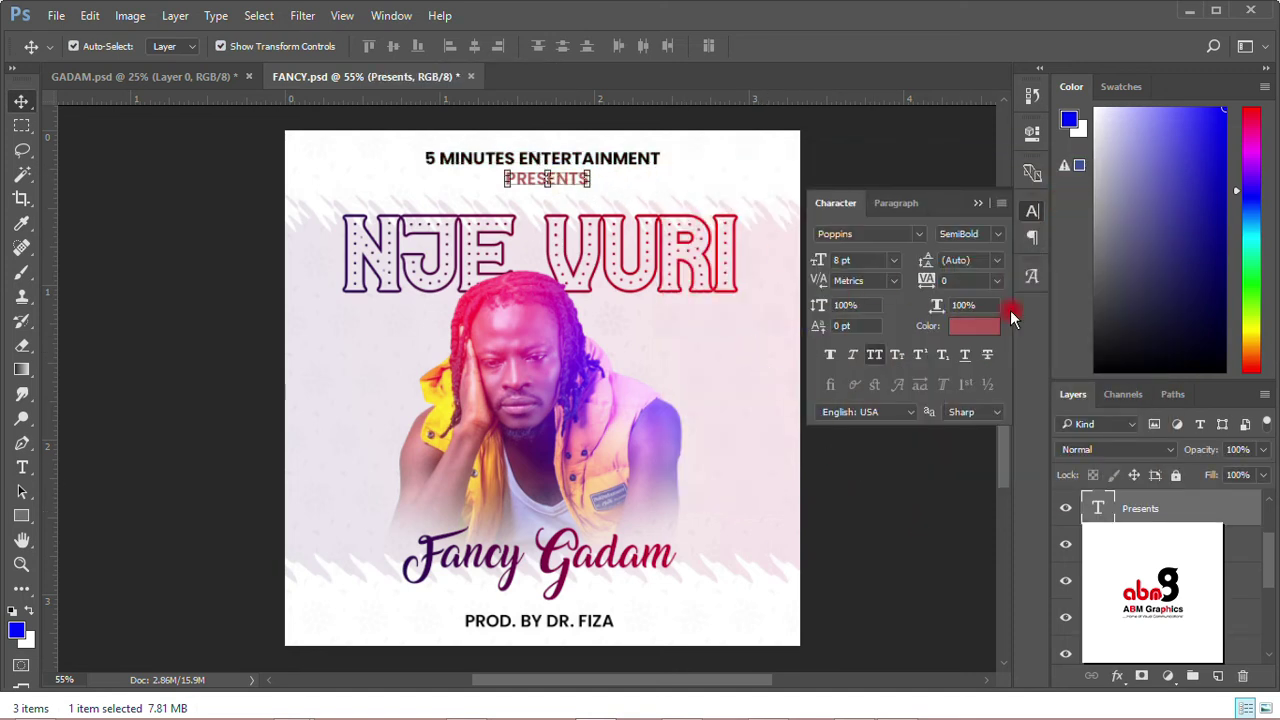
click(968, 326)
drag(889, 417, 944, 488)
click(677, 445)
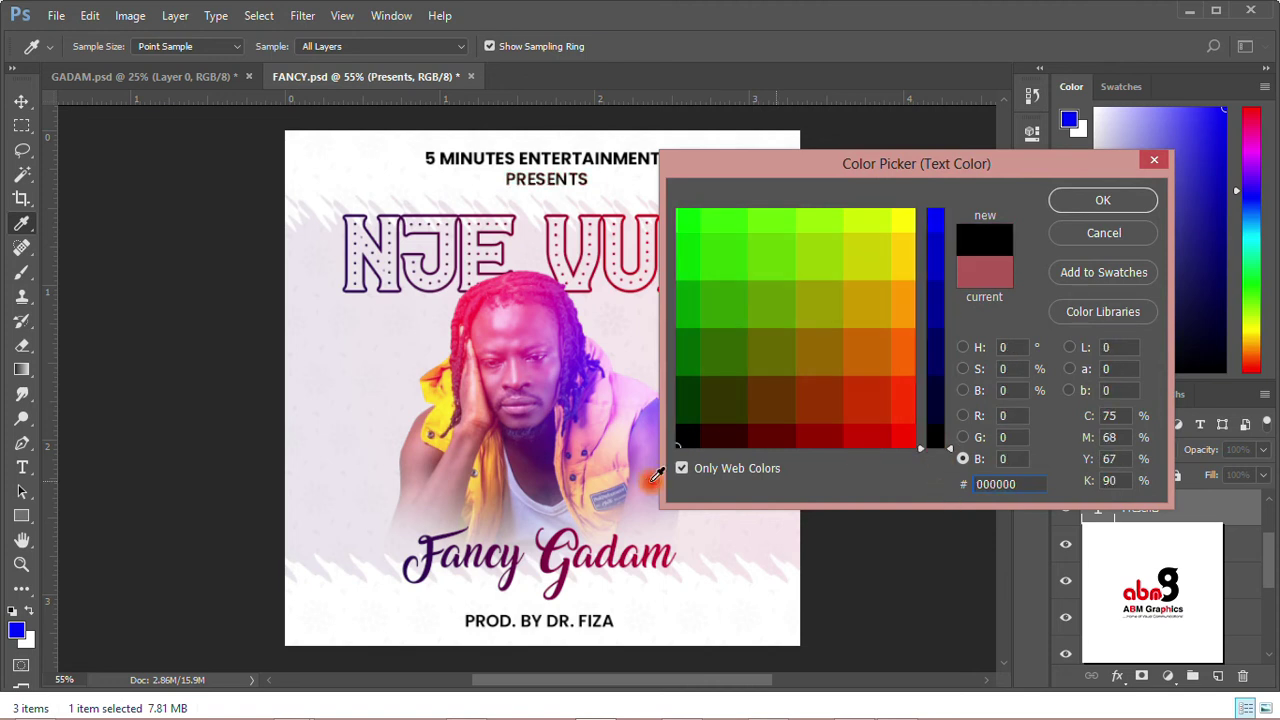
click(1102, 200)
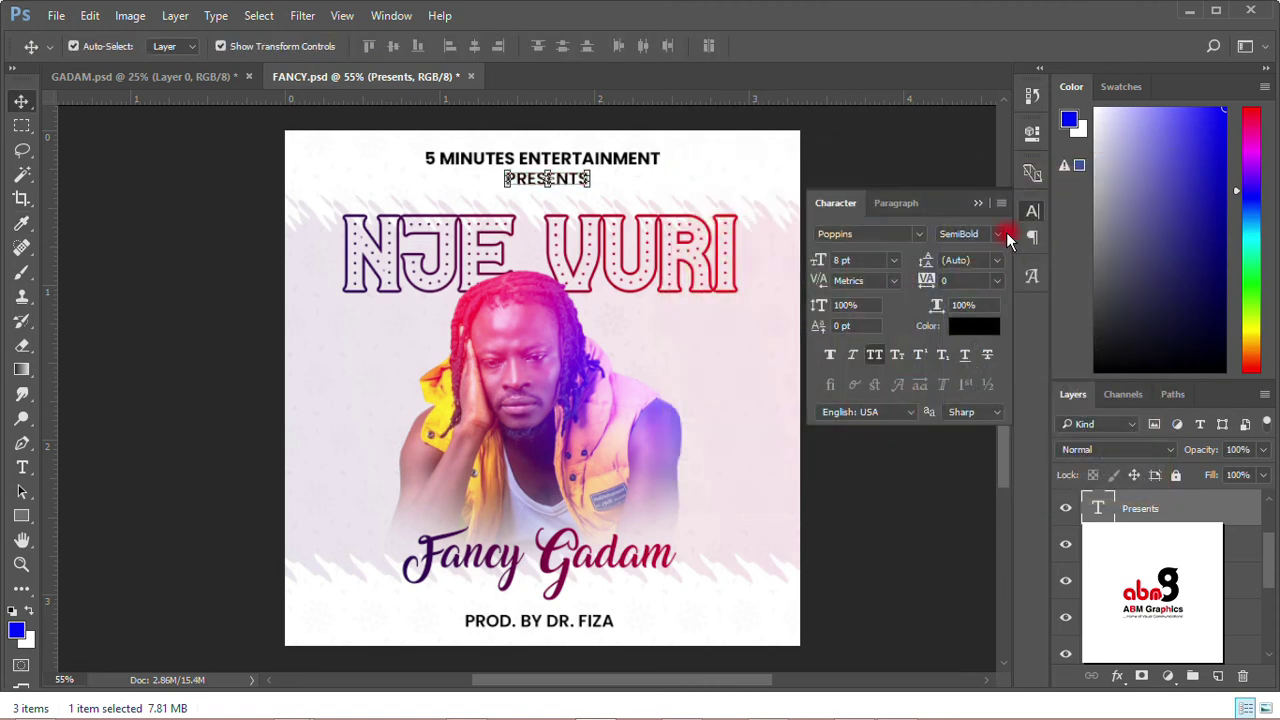
click(1005, 236)
click(972, 374)
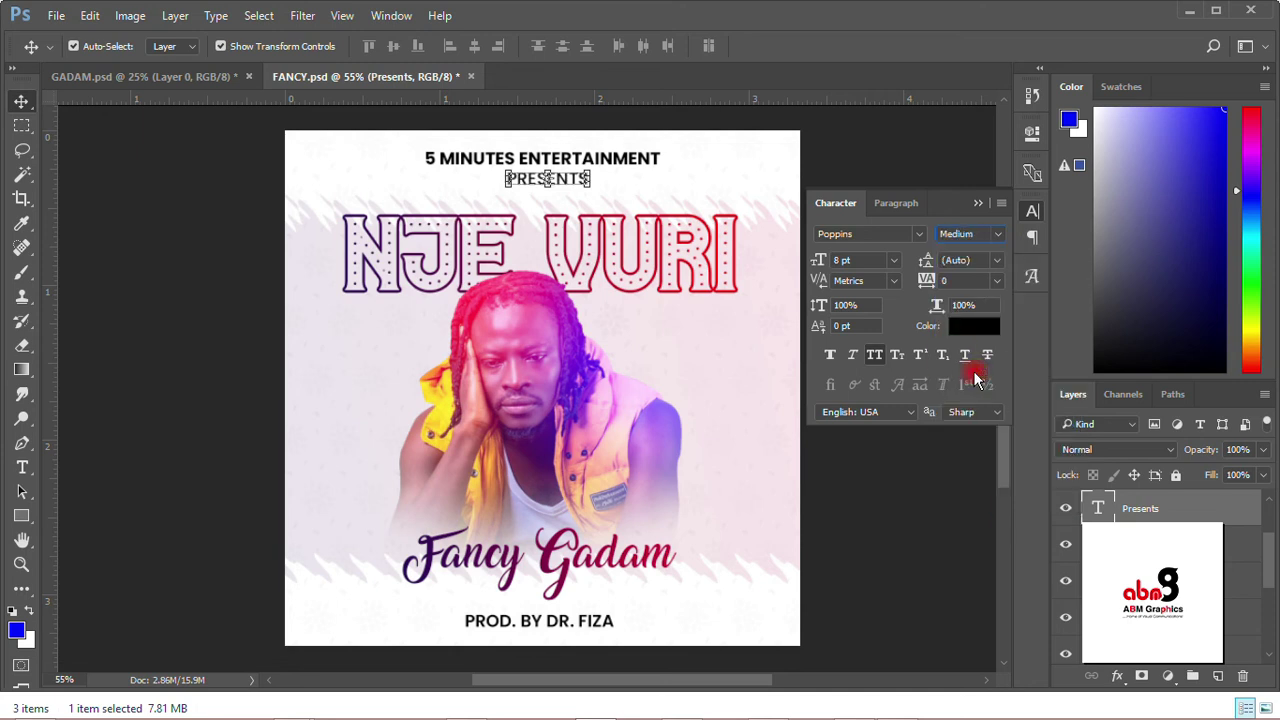
Step: Set the font style of the 5 MINUTES ENTERTAINMENT heading to Medium
click(630, 160)
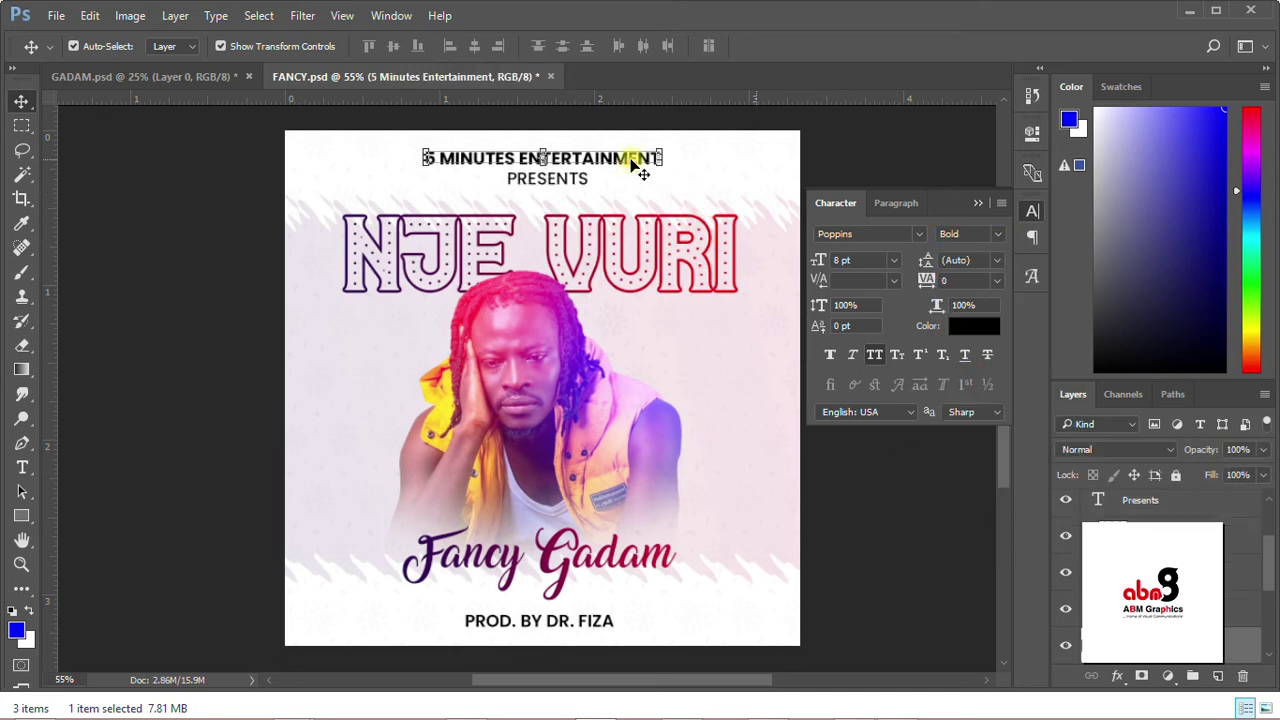
click(997, 234)
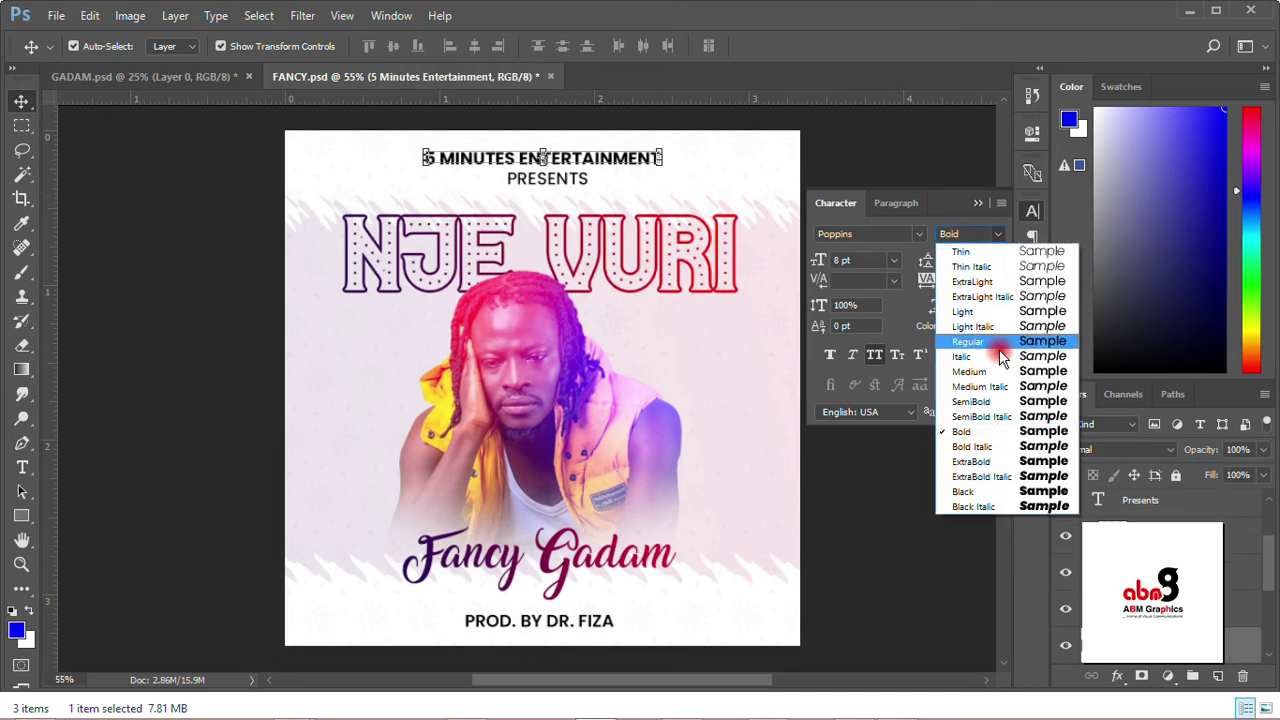
click(986, 402)
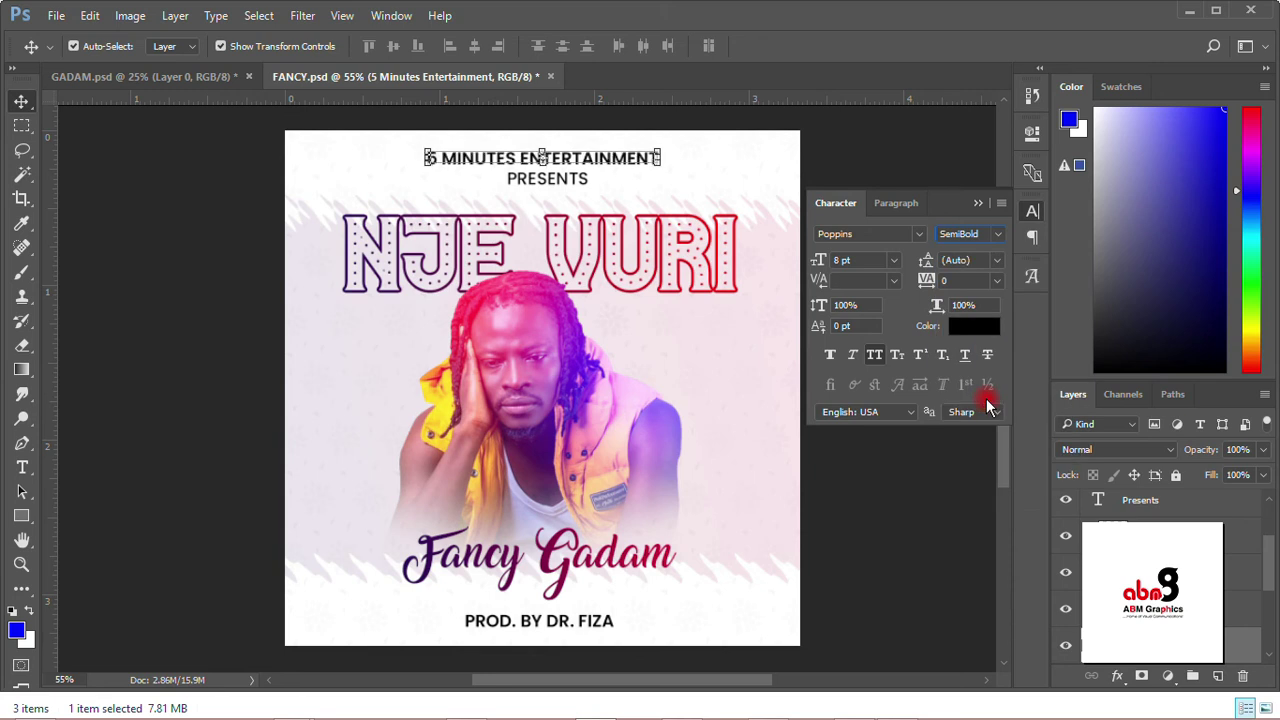
click(1000, 234)
click(985, 372)
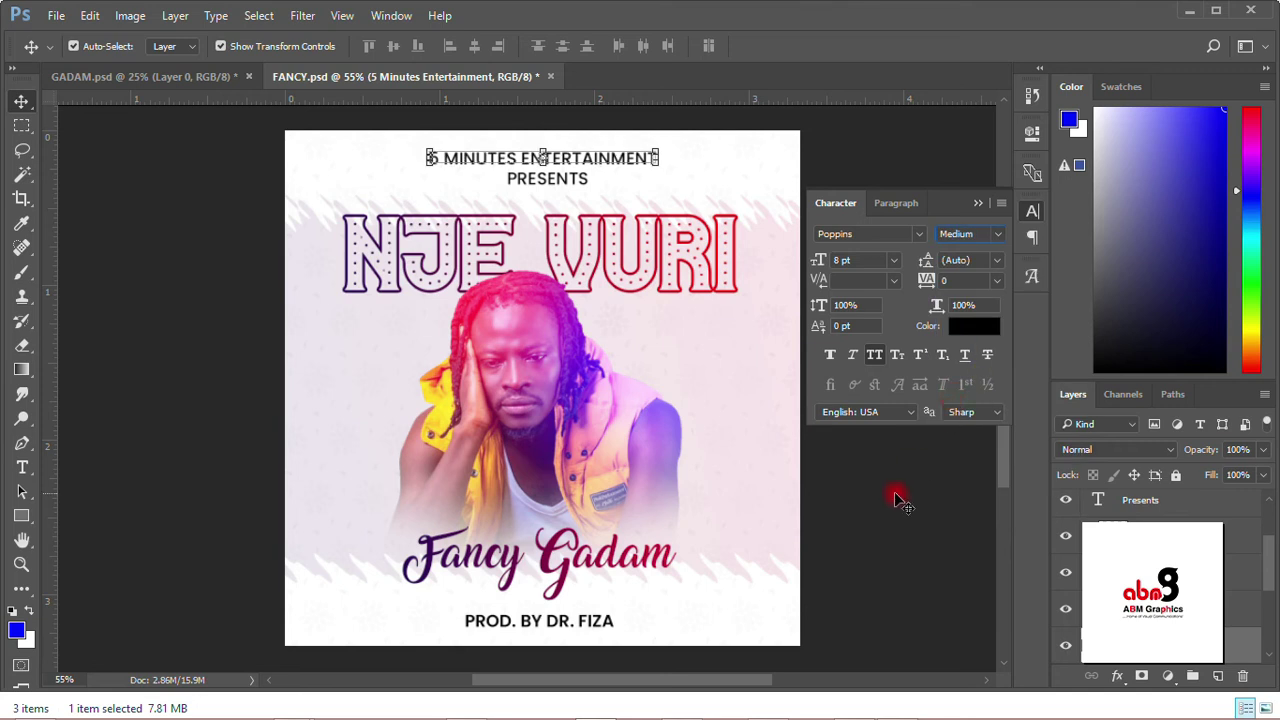
Step: Save the cover document and collapse the character settings
click(56, 15)
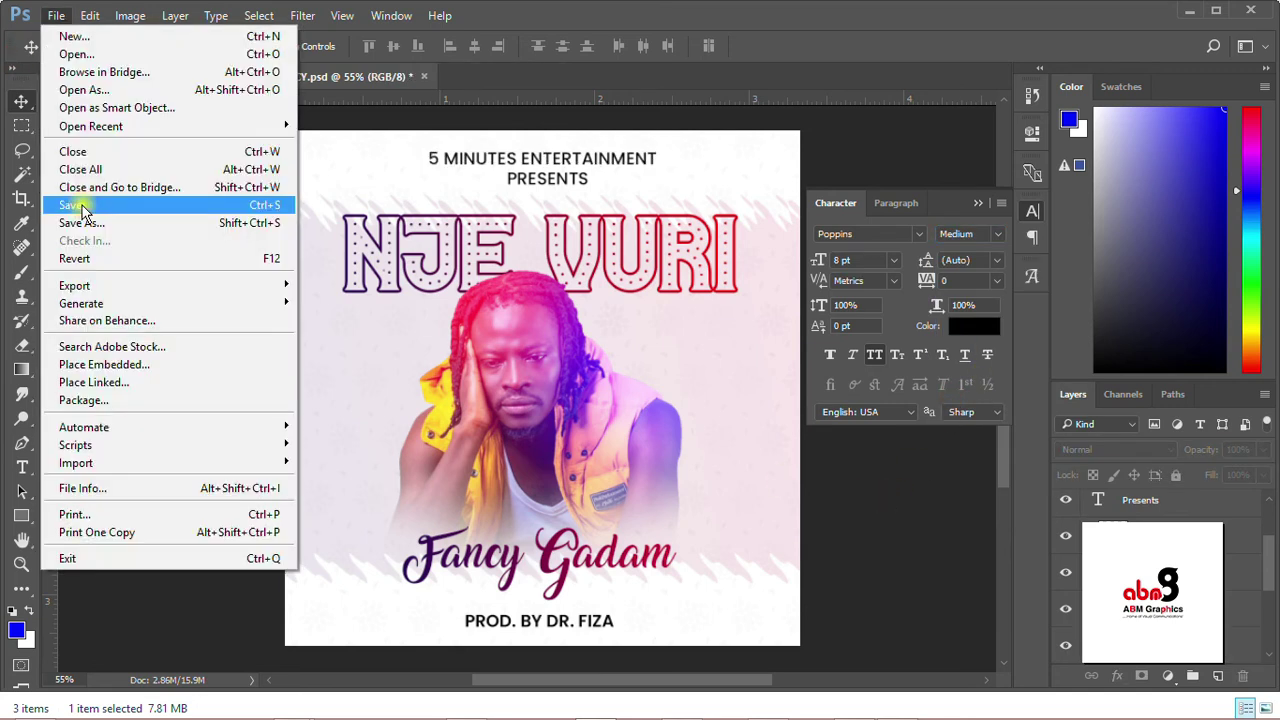
click(252, 343)
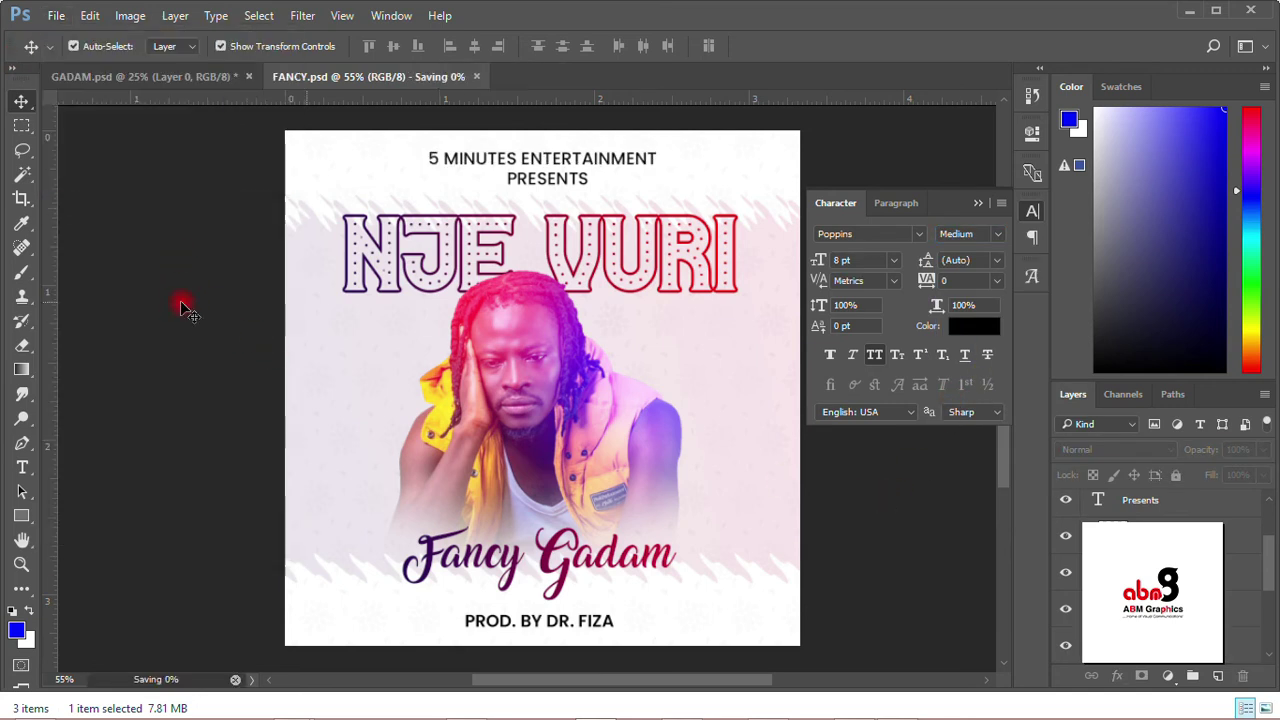
click(1032, 210)
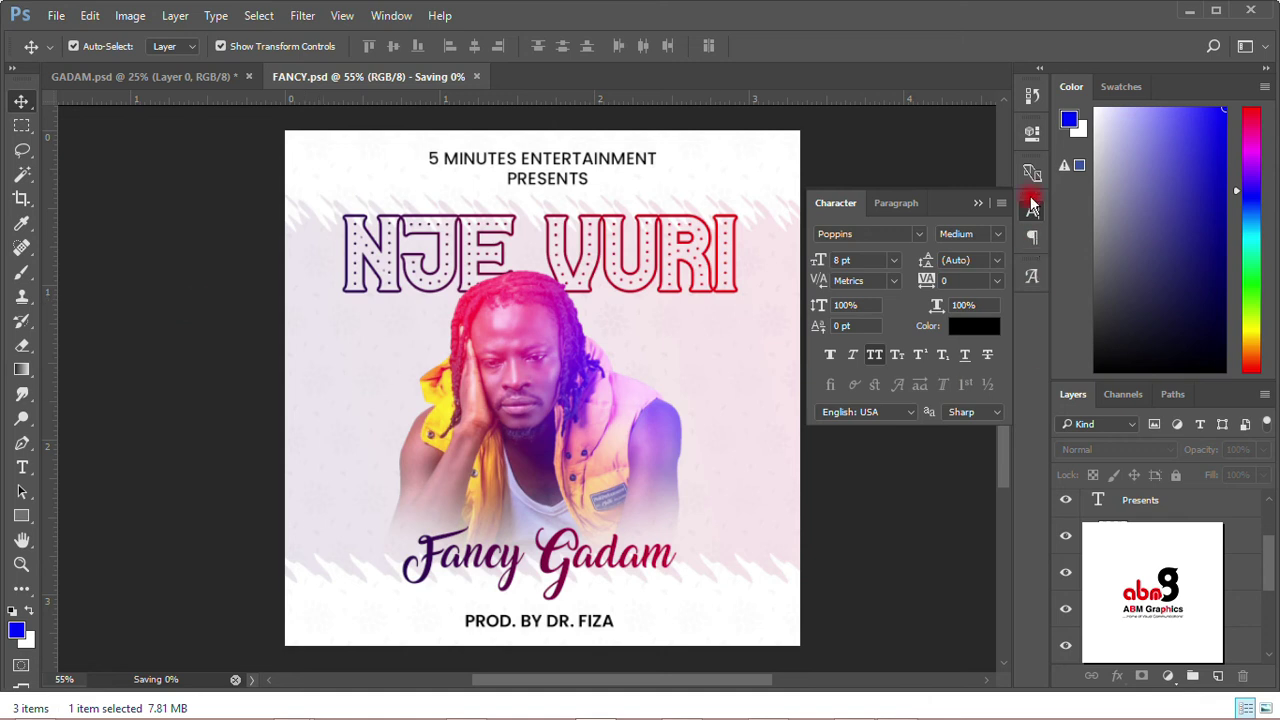
Step: Move the NJE VURI title slightly up and deselect it
mouse_move(1010, 325)
mouse_down()
mouse_move(1009, 358)
mouse_move(1002, 302)
mouse_up()
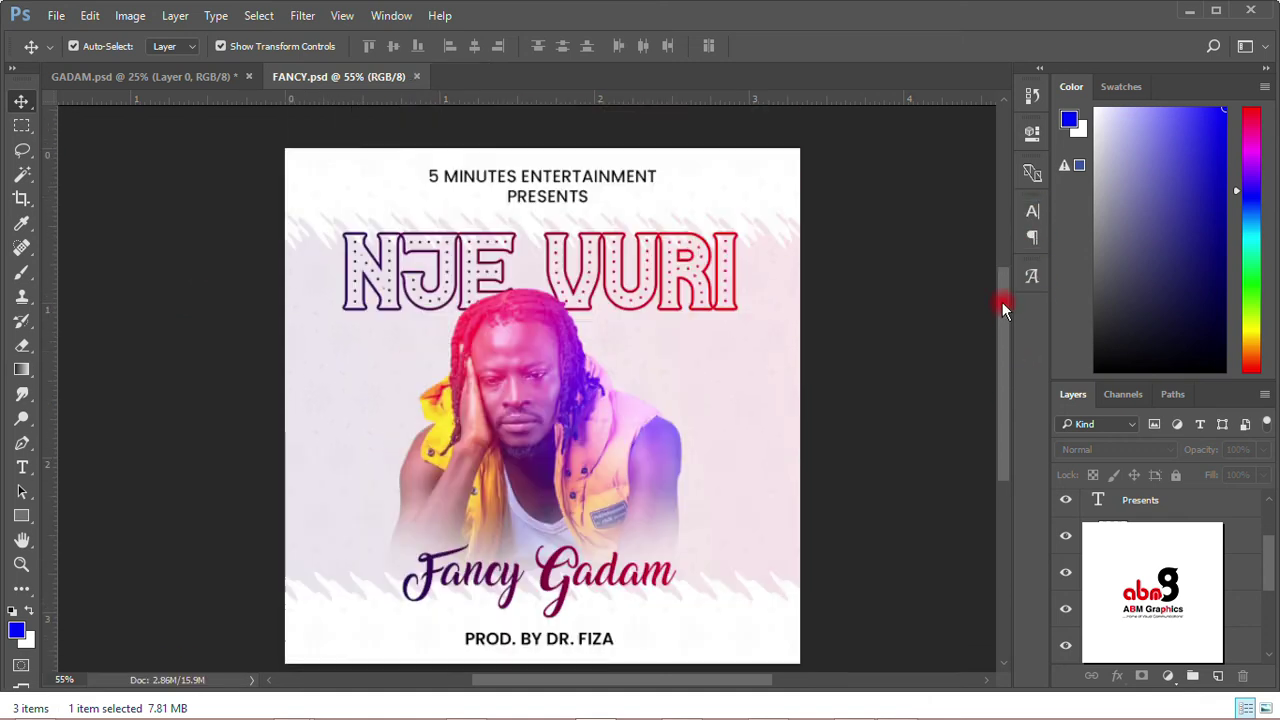
click(640, 282)
drag(635, 272, 637, 281)
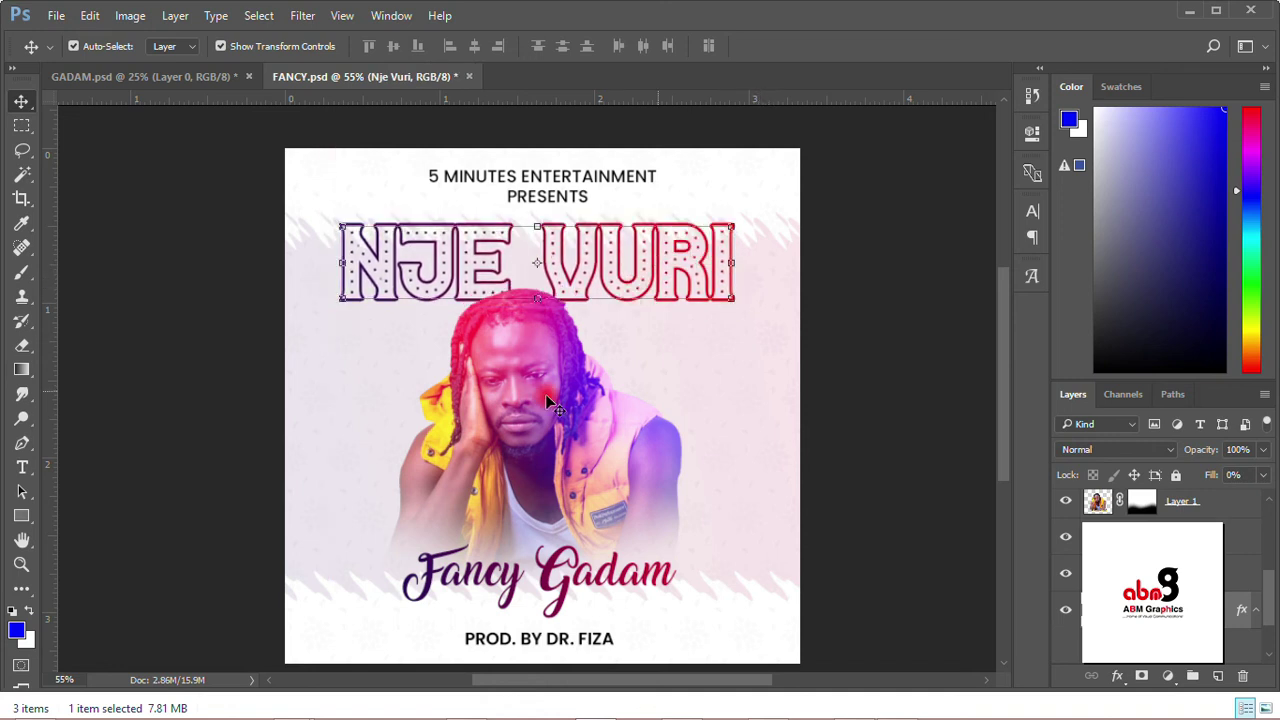
click(851, 386)
Step: Stretch the tinted rectangle behind the photo upward to 103.98% height and apply the transform
click(784, 504)
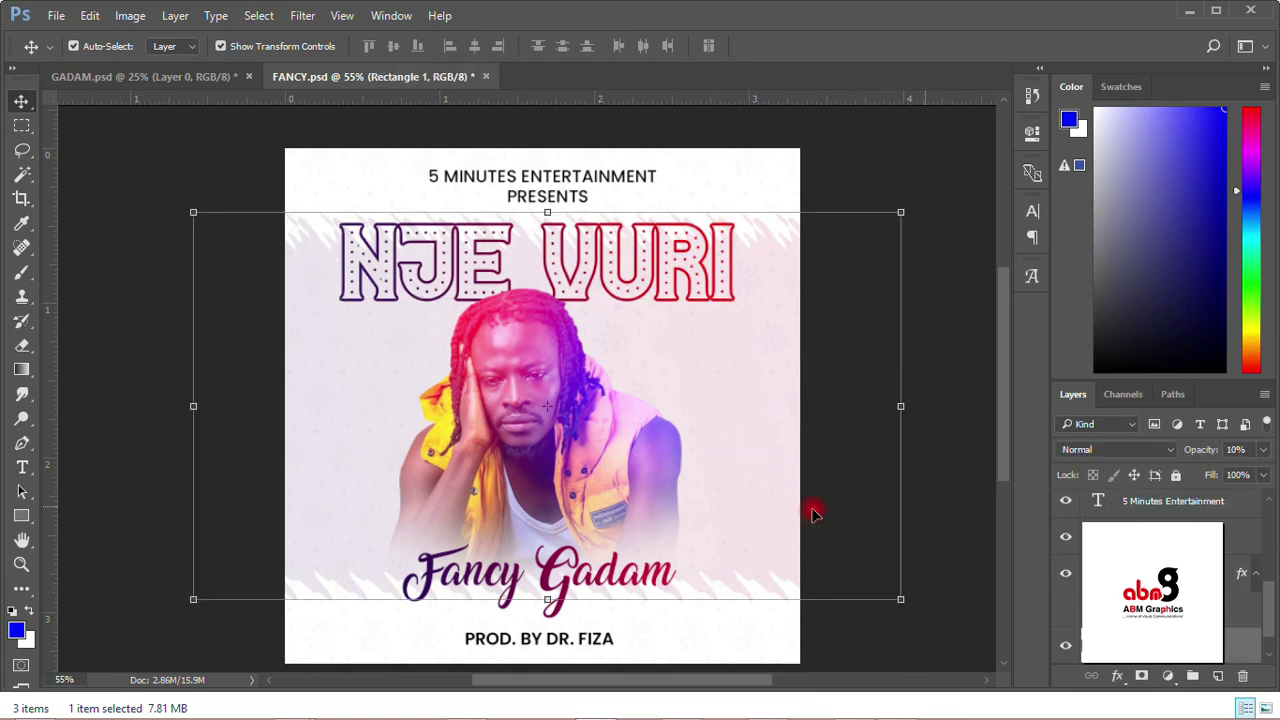
drag(547, 212, 546, 196)
click(641, 47)
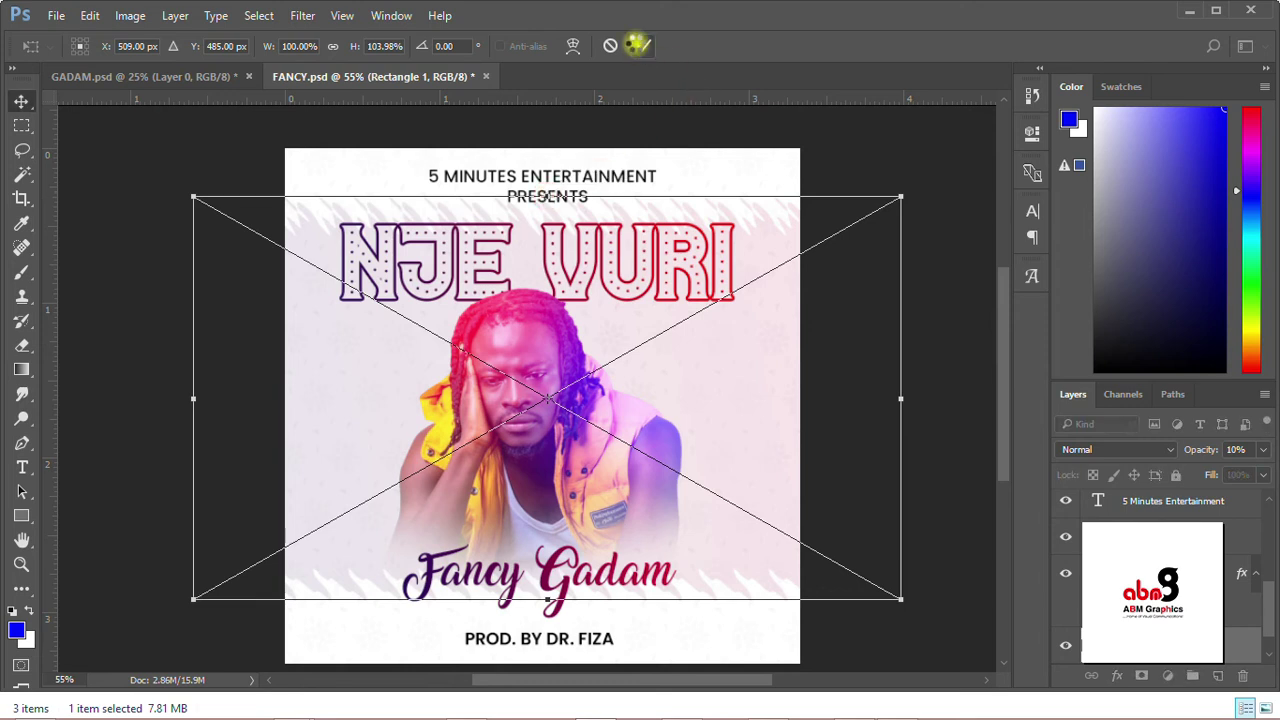
click(876, 643)
Step: Move the Fancy Gadam text slightly down, closer to the producer credit
click(604, 590)
mouse_move(604, 590)
mouse_down()
mouse_move(605, 575)
mouse_move(607, 590)
mouse_up()
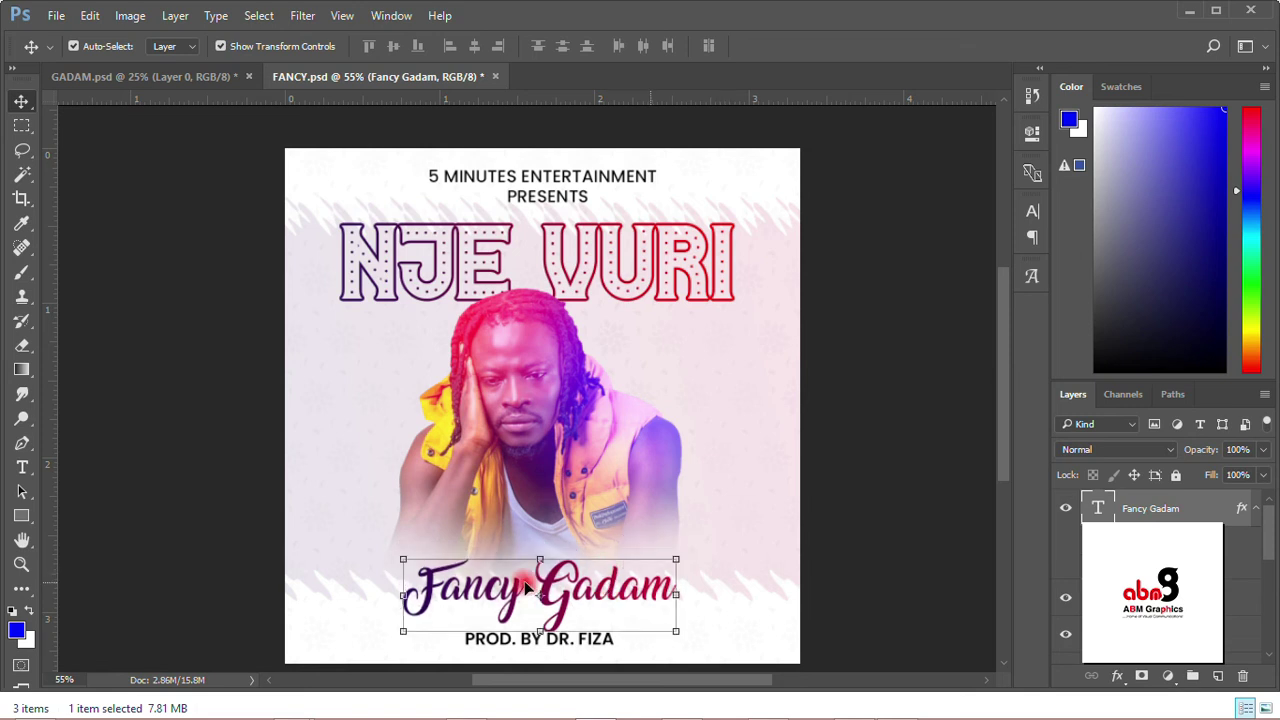
click(851, 523)
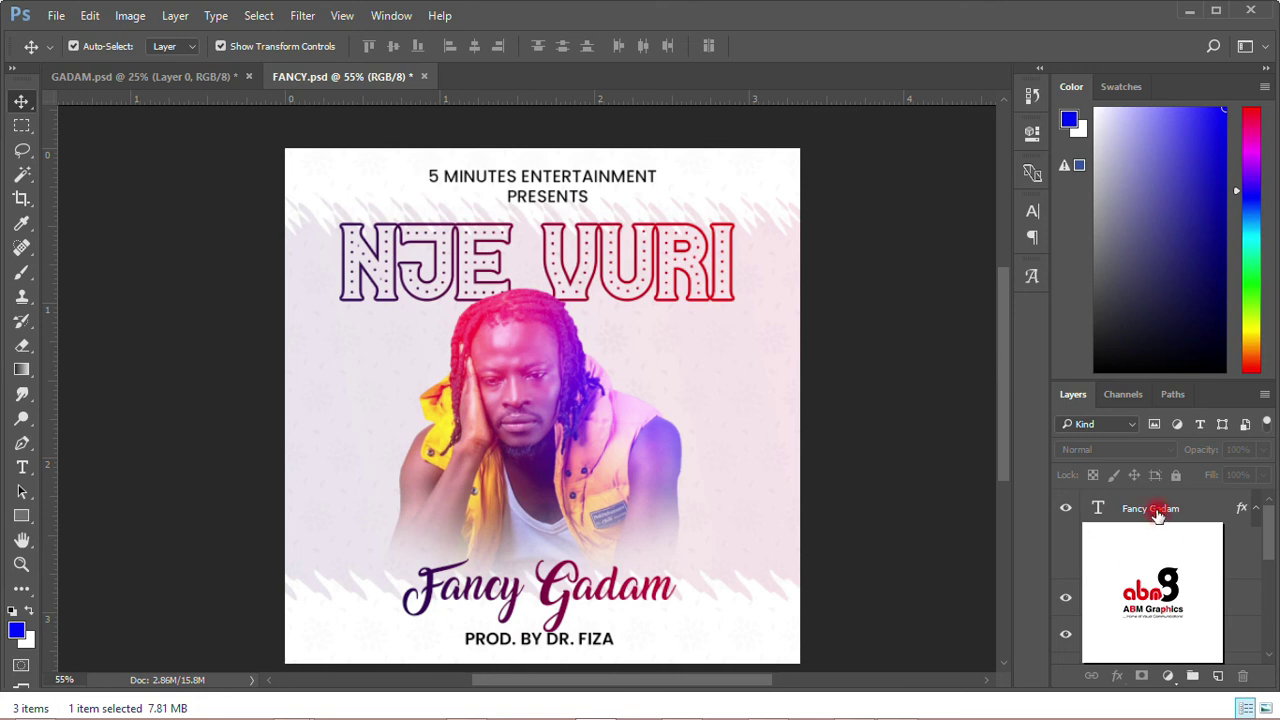
Step: Add a new layer above the Fancy Gadam text and set up a 5 px hard round brush with 100% hardness
click(1152, 508)
click(1218, 677)
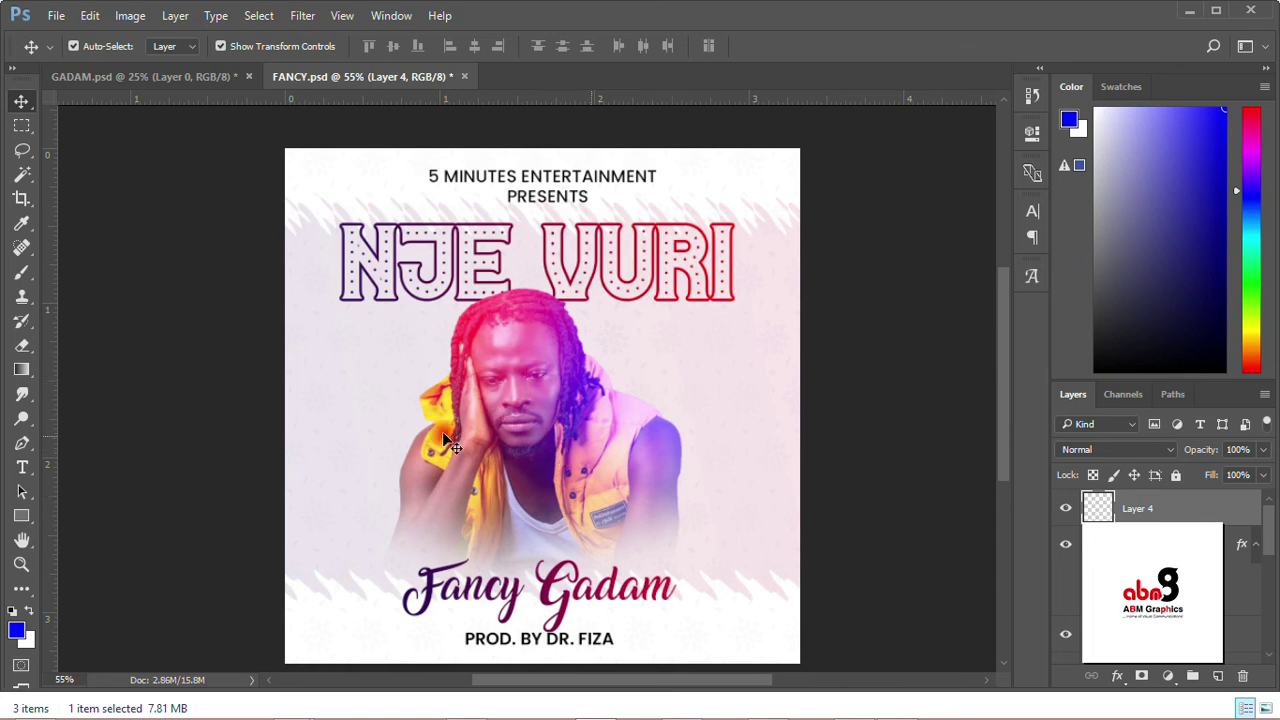
click(22, 273)
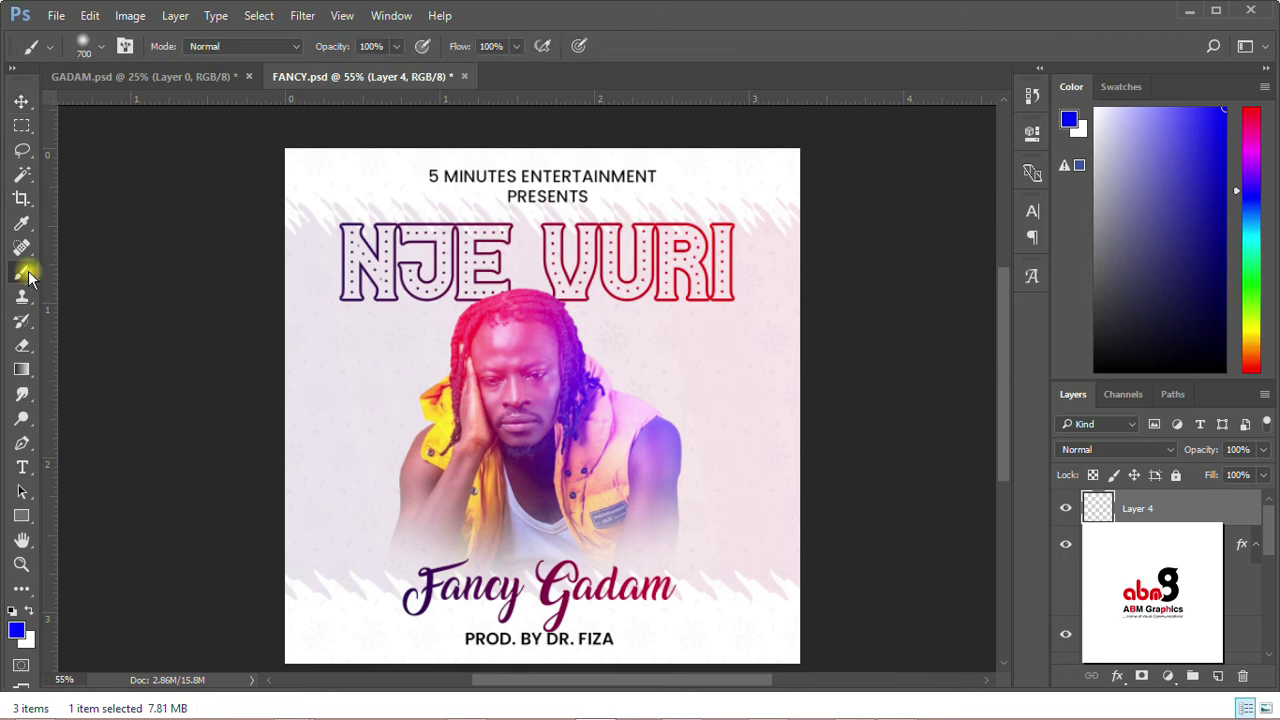
click(100, 46)
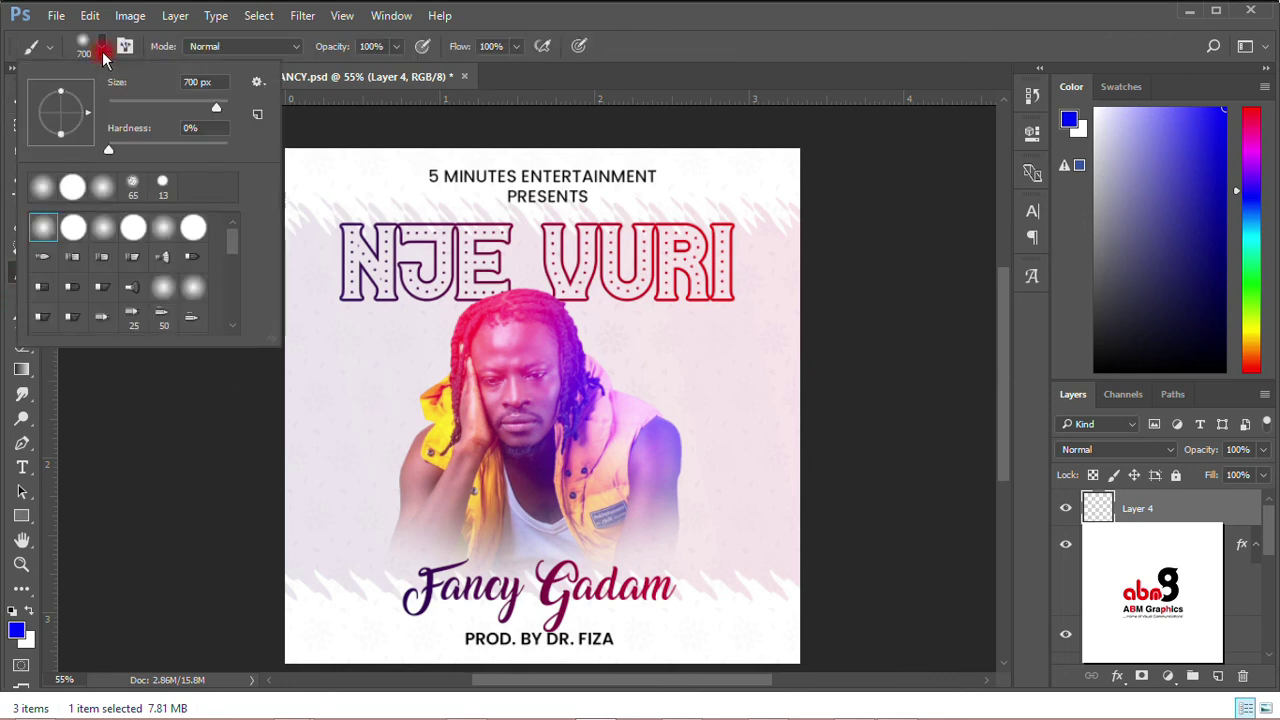
click(195, 82)
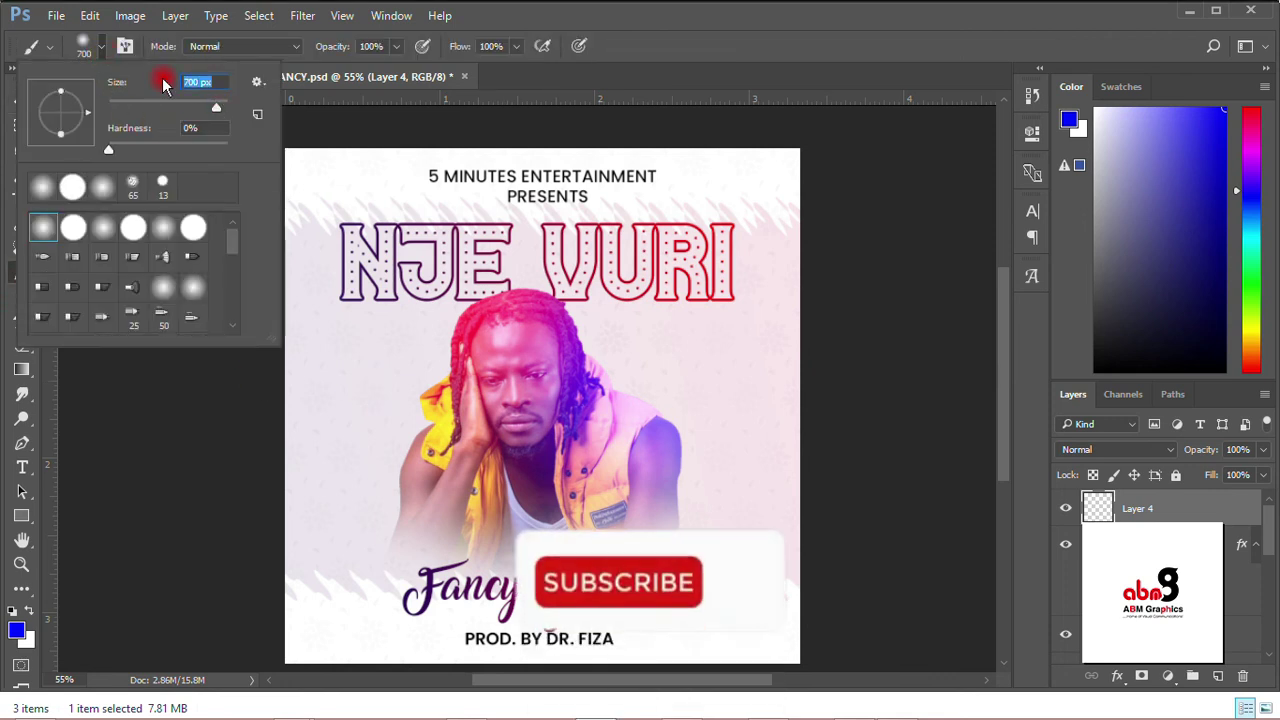
text(5)
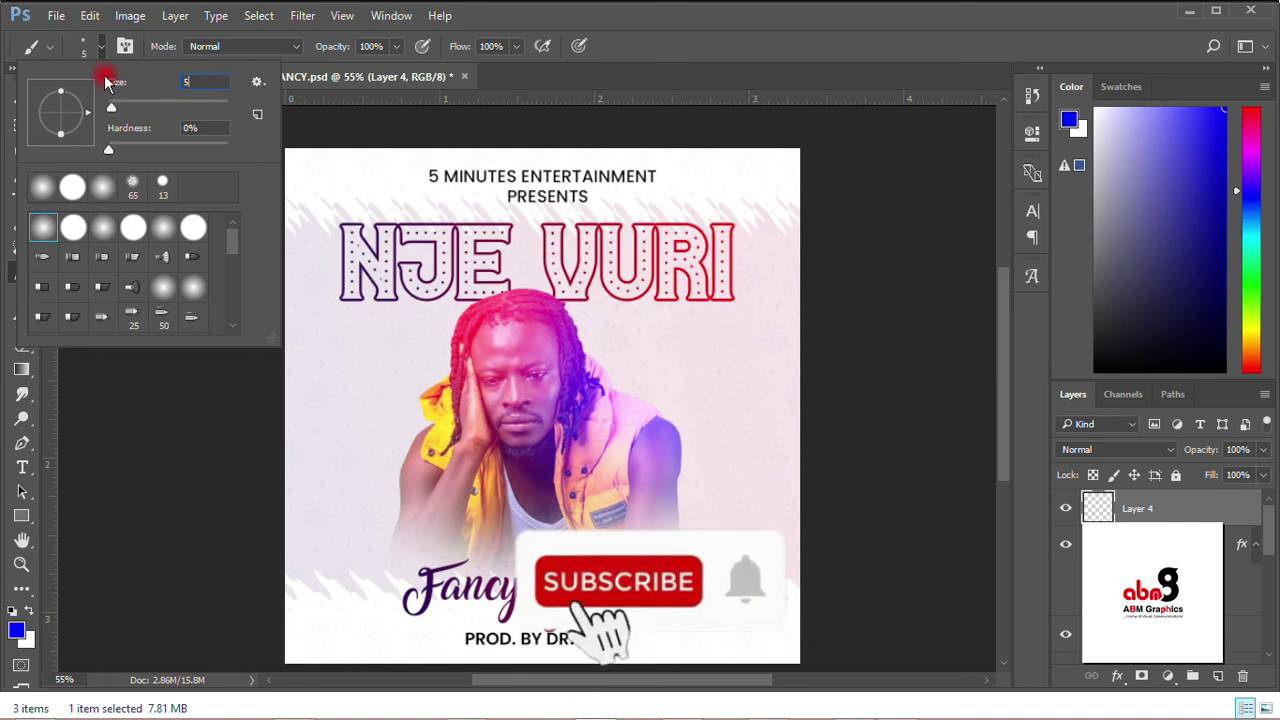
click(72, 228)
click(222, 150)
drag(224, 155, 240, 149)
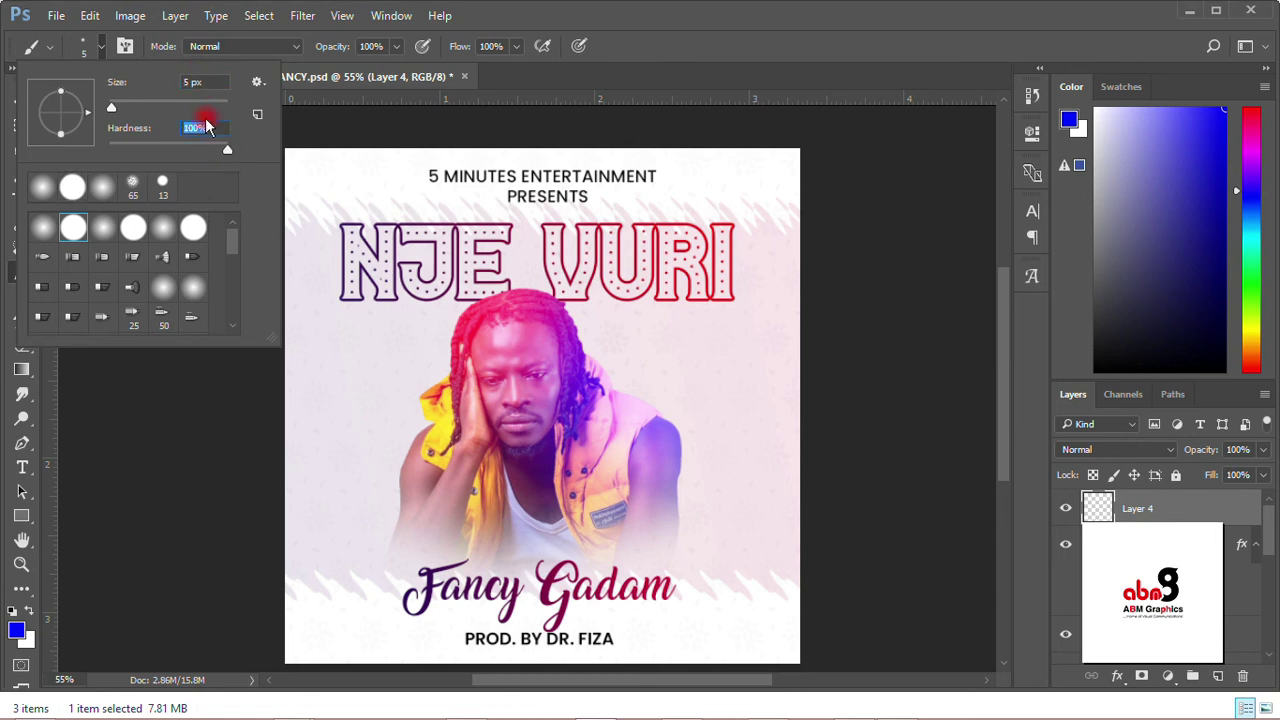
Step: Paint several freehand blue zigzag strokes on the new layer, on both sides of the singer and beside the artist name
click(663, 347)
drag(660, 348, 703, 379)
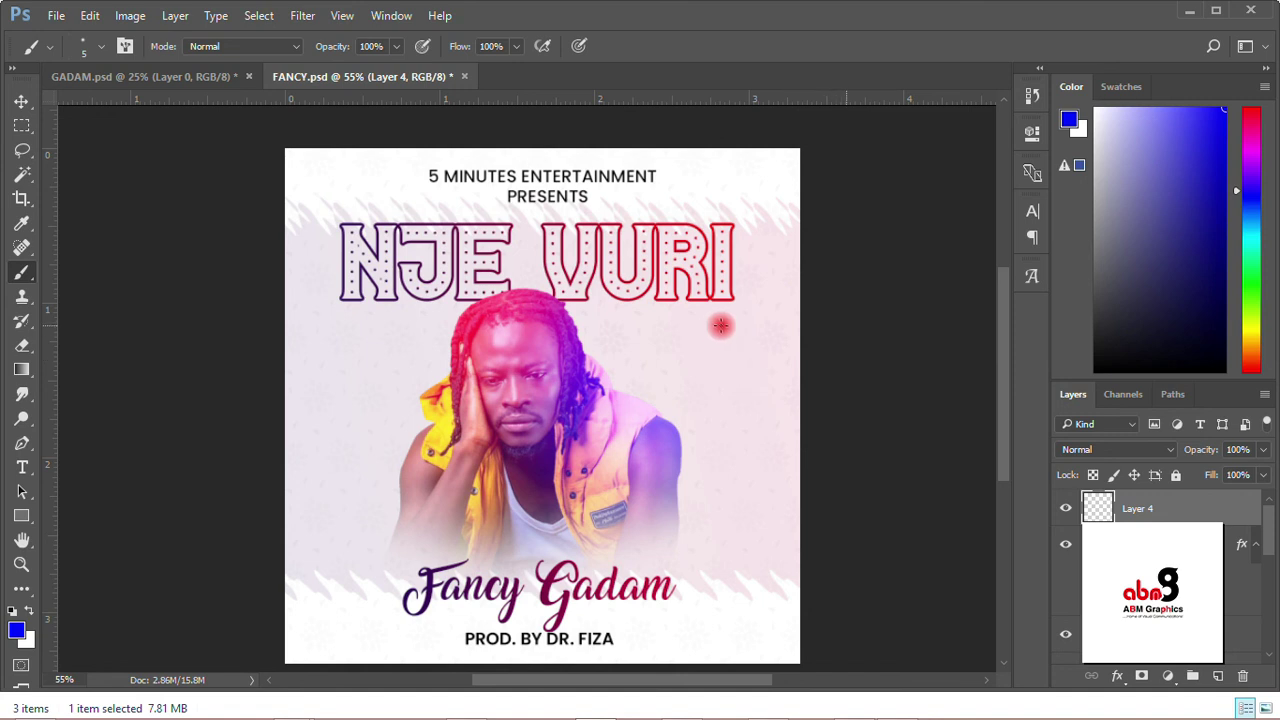
mouse_move(631, 339)
mouse_down()
mouse_move(687, 338)
mouse_move(708, 370)
mouse_up()
mouse_move(663, 415)
mouse_down()
mouse_move(750, 414)
mouse_move(734, 434)
mouse_up()
click(718, 338)
drag(720, 339, 767, 376)
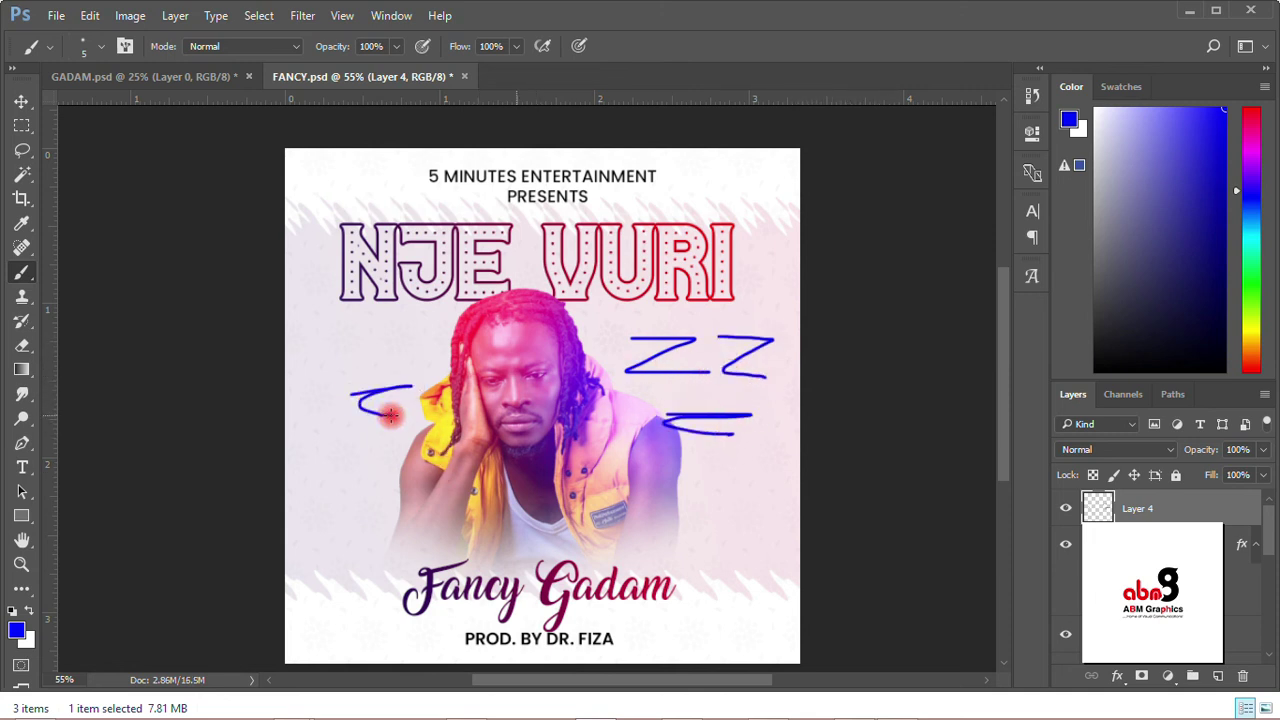
mouse_move(306, 320)
mouse_down()
mouse_move(403, 333)
mouse_move(396, 371)
mouse_up()
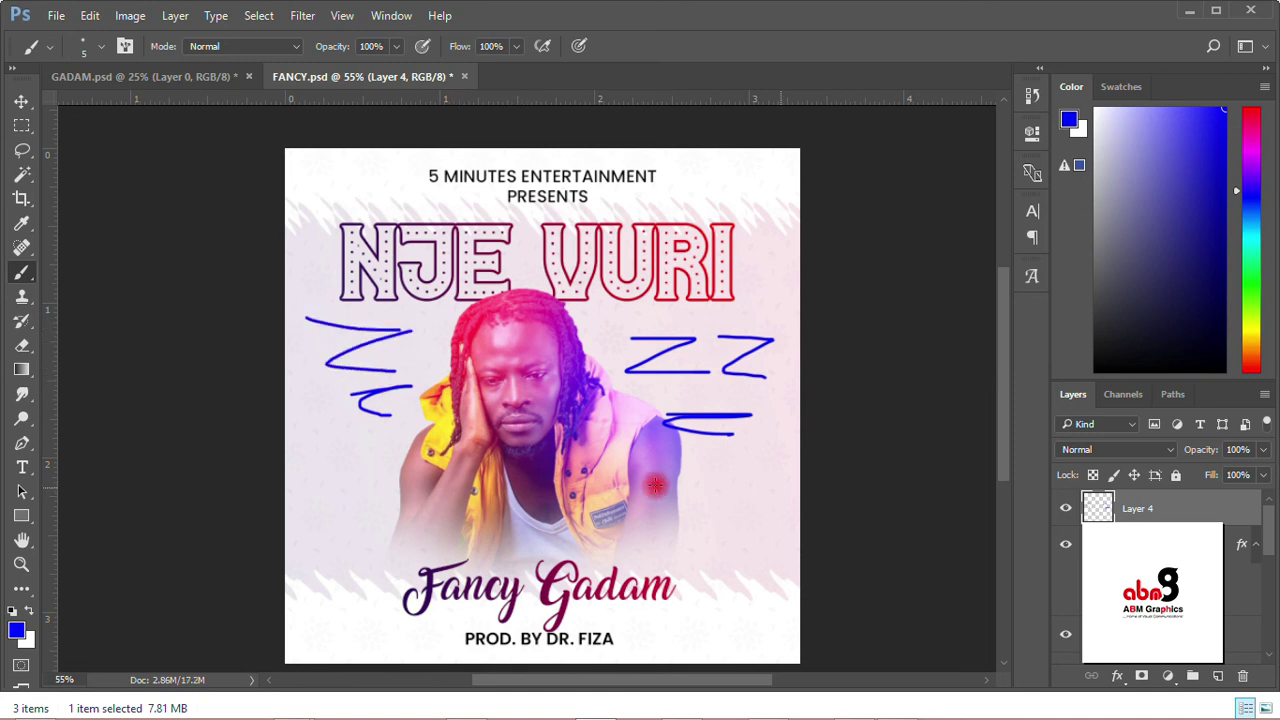
drag(628, 467, 785, 561)
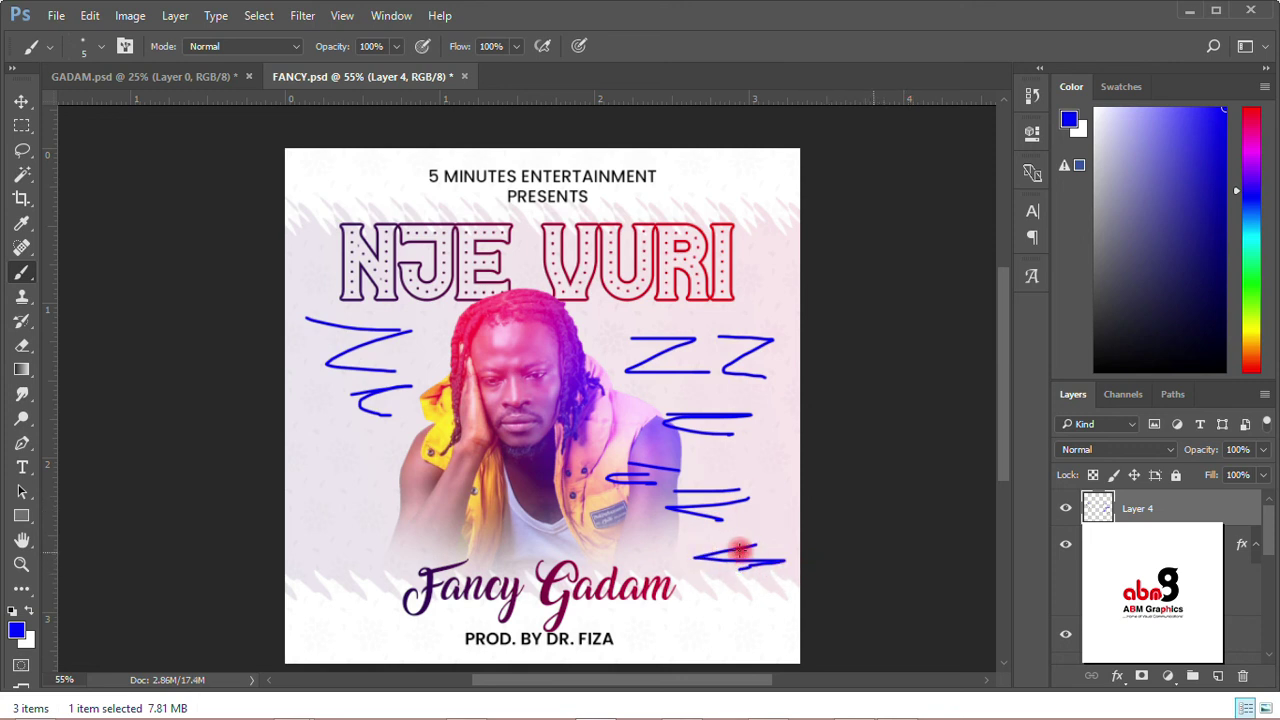
Step: Marquee-select the lowest zigzag stroke beside the artist name and cut it to its own layer
click(22, 125)
mouse_move(680, 531)
mouse_down()
mouse_move(814, 571)
mouse_move(800, 582)
mouse_up()
right_click(765, 560)
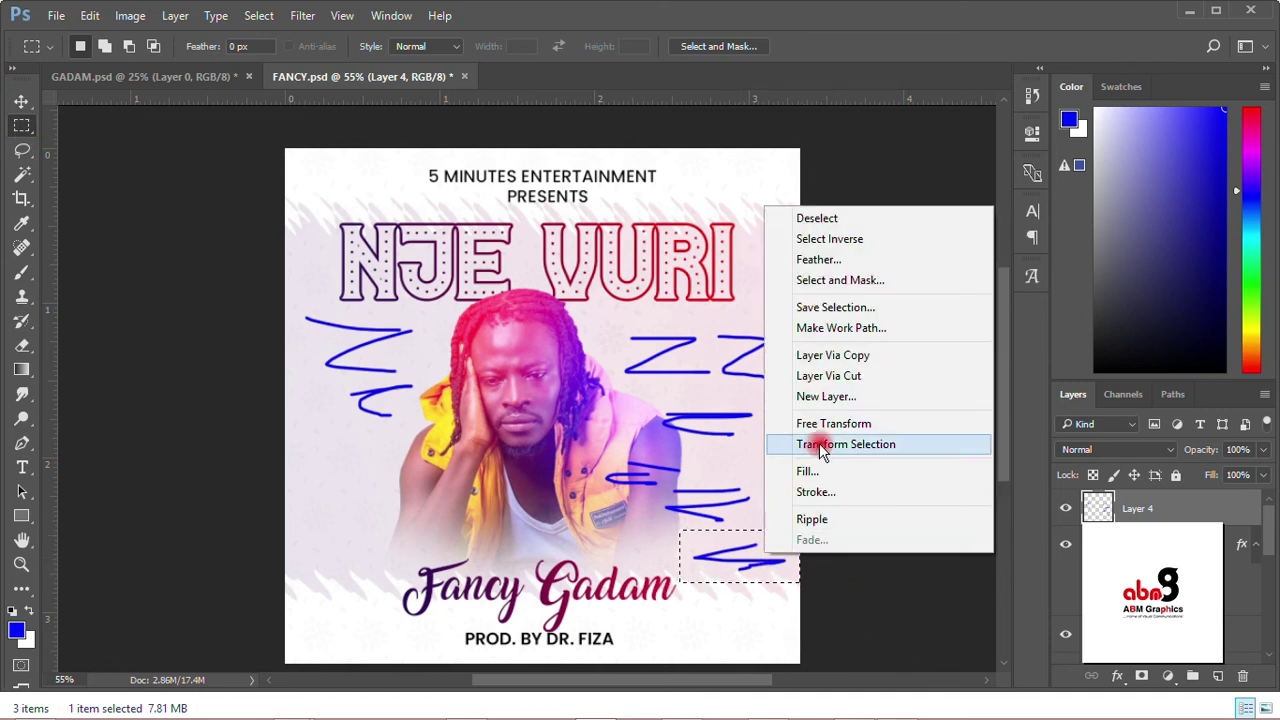
click(826, 373)
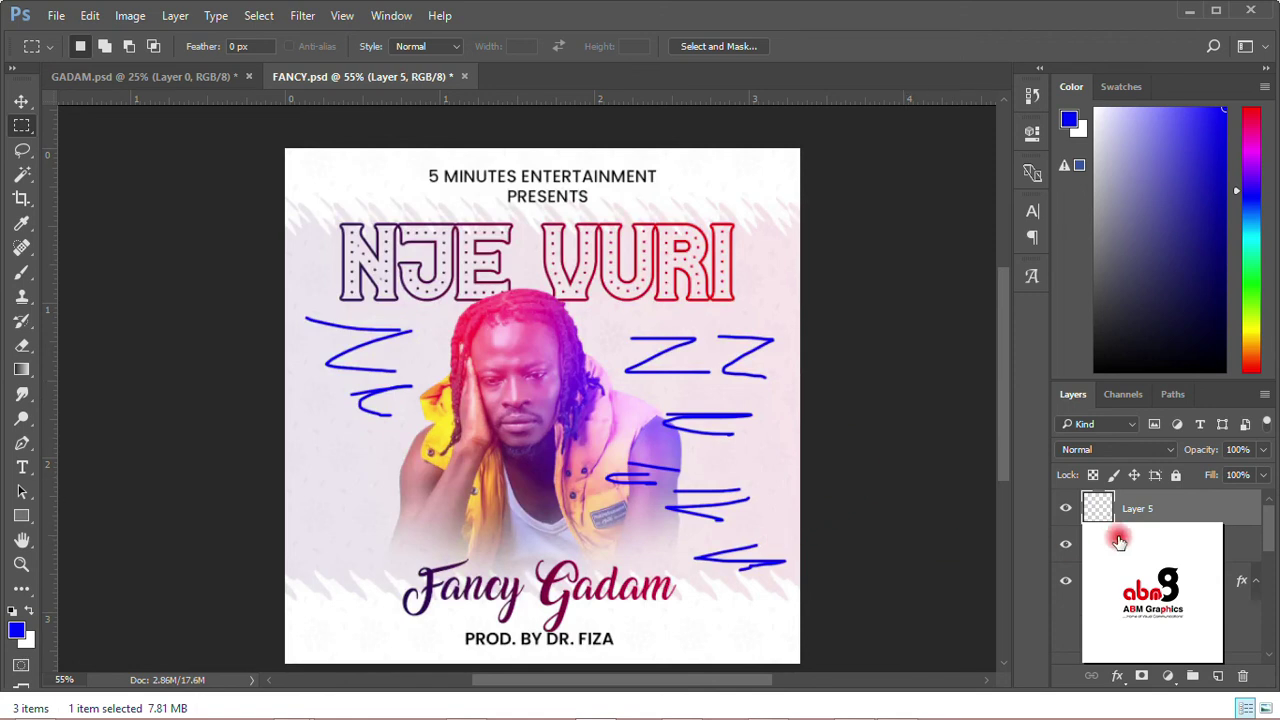
Step: Delete the layer holding the remaining blue zigzag strokes
double_click(1118, 541)
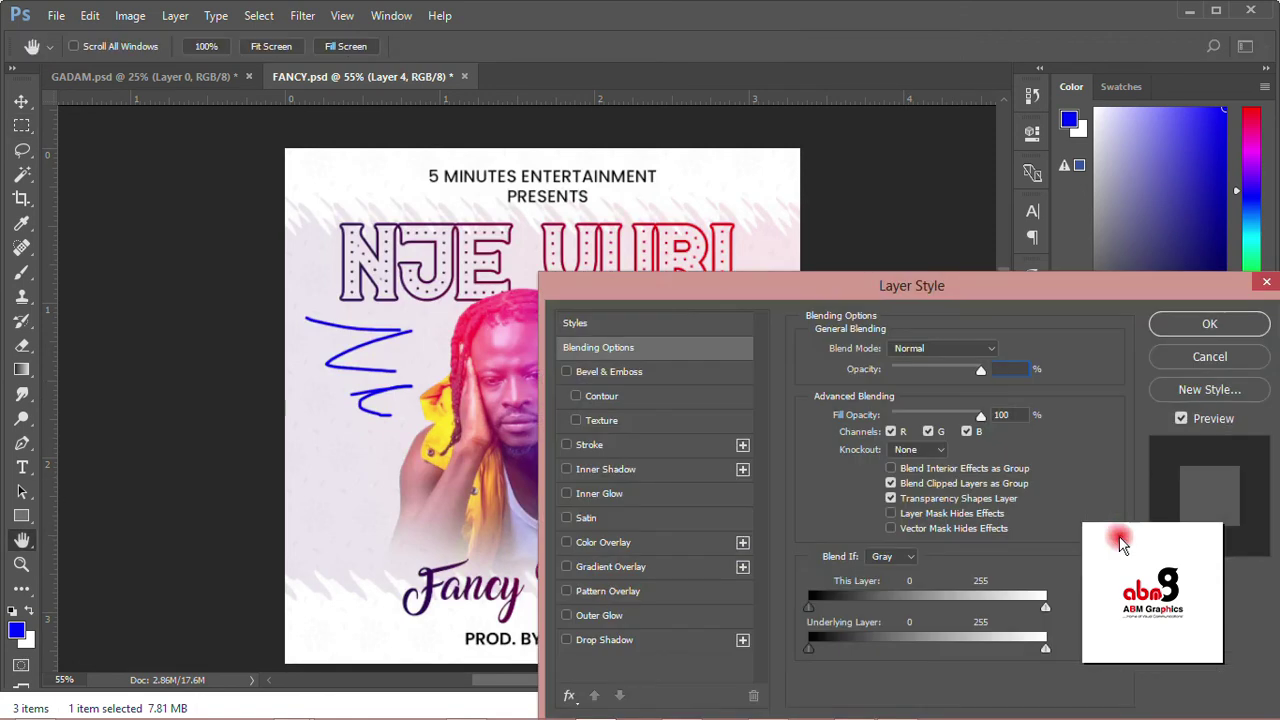
click(1268, 284)
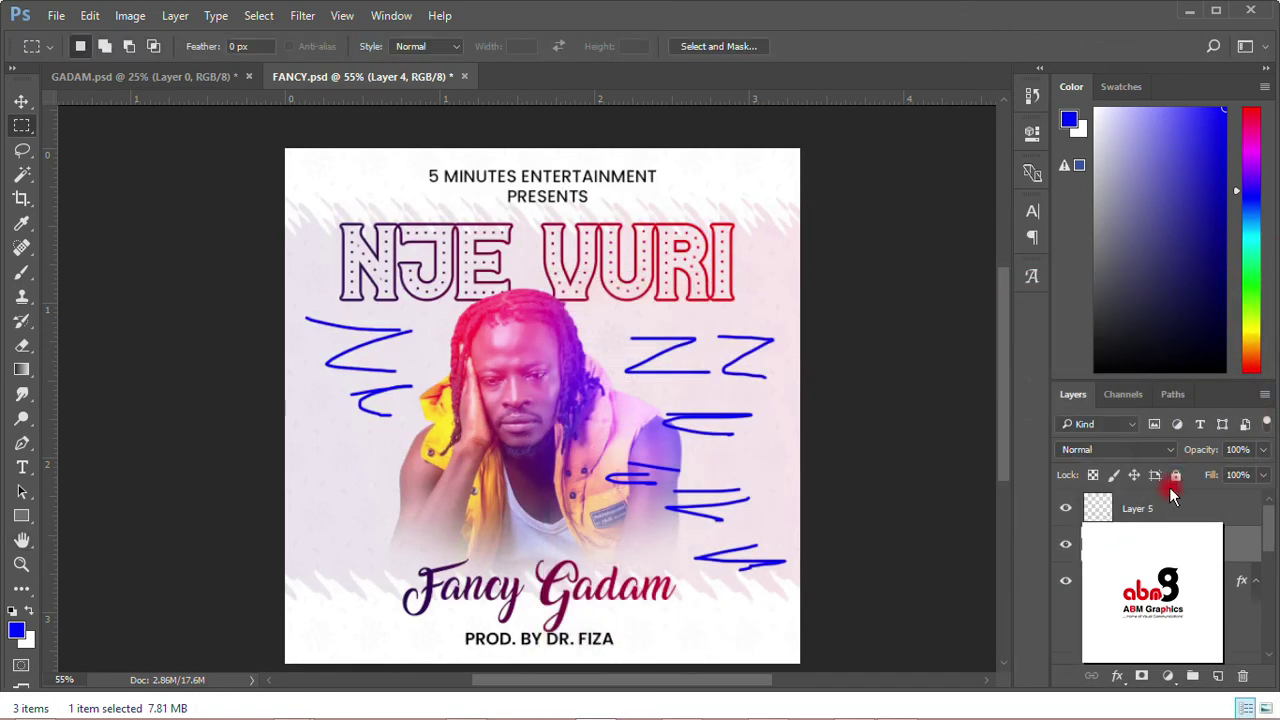
key(Delete)
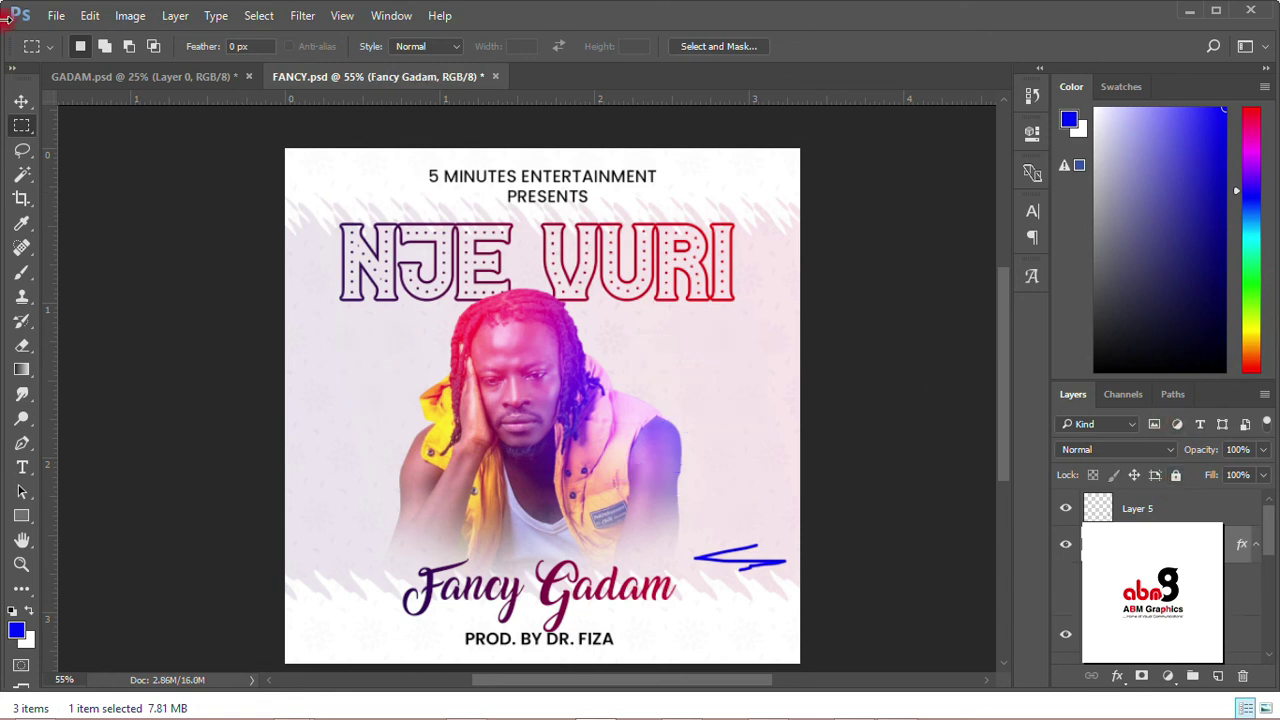
Step: Move the remaining blue zigzag stroke beneath the word Gadam and deselect it
click(25, 101)
click(170, 452)
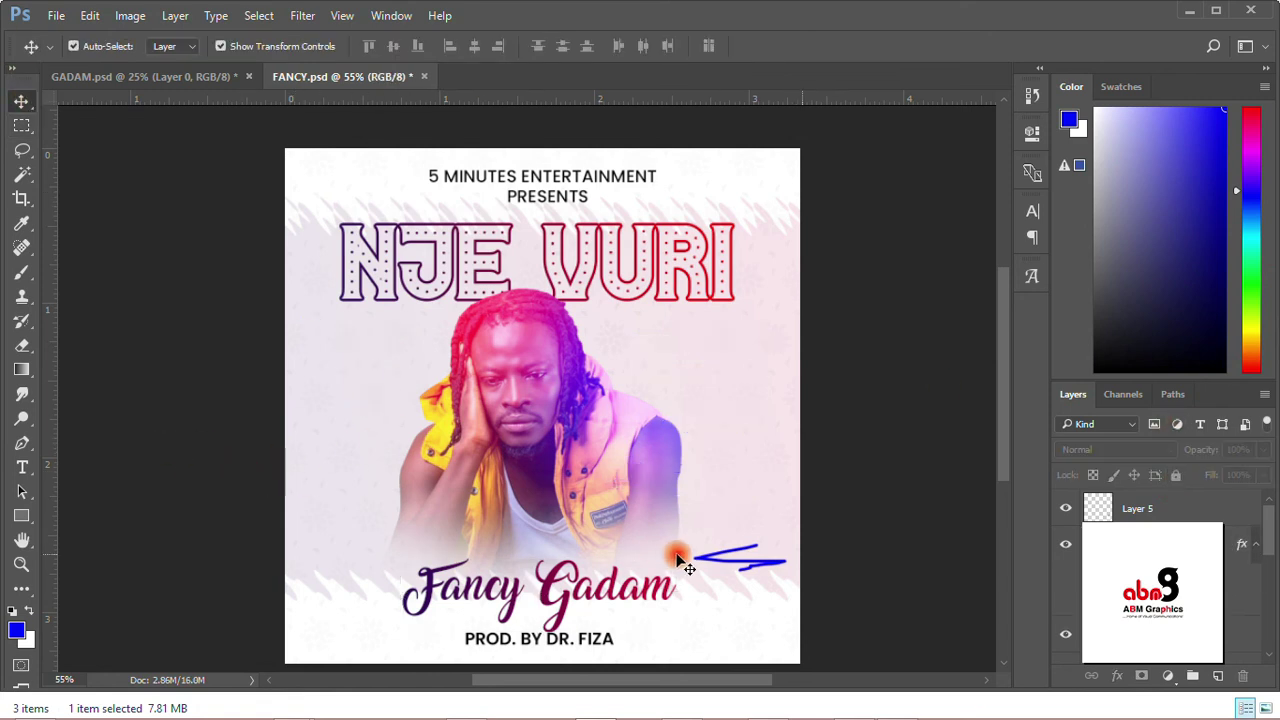
mouse_move(770, 570)
mouse_down()
mouse_move(683, 600)
mouse_move(657, 624)
mouse_up()
click(999, 374)
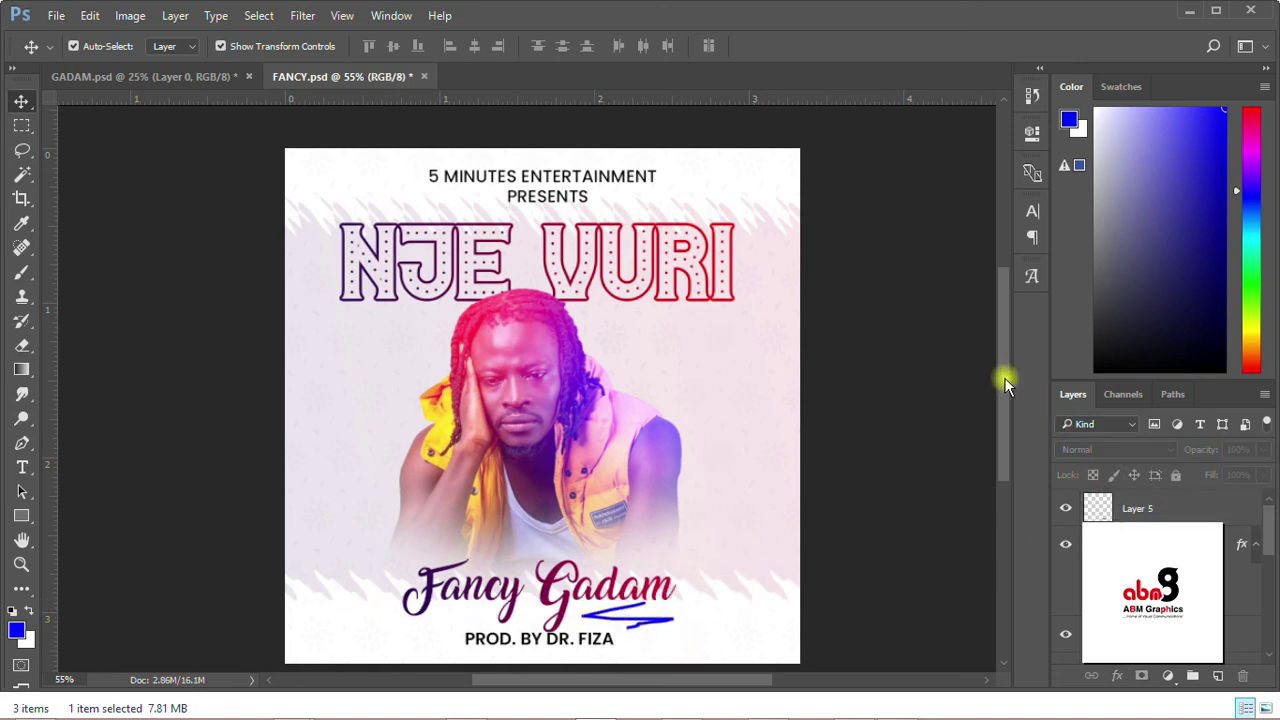
Step: Flatten the blue zigzag stroke vertically with Free Transform and shift it slightly up beneath Gadam
drag(1004, 377, 1003, 430)
scroll(650, 508, up, 3)
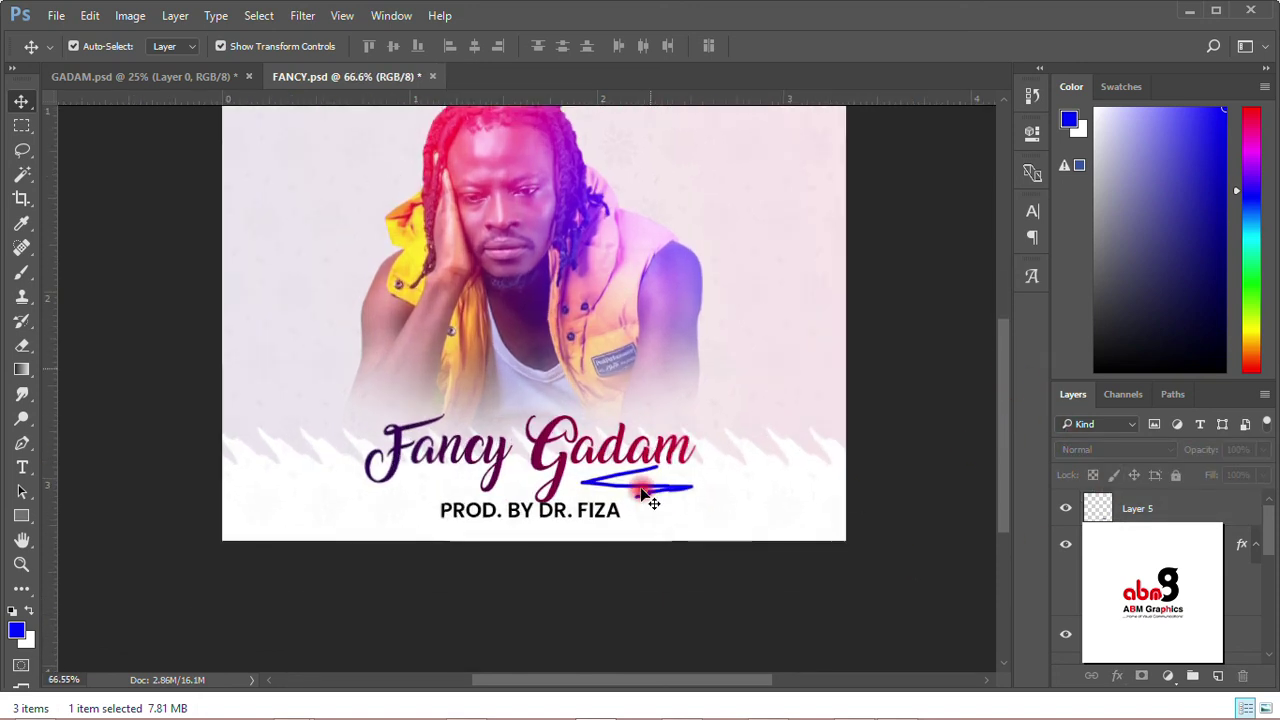
click(652, 498)
click(1184, 507)
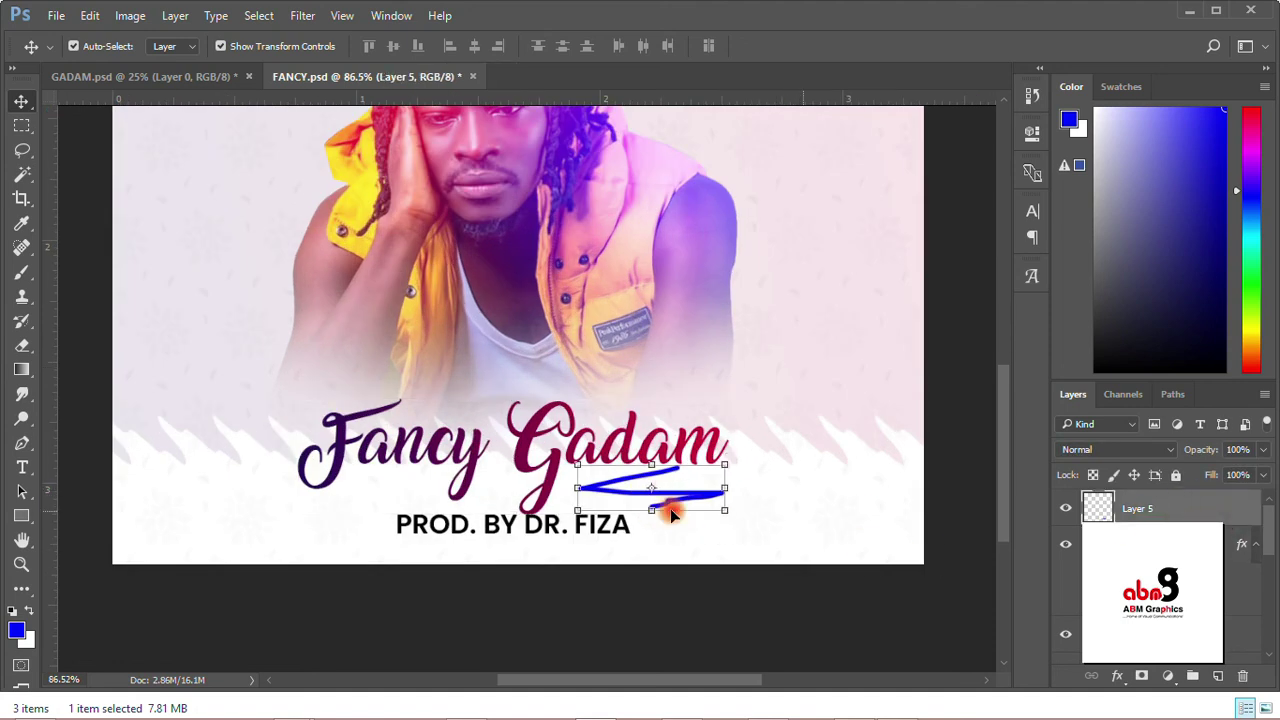
key(ctrl+t)
mouse_move(652, 465)
mouse_down()
mouse_move(660, 491)
mouse_move(660, 476)
mouse_up()
click(830, 46)
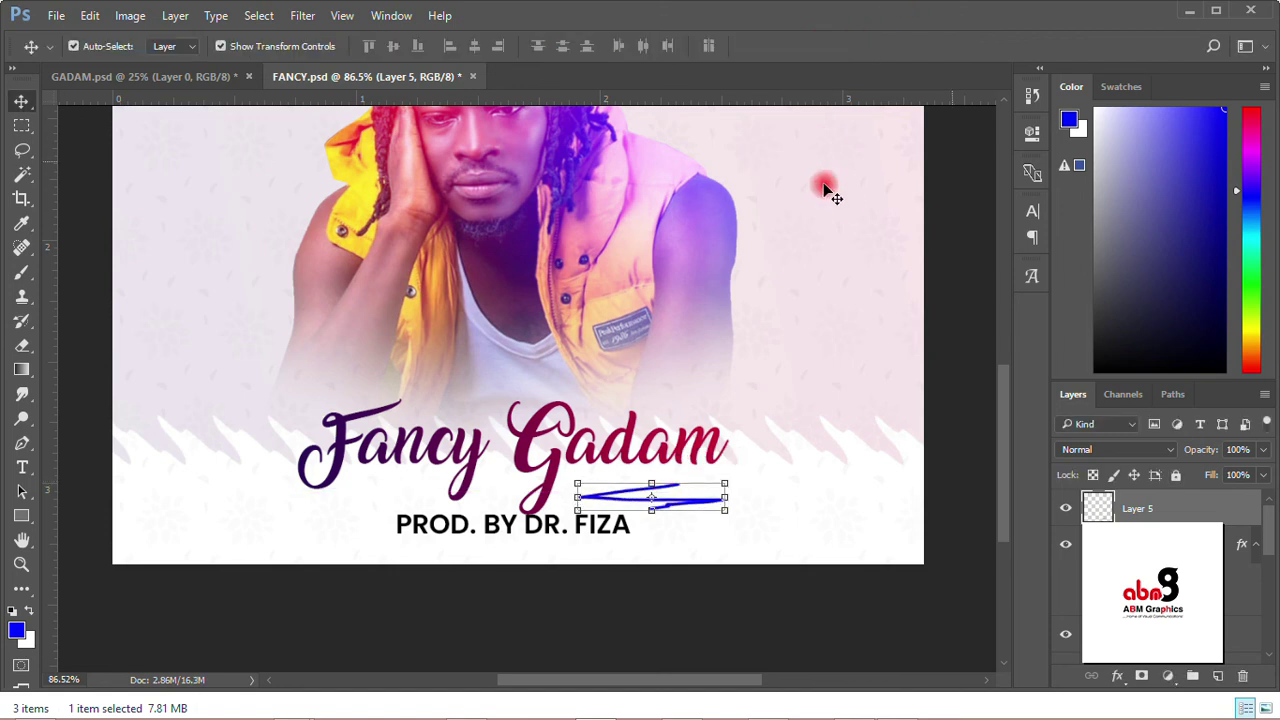
drag(688, 507, 685, 497)
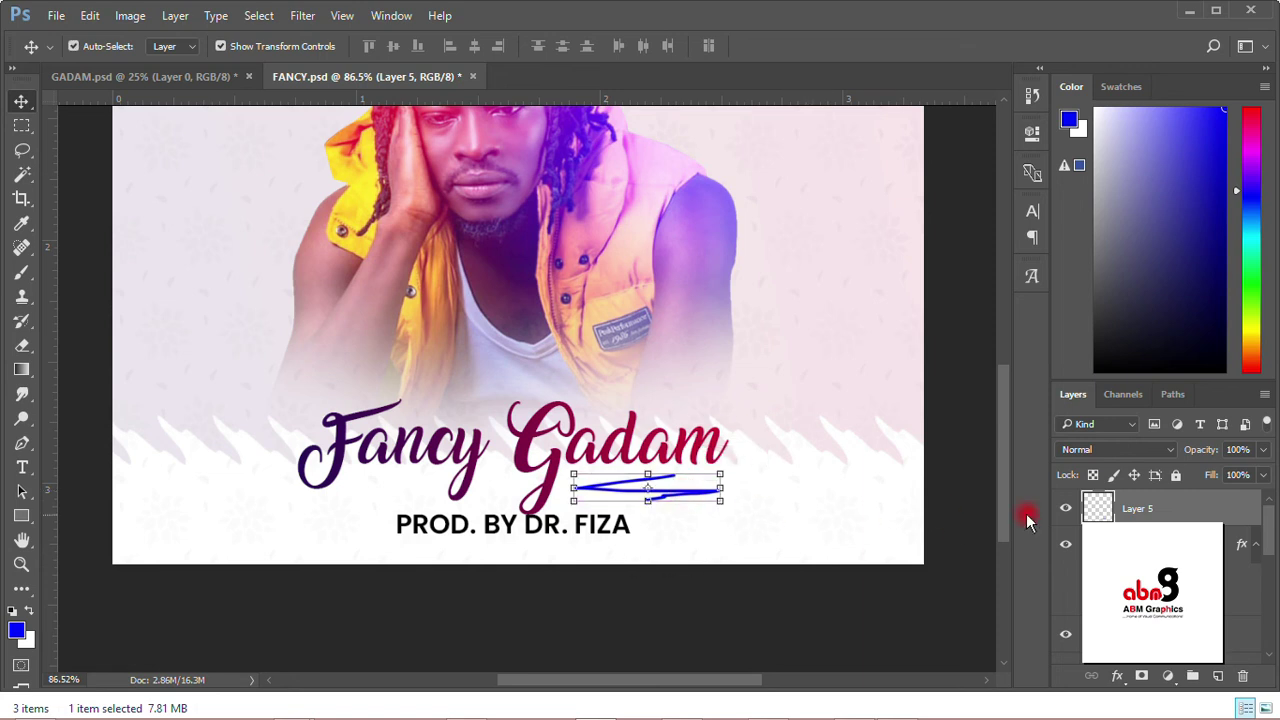
Step: Apply a Color Overlay to the underline stroke using dark red 990033 sampled from the Gadam lettering
click(1117, 676)
click(1110, 578)
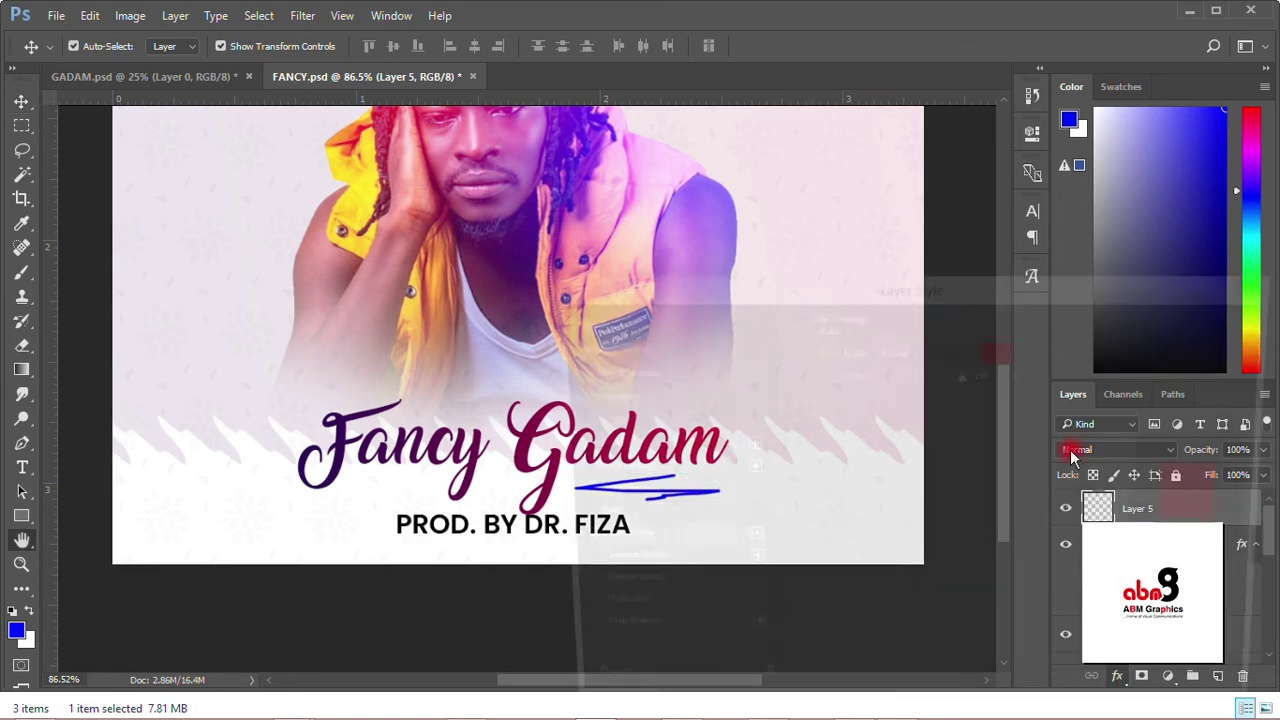
drag(973, 301, 1245, 285)
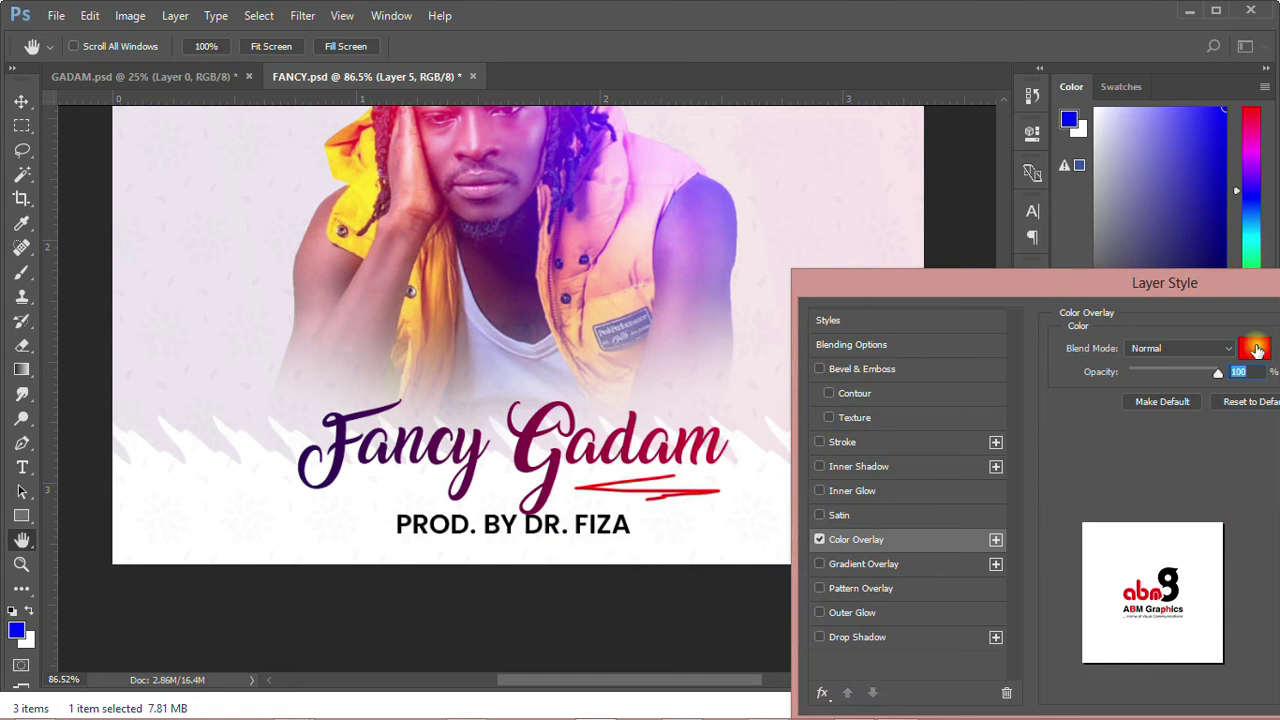
click(1256, 349)
text(cccccc)
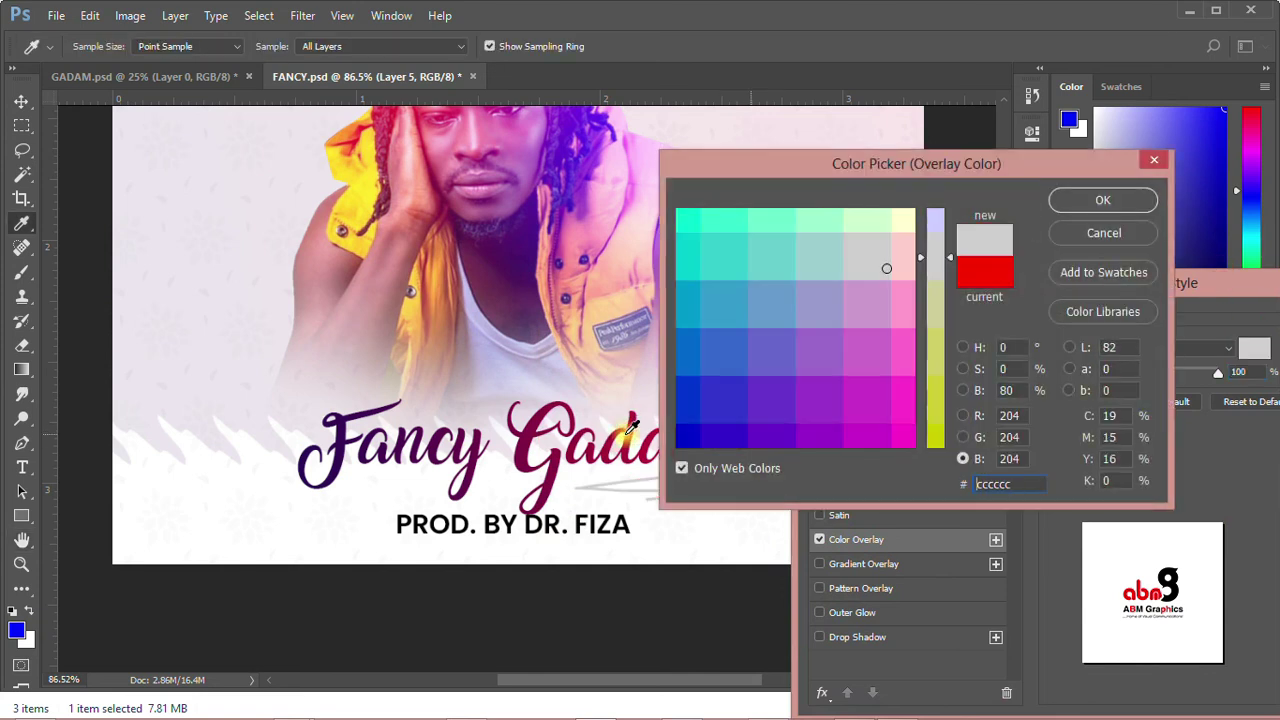
click(636, 432)
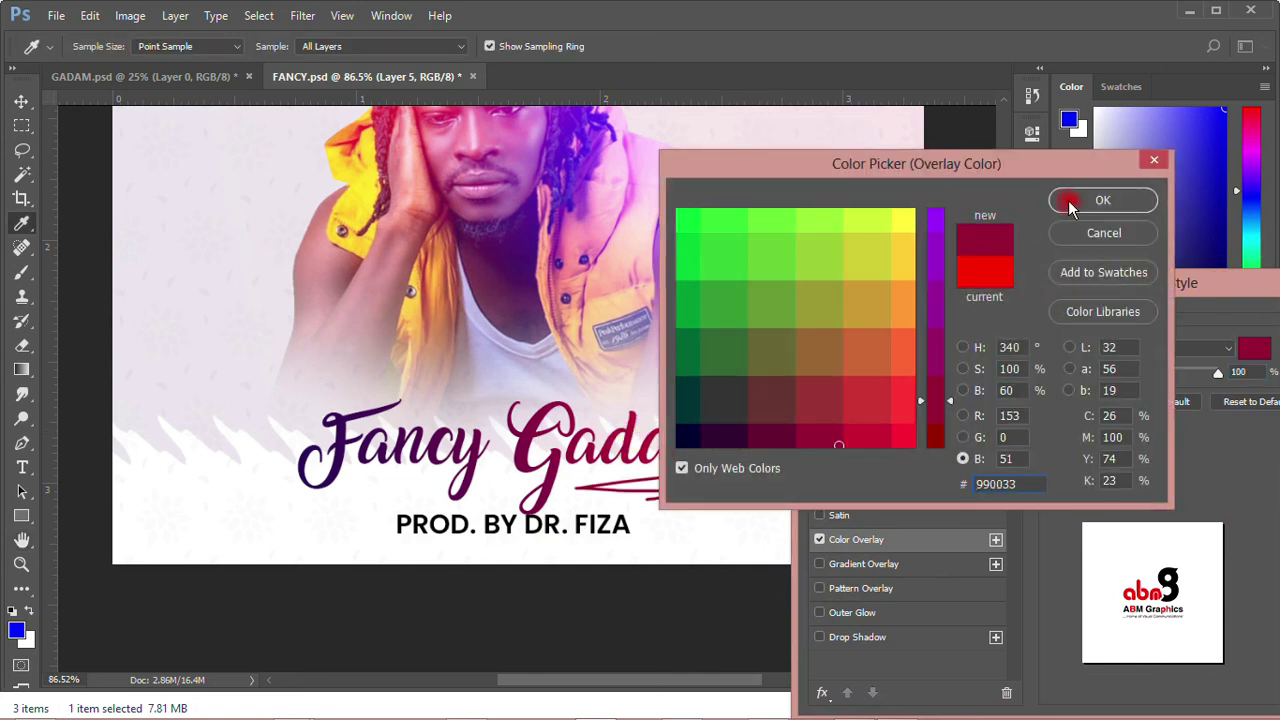
click(1100, 201)
drag(1071, 282, 804, 284)
click(1150, 320)
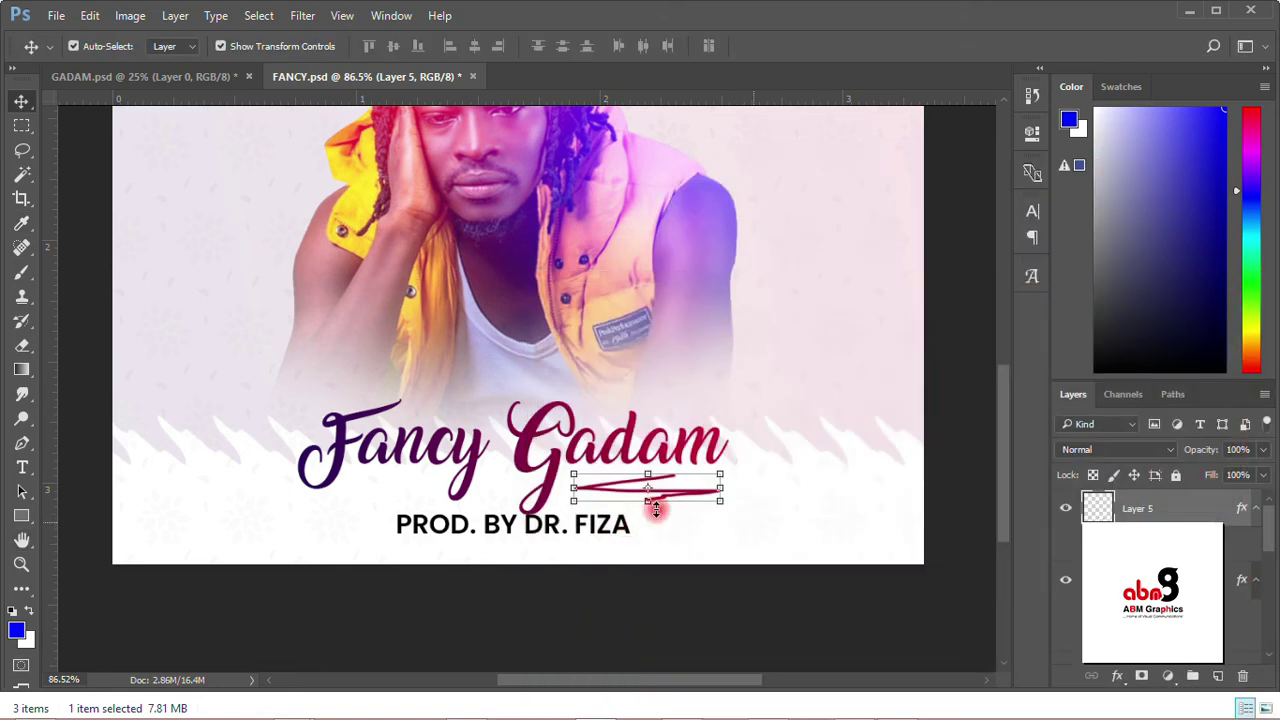
Step: Flip the underline stroke vertically and horizontally with Free Transform and squash its height to about 83%
right_click(662, 486)
key(Escape)
click(646, 476)
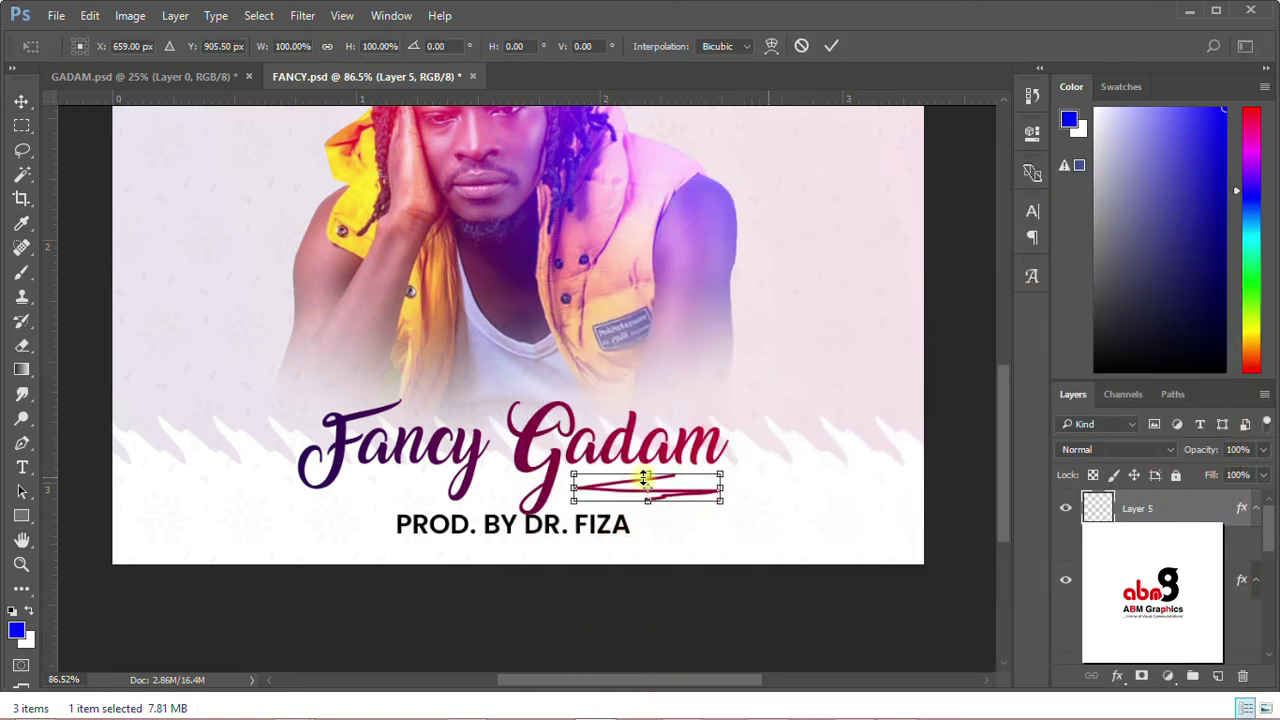
right_click(678, 488)
click(737, 471)
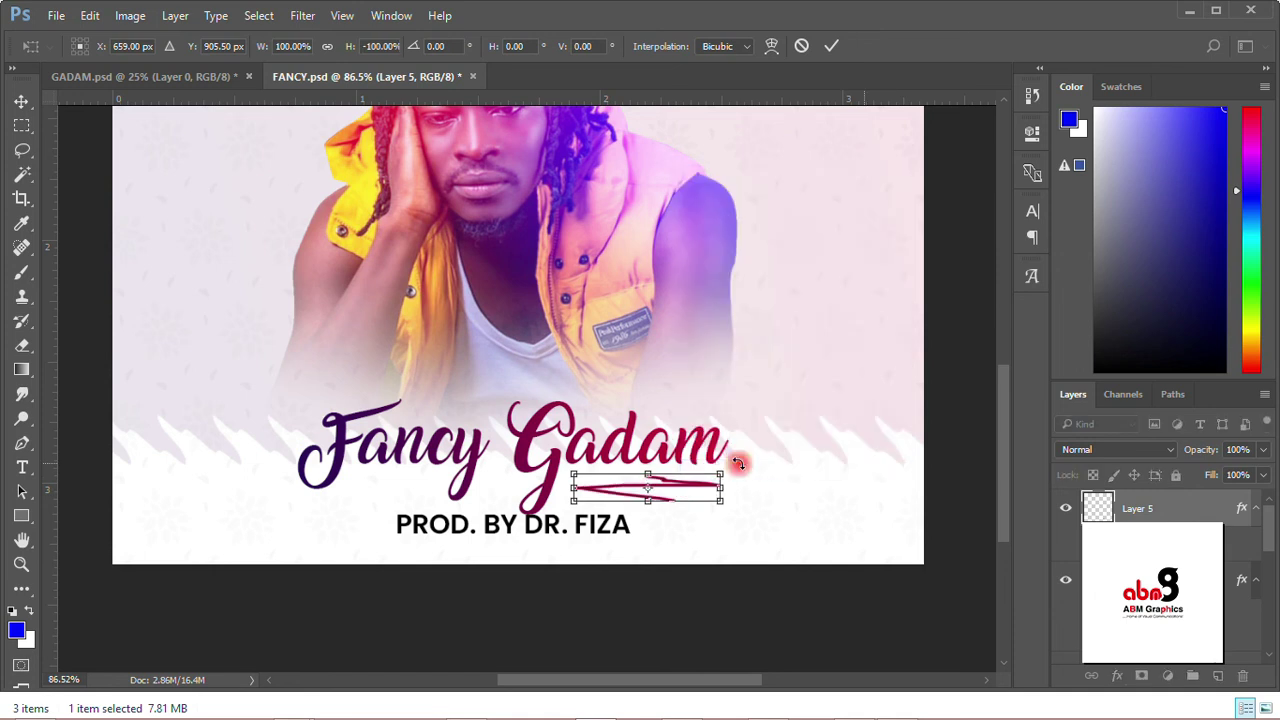
right_click(686, 490)
click(729, 449)
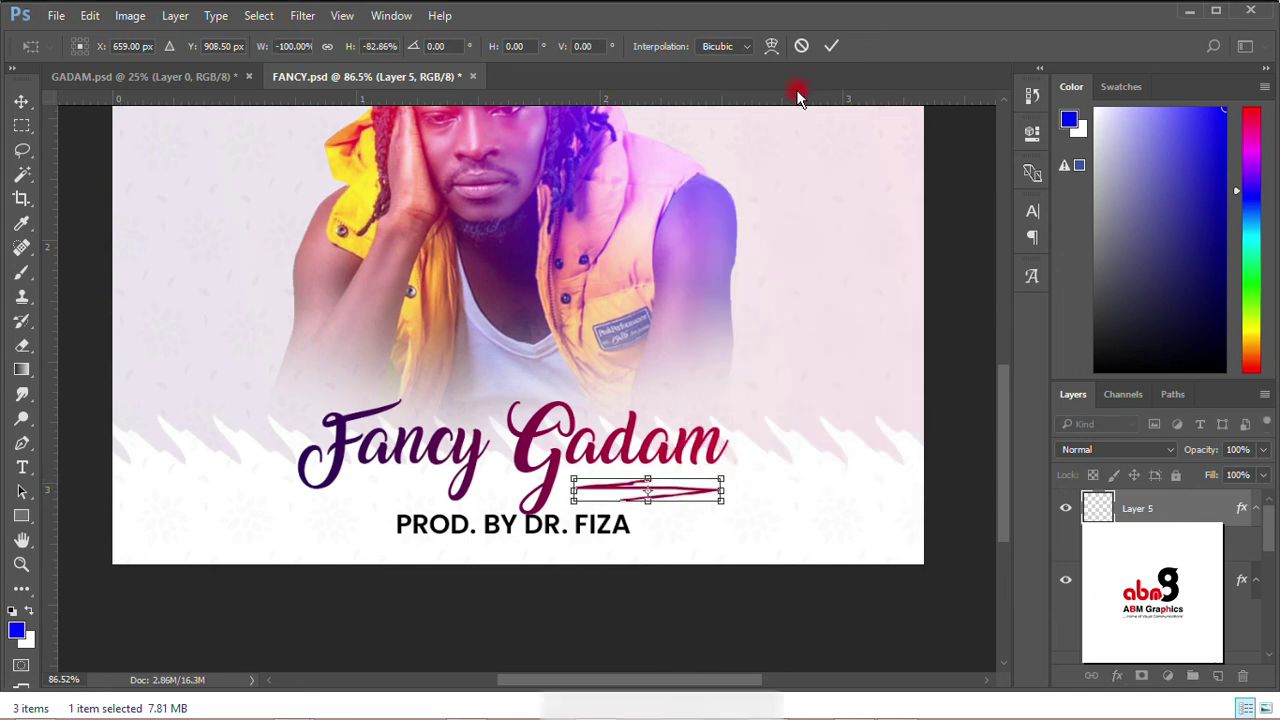
click(831, 46)
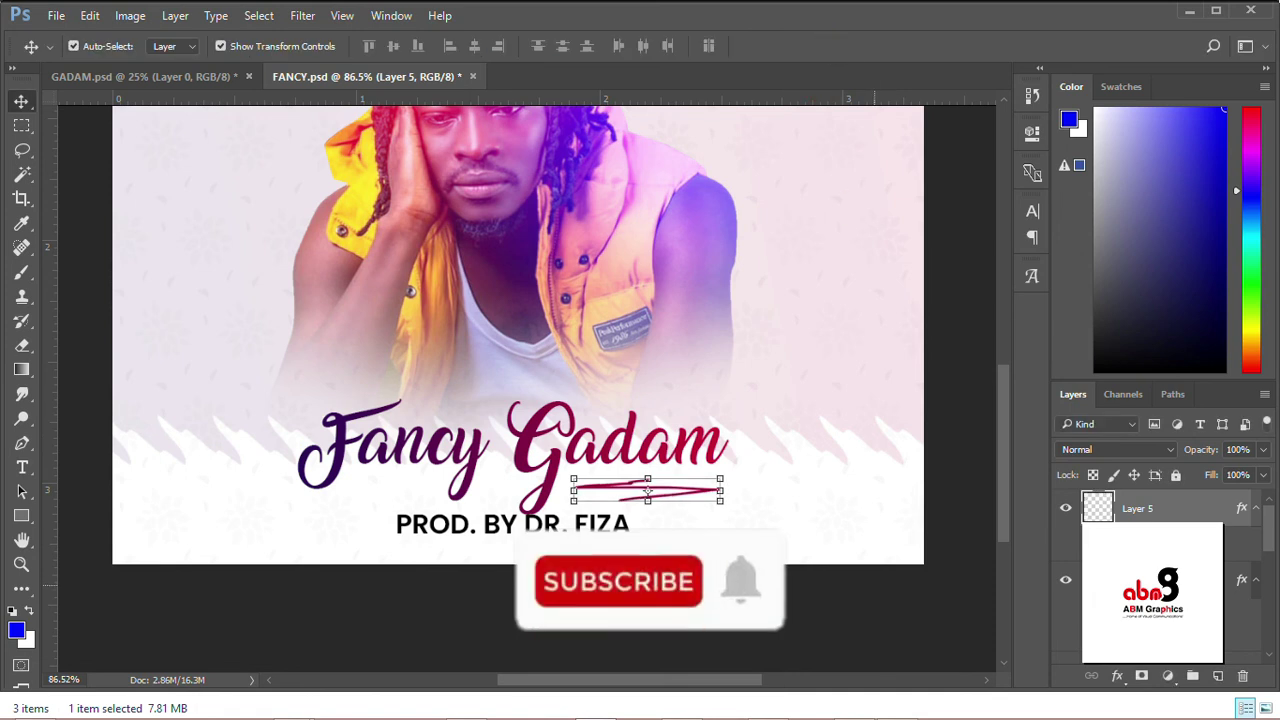
Step: Nudge the underline stroke's layer slightly up beneath Gadam and save the document
click(843, 329)
scroll(843, 329, down, 3)
scroll(546, 564, down, 1)
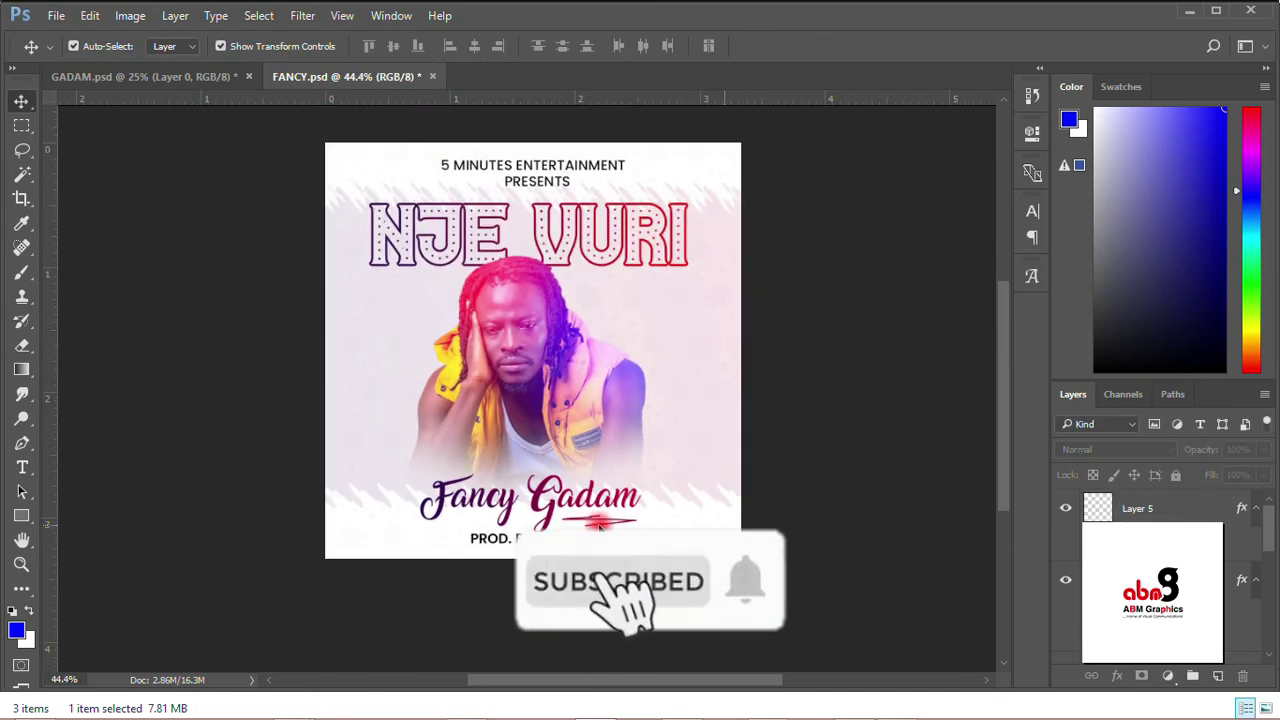
drag(599, 513, 600, 522)
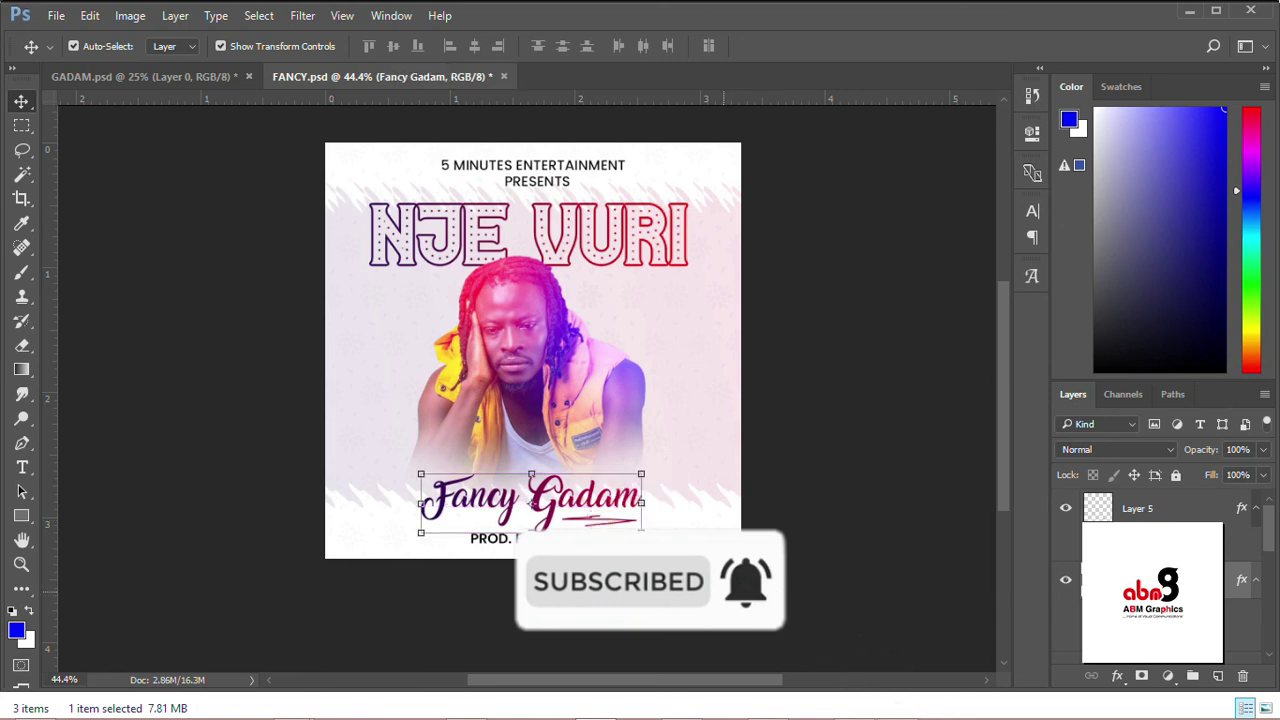
click(748, 523)
click(1136, 509)
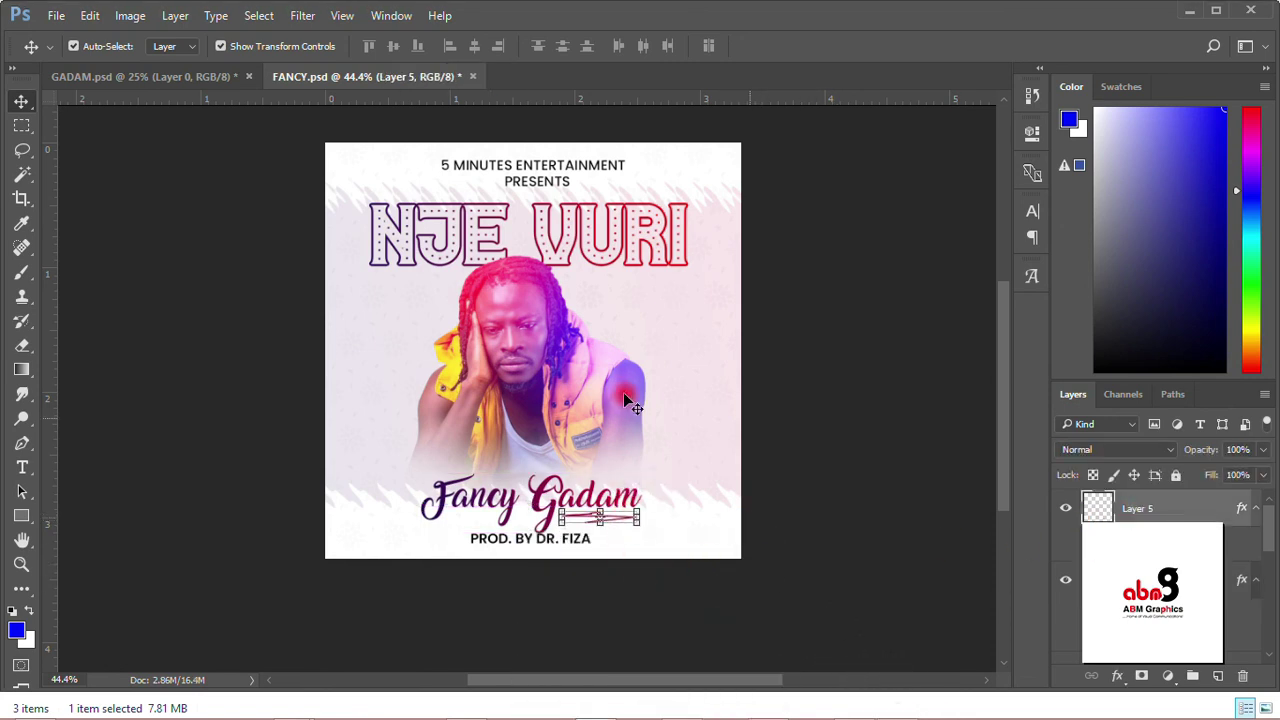
click(791, 352)
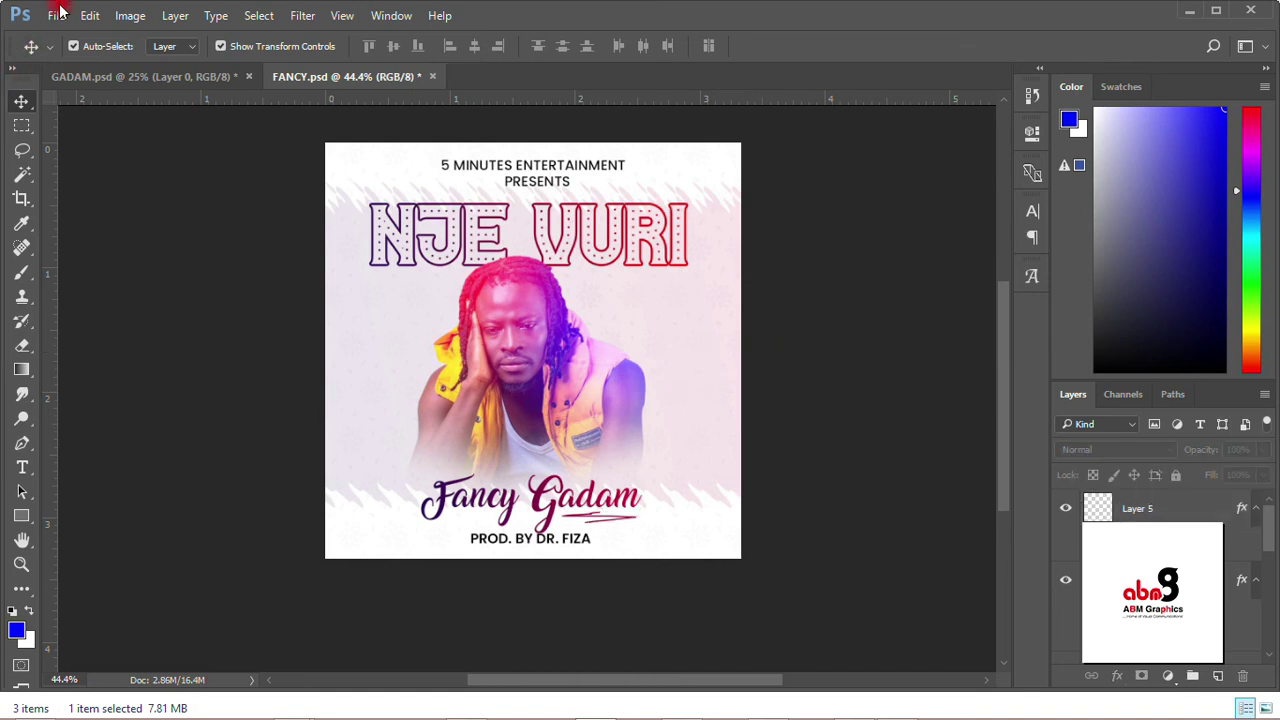
click(57, 14)
click(80, 207)
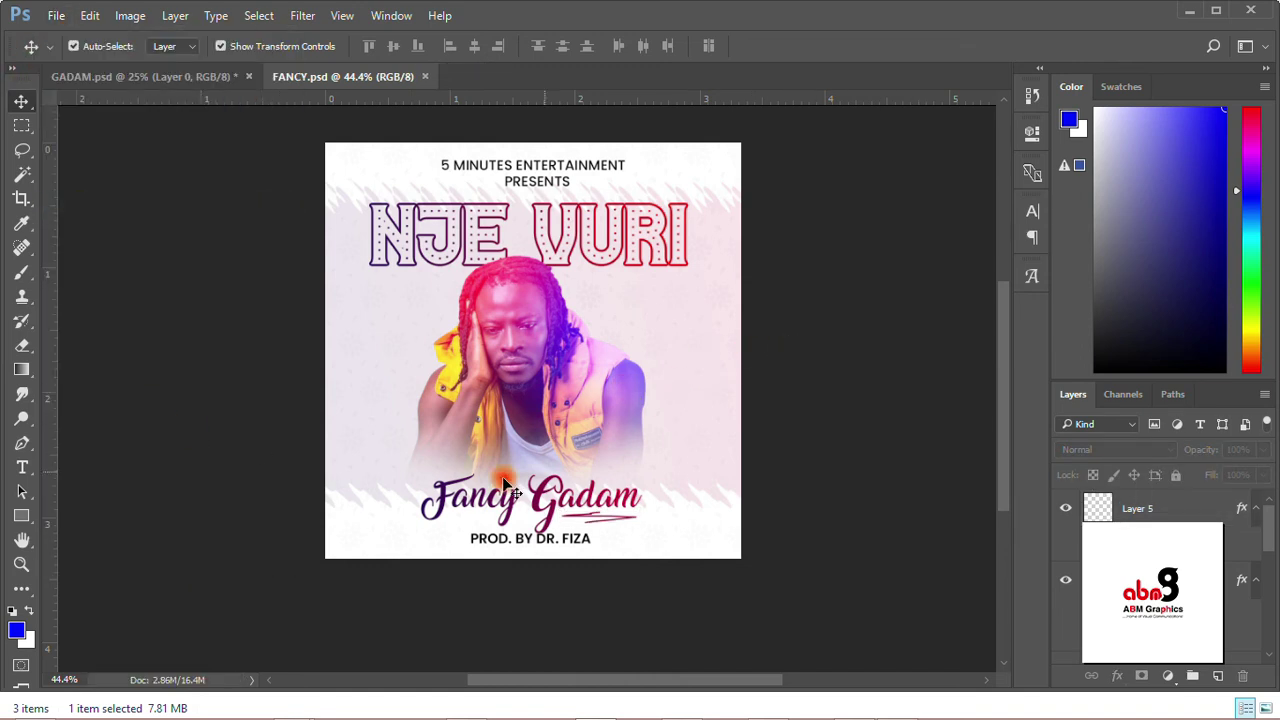
Step: Move the producer credit line slightly down below the artist name and save the document
scroll(640, 440, down, 1)
scroll(643, 223, up, 1)
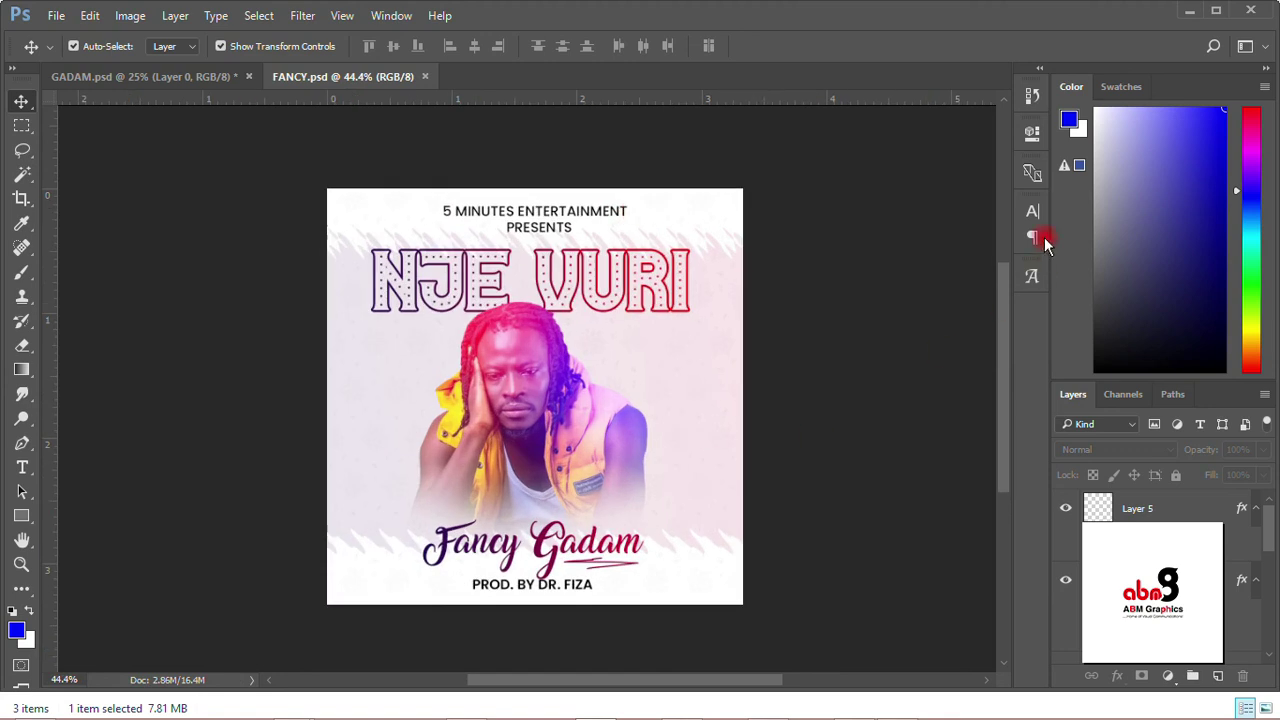
mouse_move(1002, 291)
mouse_down()
mouse_move(1001, 312)
mouse_move(1001, 290)
mouse_up()
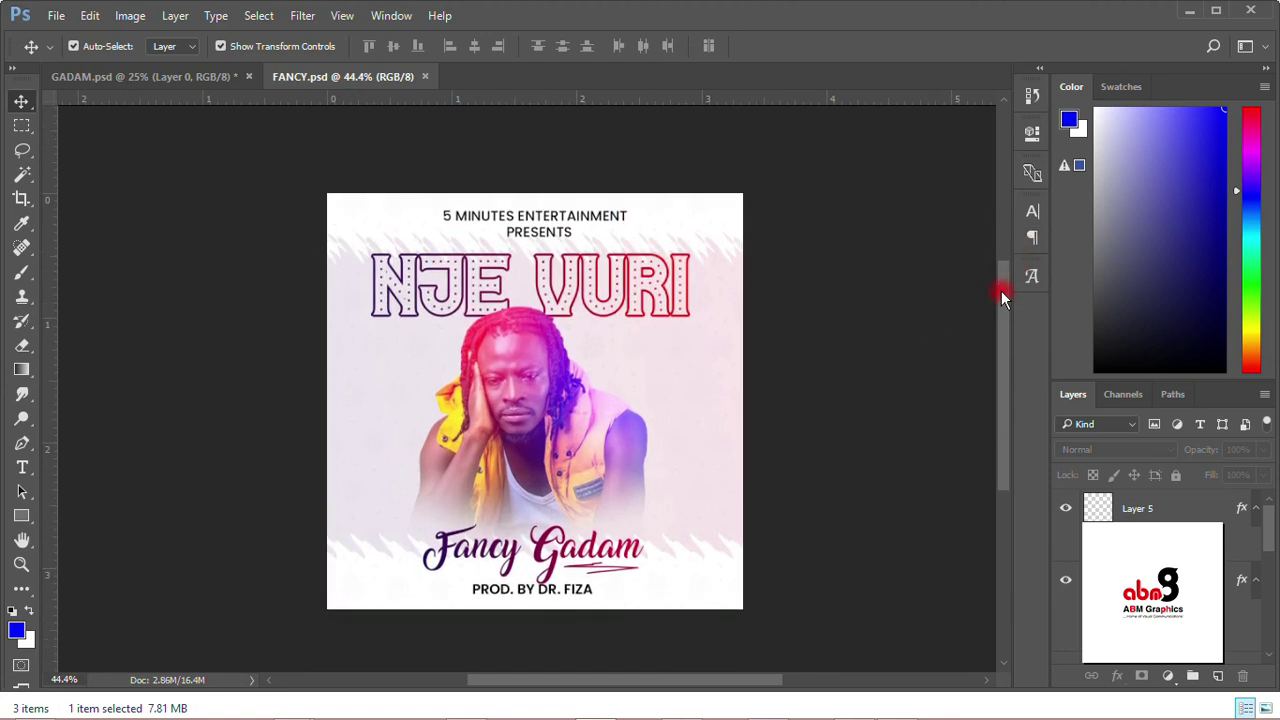
key(ctrl+plus)
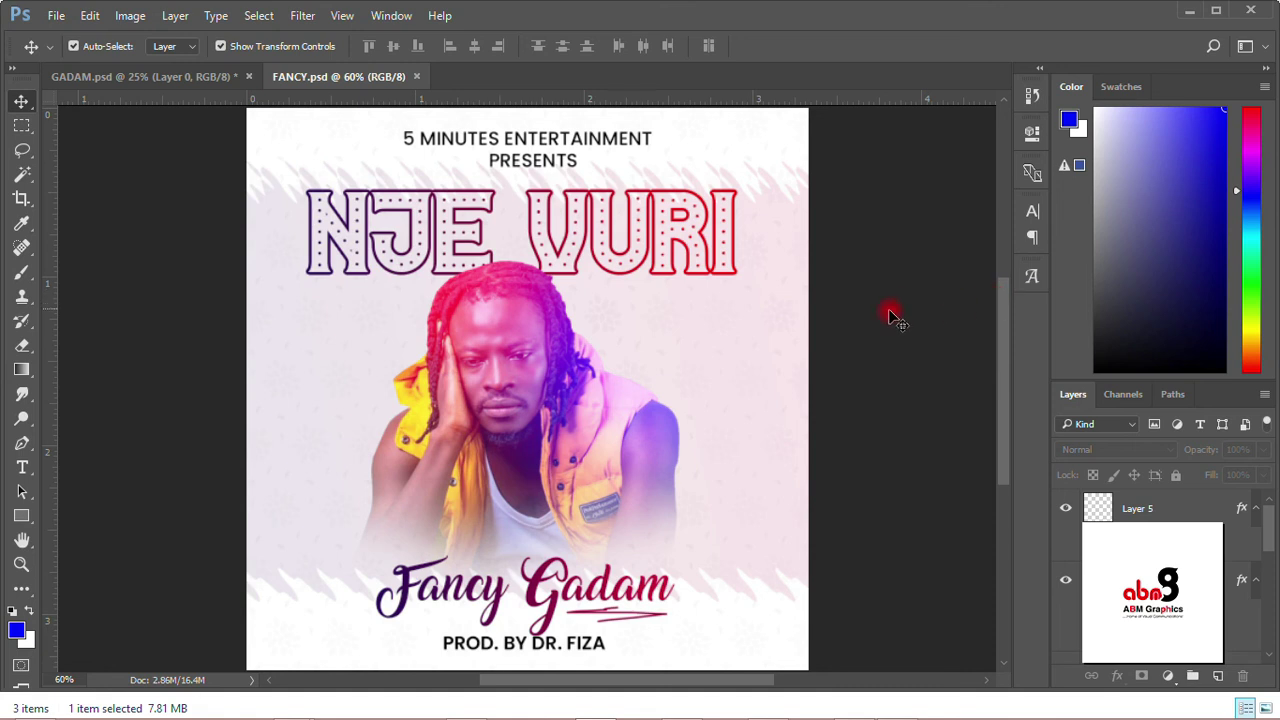
scroll(448, 264, down, 1)
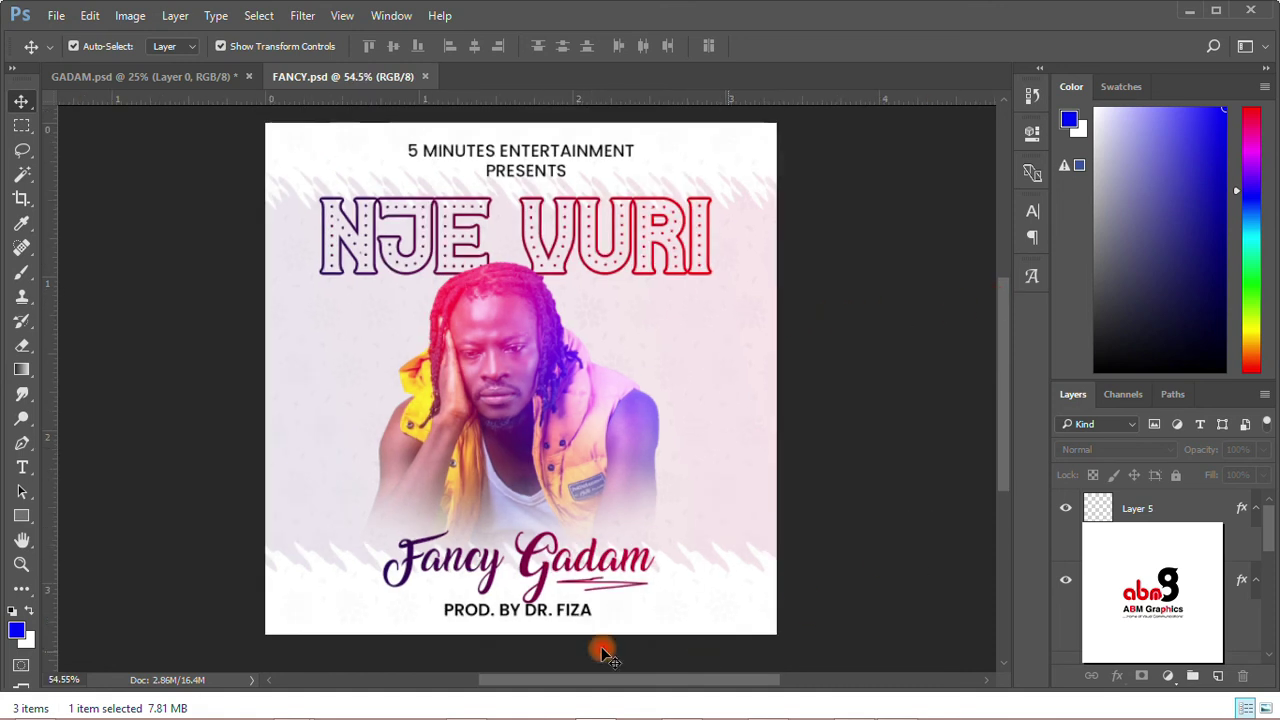
drag(576, 612, 578, 618)
click(890, 485)
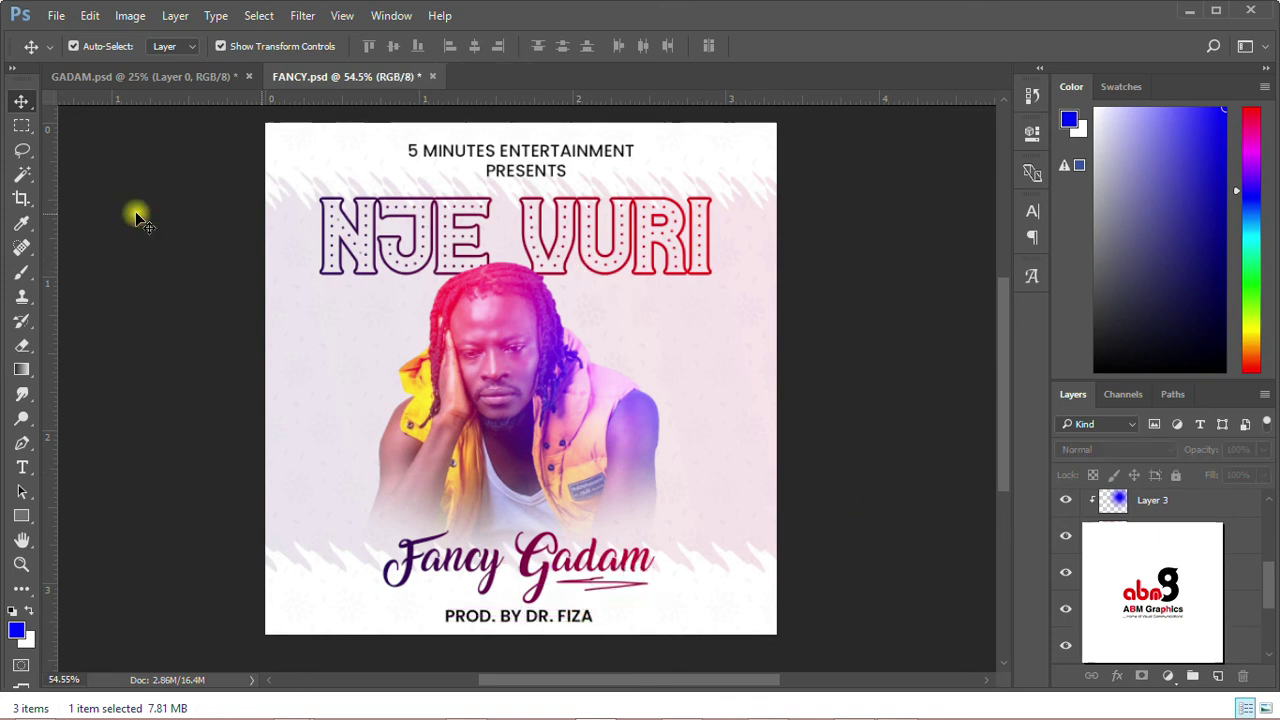
click(58, 15)
click(88, 205)
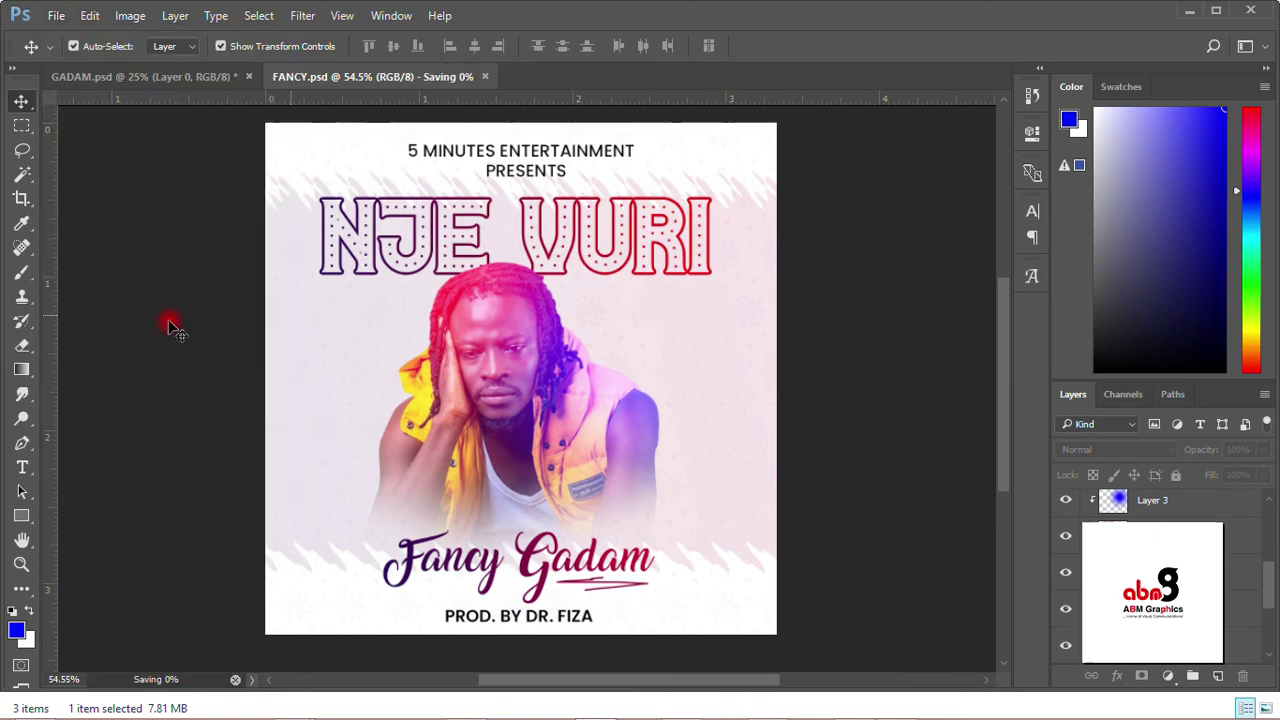
Step: Collapse the effects list of the underline stroke's layer, Layer 5
click(580, 568)
click(931, 385)
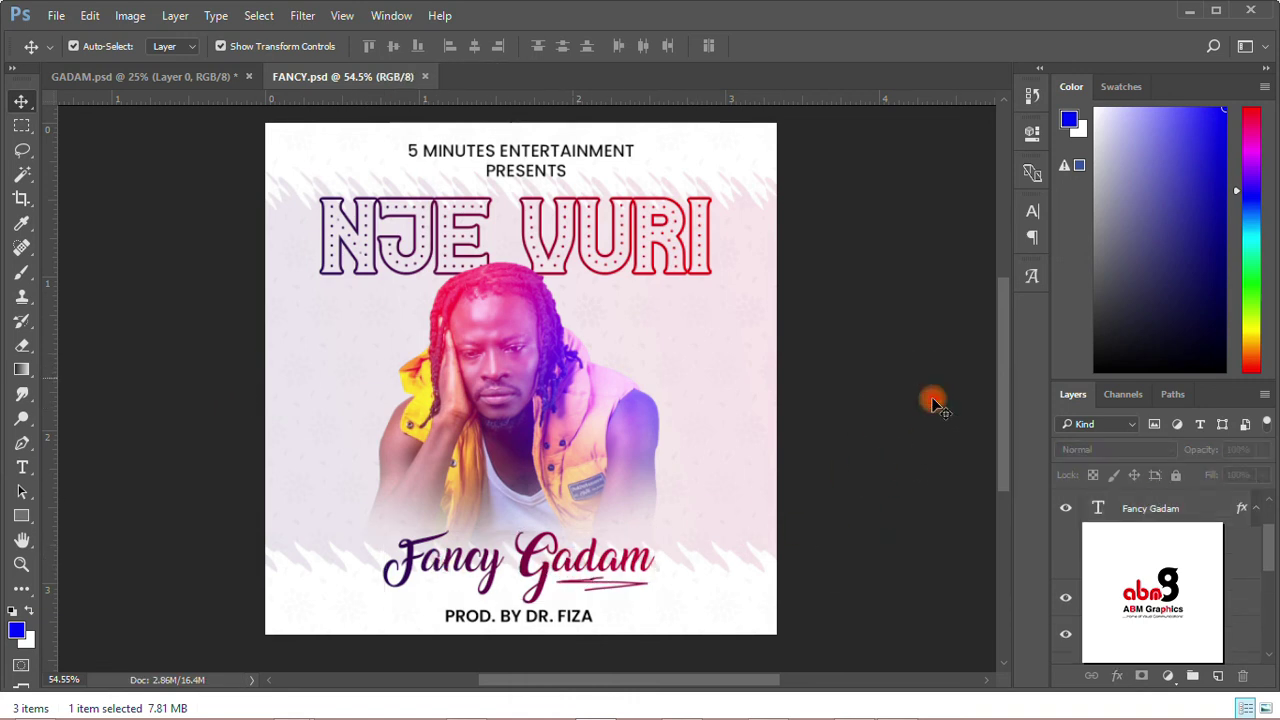
drag(1272, 557, 1272, 523)
click(1243, 556)
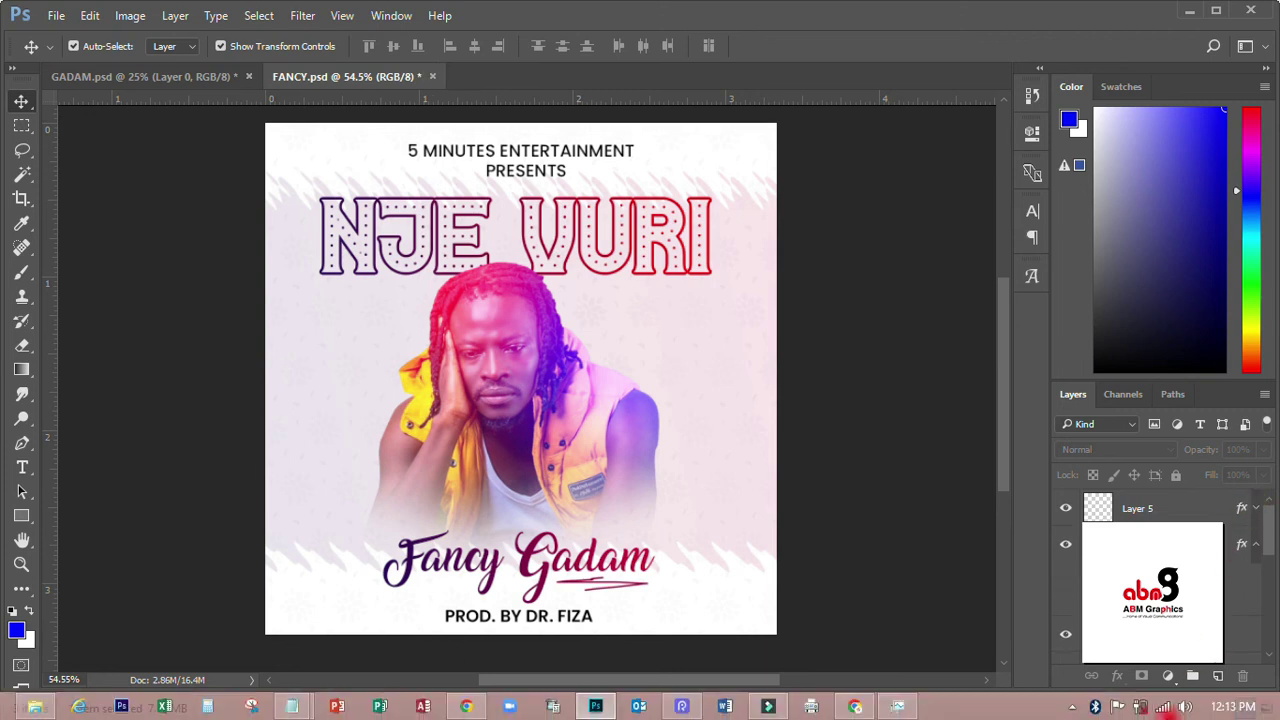
click(1069, 712)
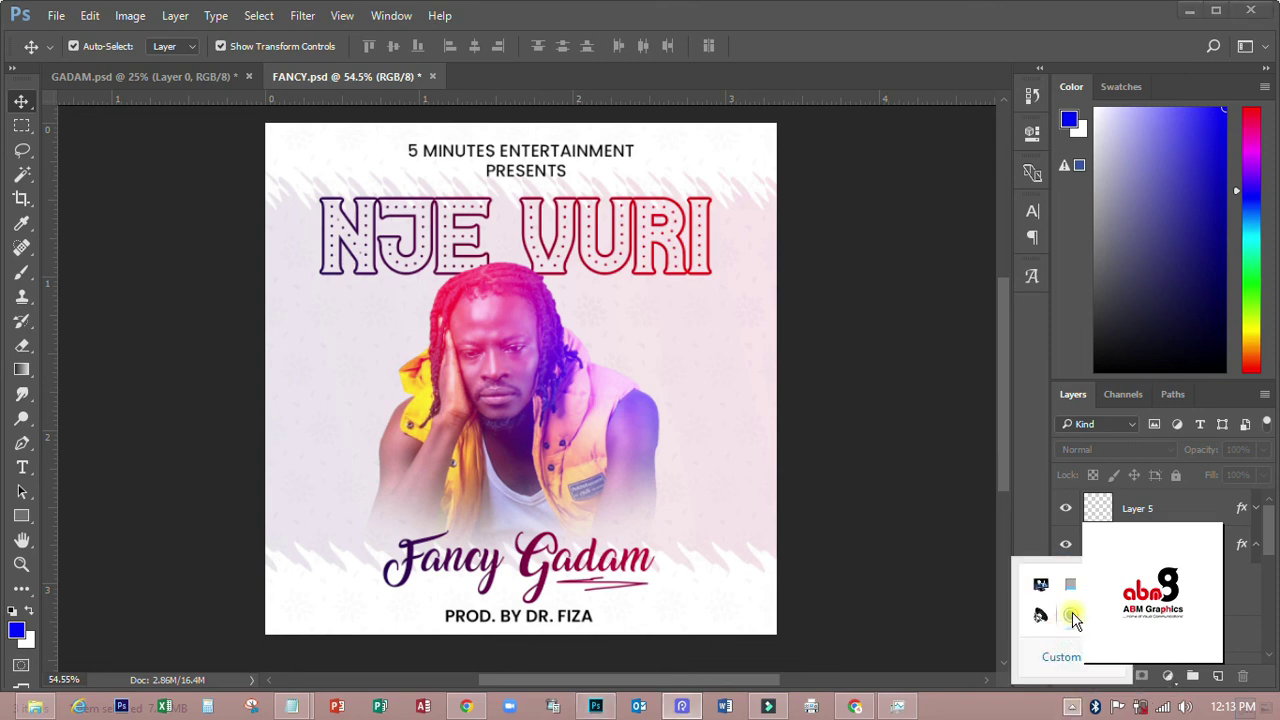